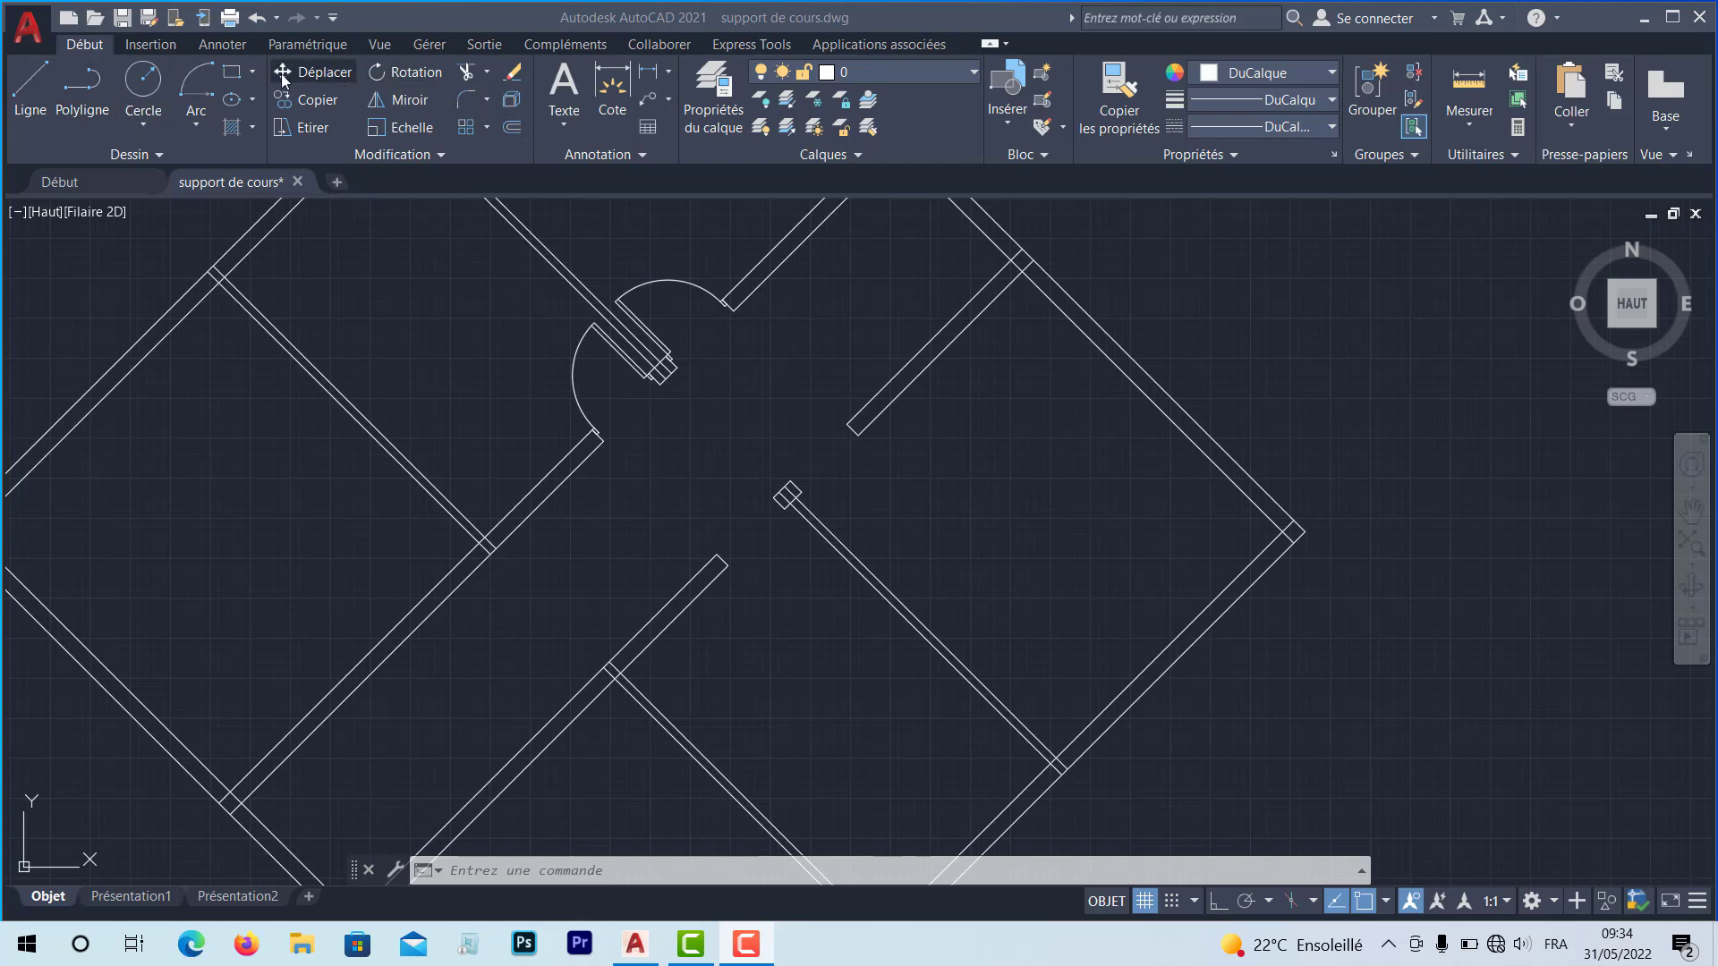
Measure the thickness of the northeast exterior wall at the east corner of the floor plan
scroll(1305, 518, "up", 5)
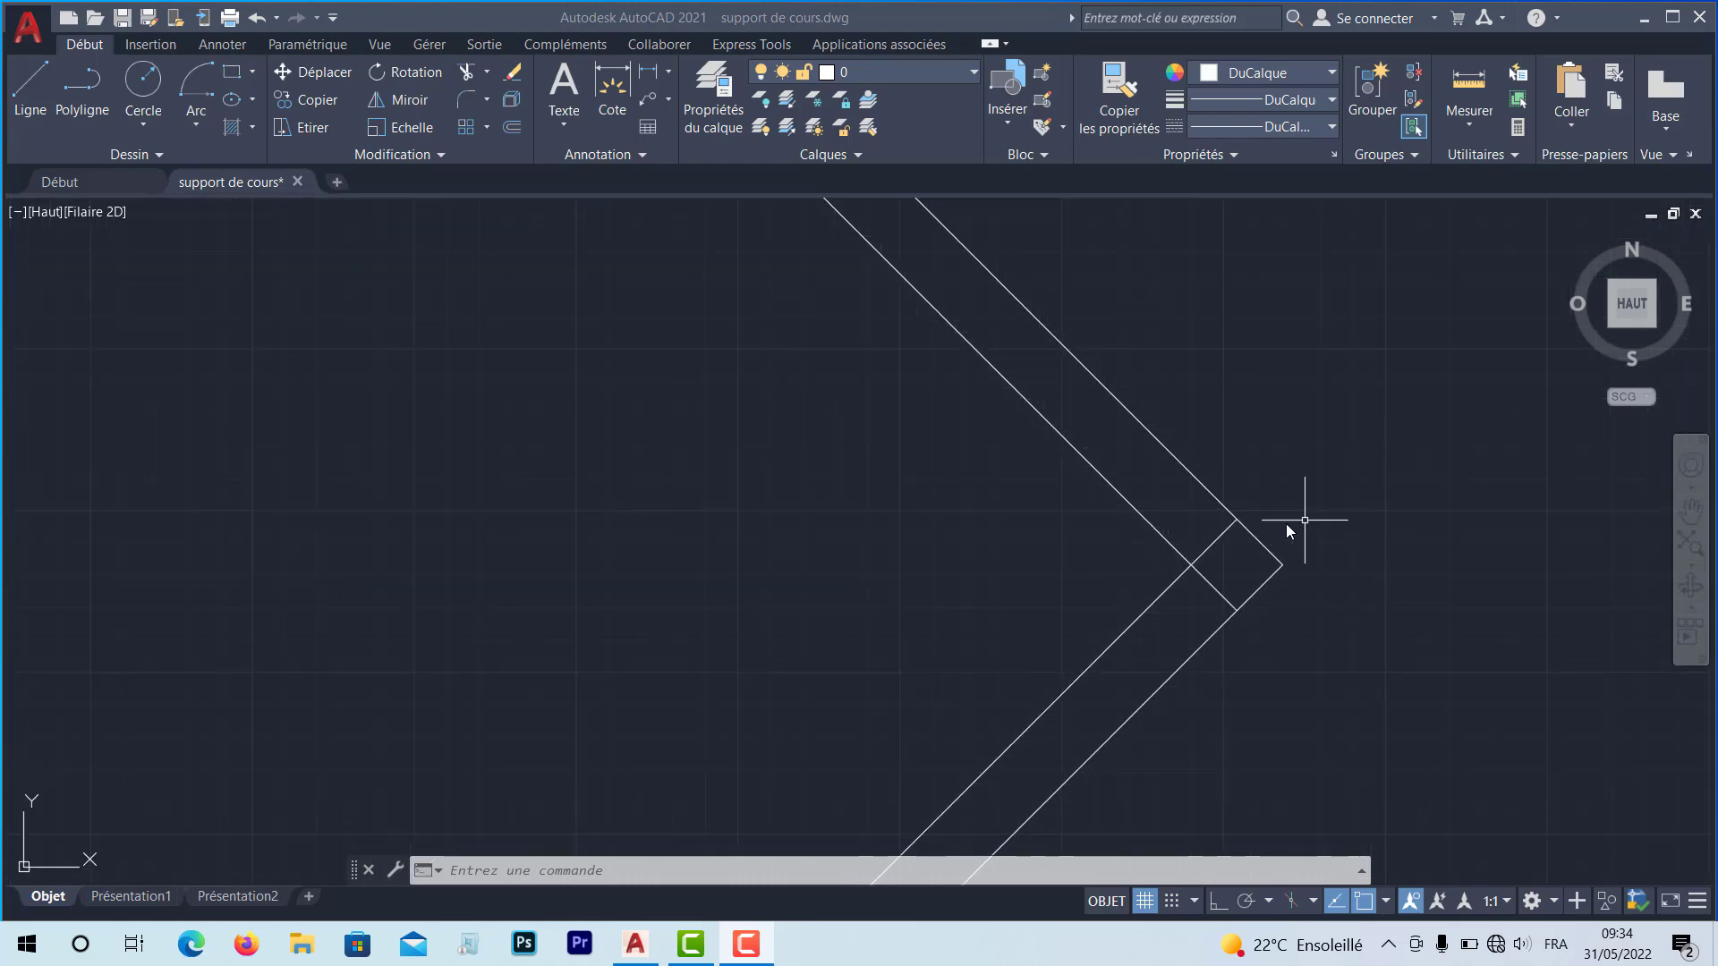
scroll(1245, 541, "up", 4)
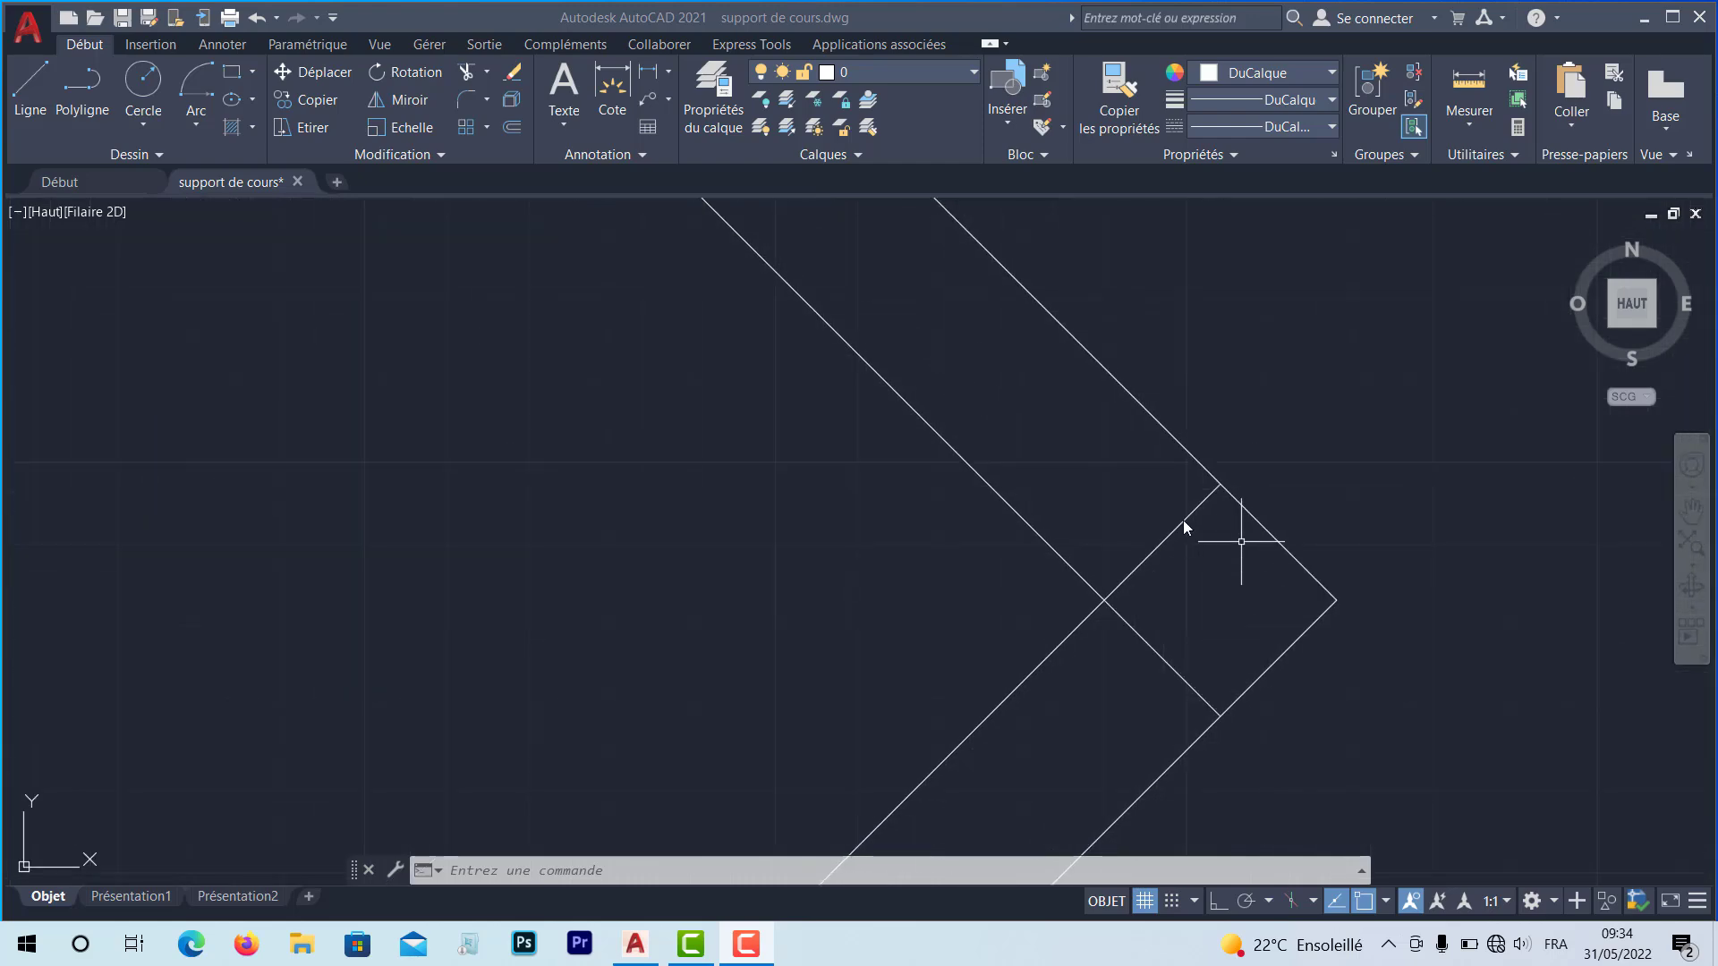
left_click(1471, 127)
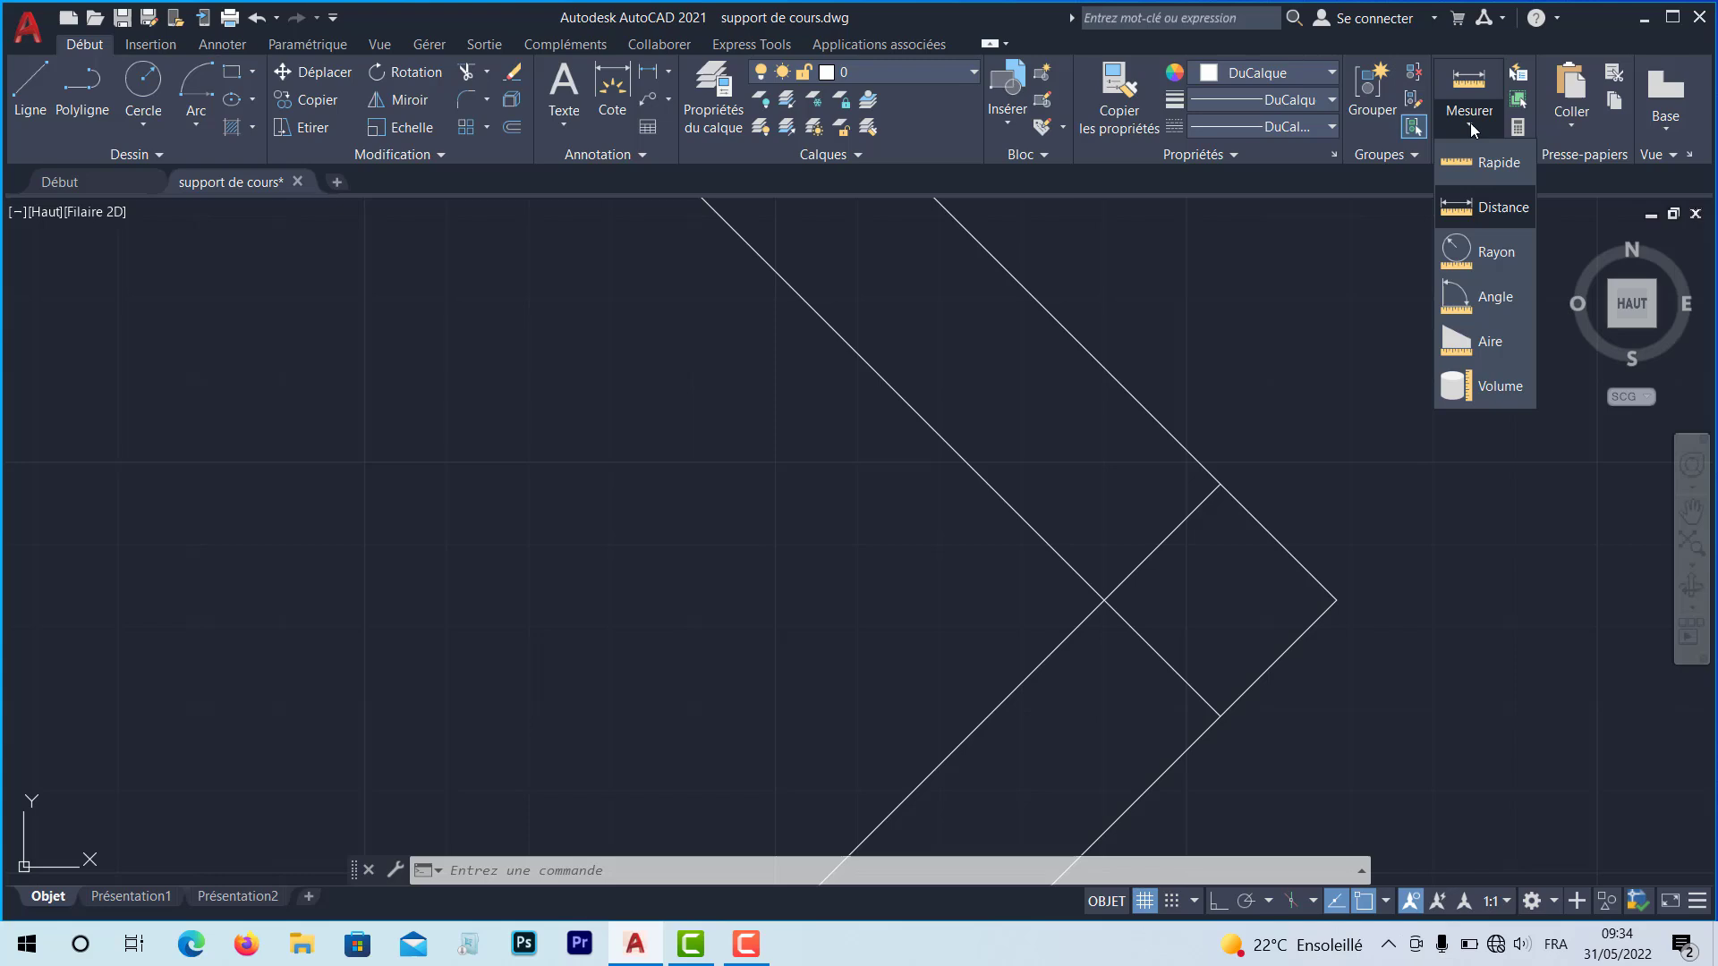
left_click(1485, 207)
left_click(1220, 483)
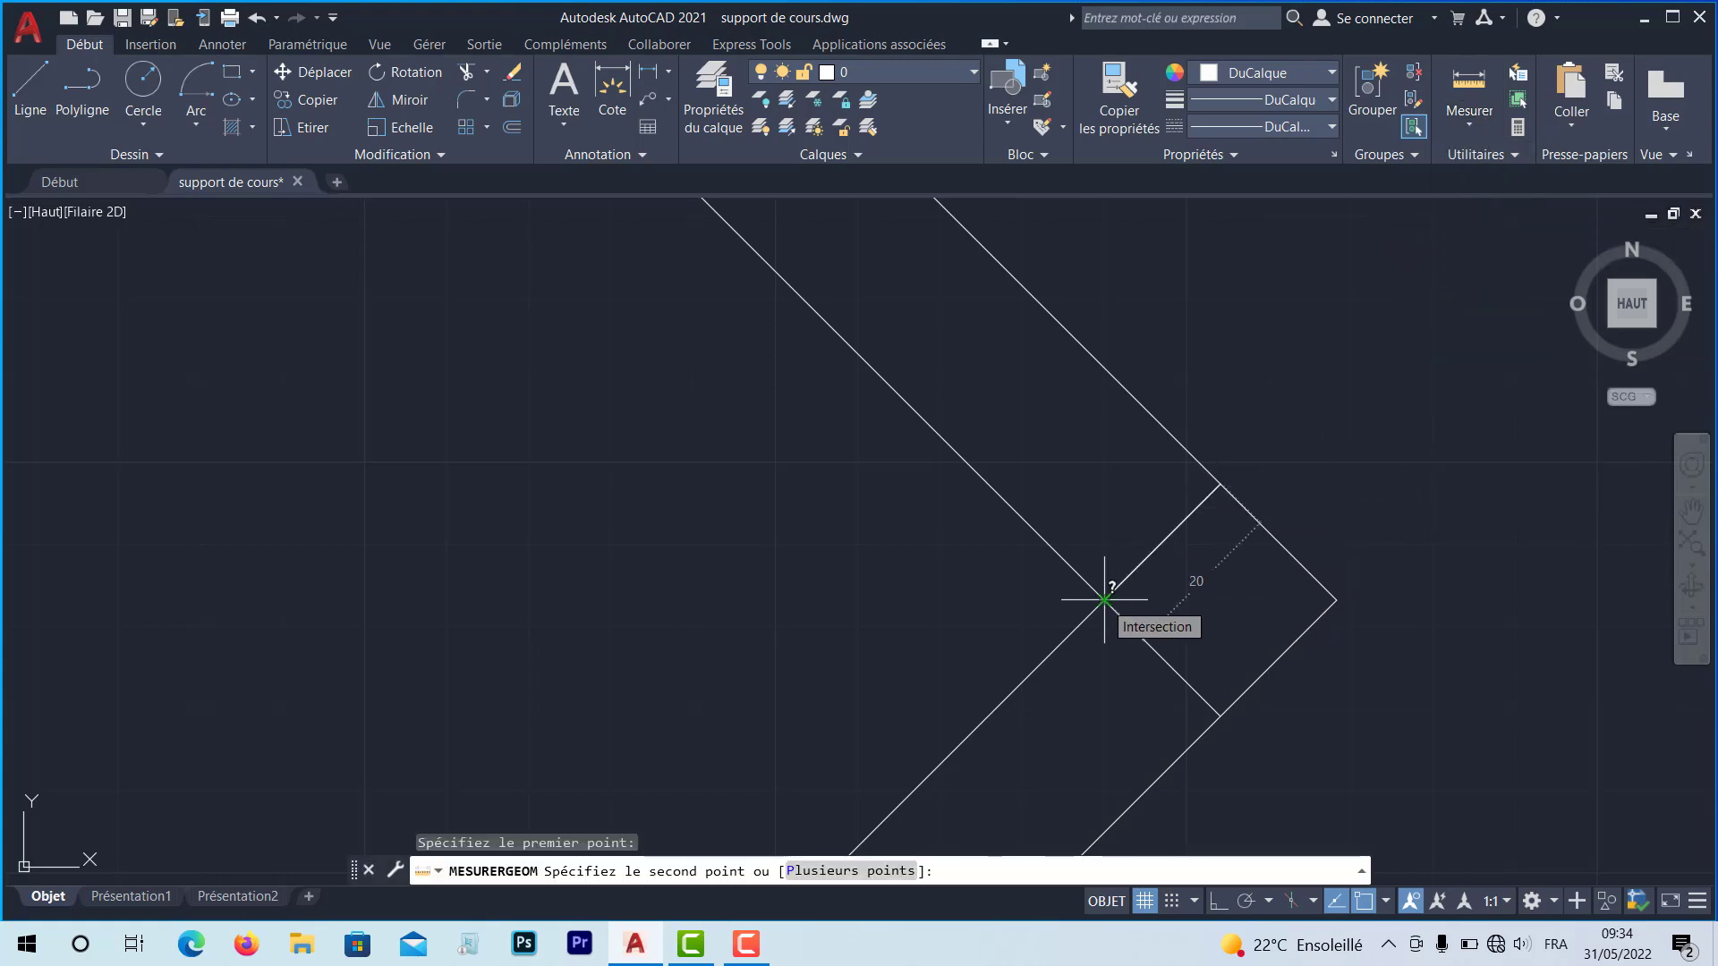
key("Escape")
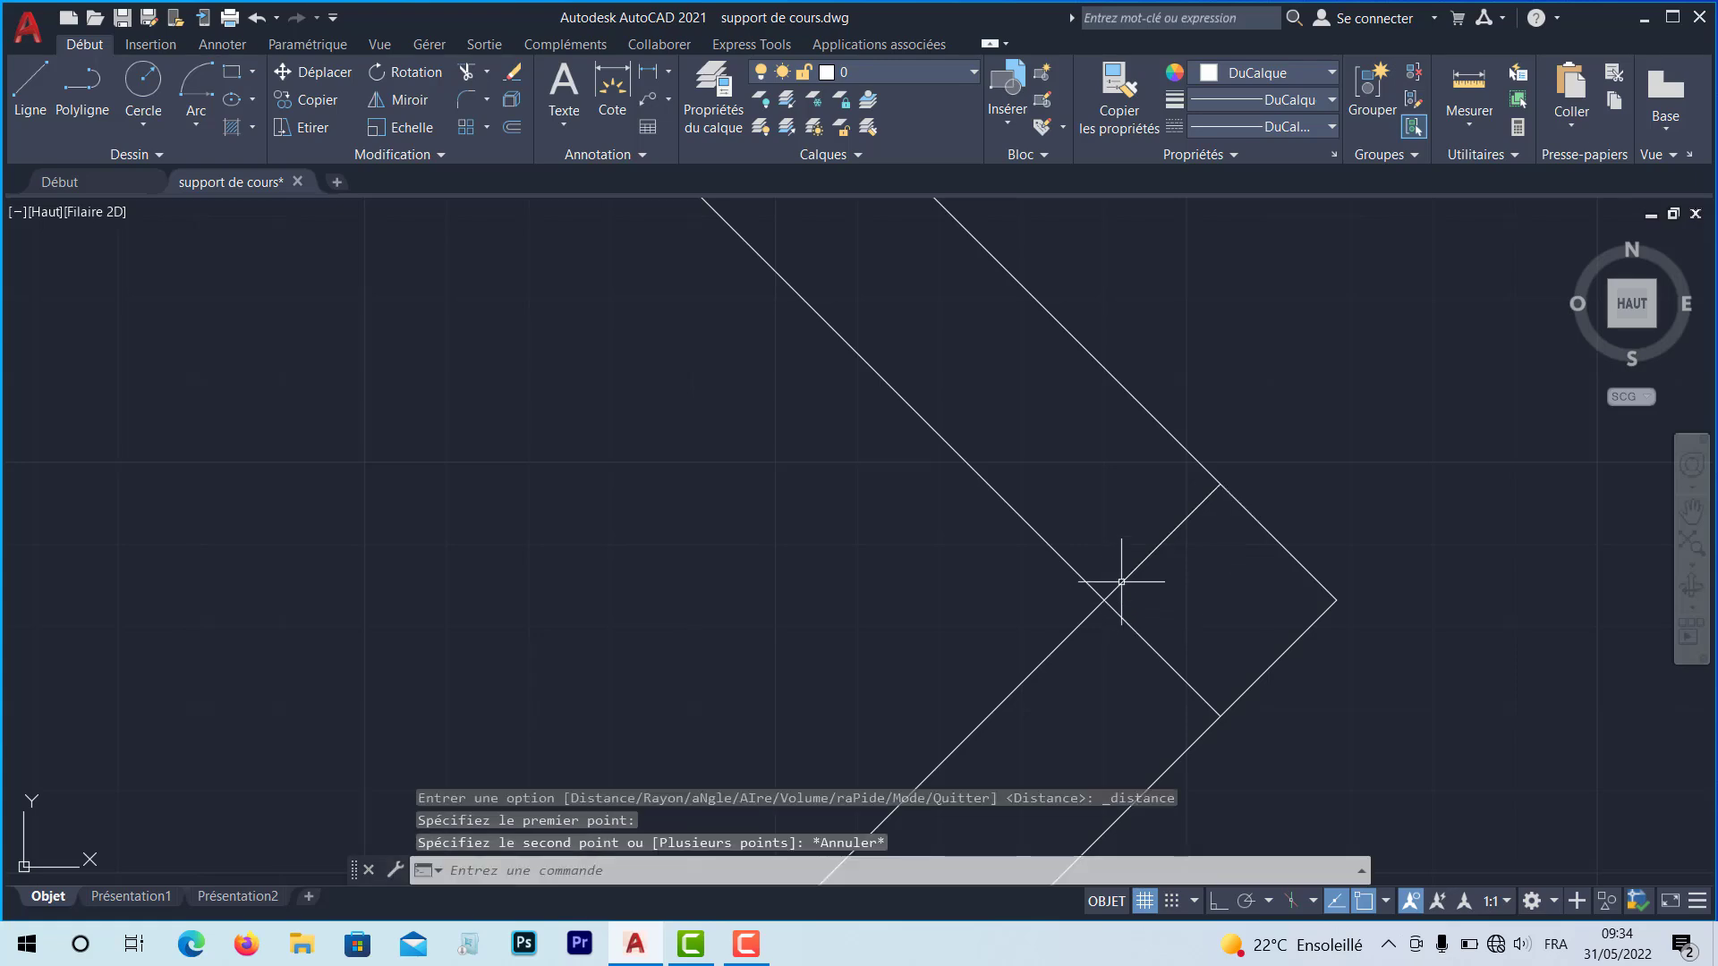
Offset the room-side faces of the northeast exterior wall and the facing partition by 100 into the east room
scroll(1120, 575, "down", 4)
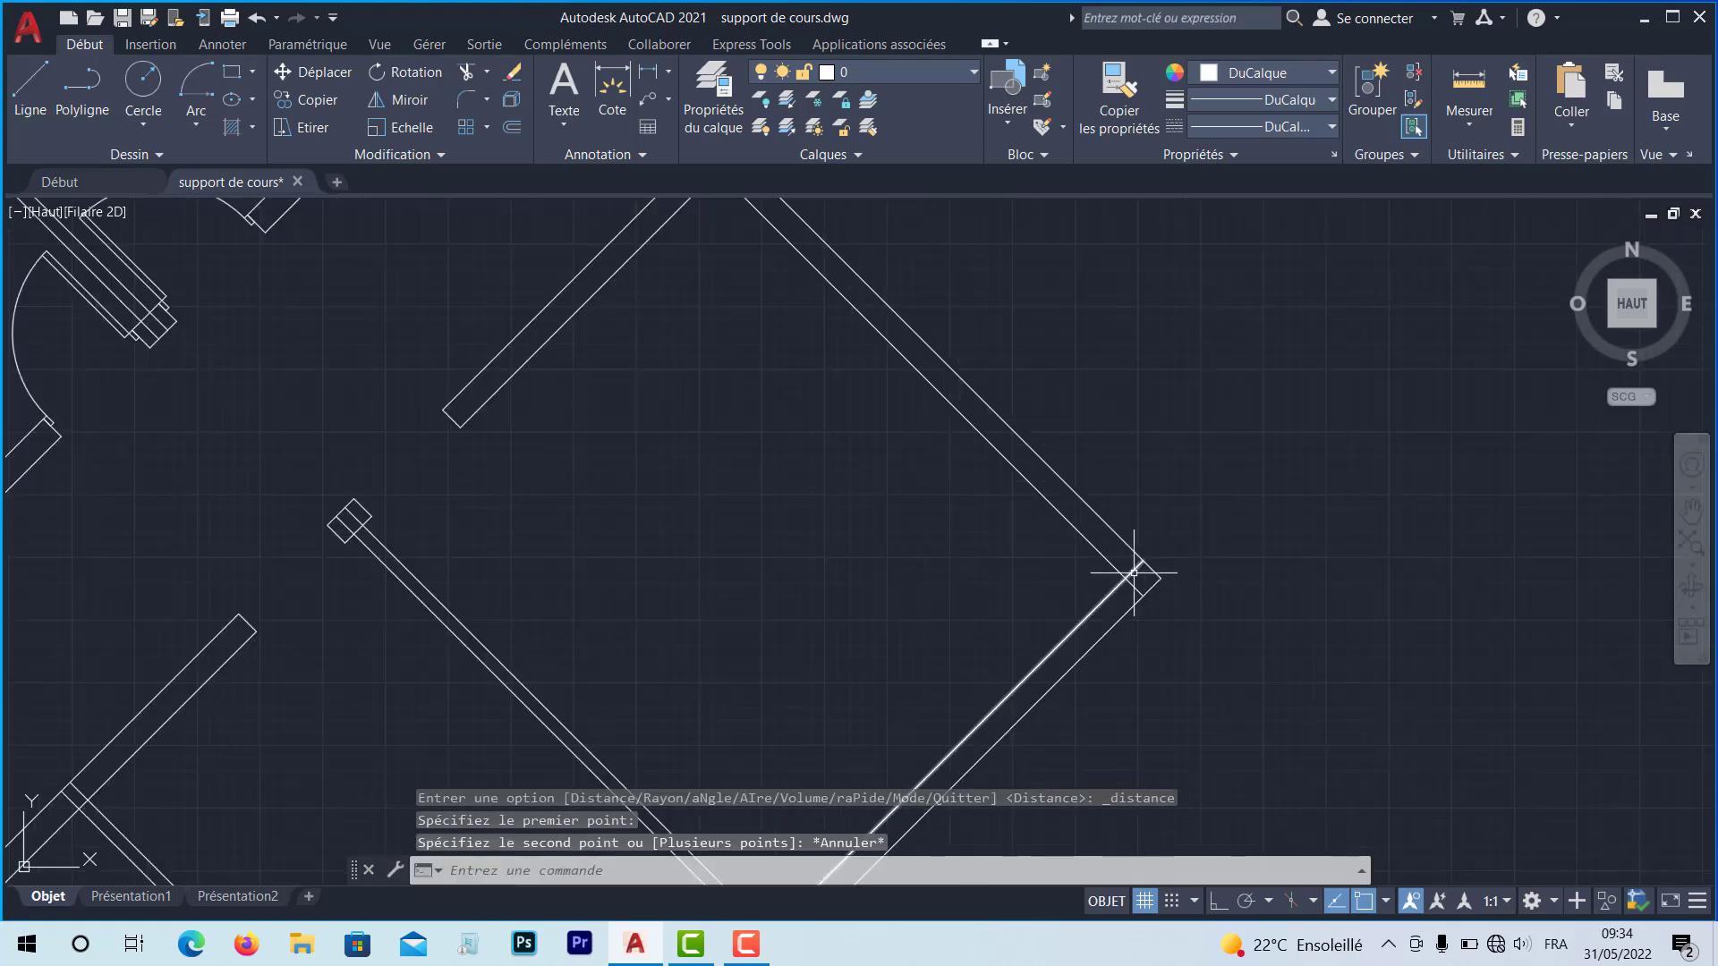
left_click(513, 130)
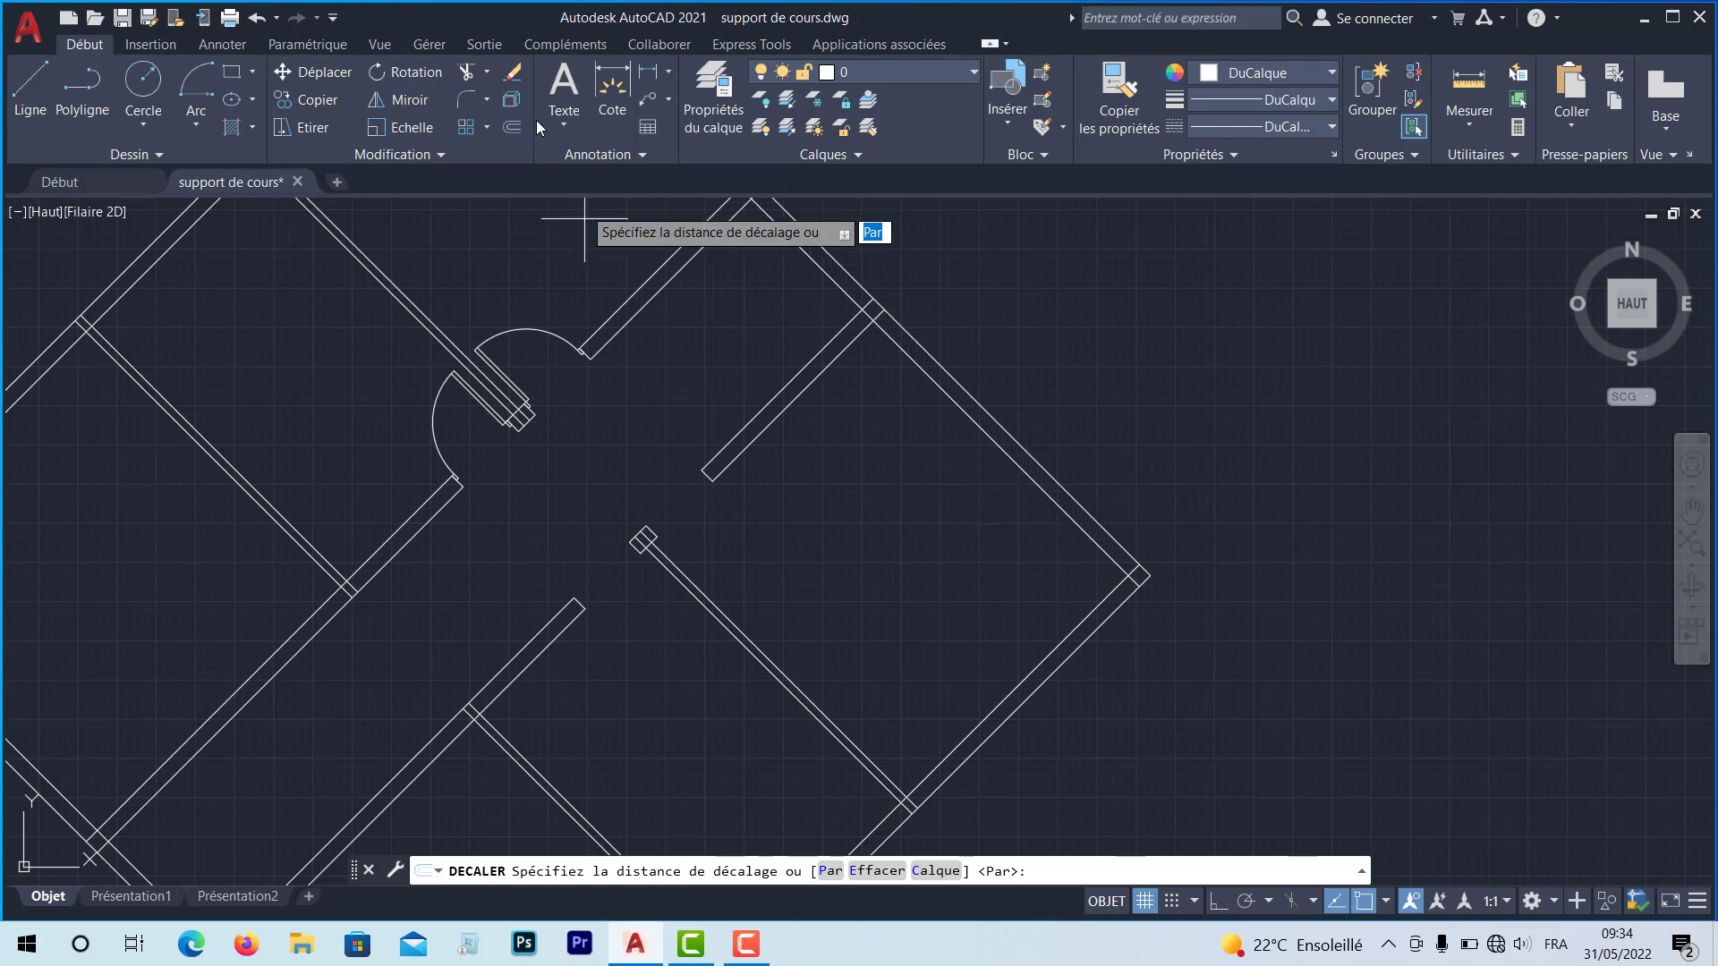
scroll(943, 506, "up", 2)
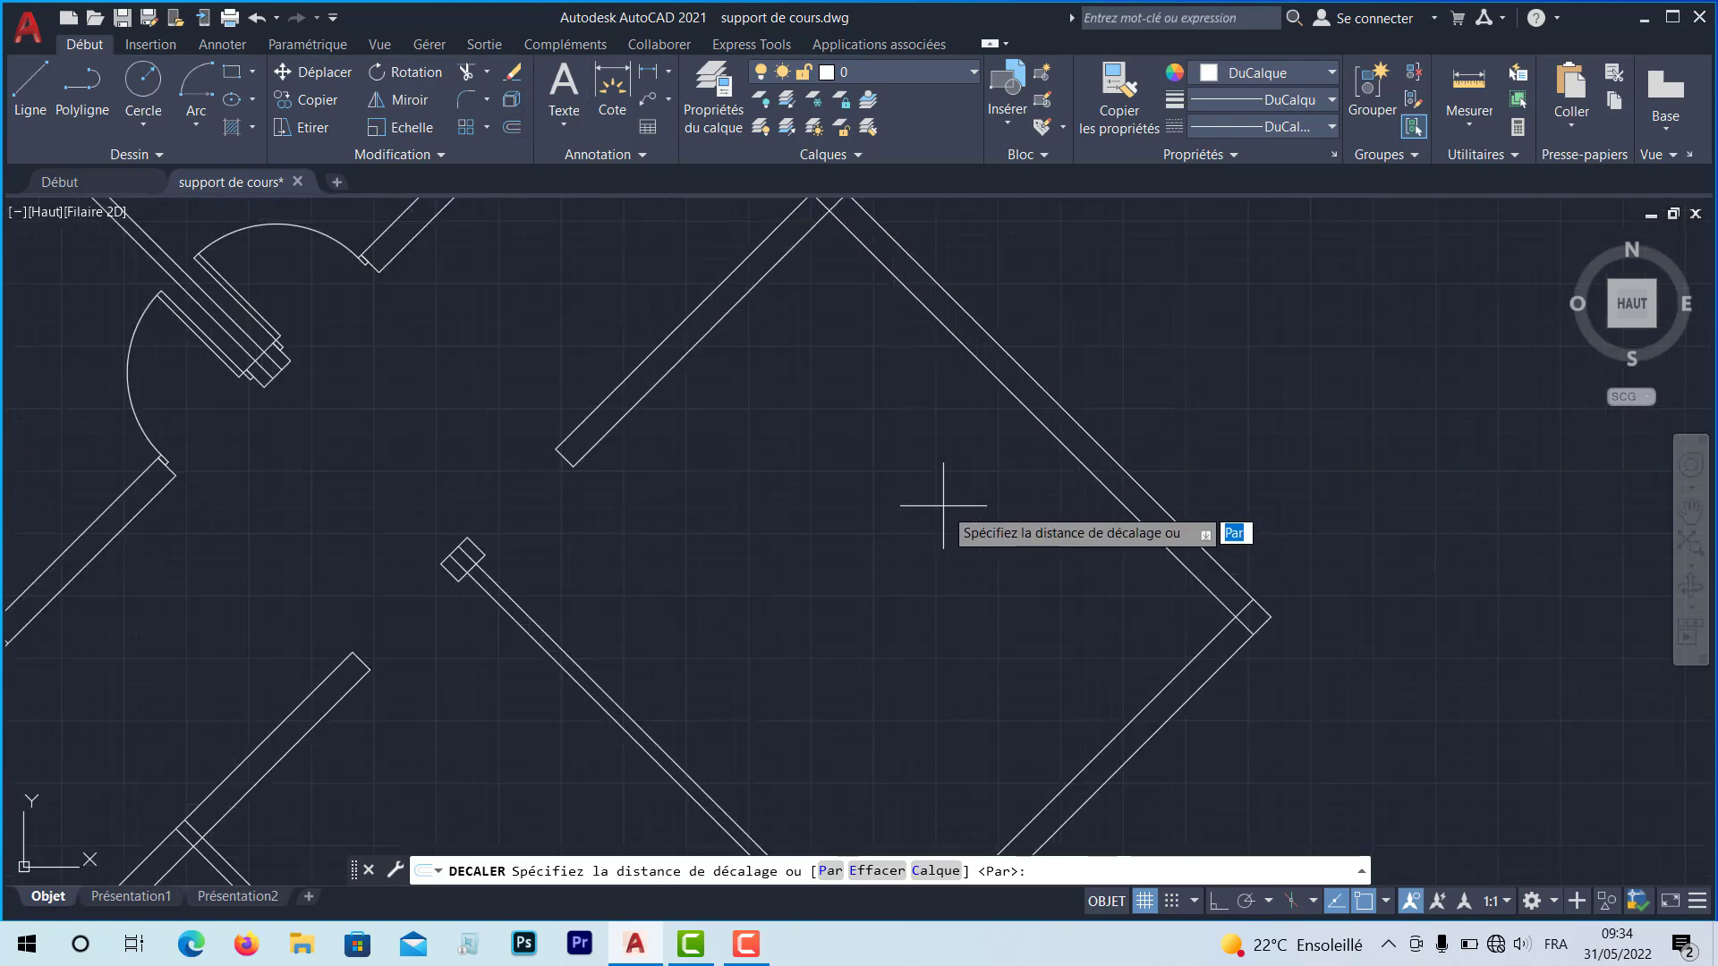
mouse_move(997, 552)
middle_mouse_down()
mouse_move(993, 433)
mouse_move(982, 456)
middle_mouse_up()
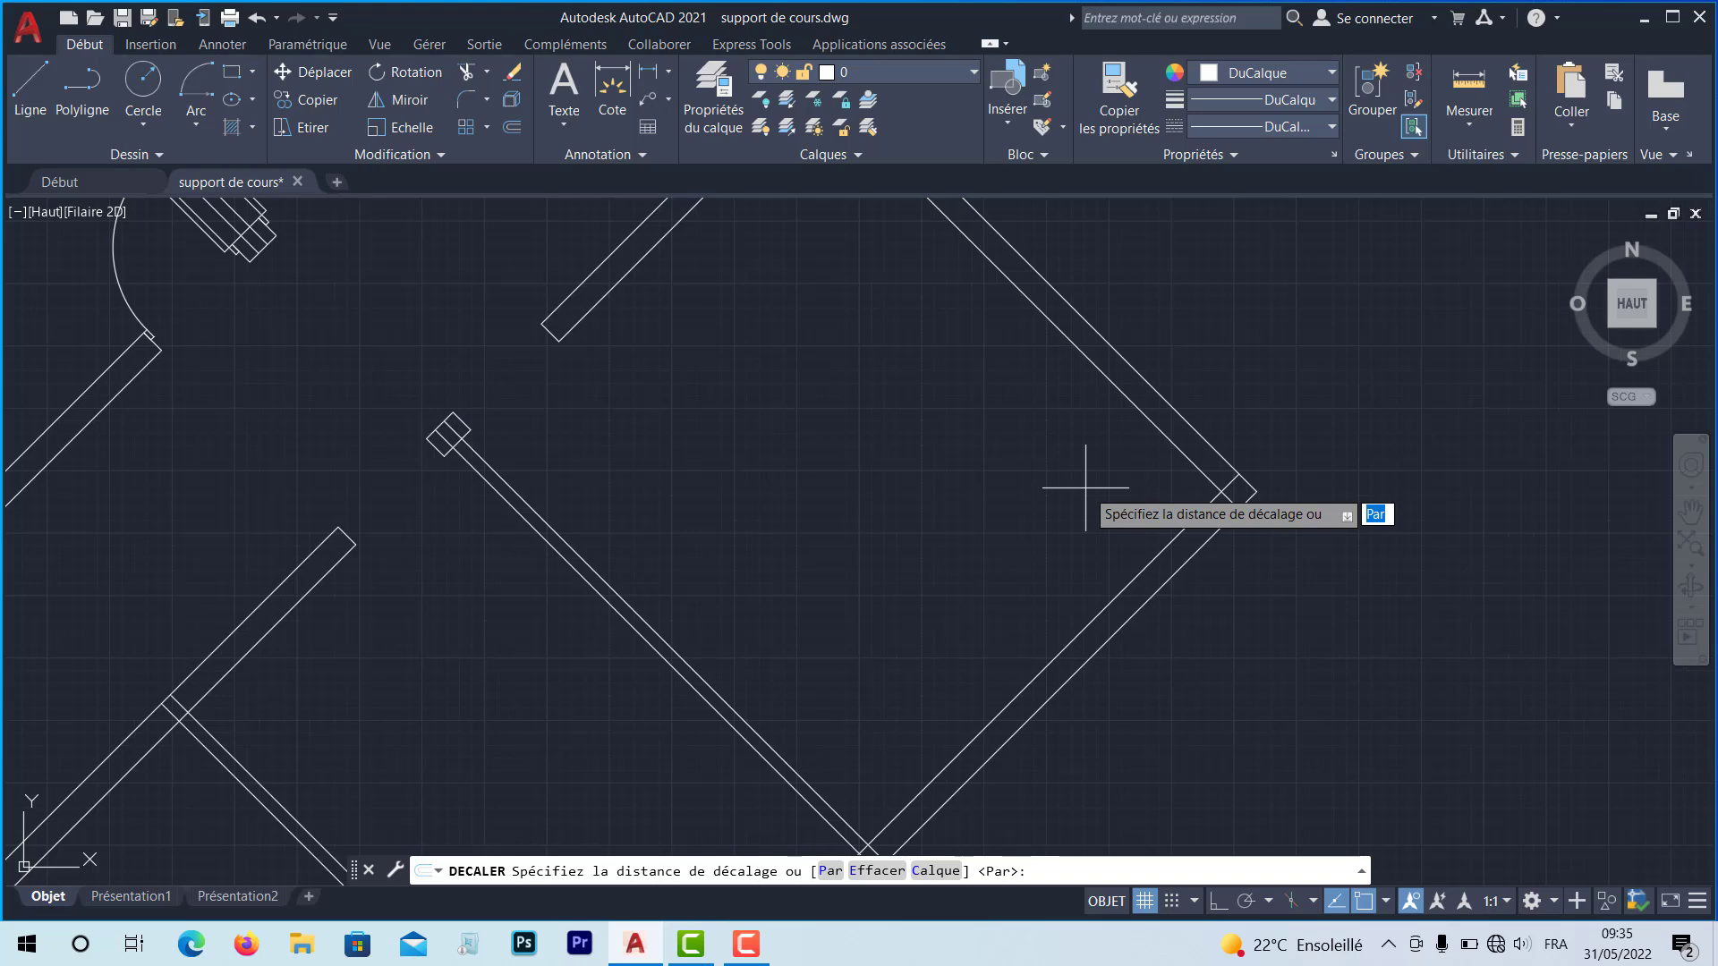
key("Return")
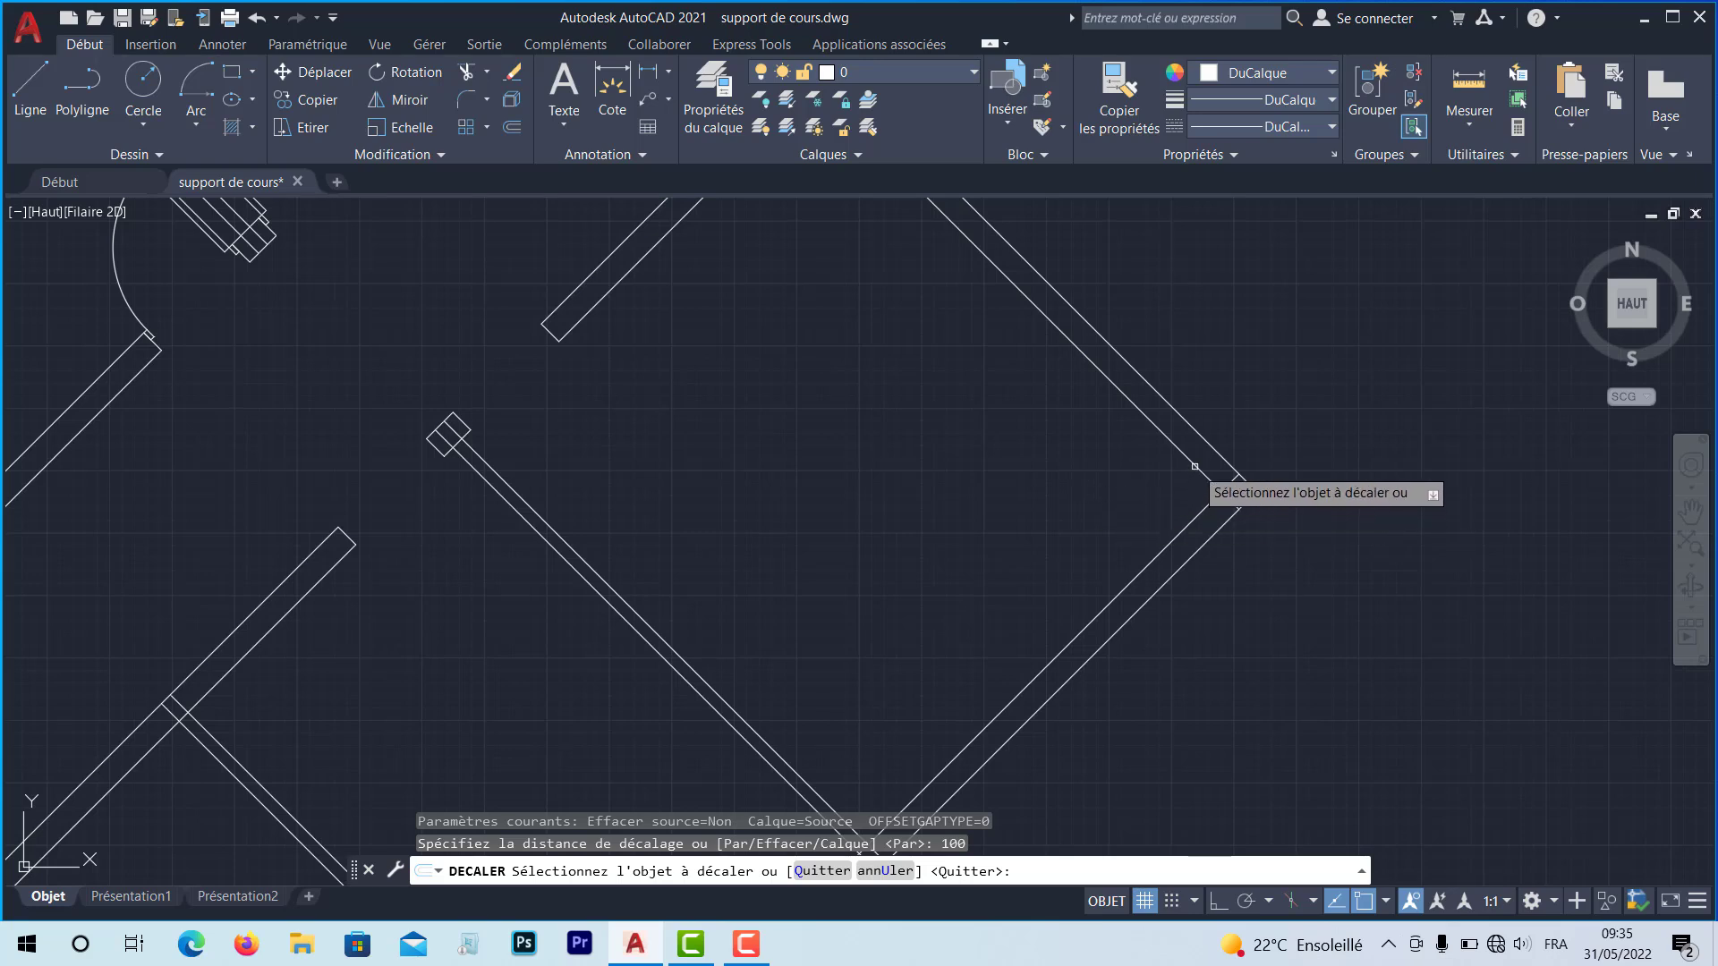
left_click(1195, 466)
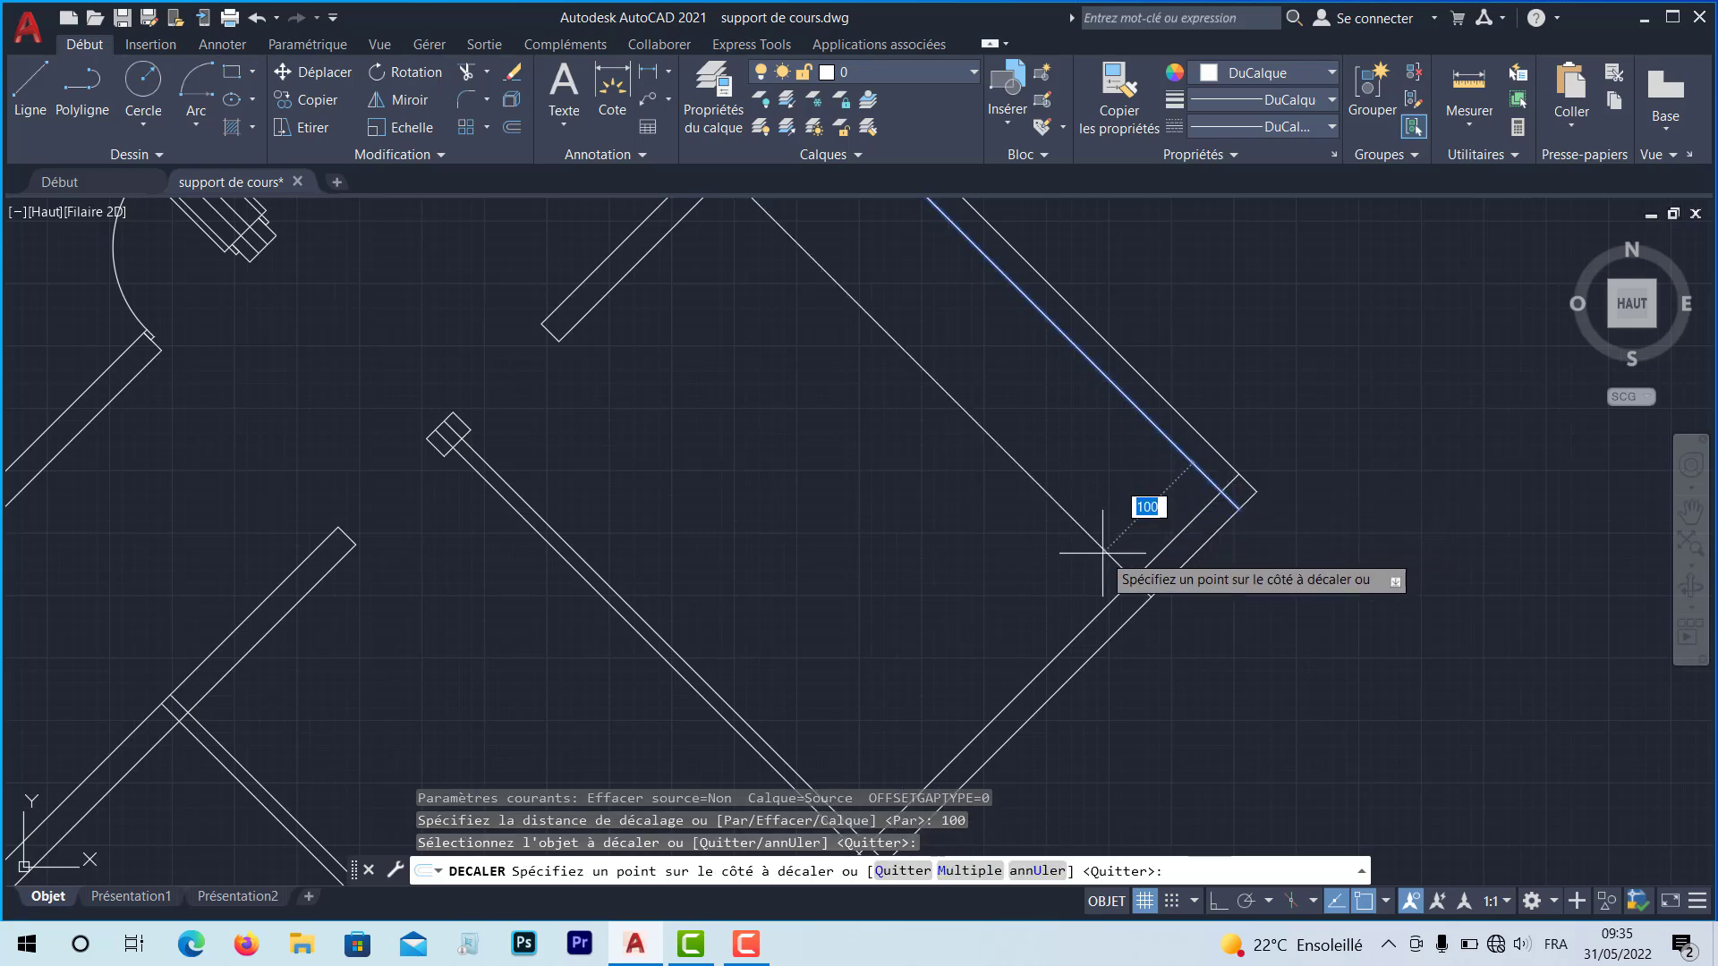
left_click(1147, 506)
middle_click_drag(947, 648, 987, 515)
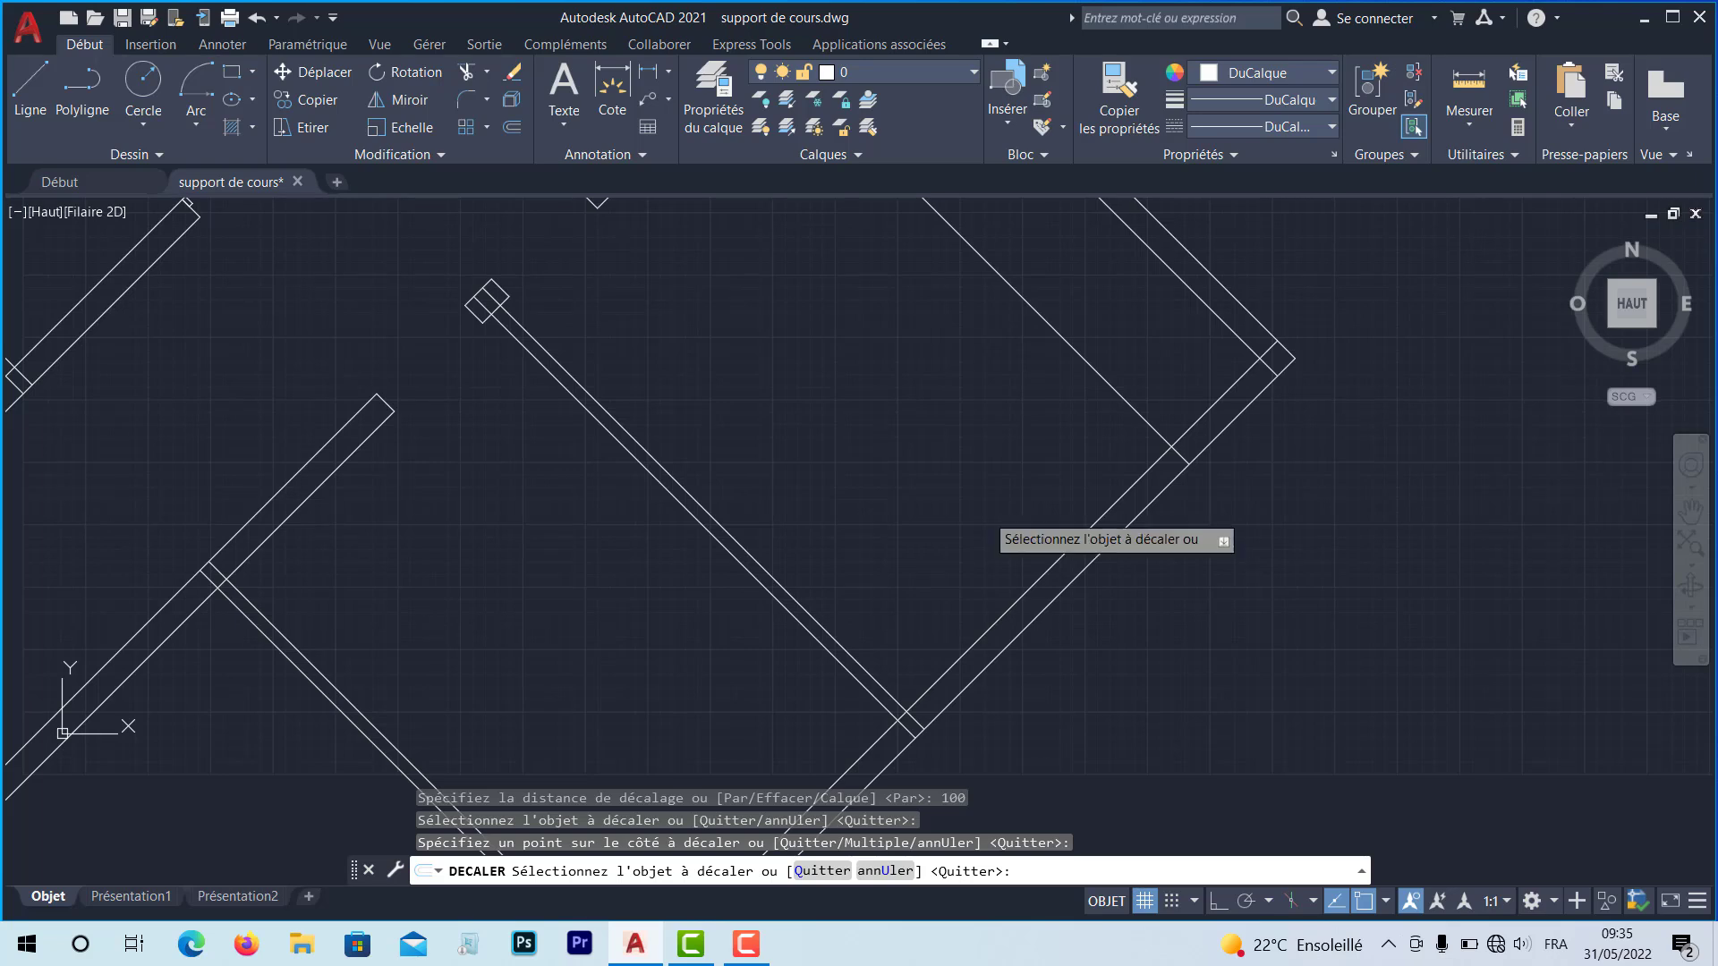
left_click(820, 624)
left_click(967, 563)
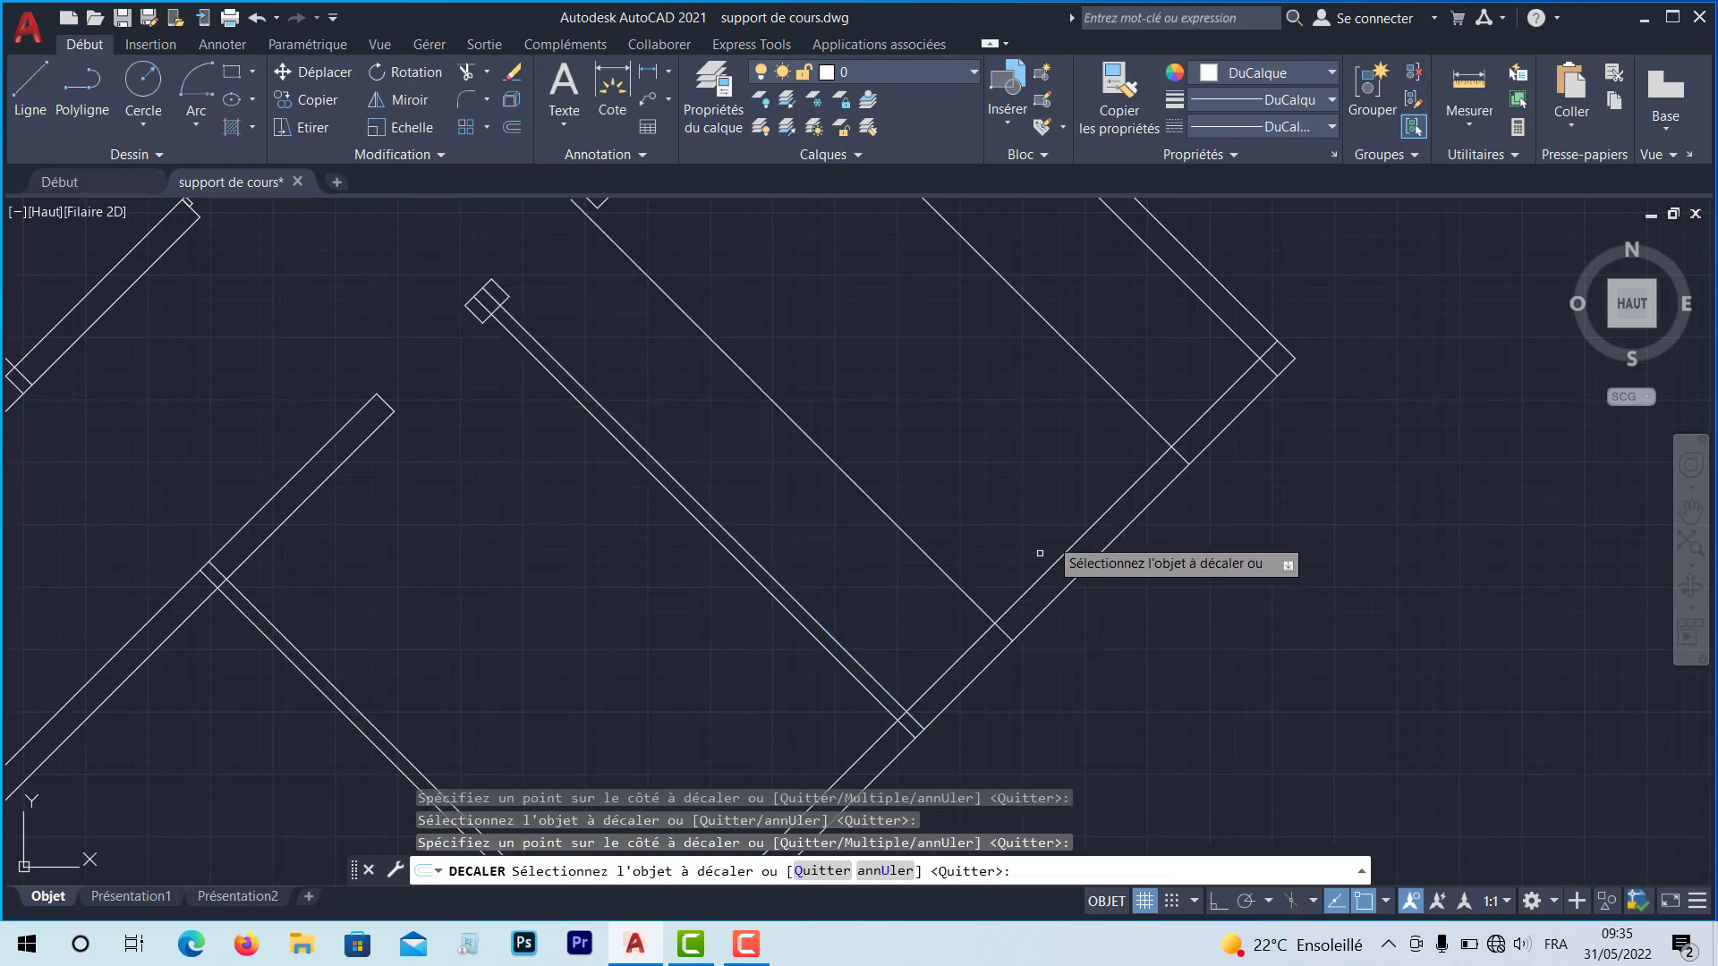
Measure the distance between the two offset lines along the inner face of the southeast exterior wall
middle_click_drag(1043, 548, 967, 651)
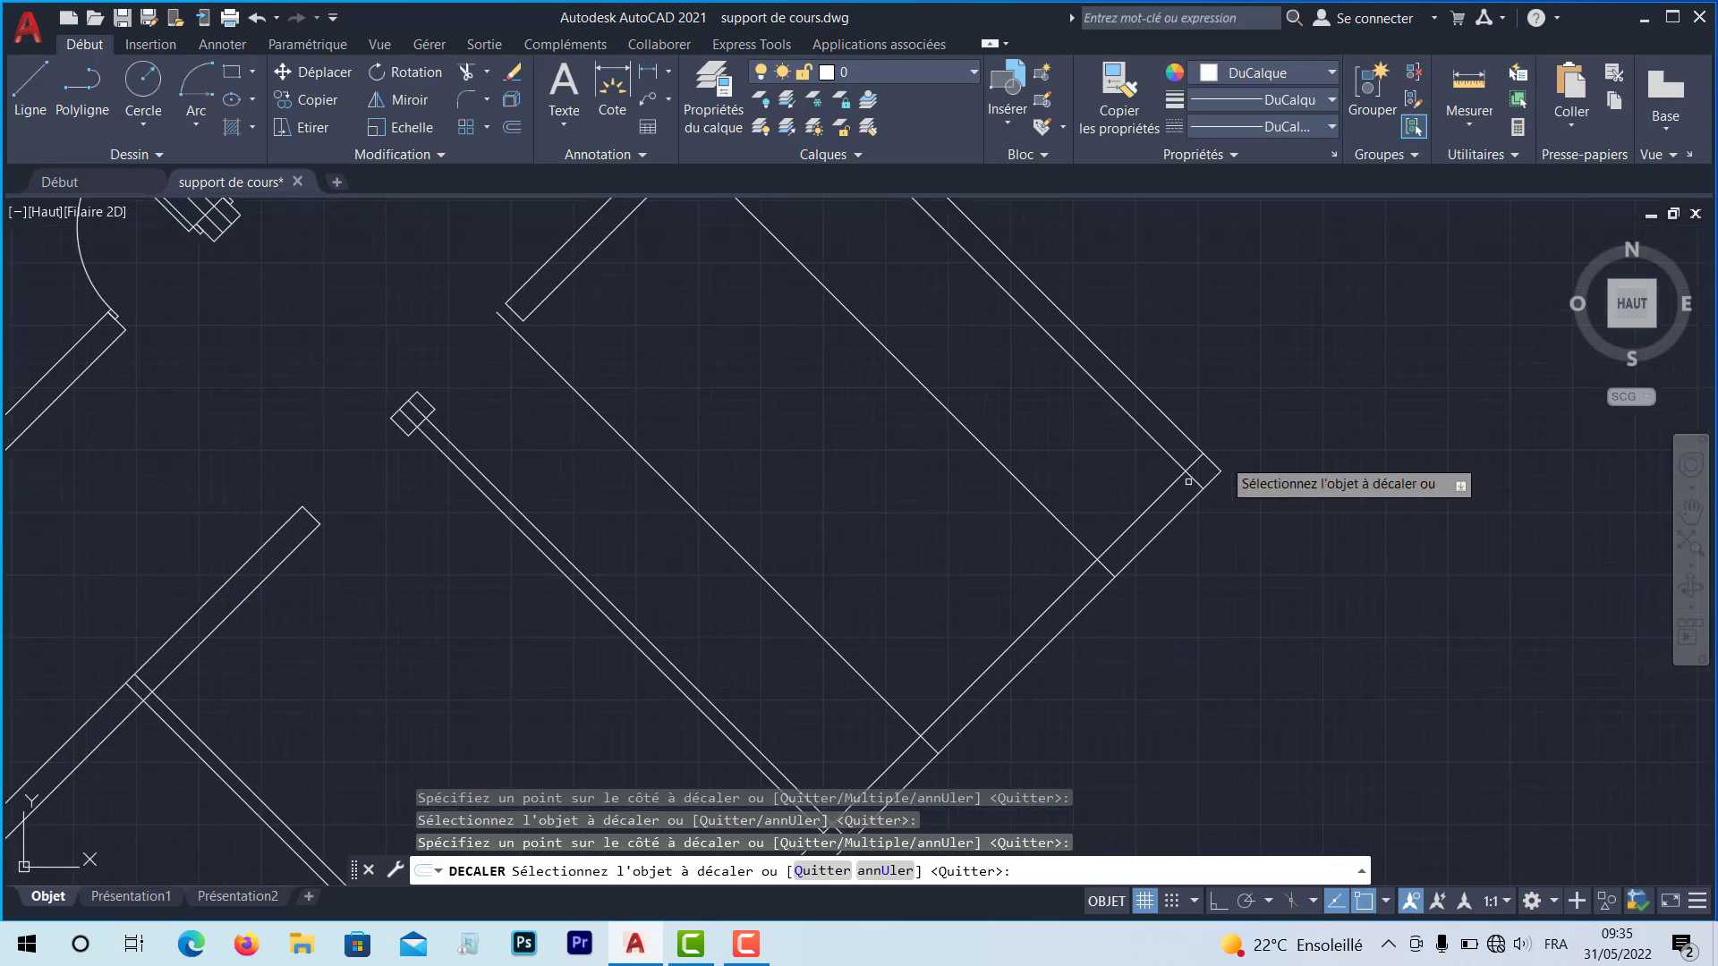
left_click(1477, 130)
left_click(1479, 210)
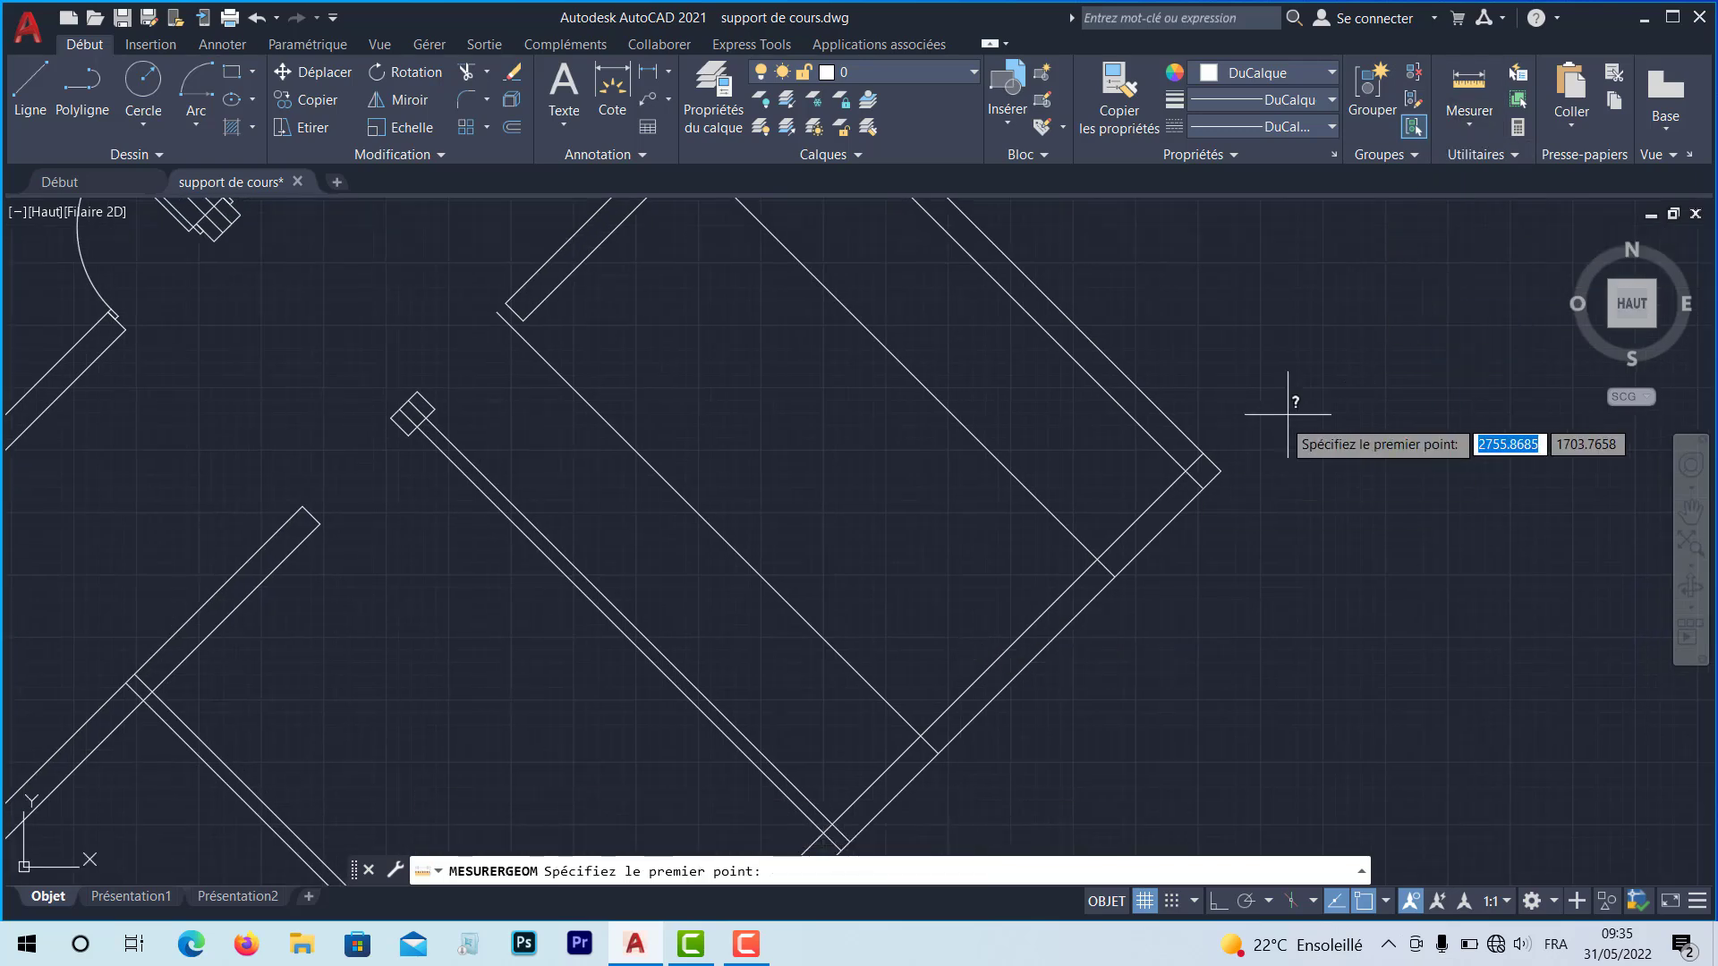
left_click(1098, 559)
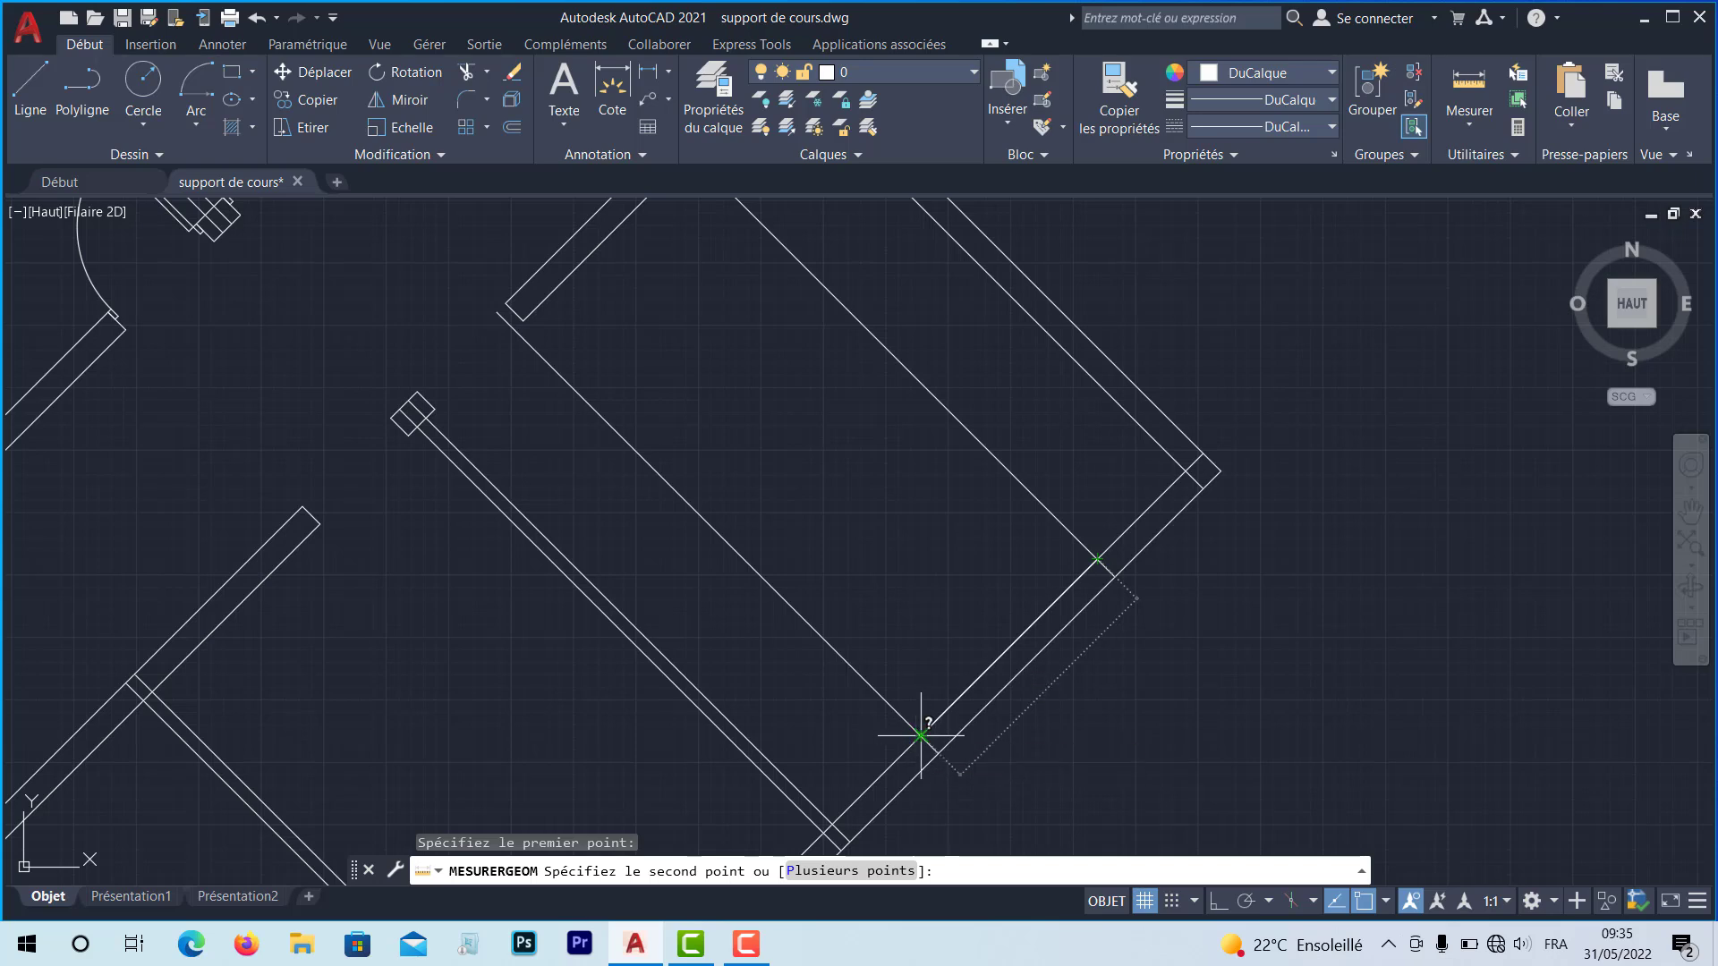
key("Escape")
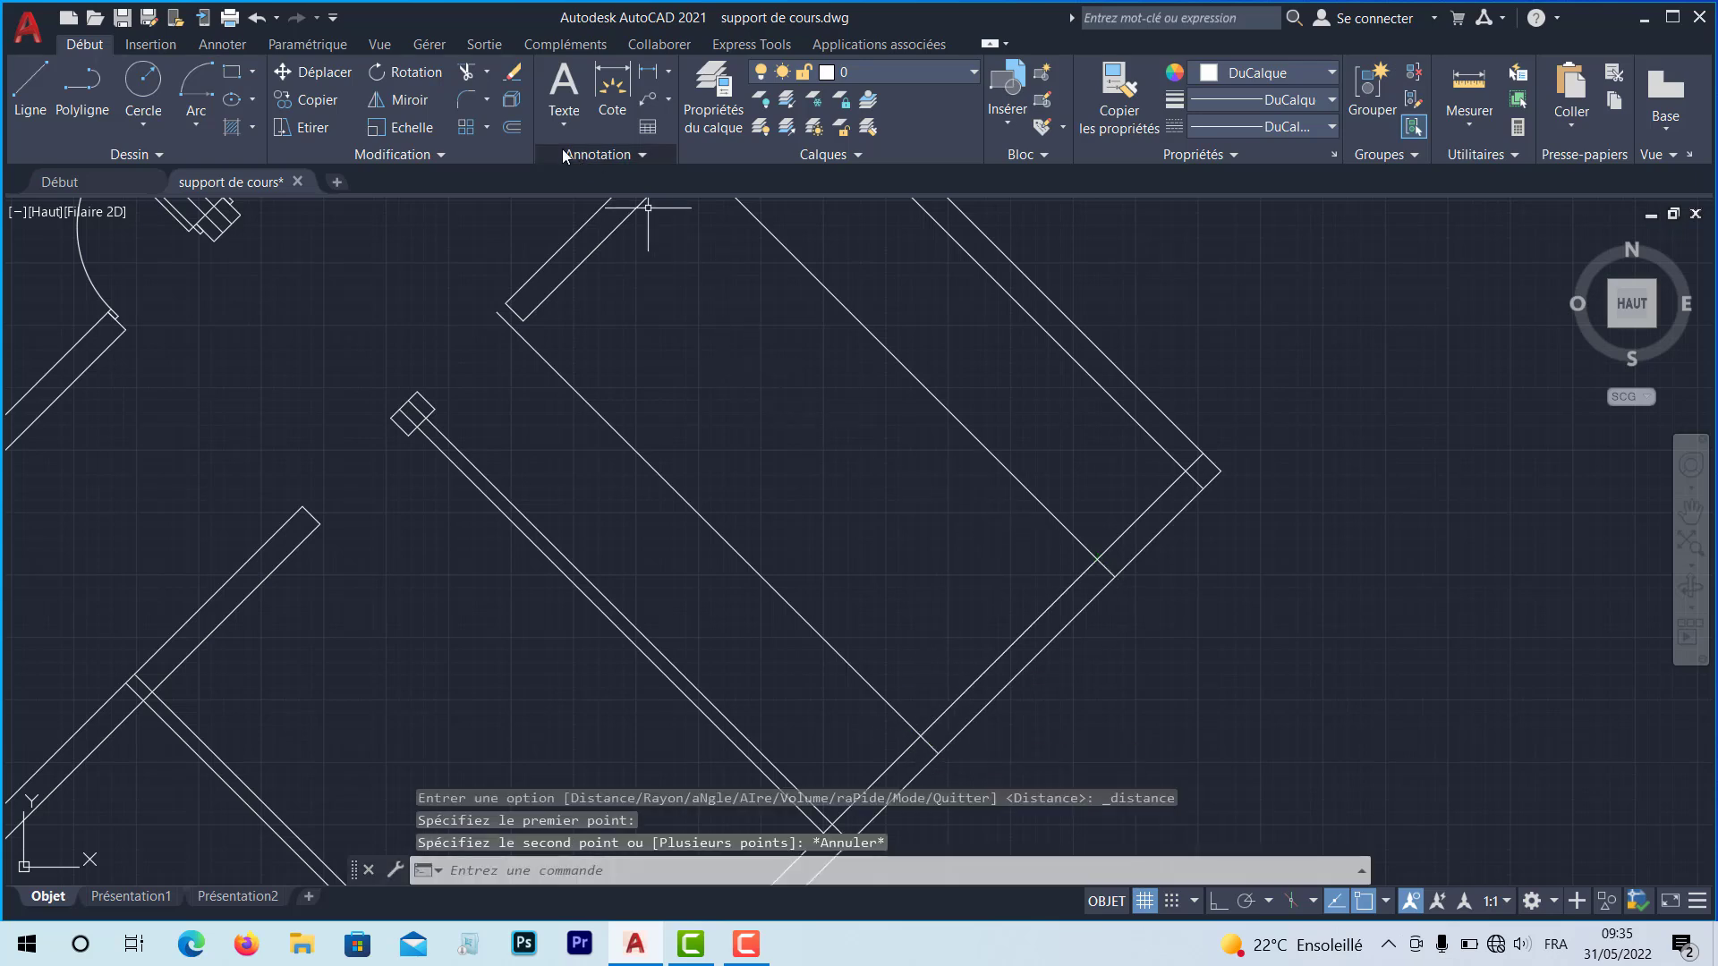
Trim both faces of the southeast exterior wall between the two offset lines, using those lines as cutting edges
left_click(489, 77)
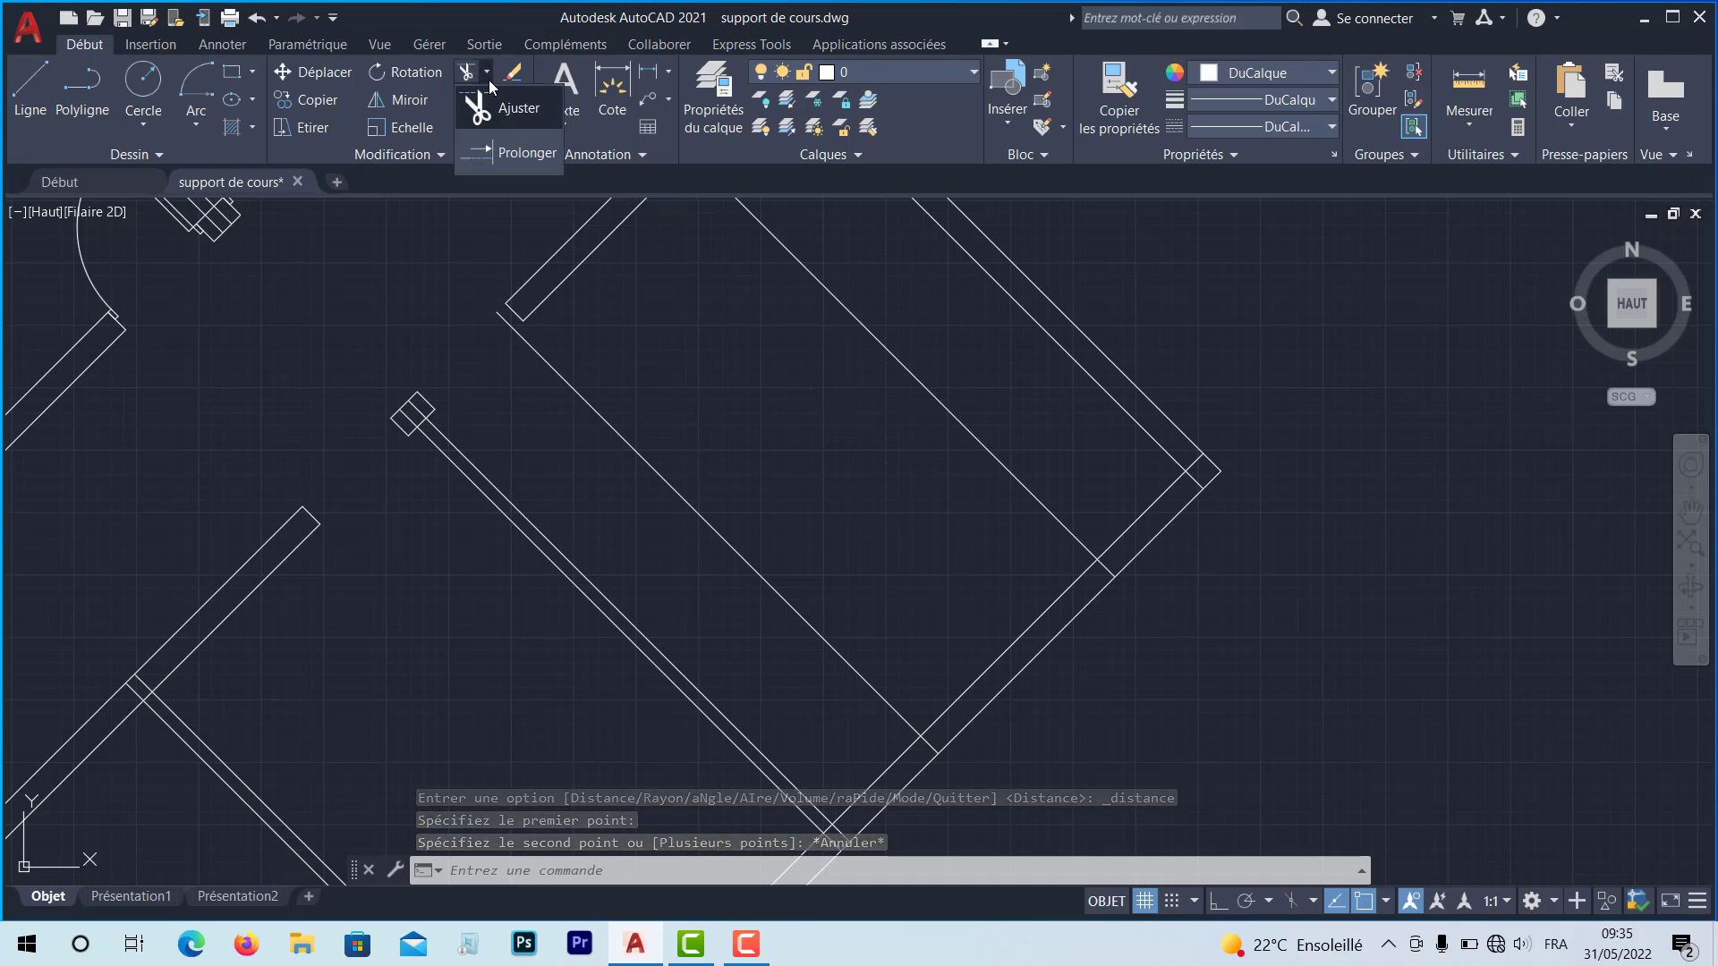
left_click(492, 106)
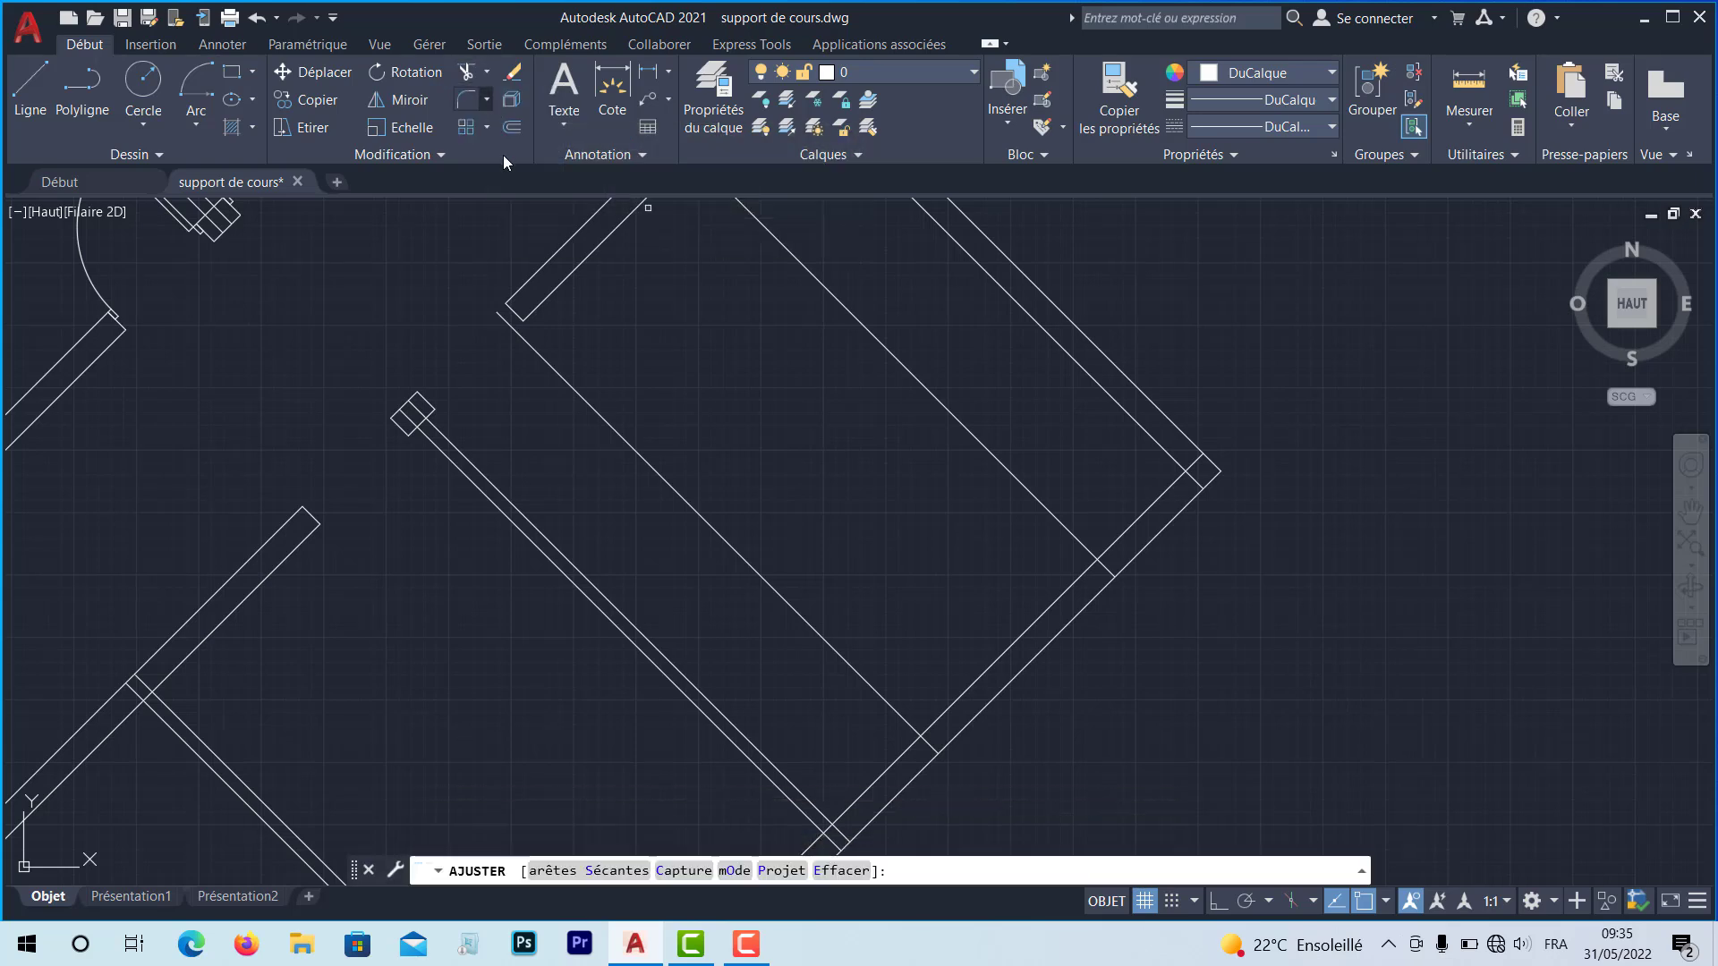
left_click(552, 862)
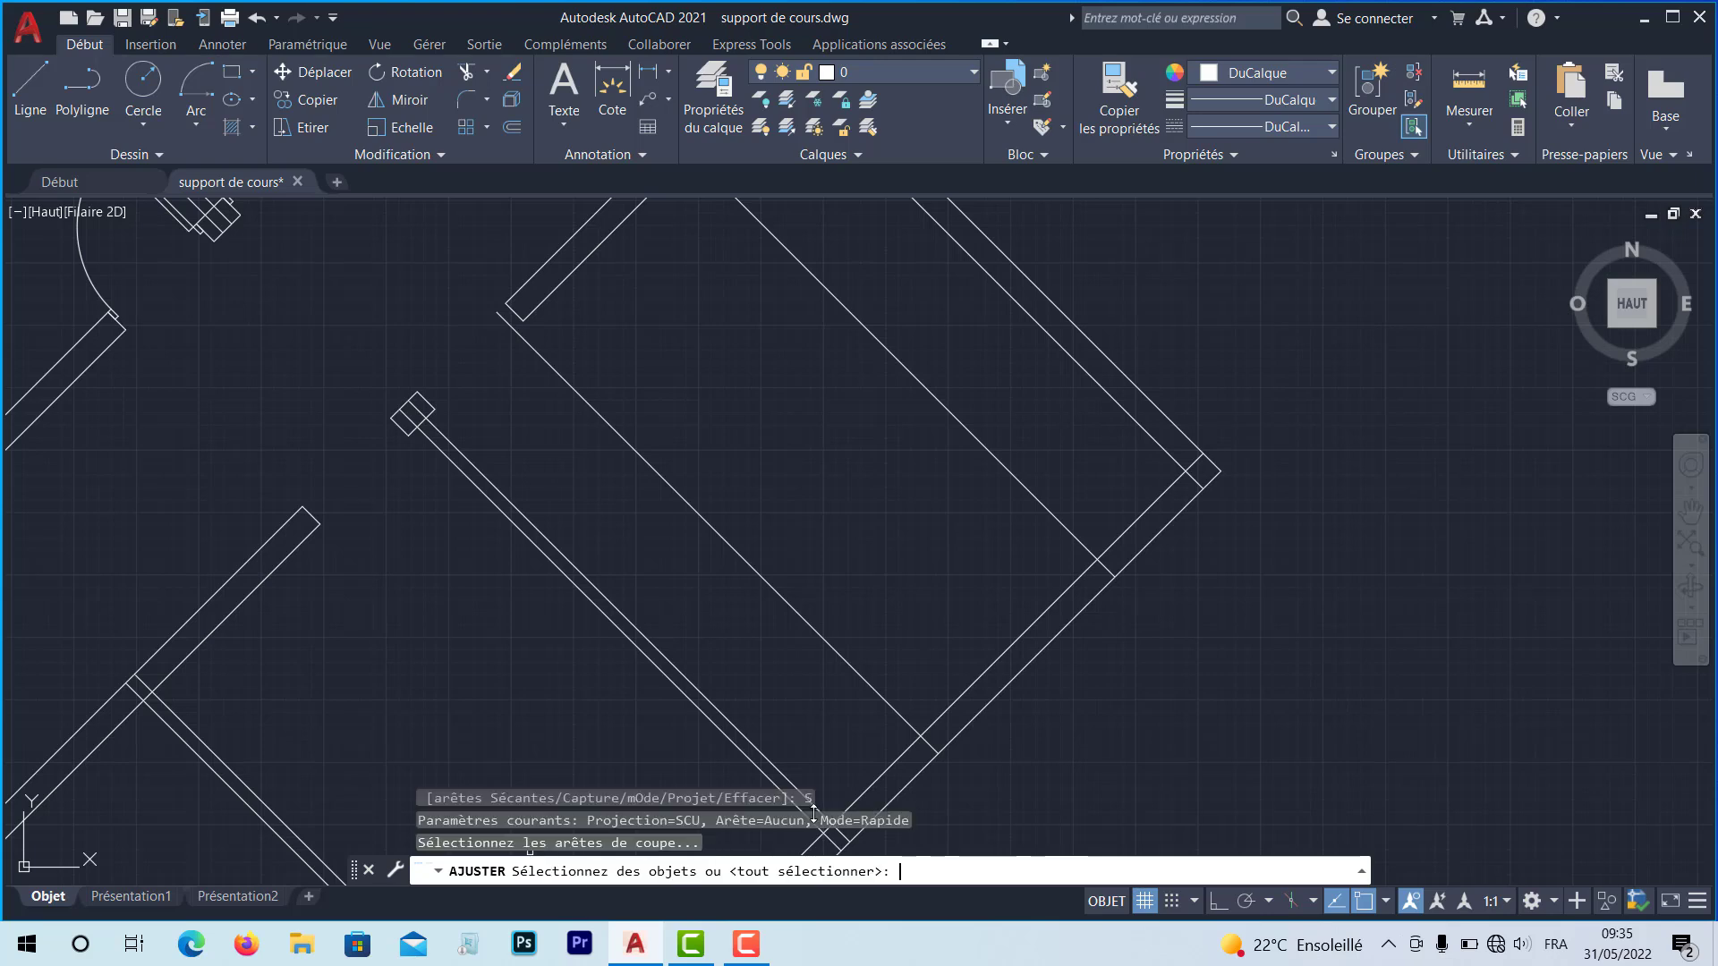
left_click(1033, 498)
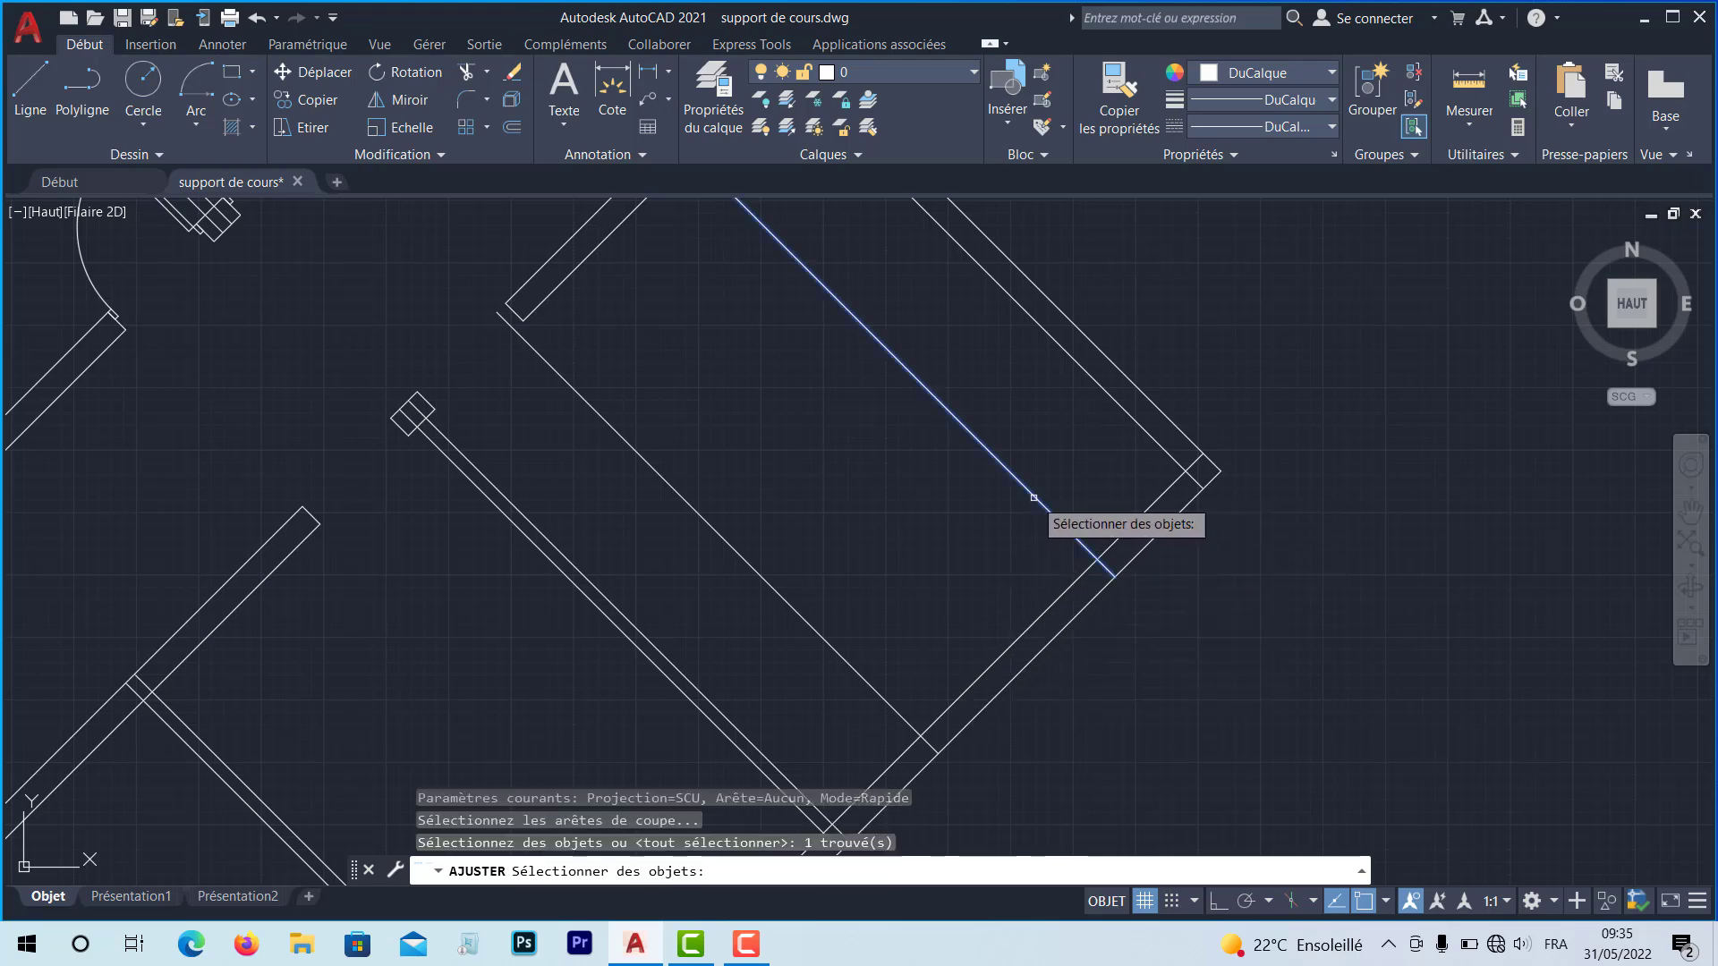
left_click(859, 673)
key("Return")
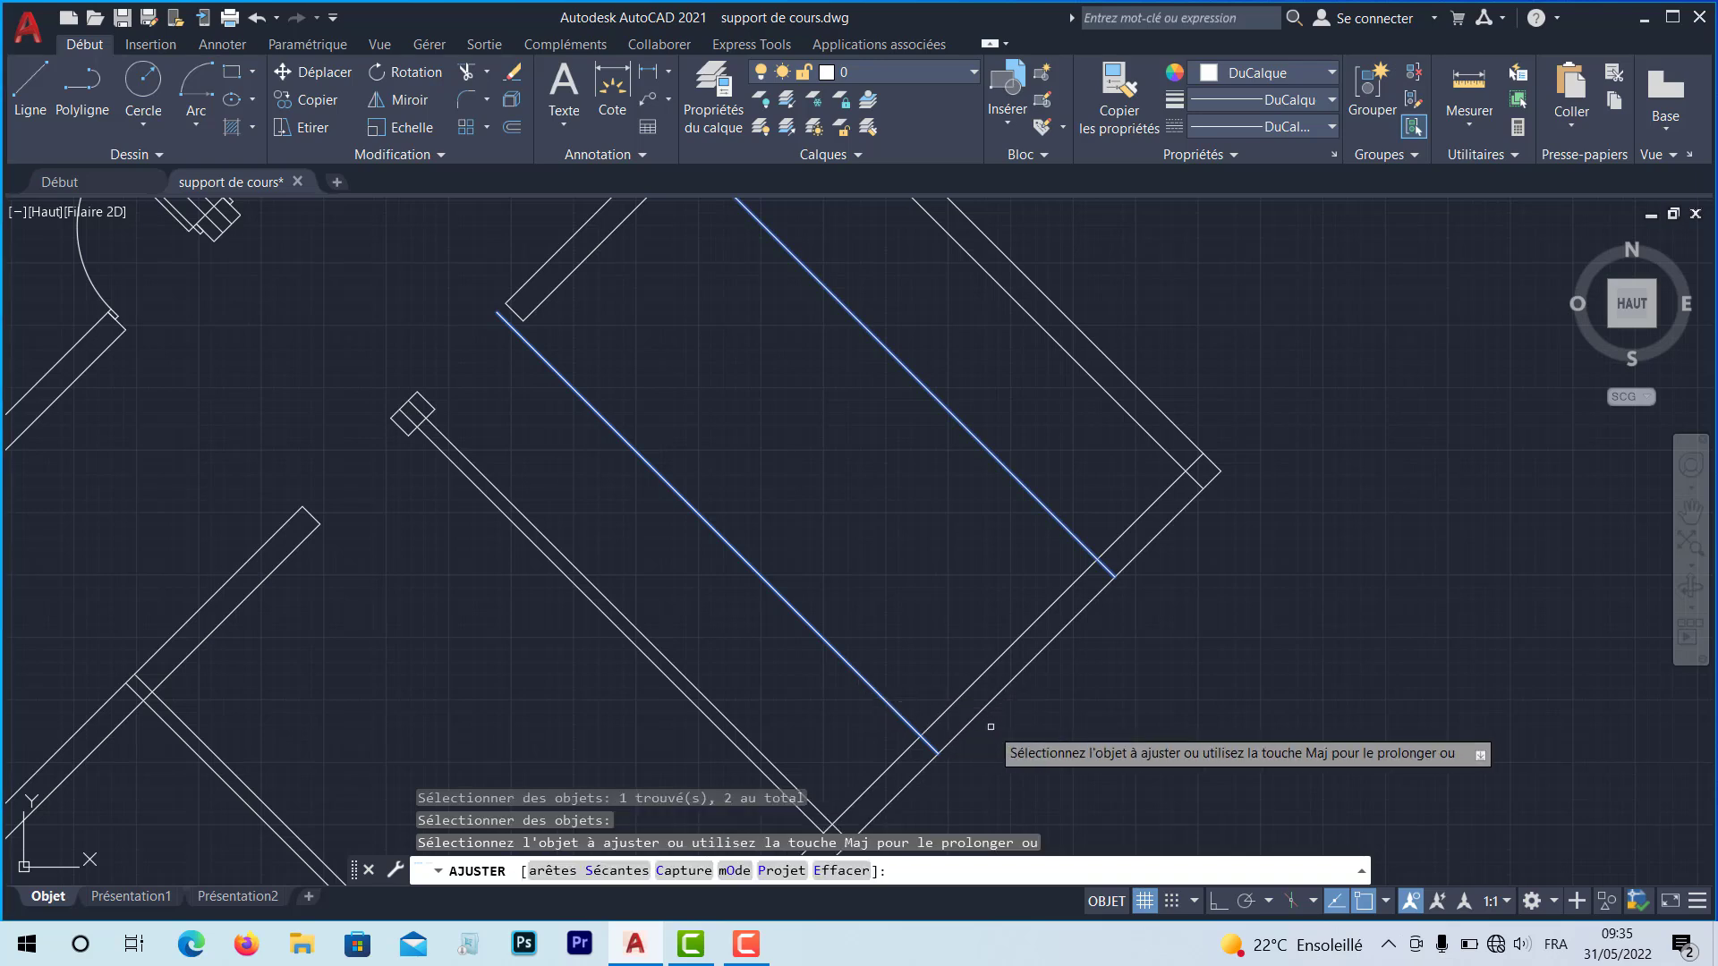
left_click(1054, 690)
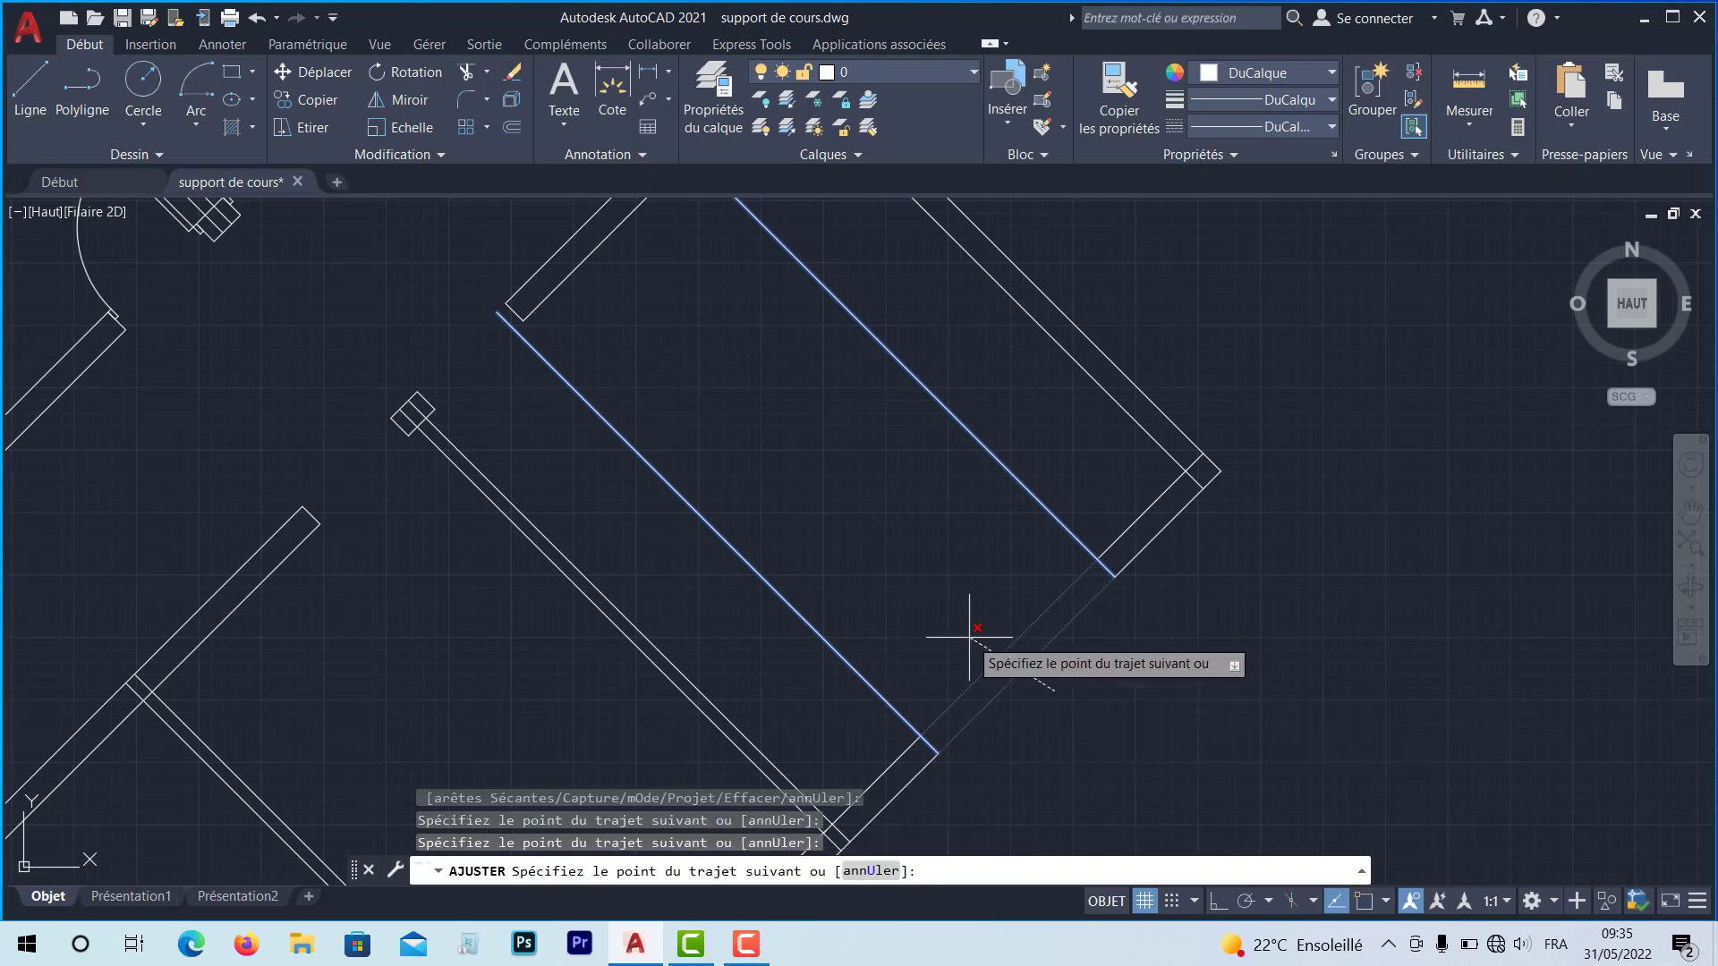
key("Return")
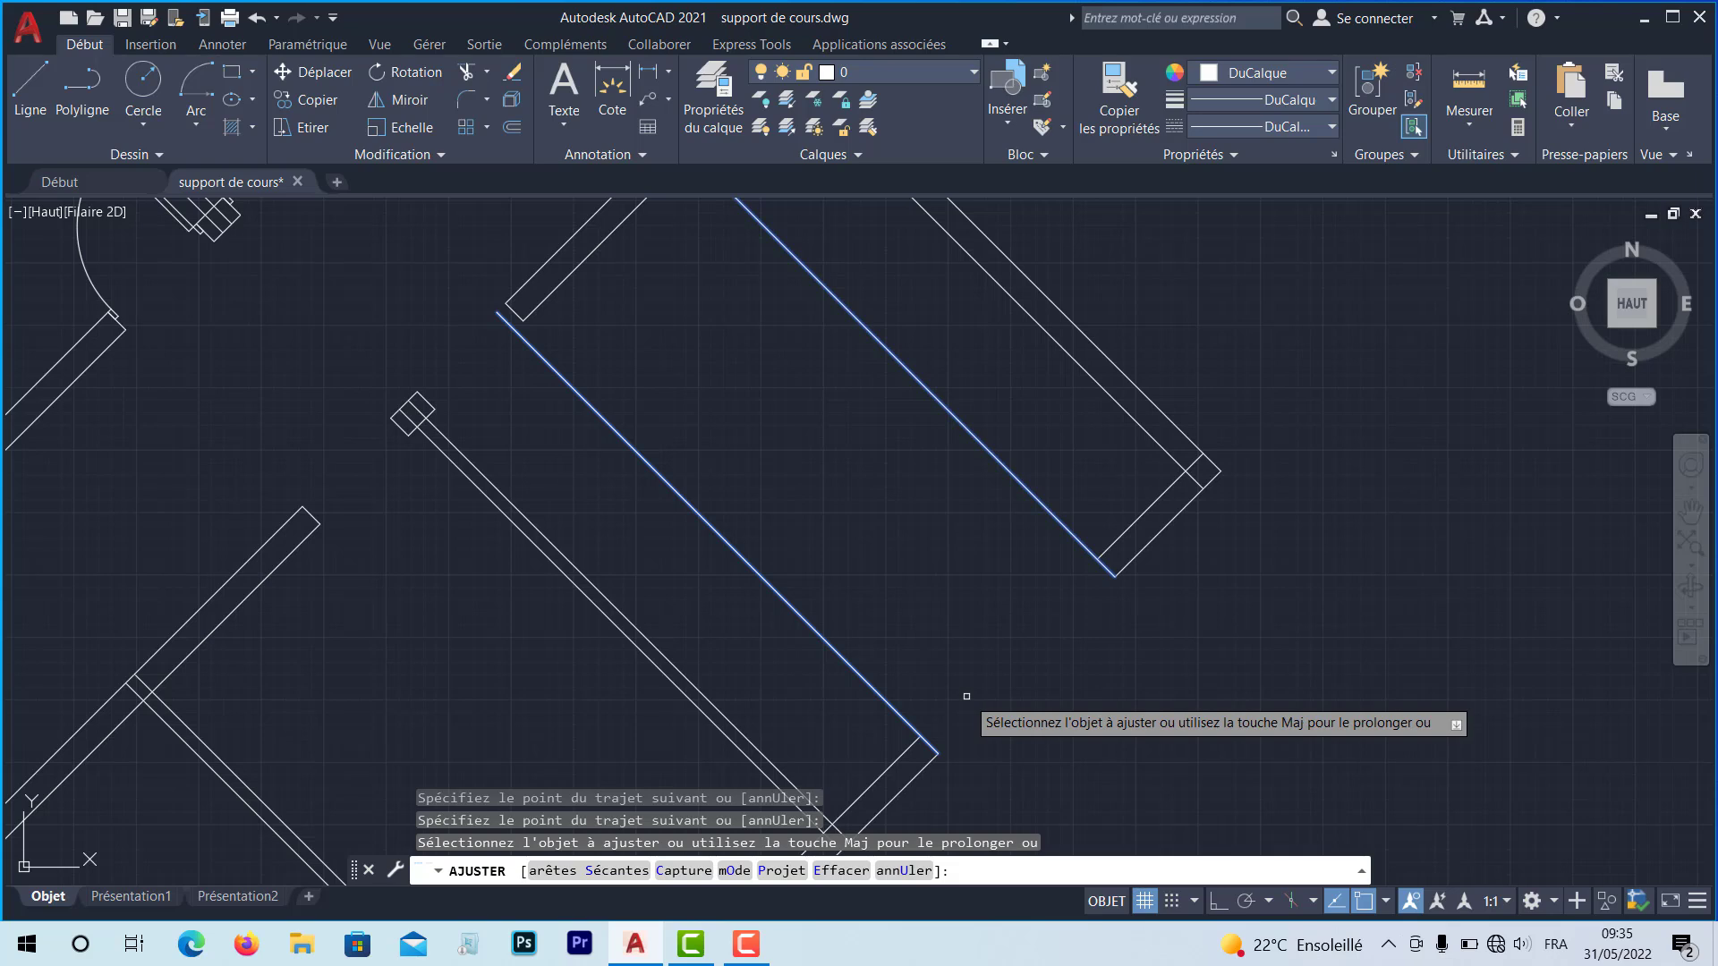
key("Return")
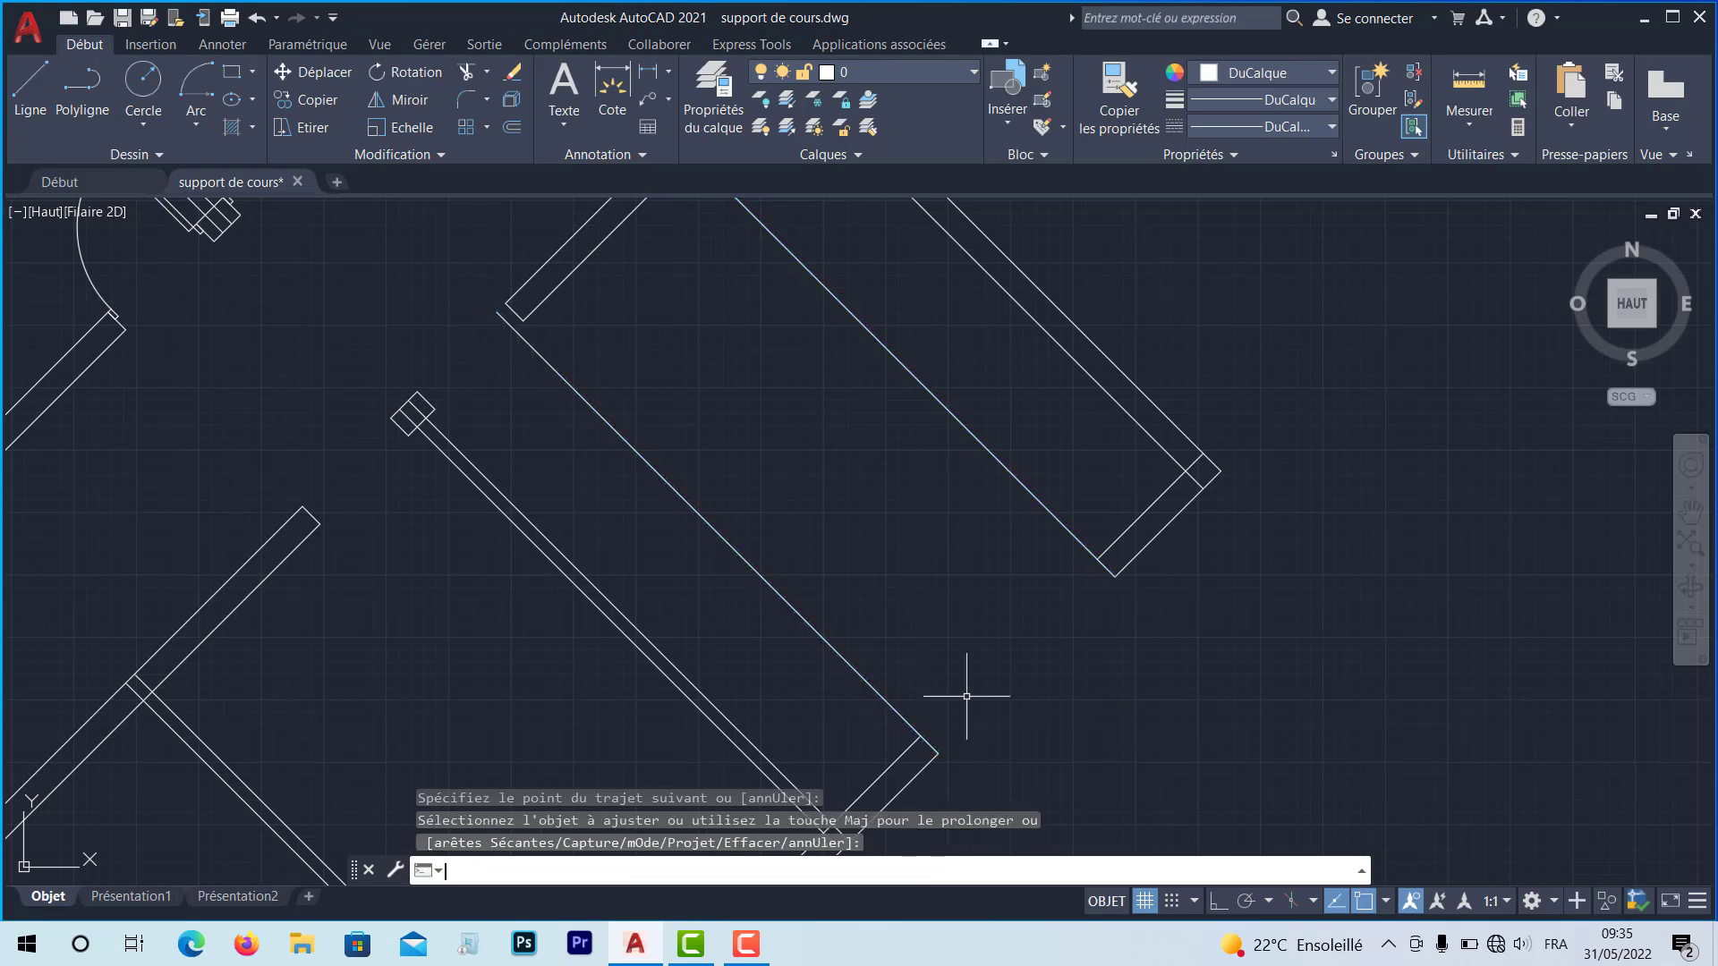
Trim away both offset lines inside the east room, using the remaining inner wall faces beside the opening as cutting edges
left_click(469, 71)
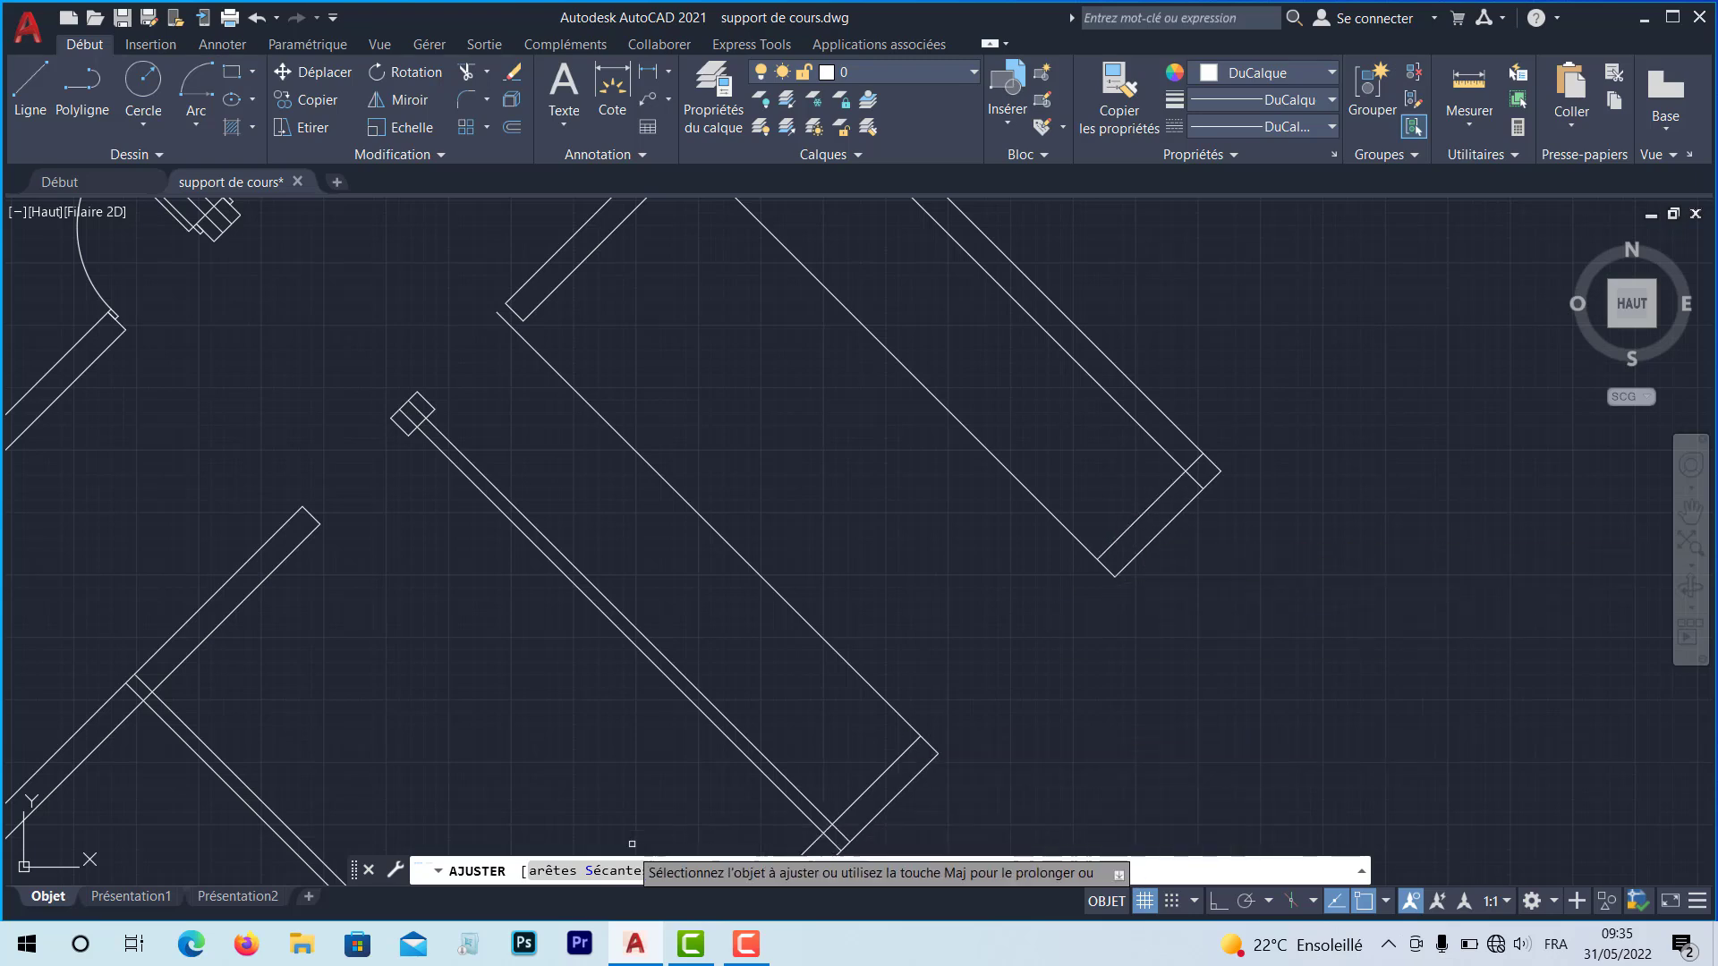
left_click(586, 870)
left_click(1125, 529)
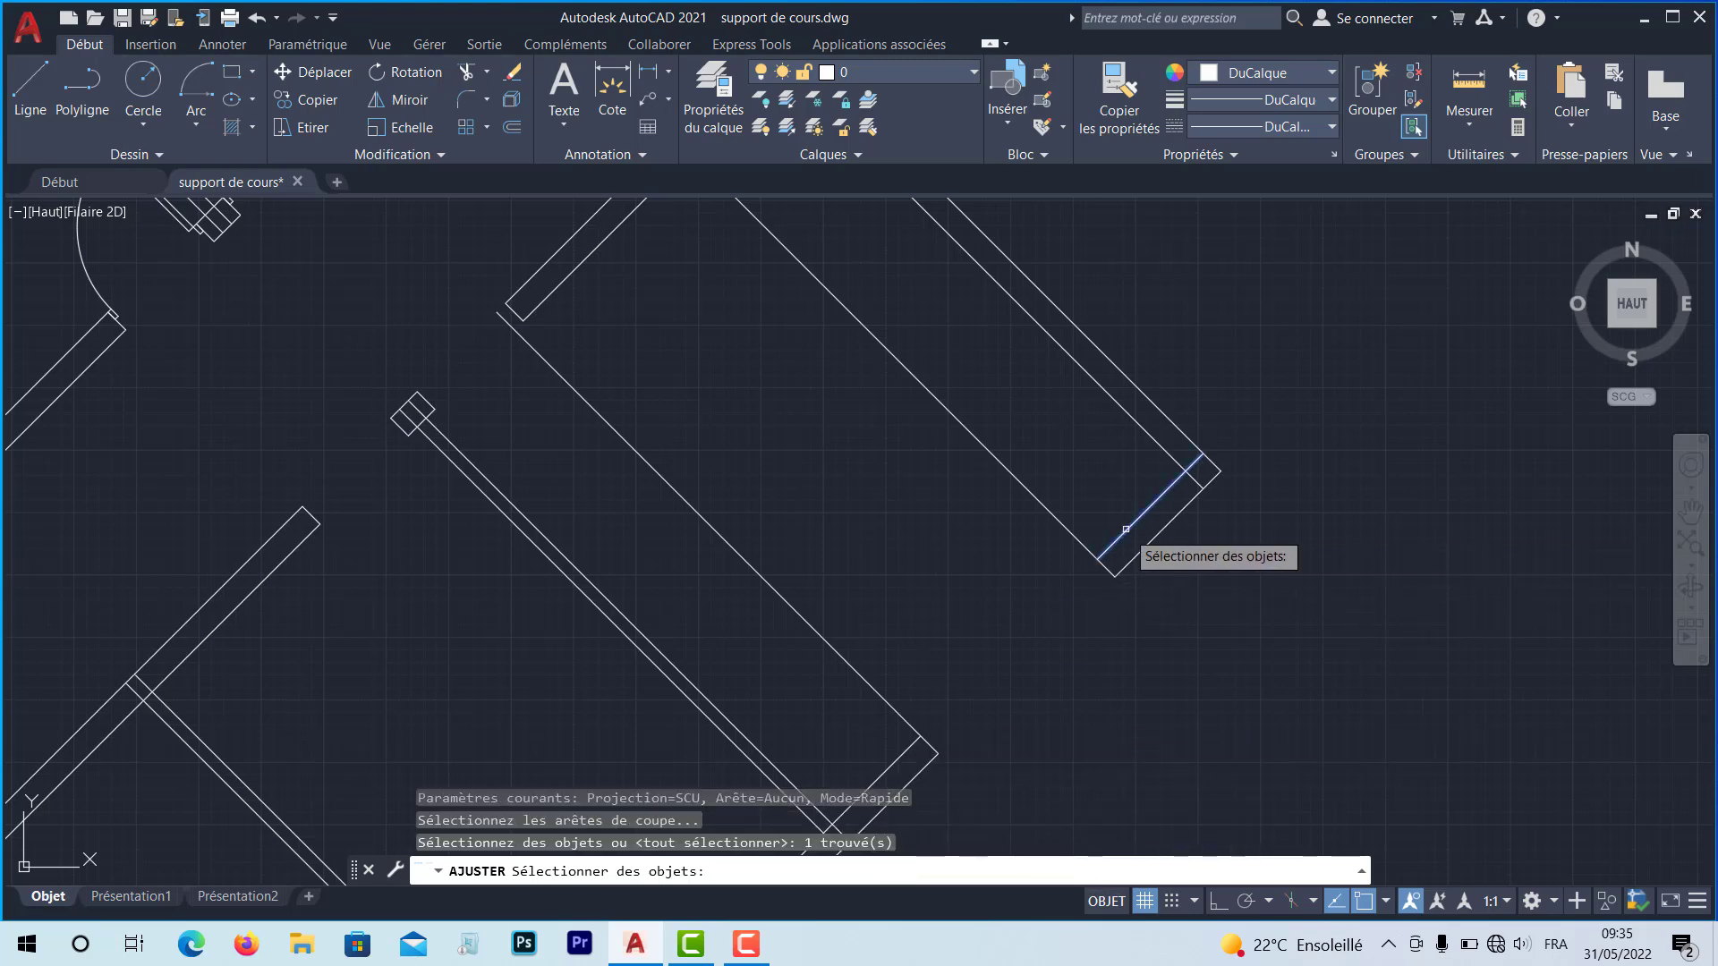
left_click(895, 759)
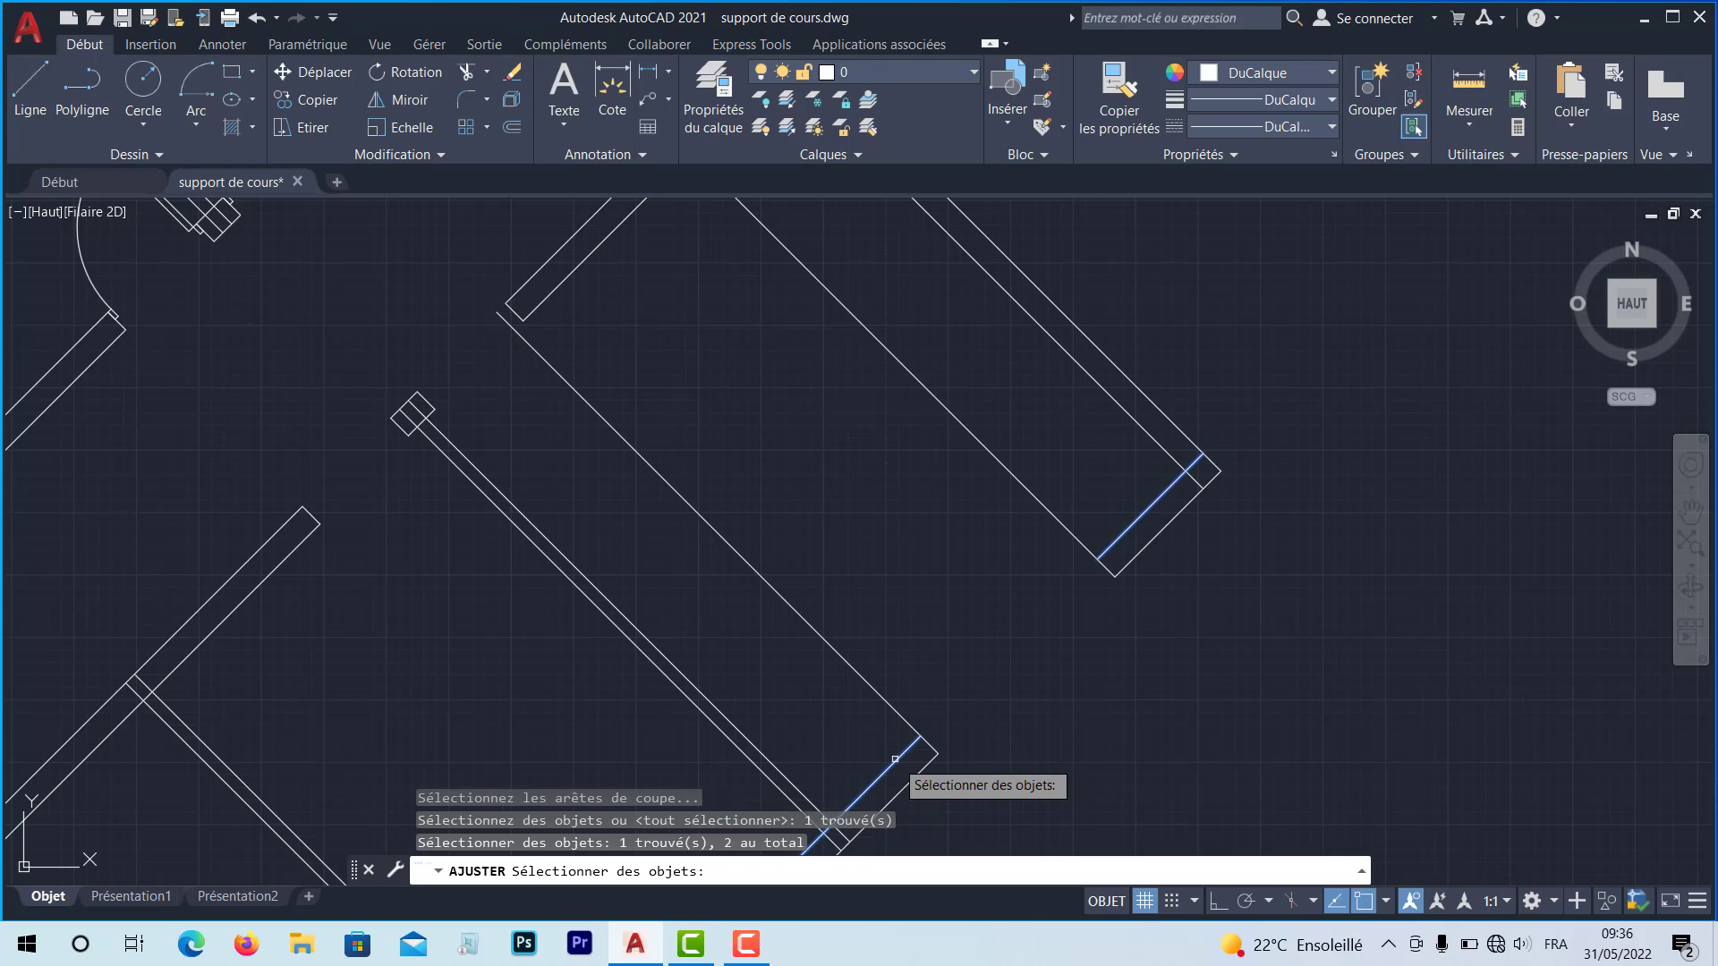
key("Return")
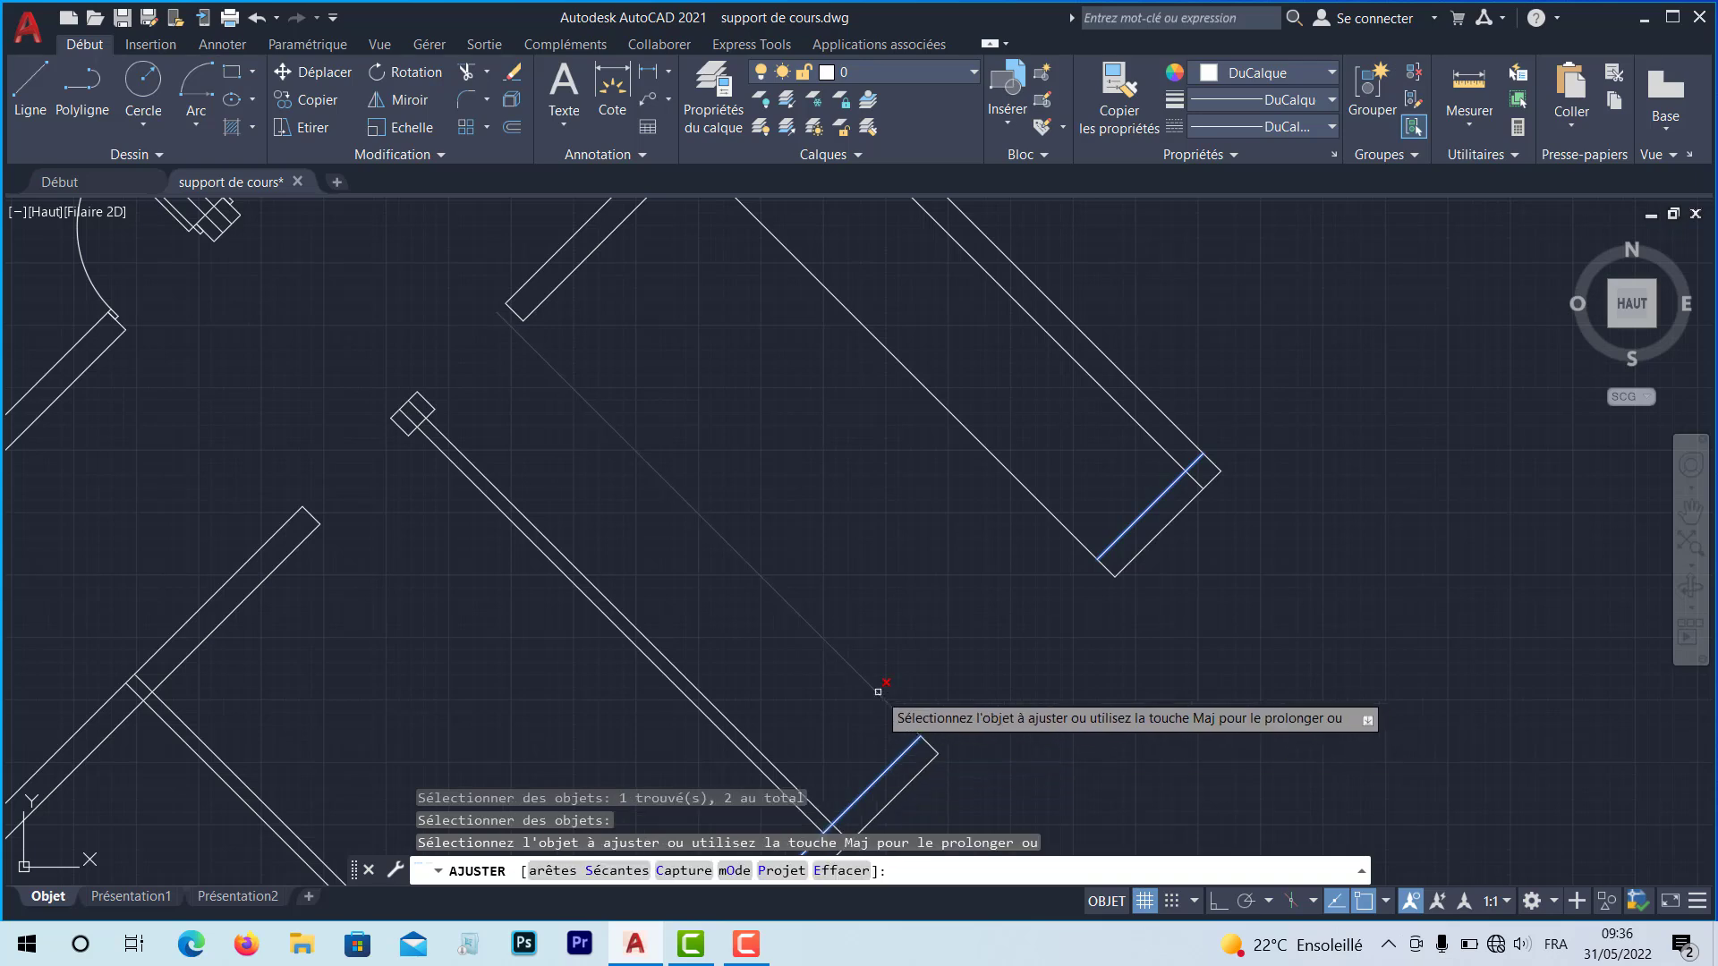
left_click(1037, 510)
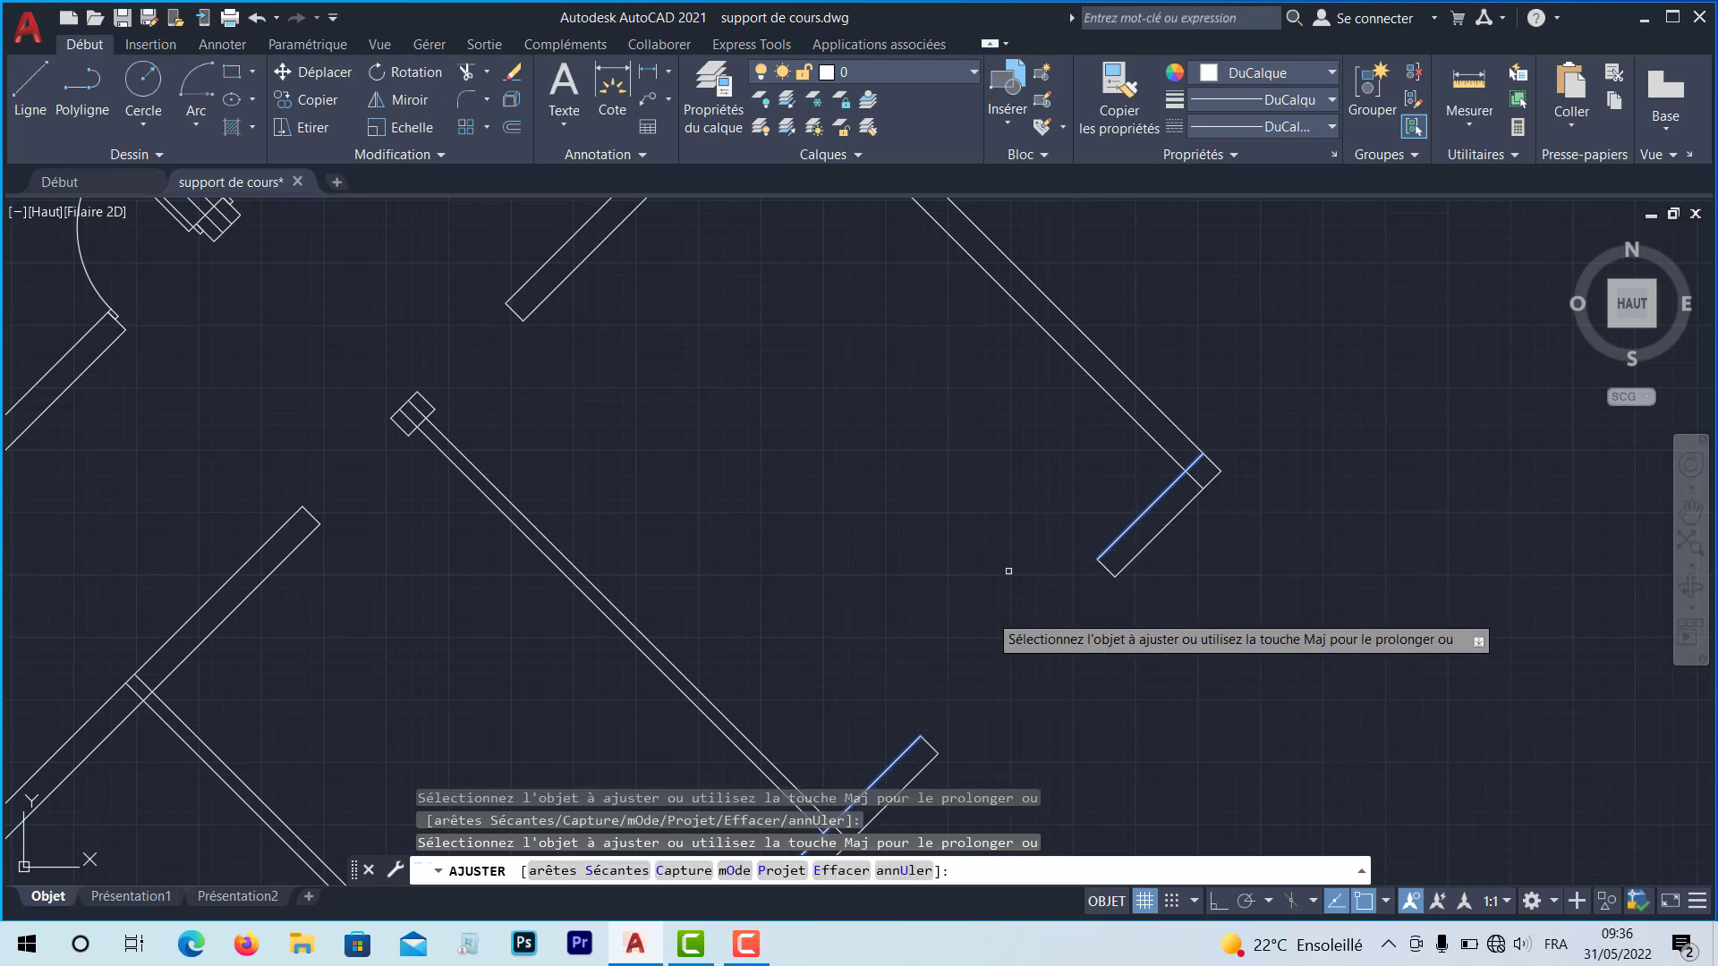
key("Return")
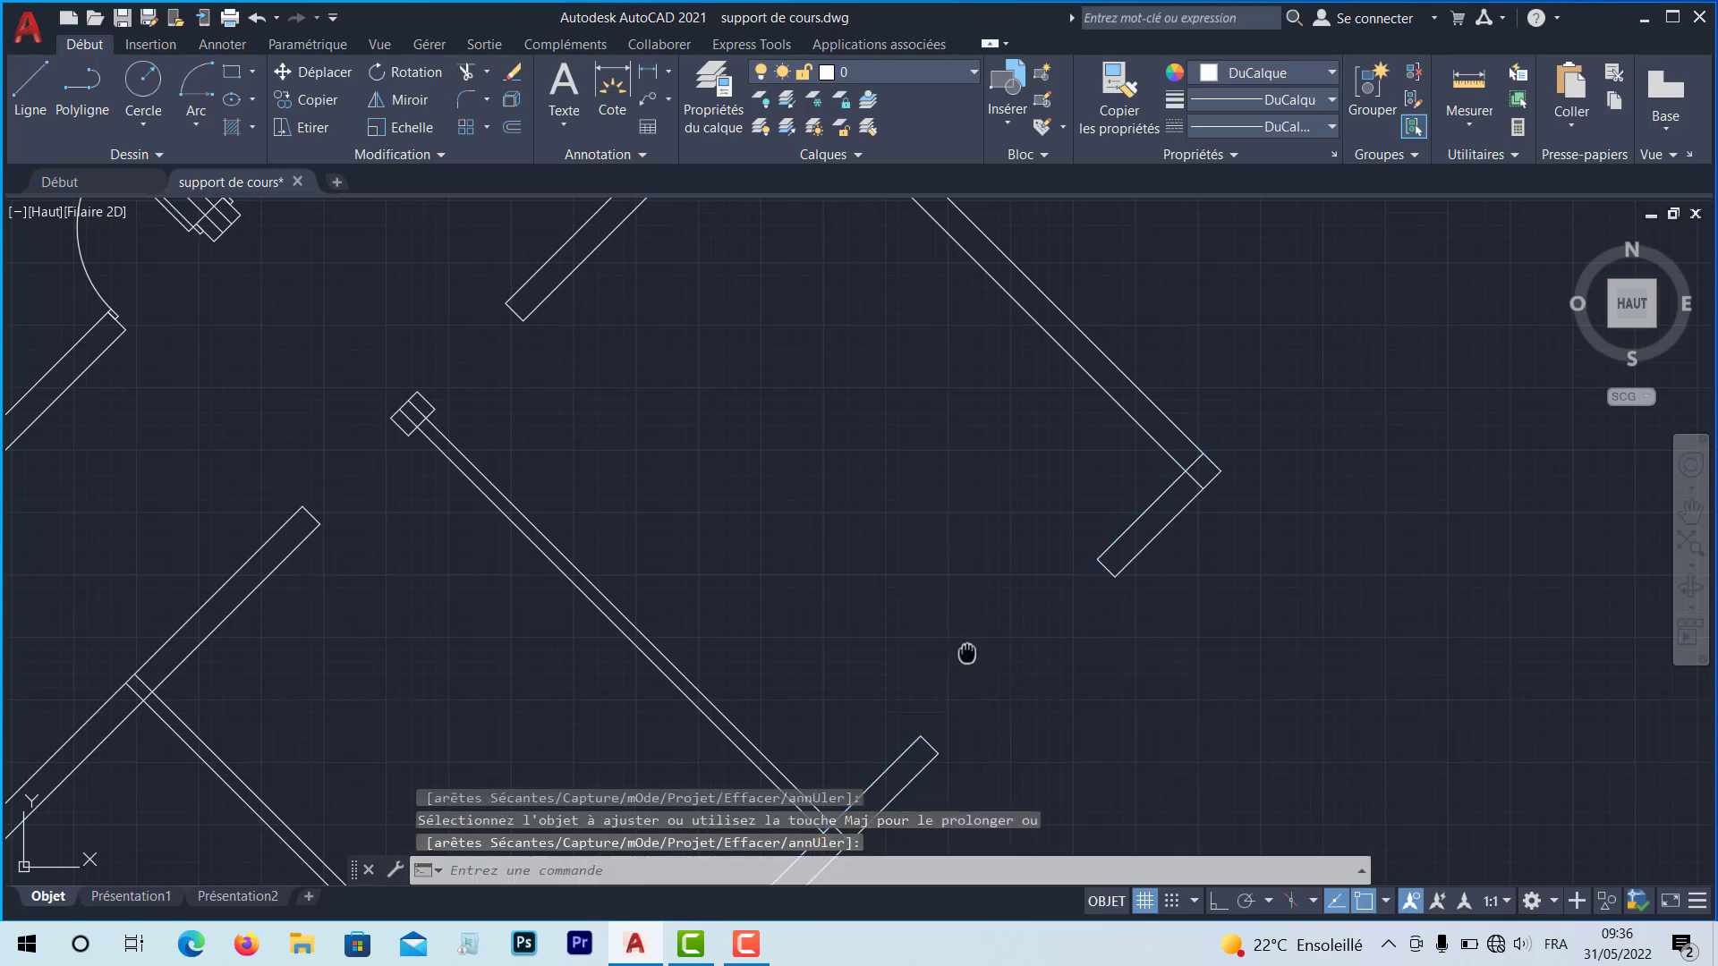
Measure the inner width of the next room along the southeast exterior wall, between its two partitions
middle_click_drag(966, 653, 1070, 496)
middle_click_drag(1021, 579, 1106, 439)
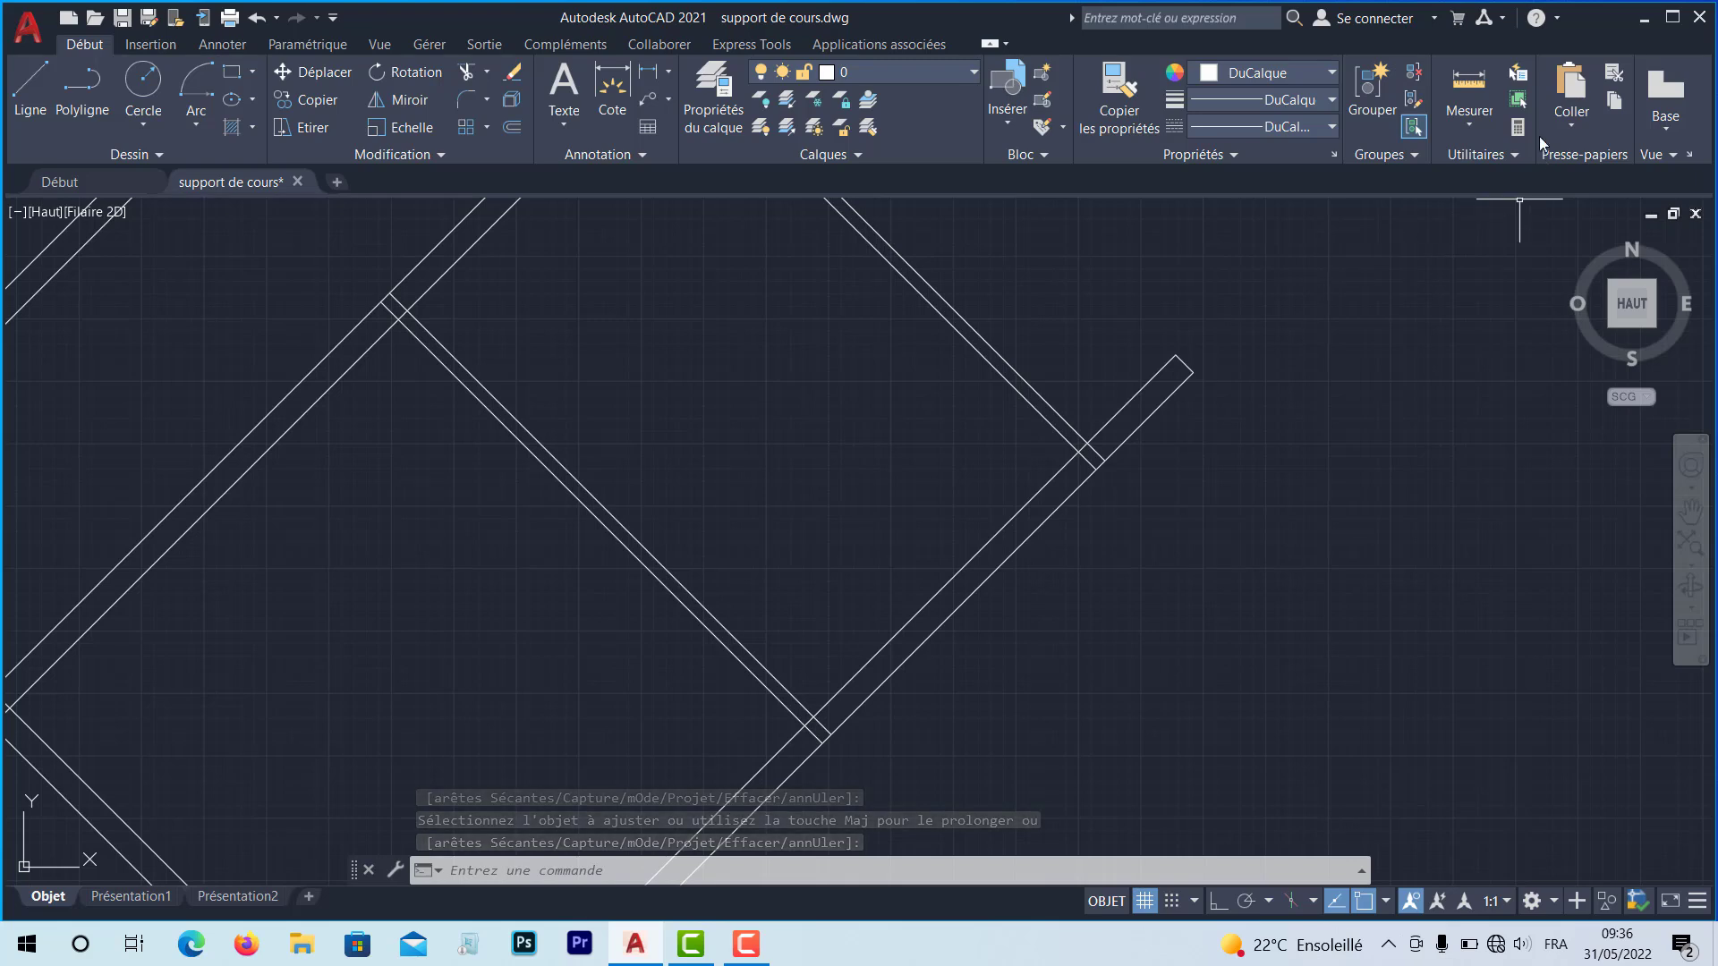
left_click(1477, 130)
left_click(1459, 210)
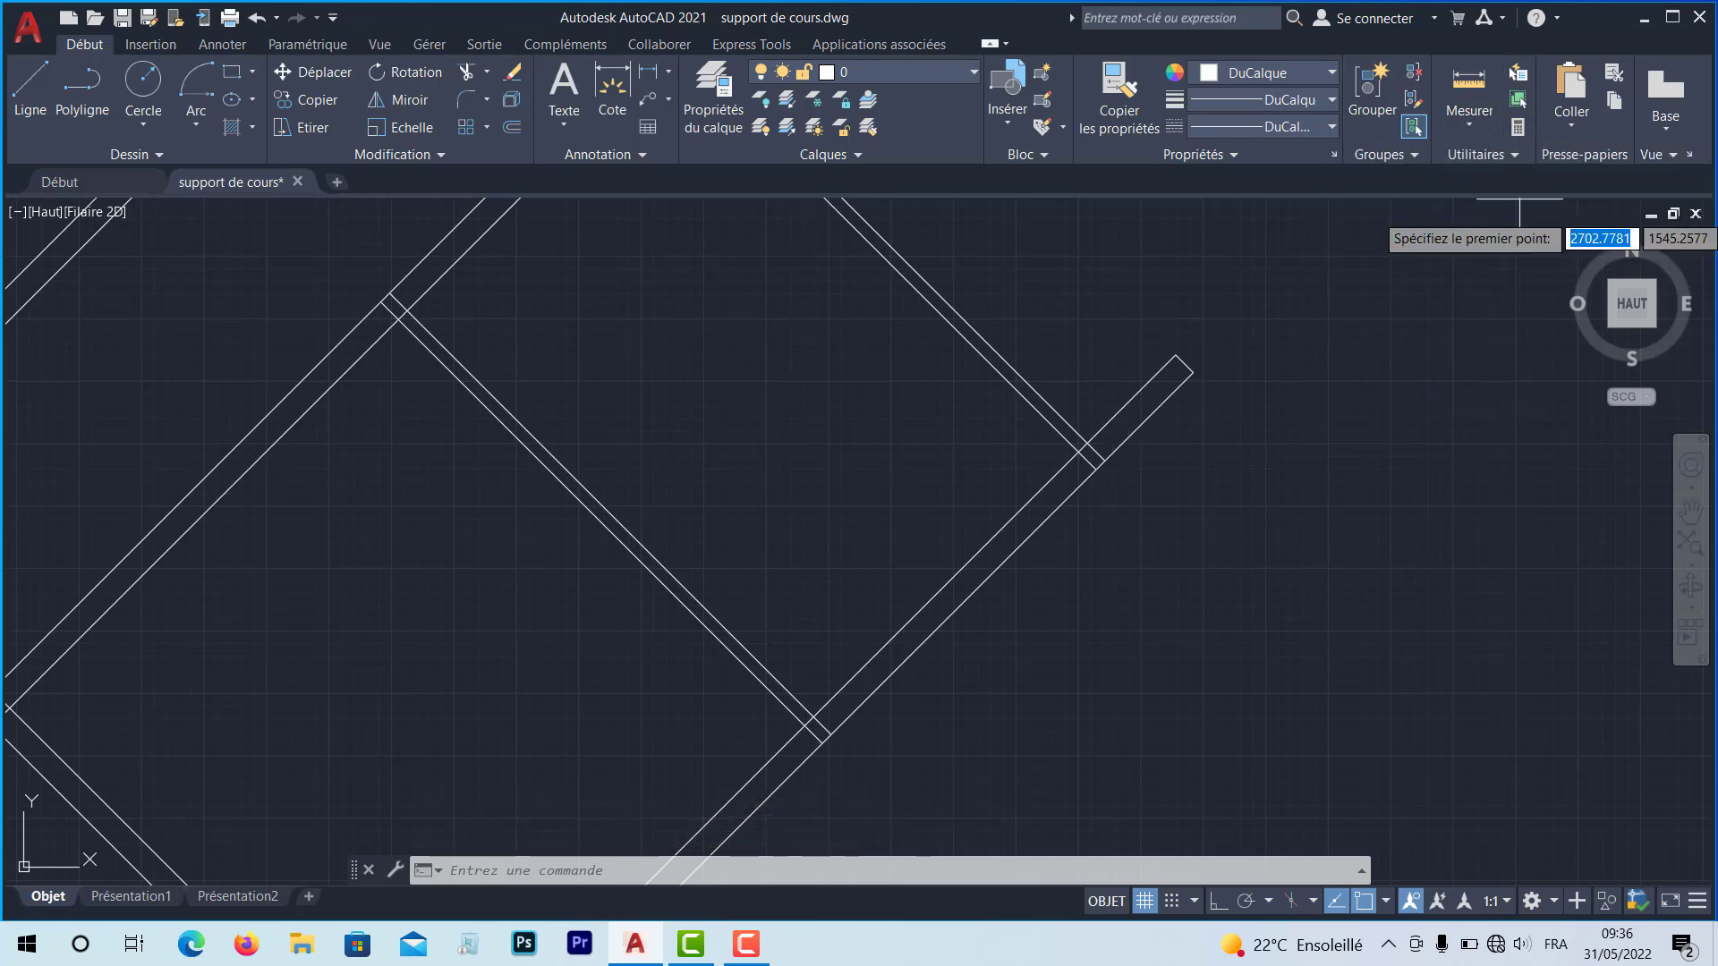
left_click(1079, 453)
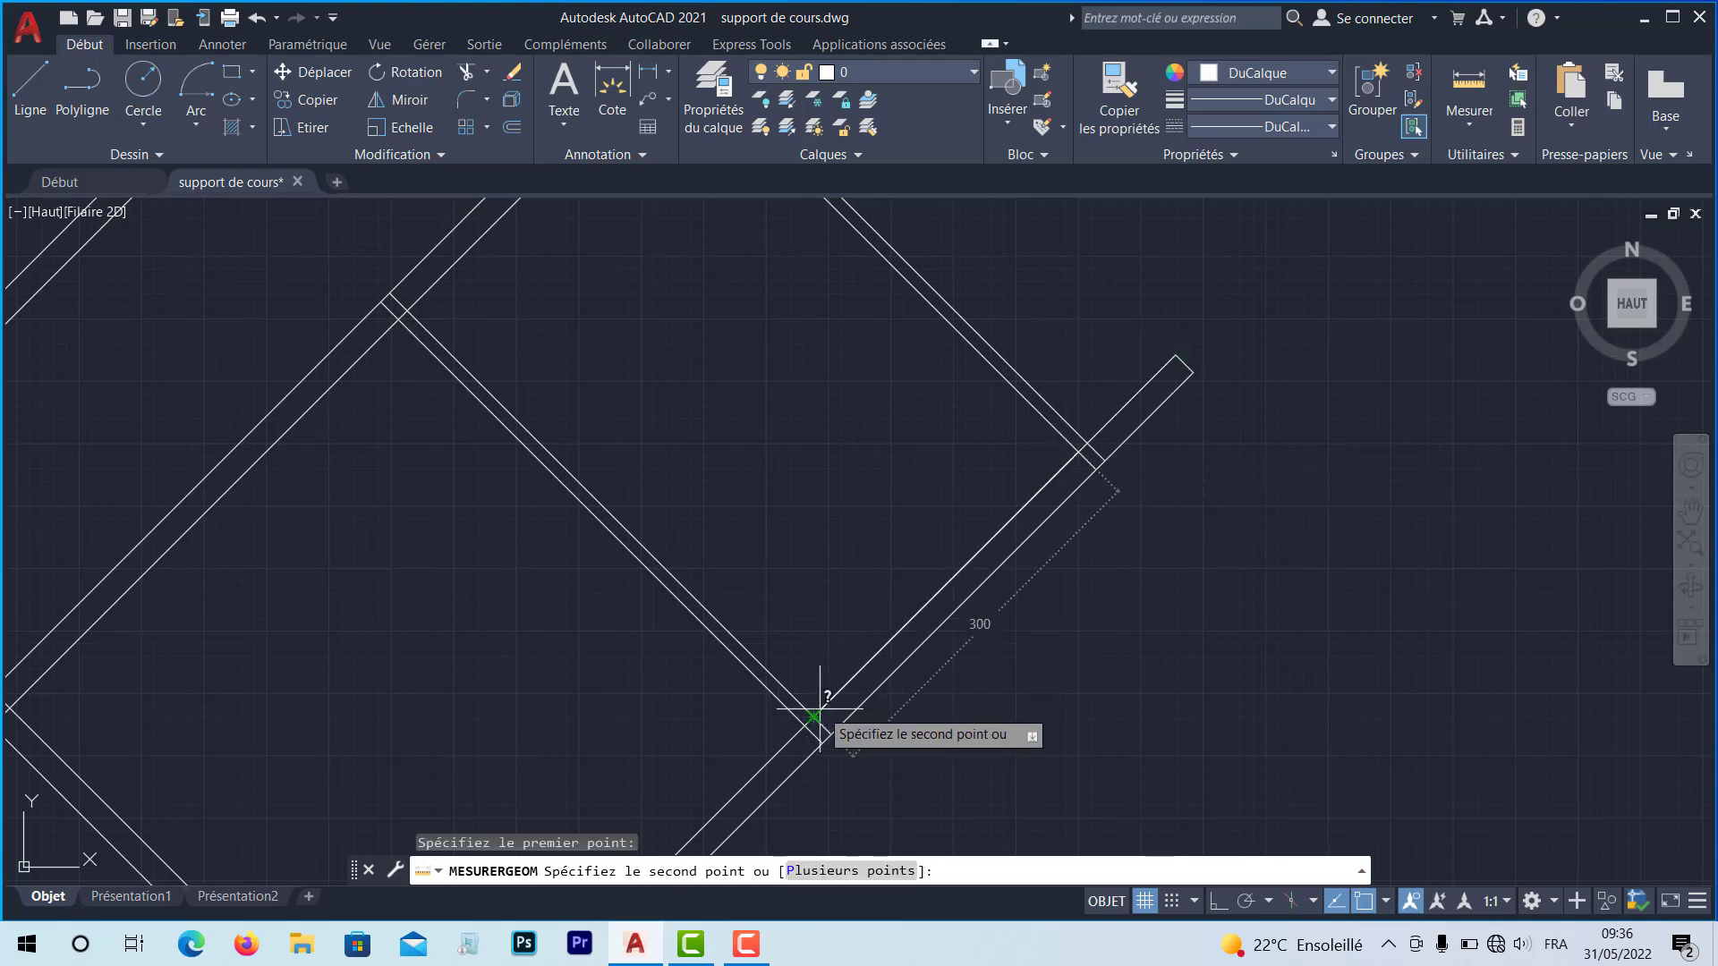
key("Escape")
key("Escape")
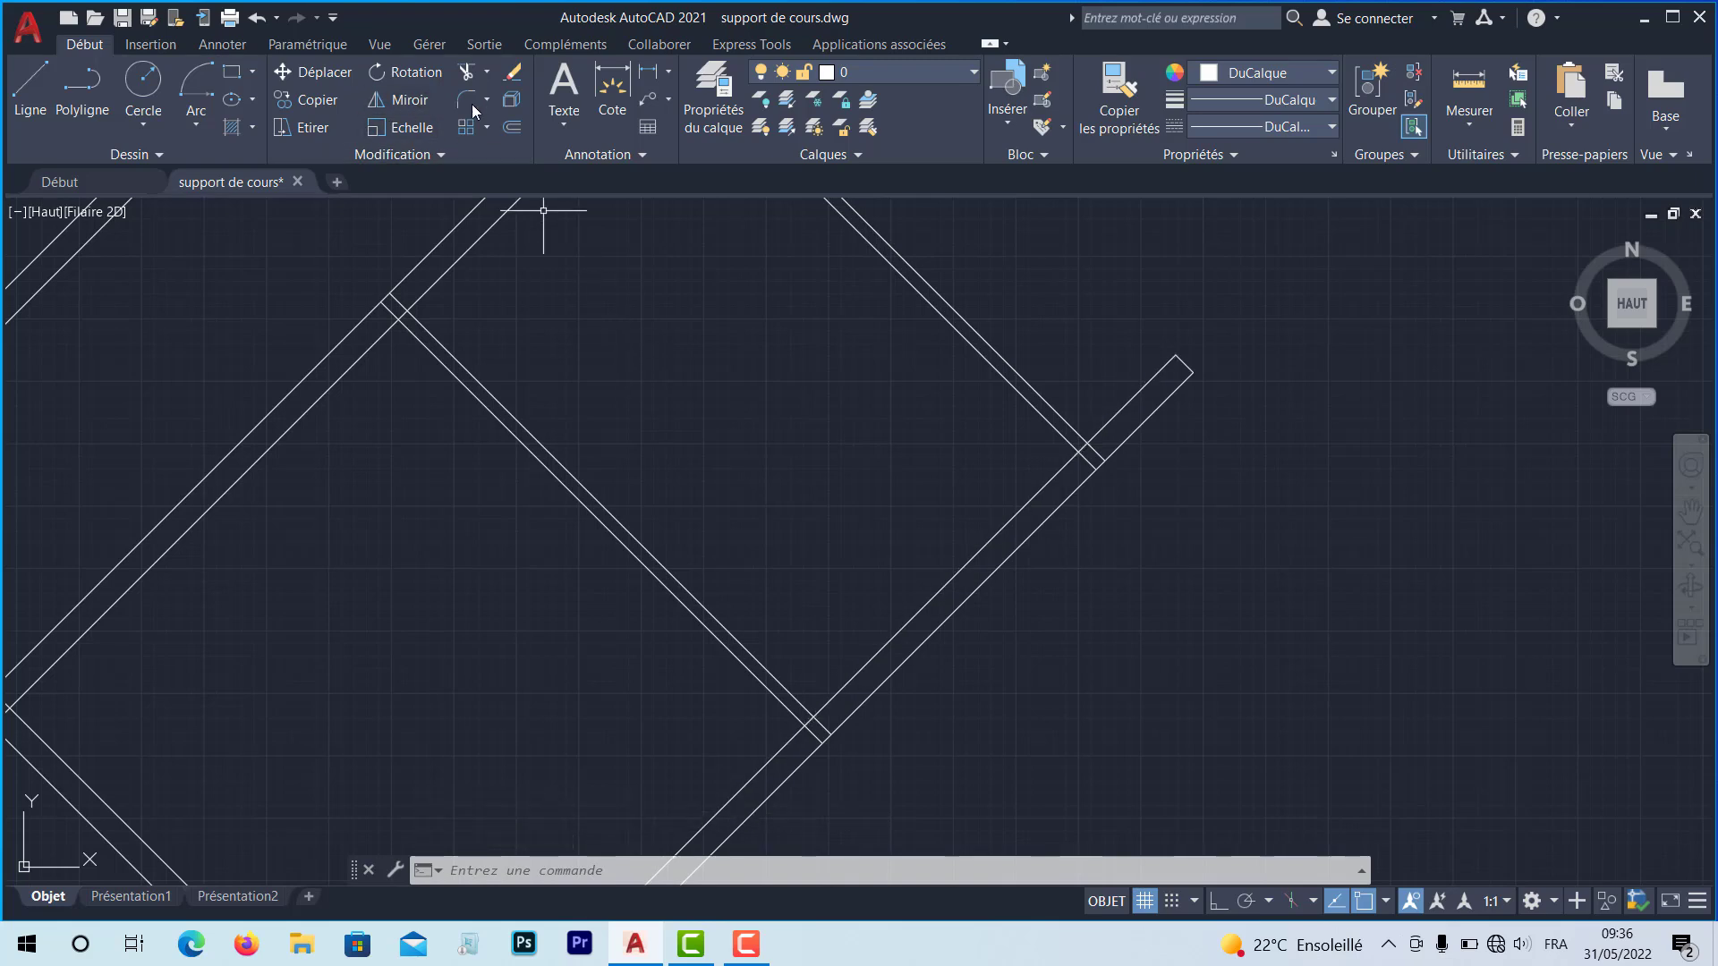
Offset the facing sides of the two partitions 70 into the room along the southeast exterior wall
left_click(511, 130)
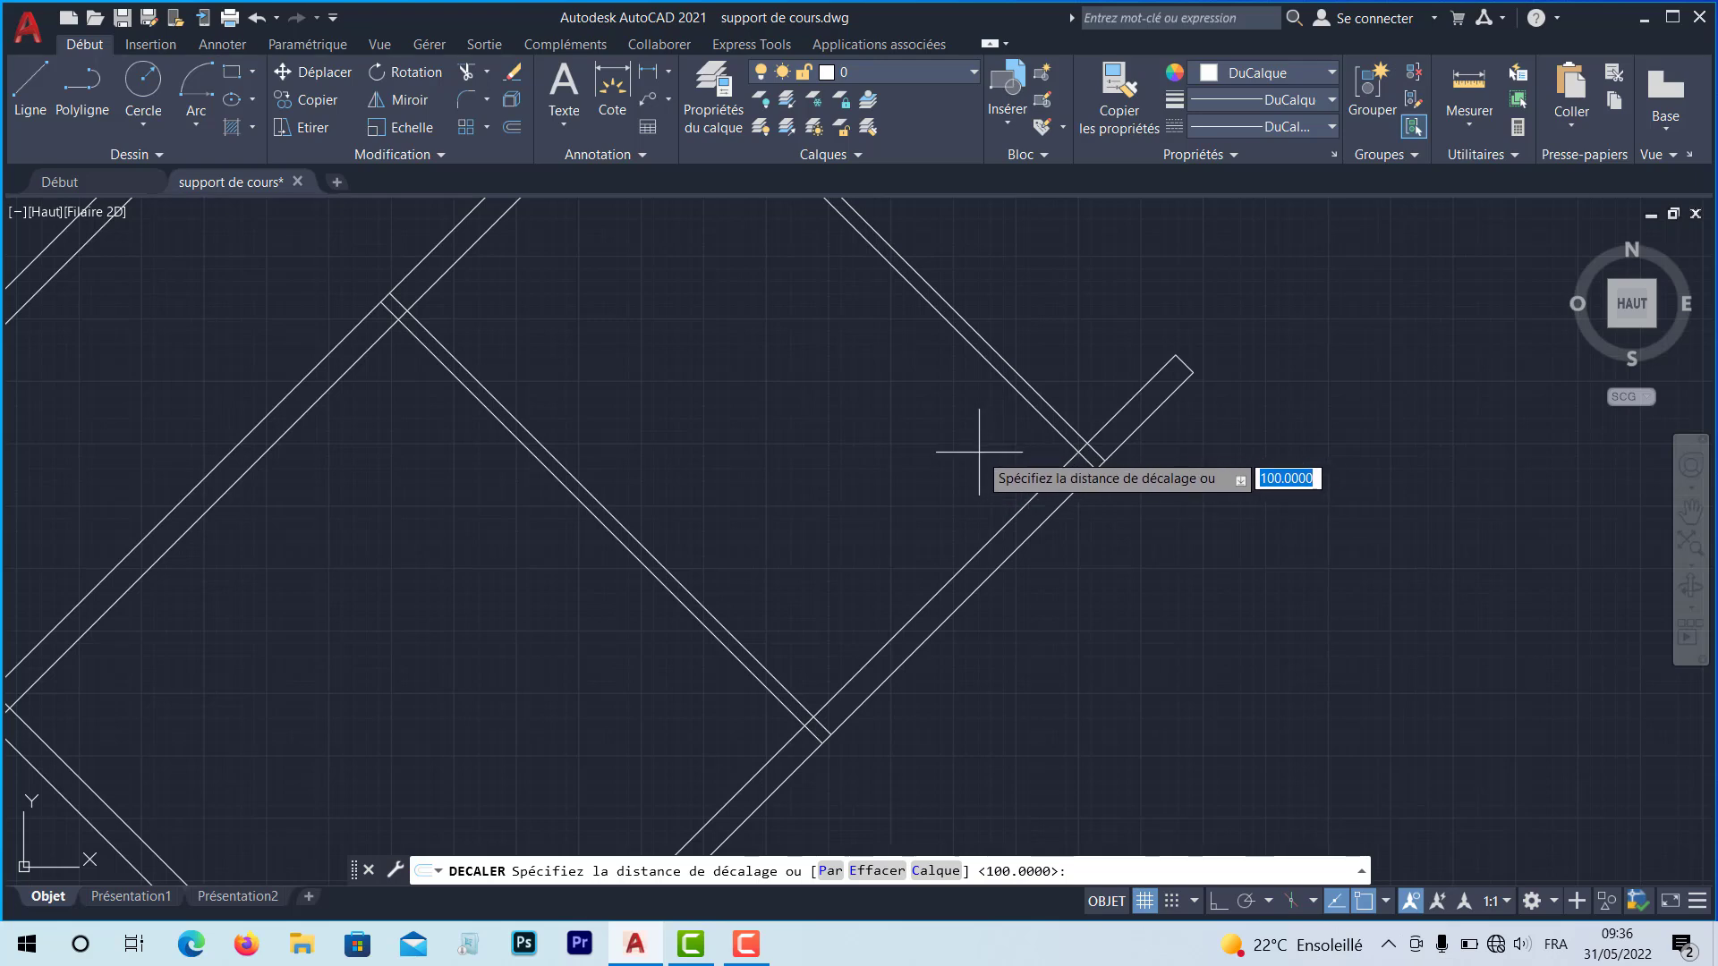
key("Return")
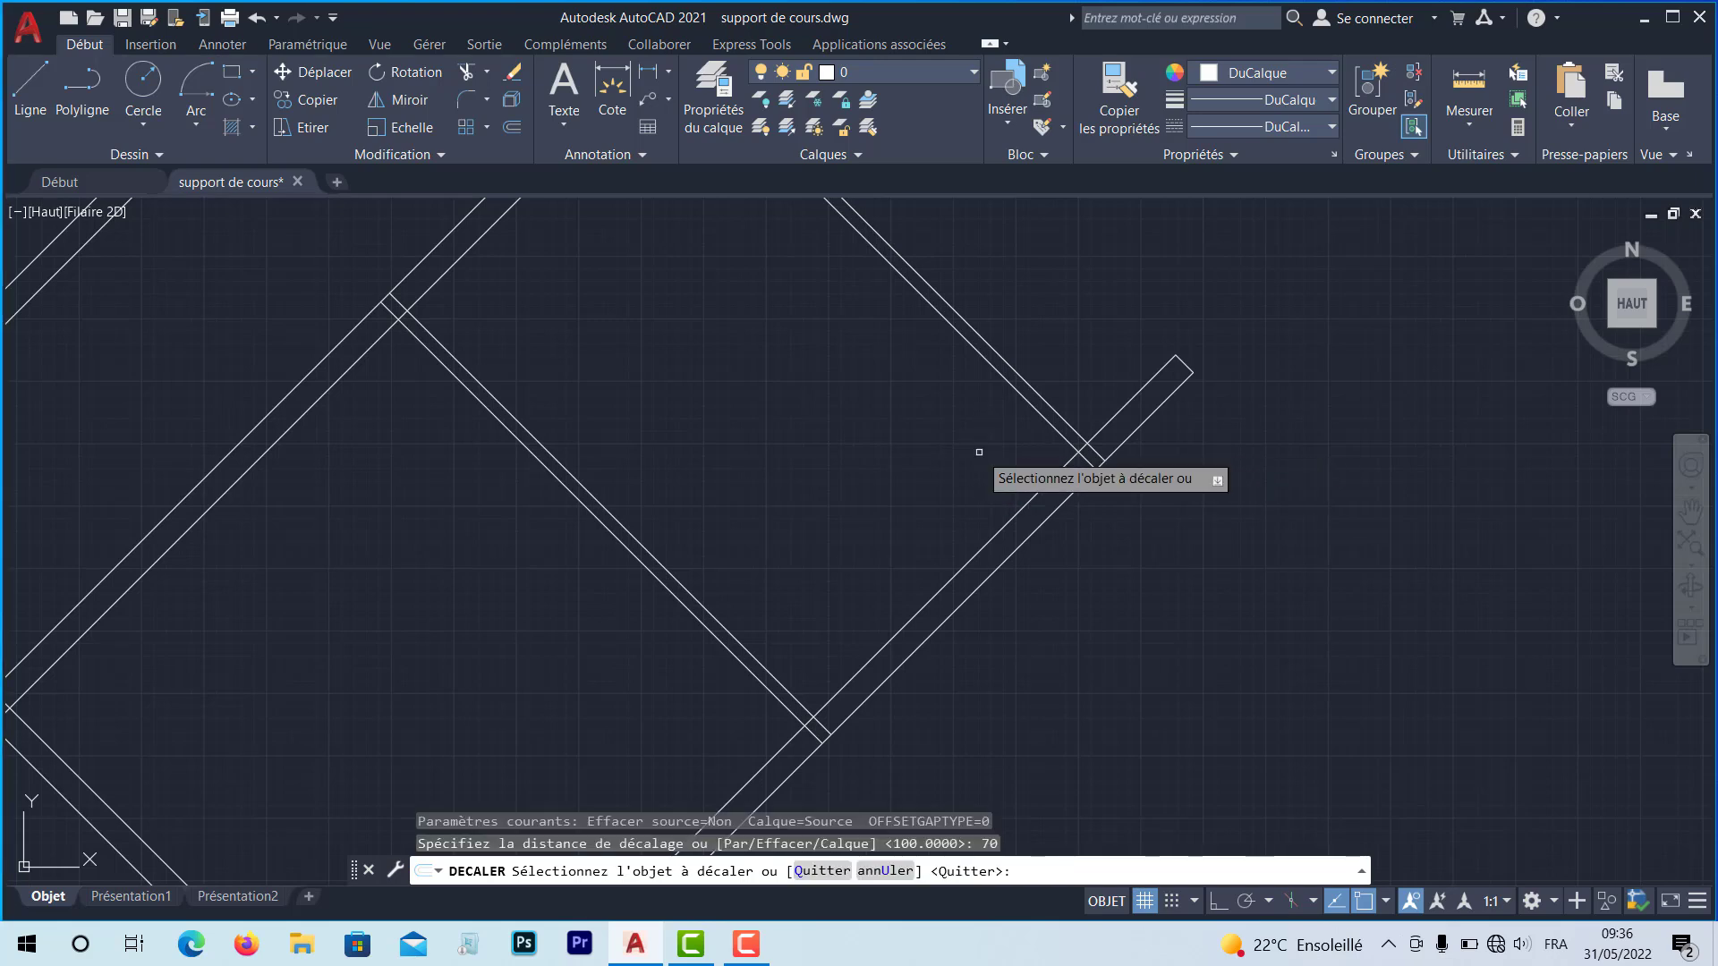
left_click(1056, 423)
left_click(962, 503)
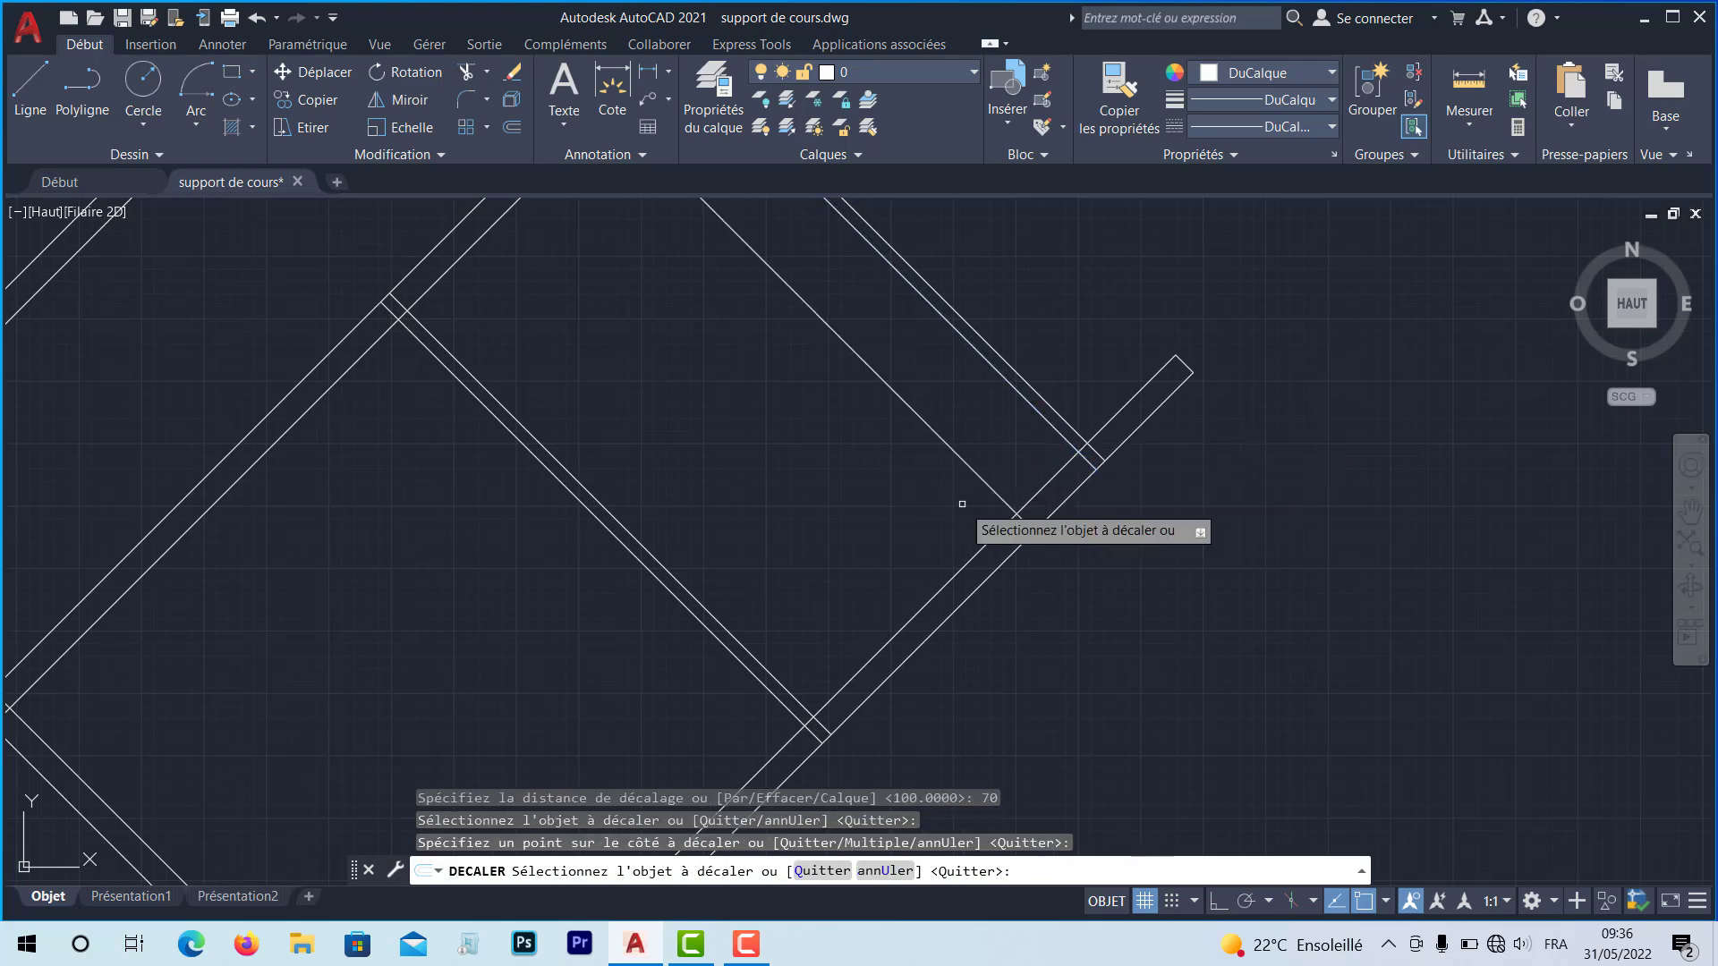
left_click(753, 663)
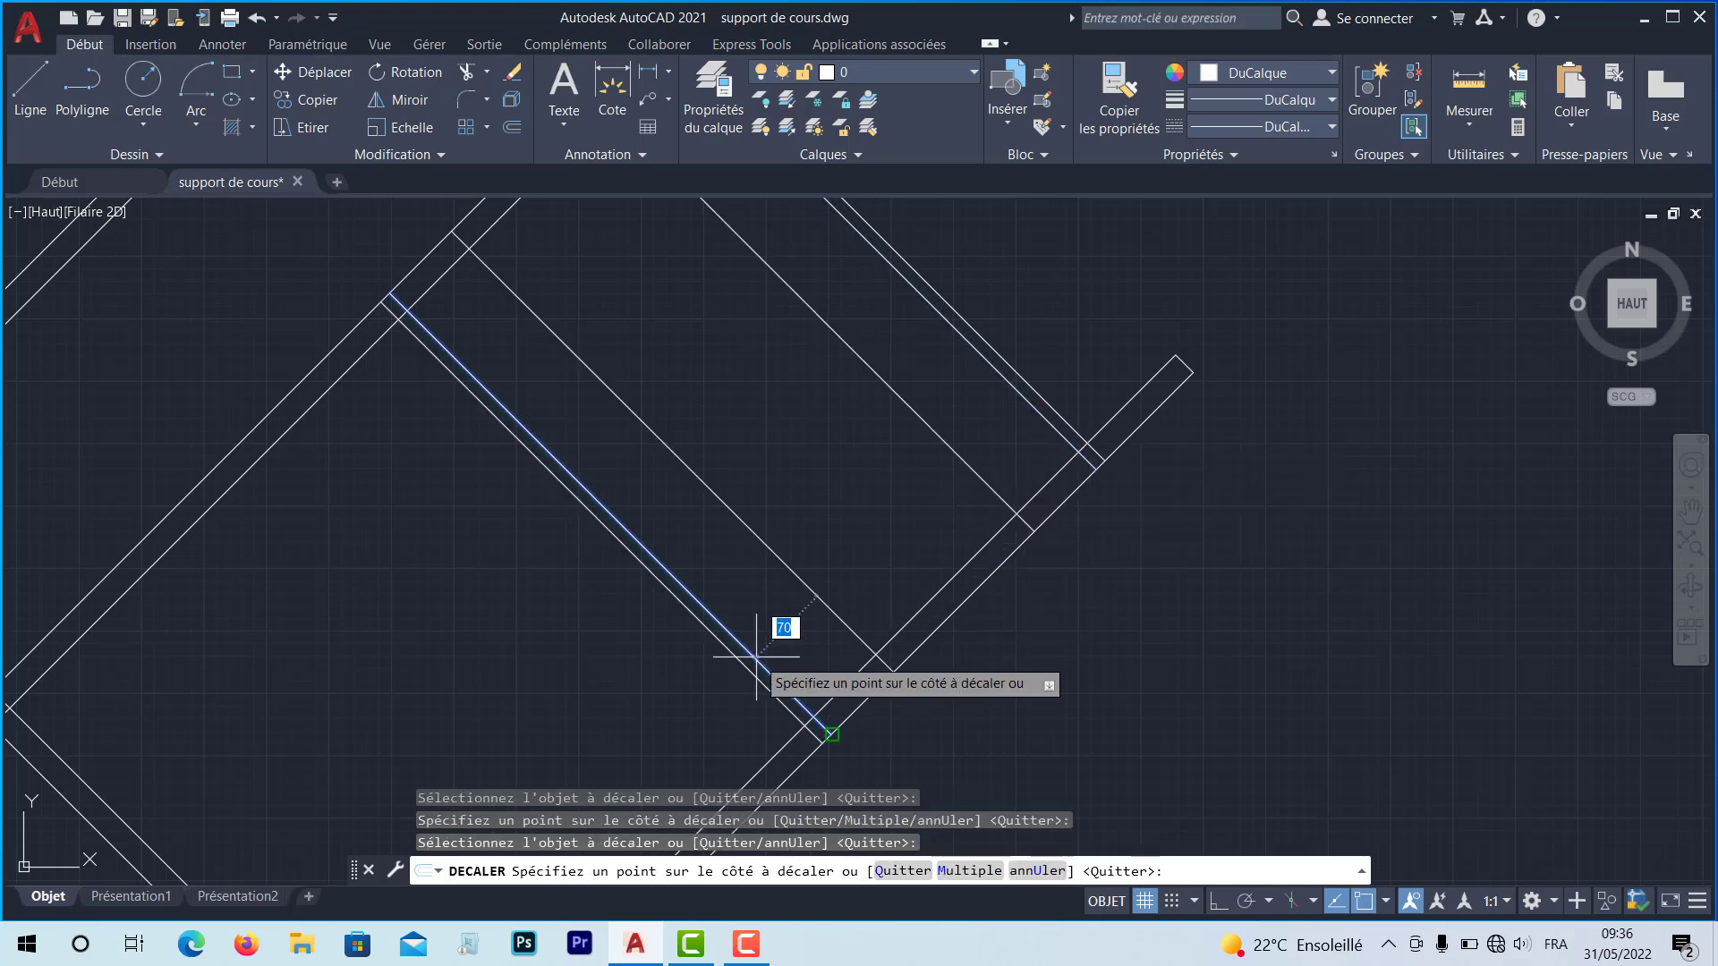
left_click(829, 597)
Trim away both offset lines inside the room and the two southeast wall faces between them to open the window
left_click(488, 74)
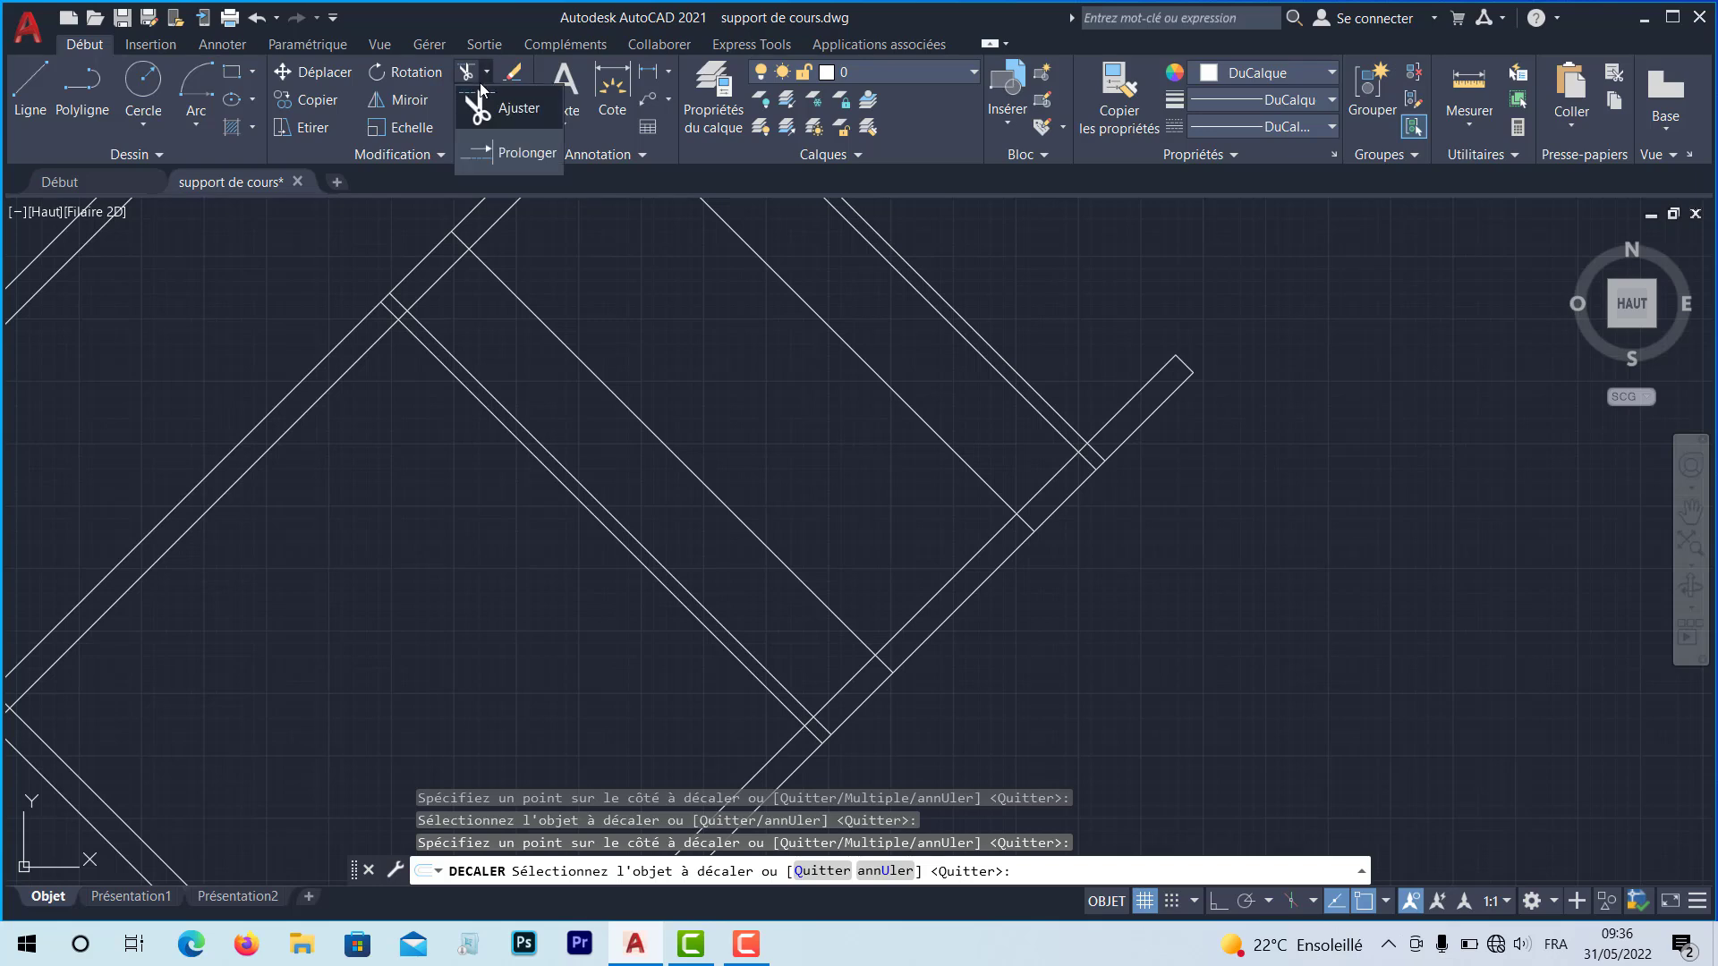
left_click(481, 109)
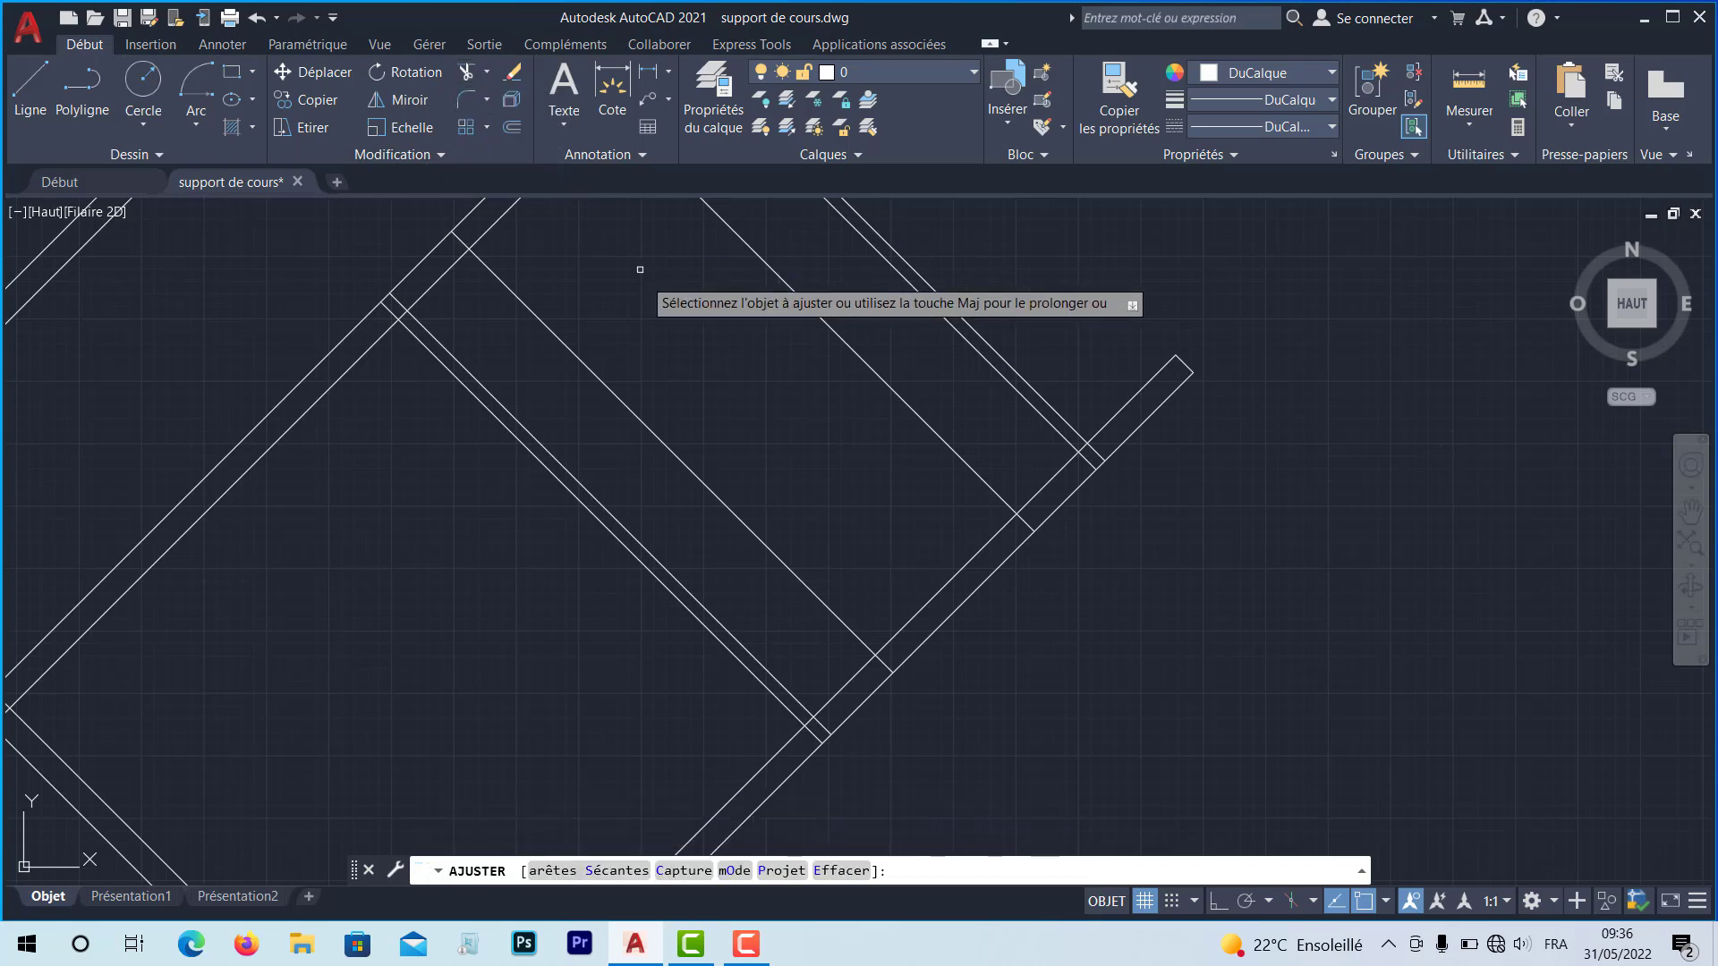
left_click(687, 362)
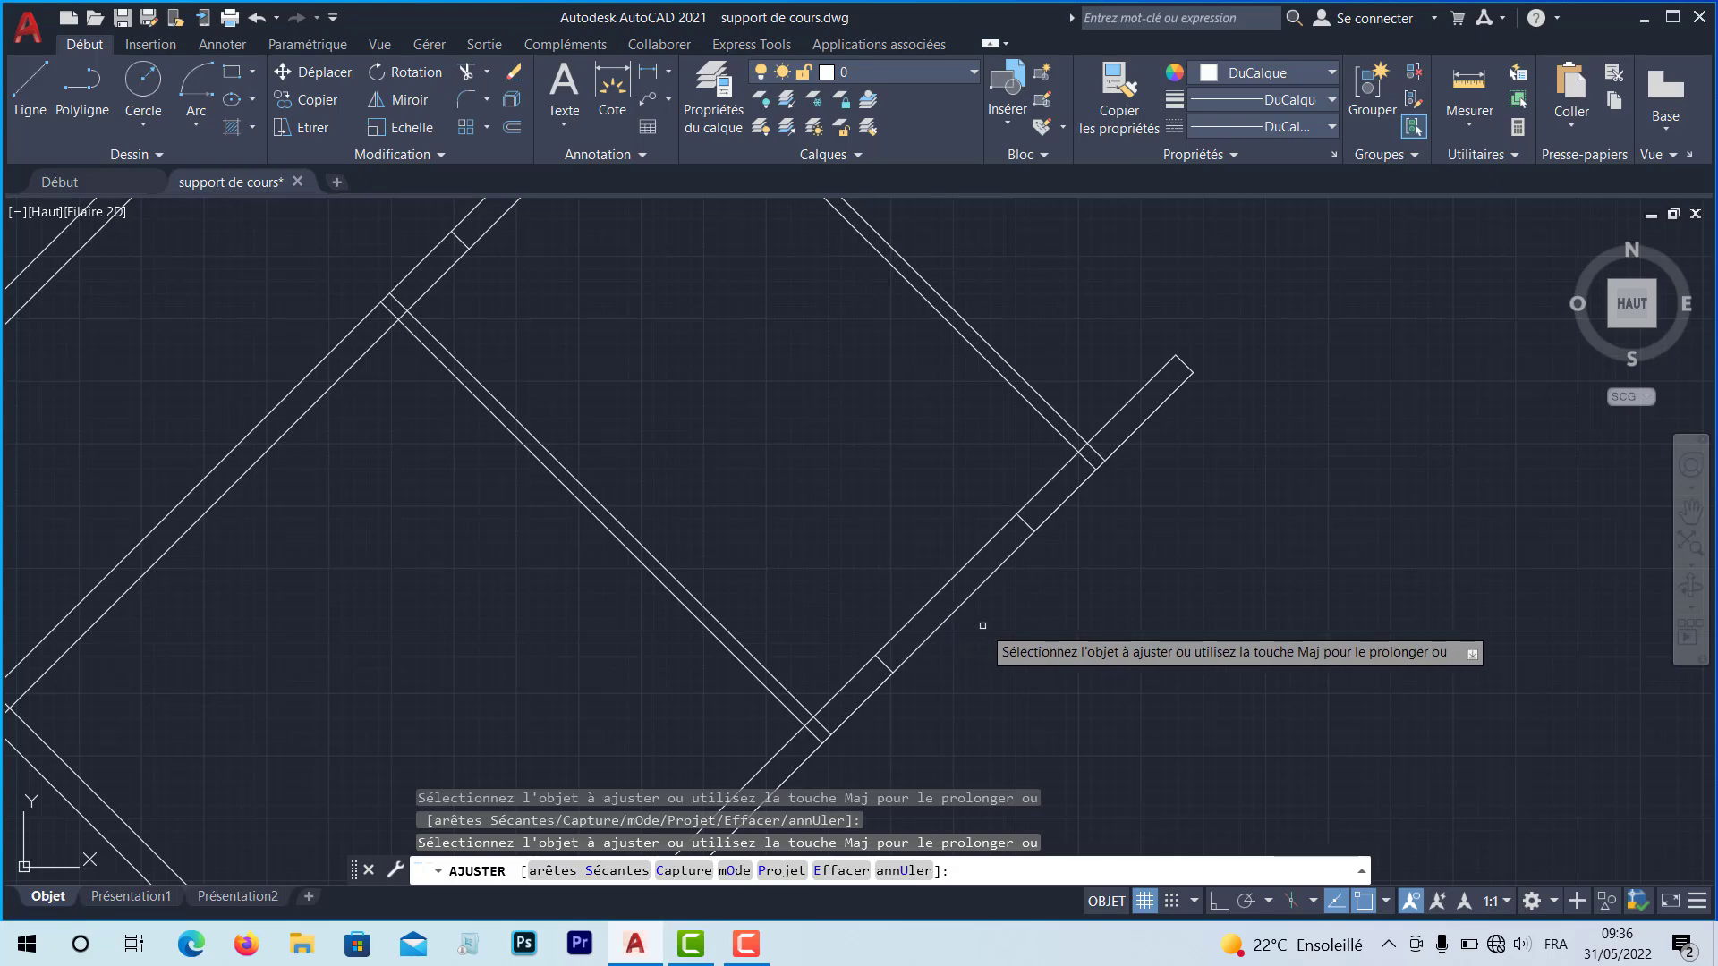
left_click_drag(981, 626, 907, 585)
middle_click_drag(750, 413, 905, 699)
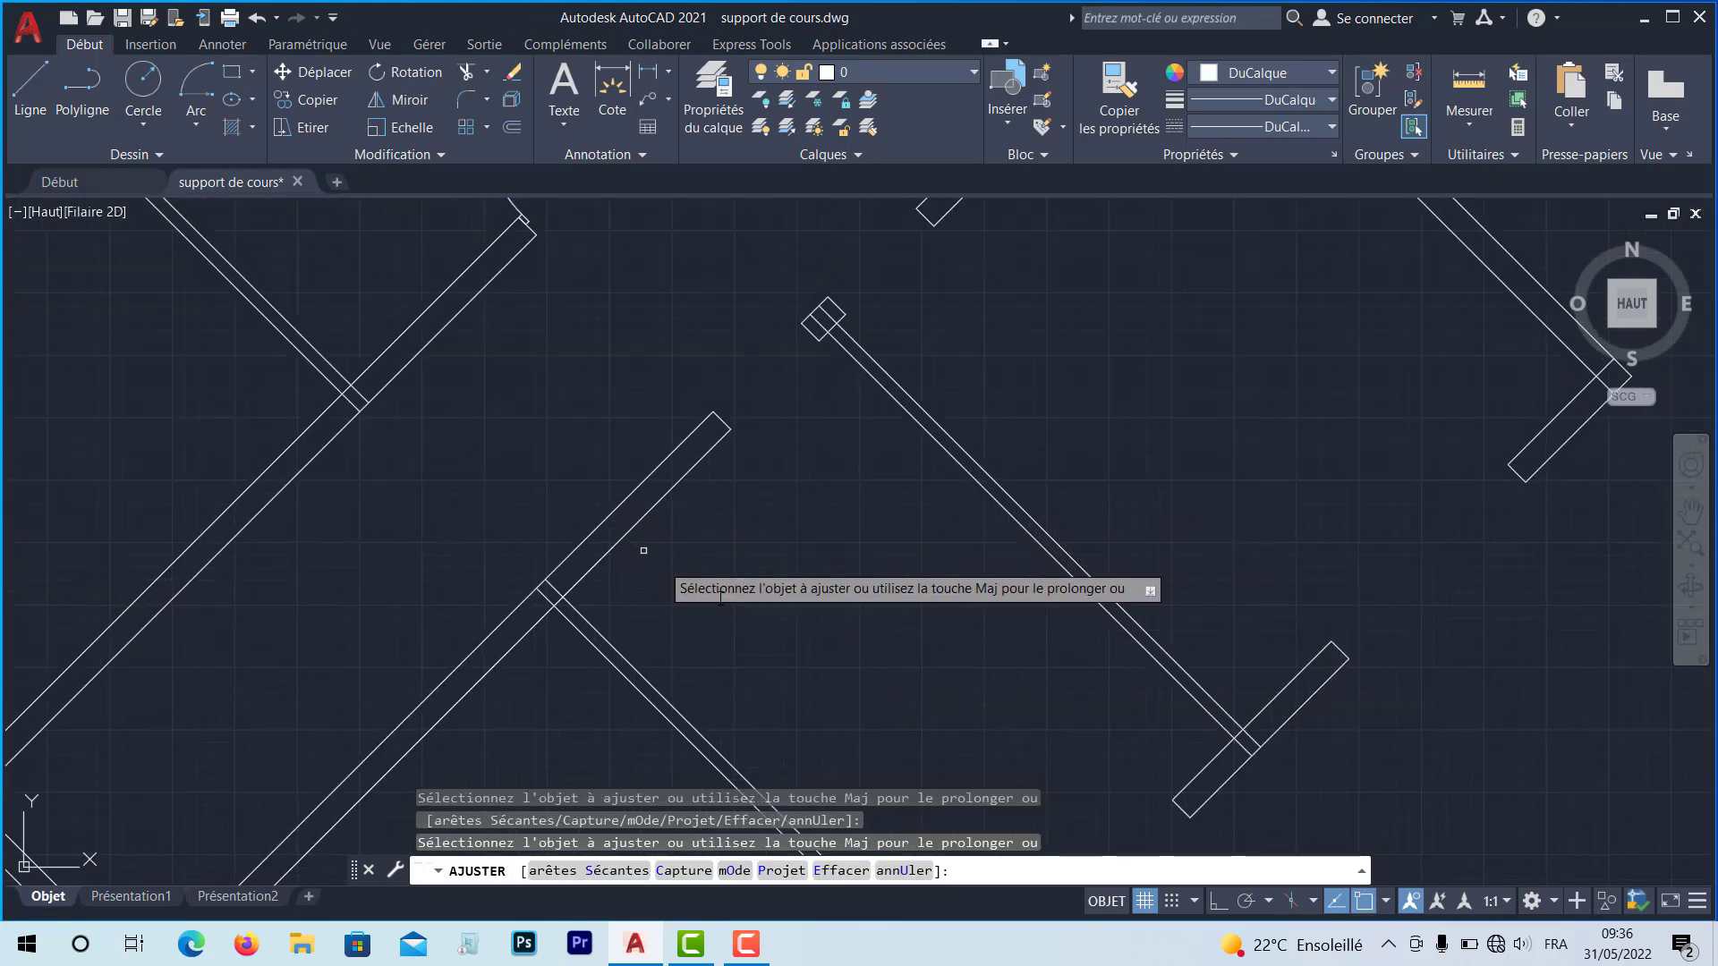
scroll(947, 703, "down", 4)
mouse_move(946, 702)
middle_mouse_down()
mouse_move(890, 582)
mouse_move(832, 570)
middle_mouse_up()
scroll(900, 590, "up", 2)
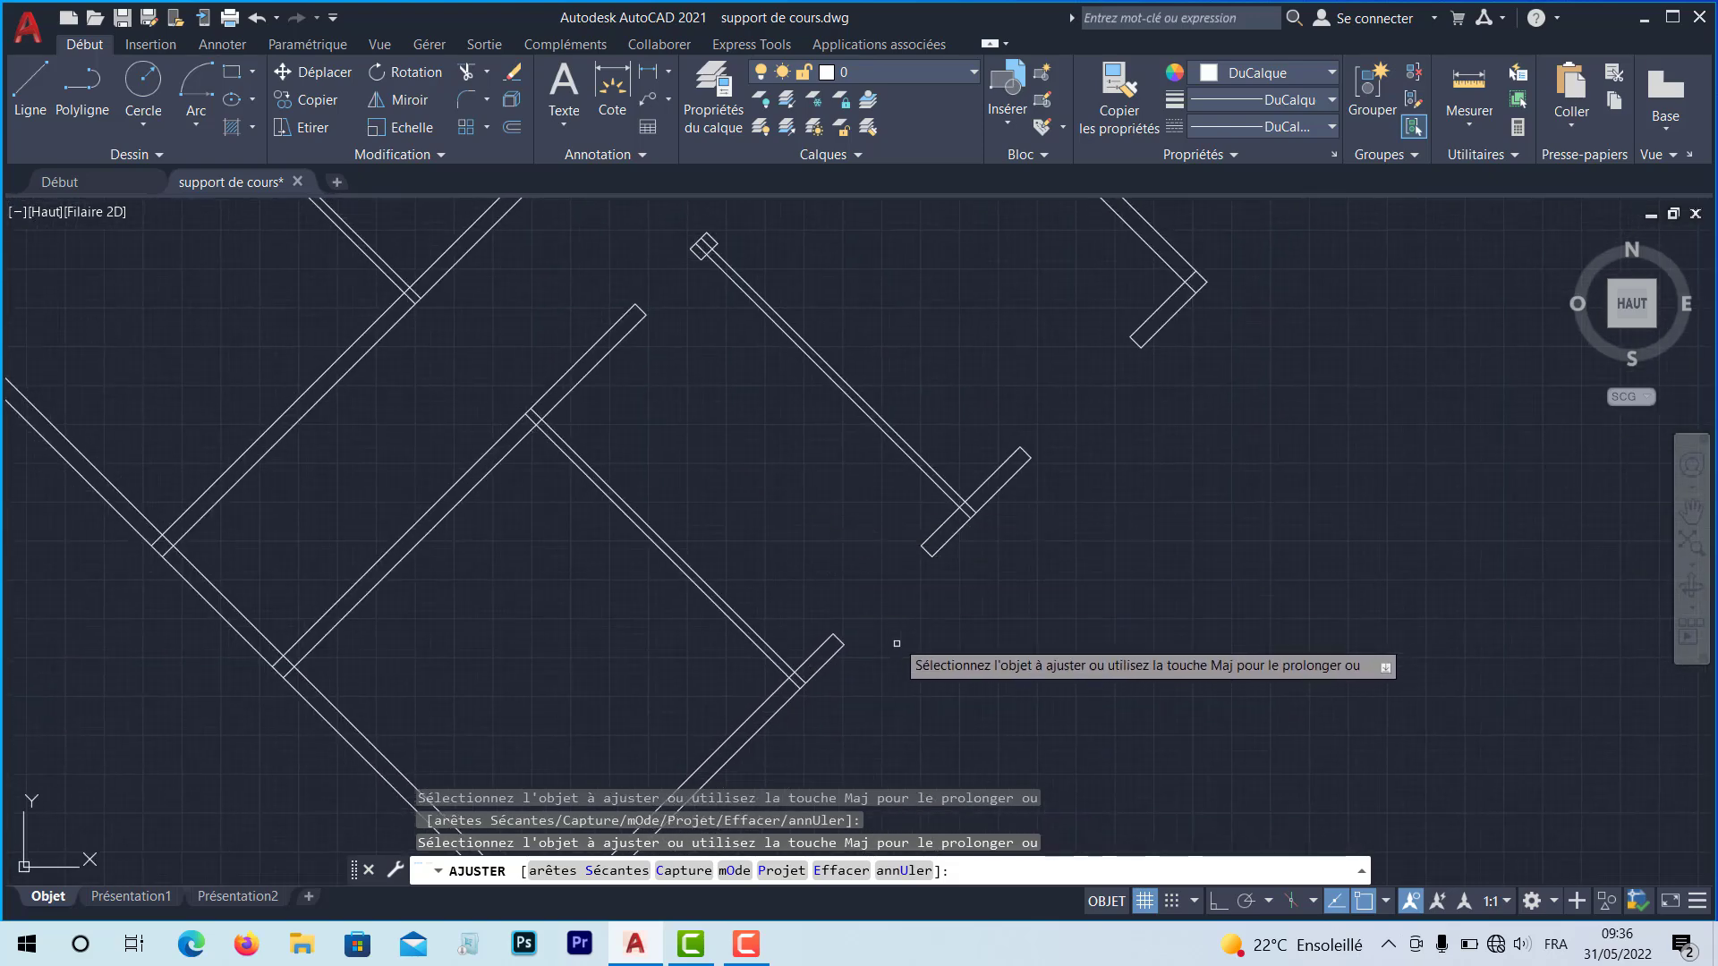
key("Escape")
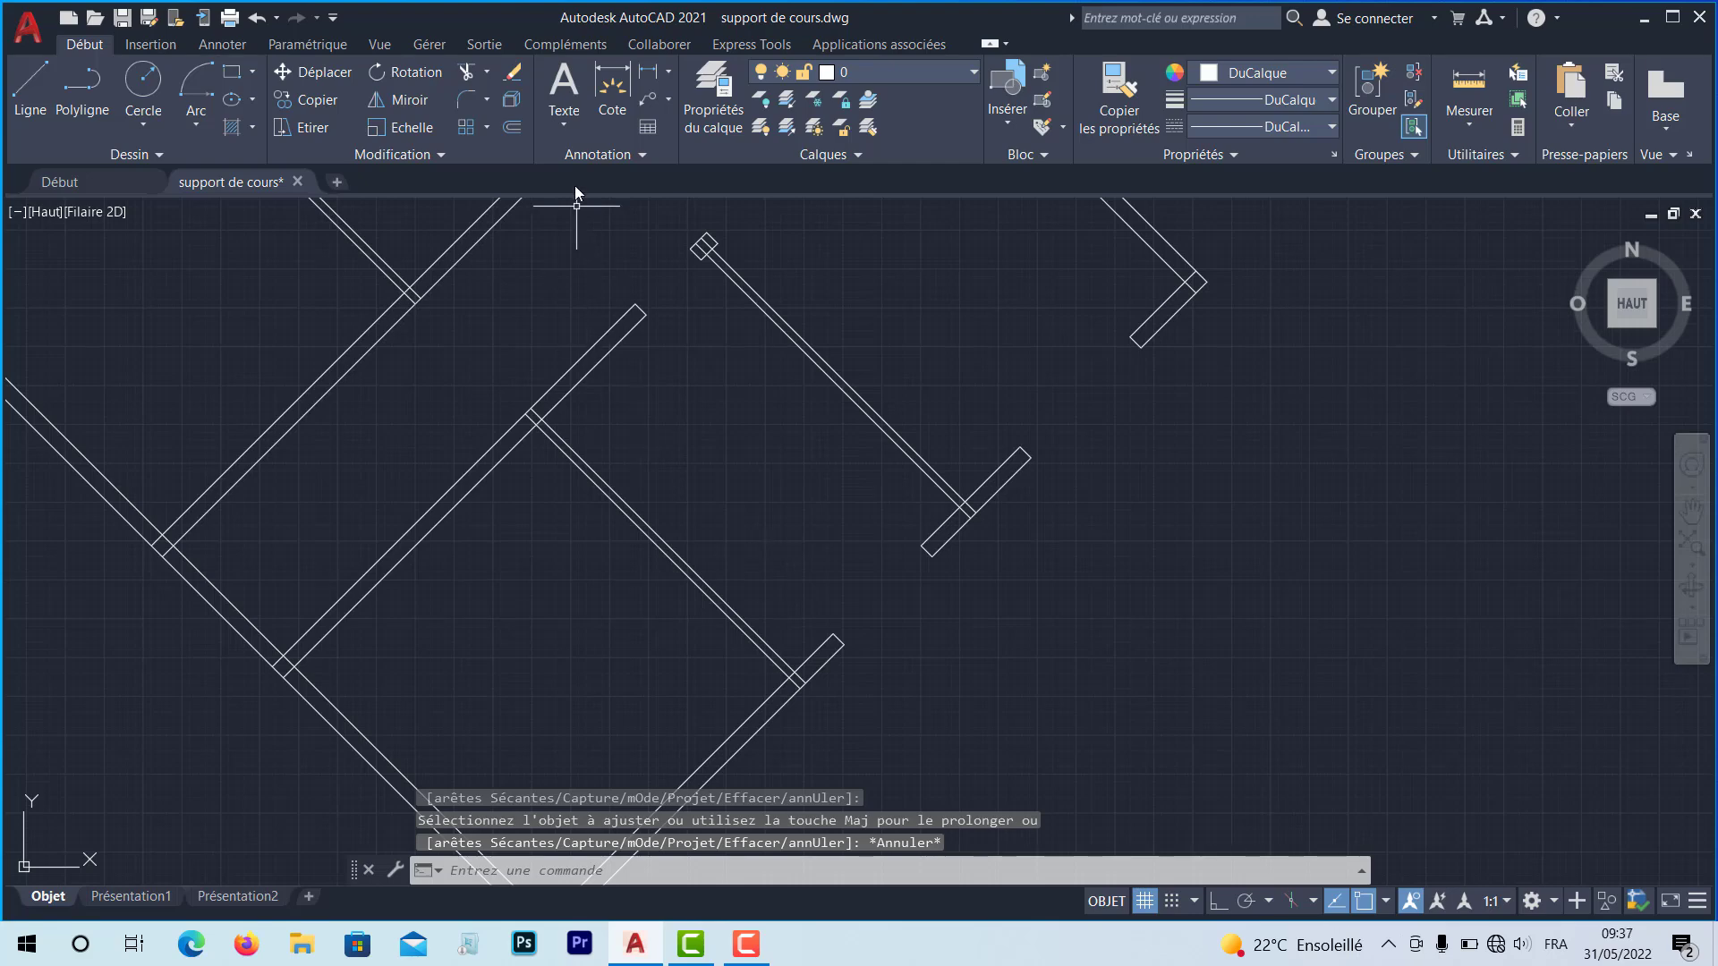
middle_click_drag(772, 465, 775, 603)
mouse_move(769, 522)
middle_mouse_down()
mouse_move(813, 544)
mouse_move(767, 448)
mouse_move(758, 512)
middle_mouse_up()
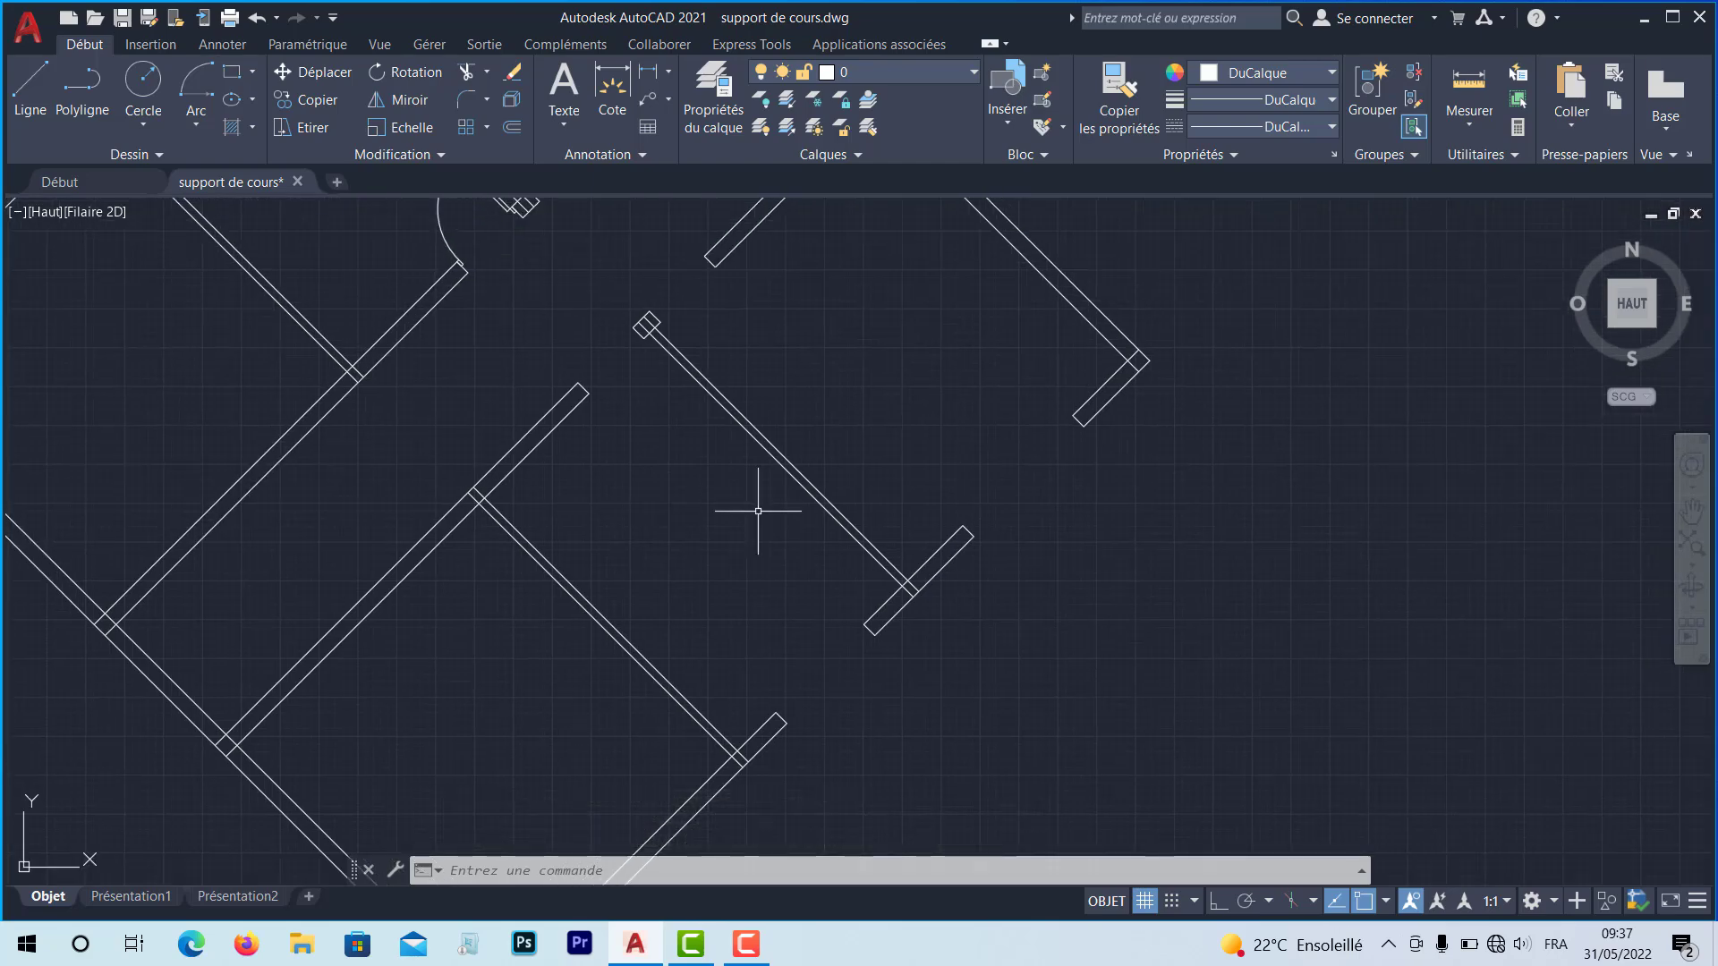
mouse_move(833, 597)
middle_mouse_down()
mouse_move(939, 361)
mouse_move(978, 406)
mouse_move(1017, 349)
middle_mouse_up()
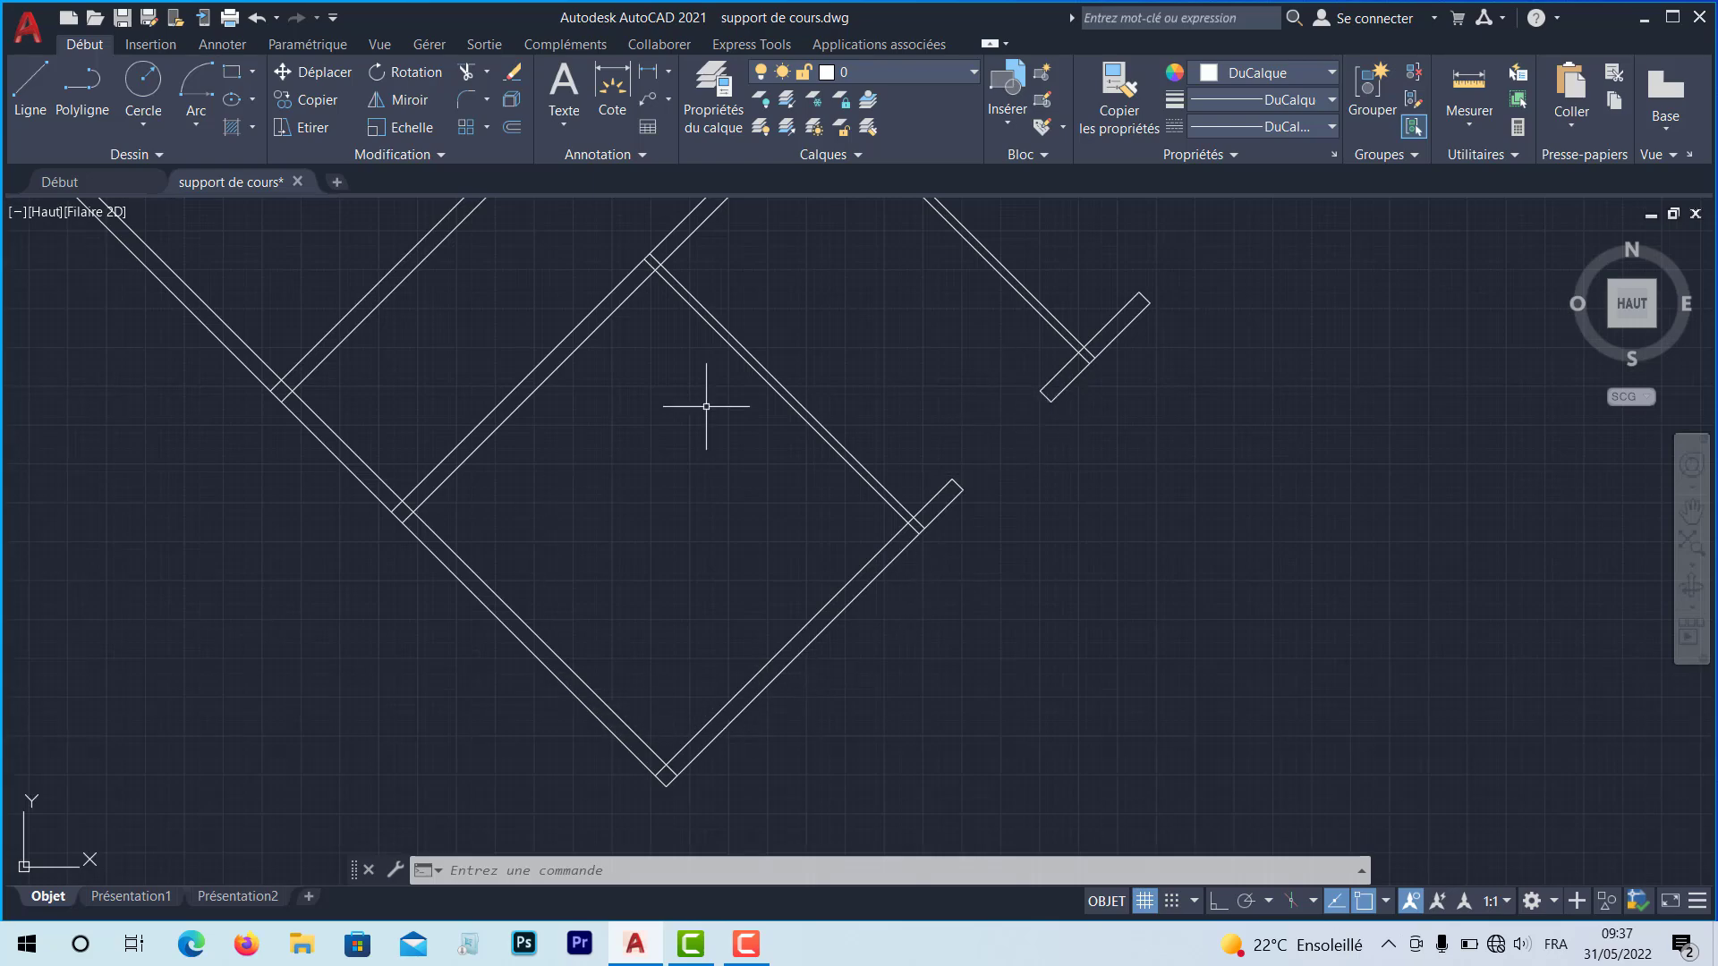
middle_click_drag(840, 371, 448, 567)
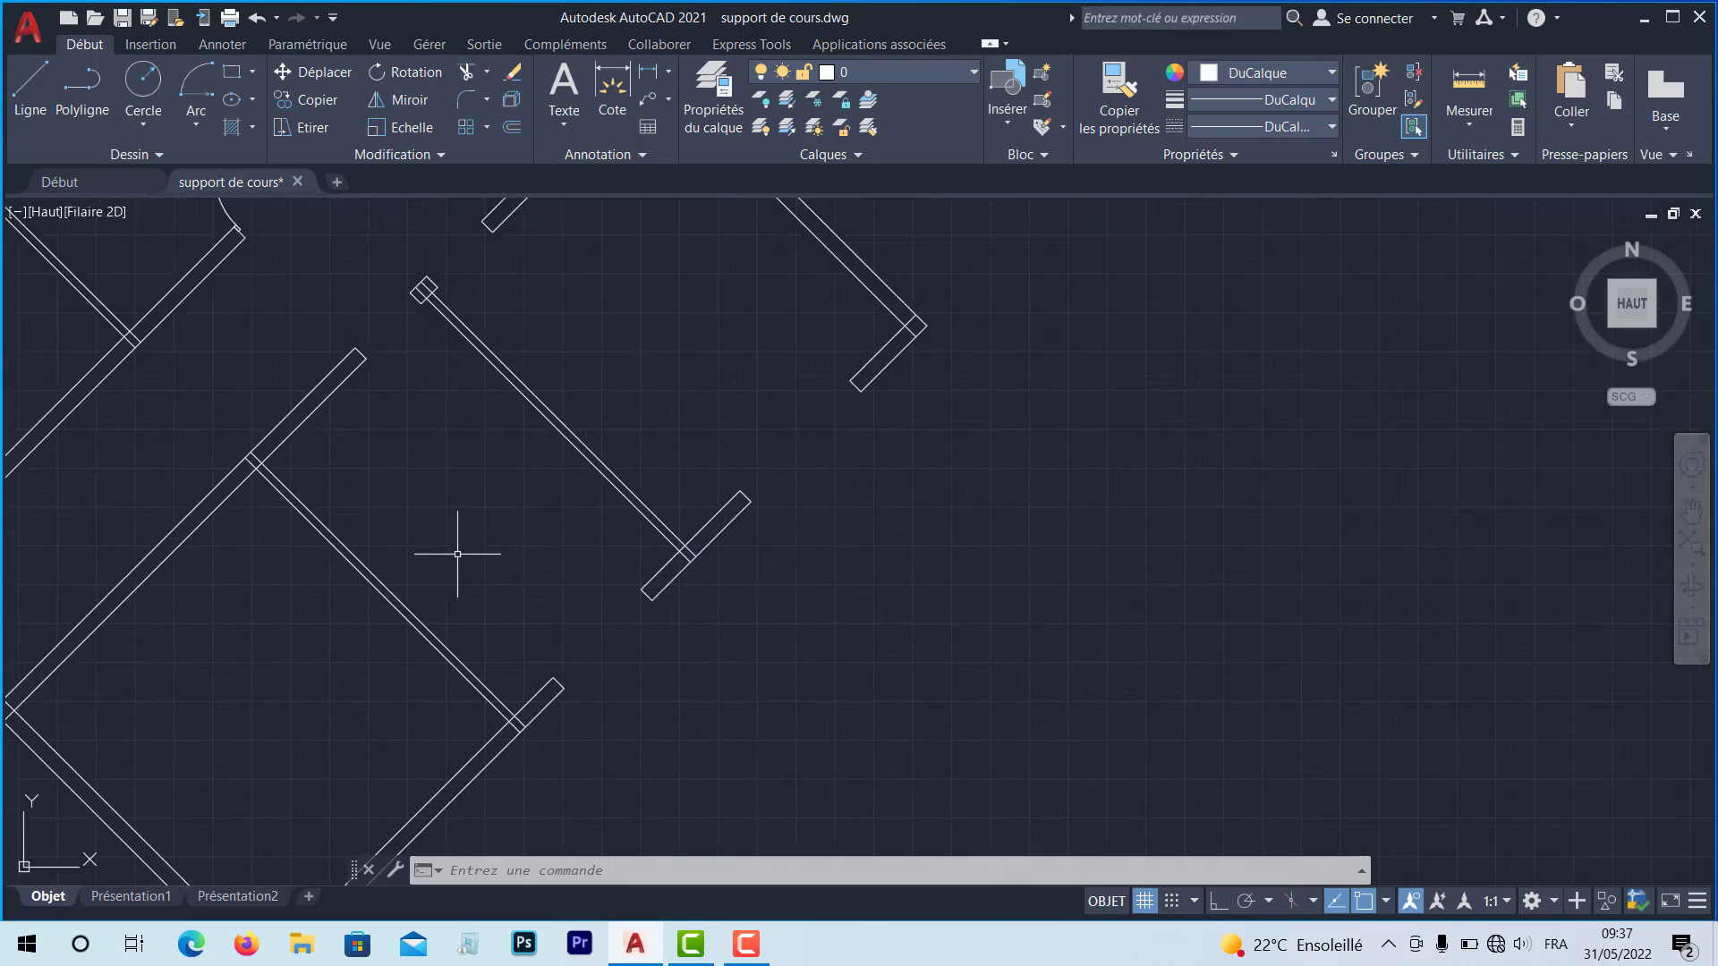
left_click(232, 73)
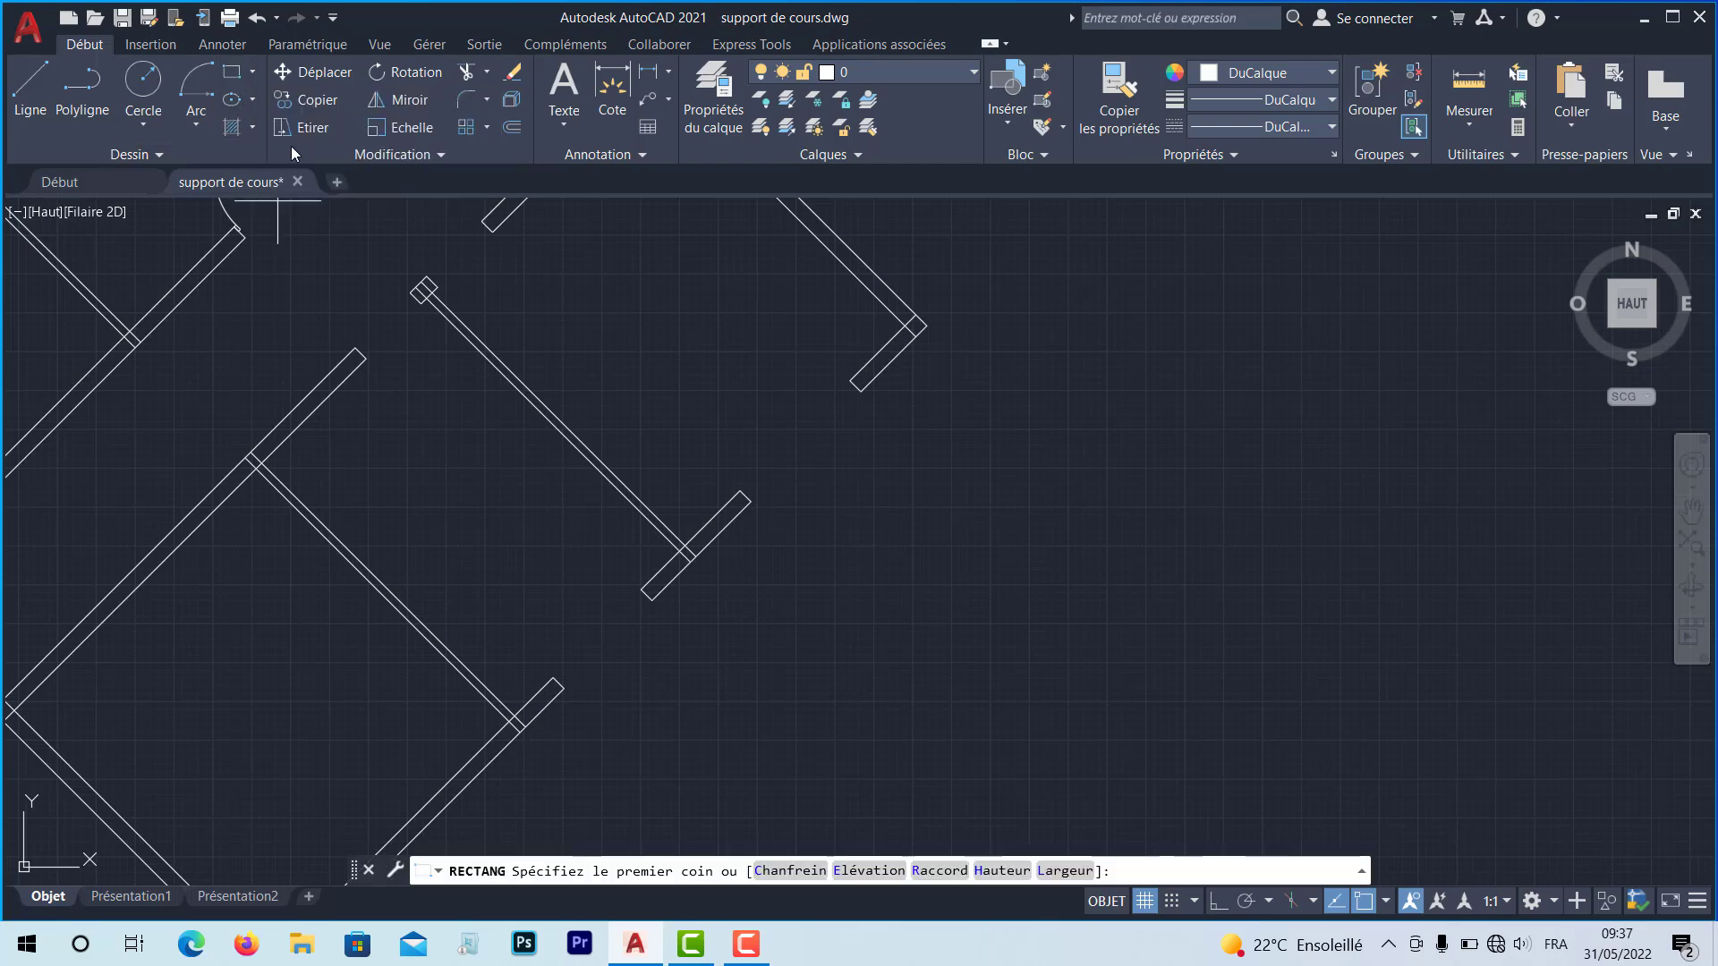
left_click(740, 490)
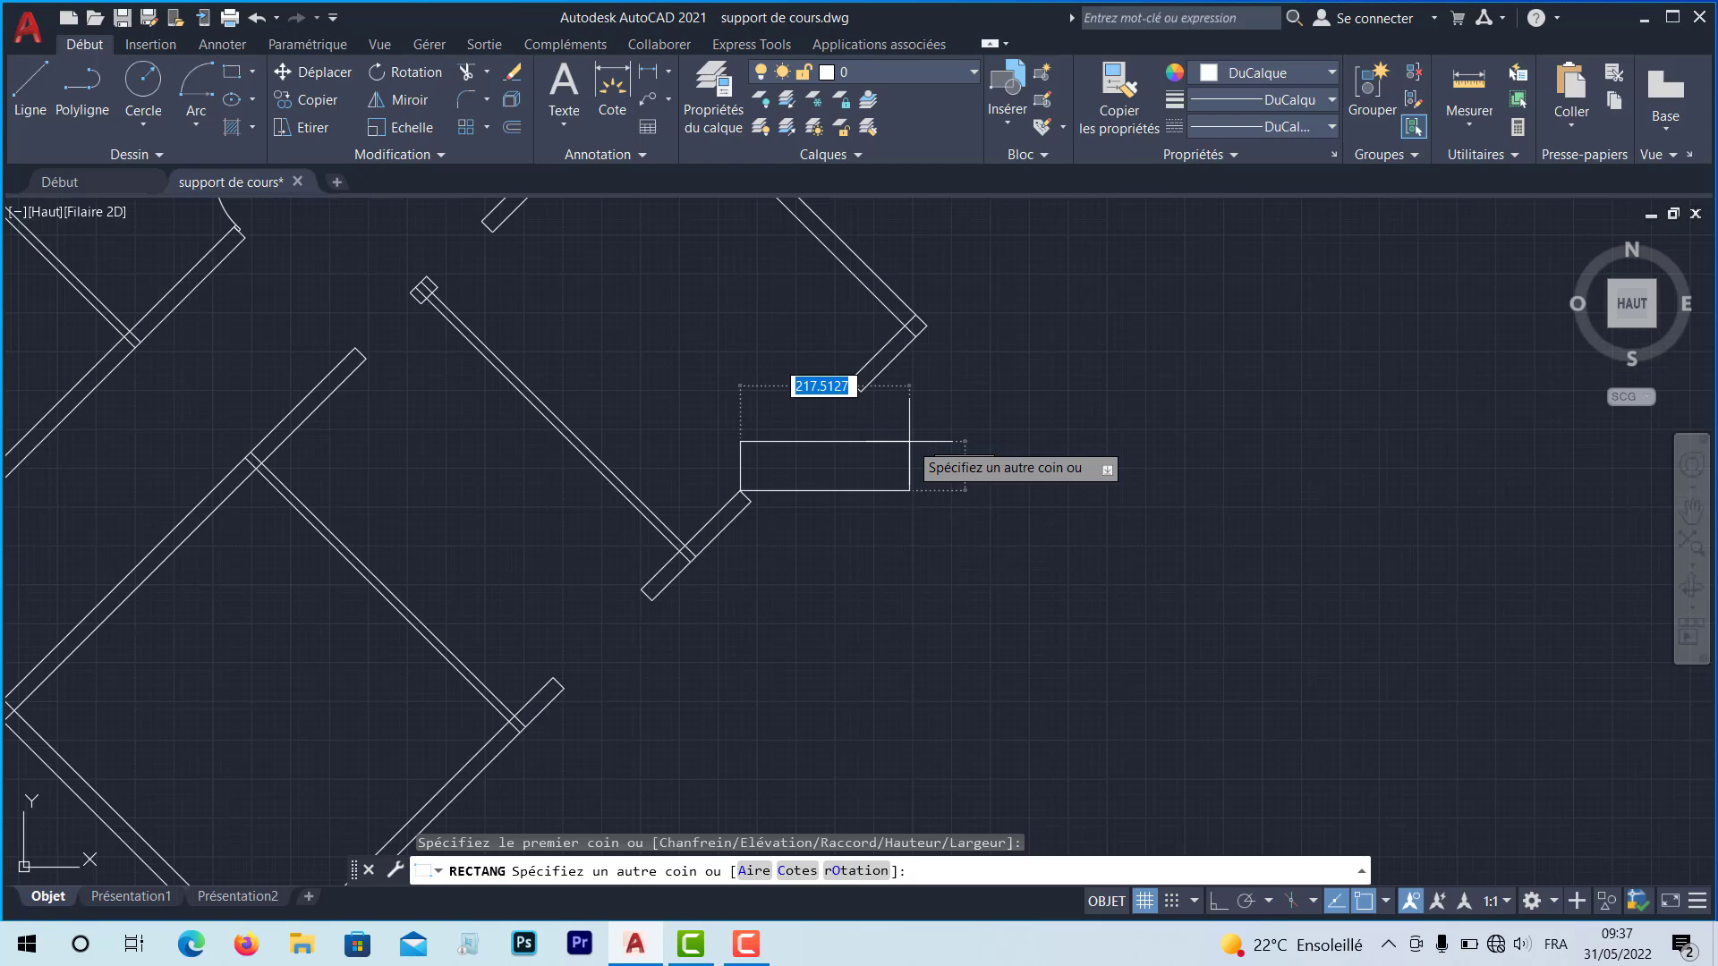
key("Escape")
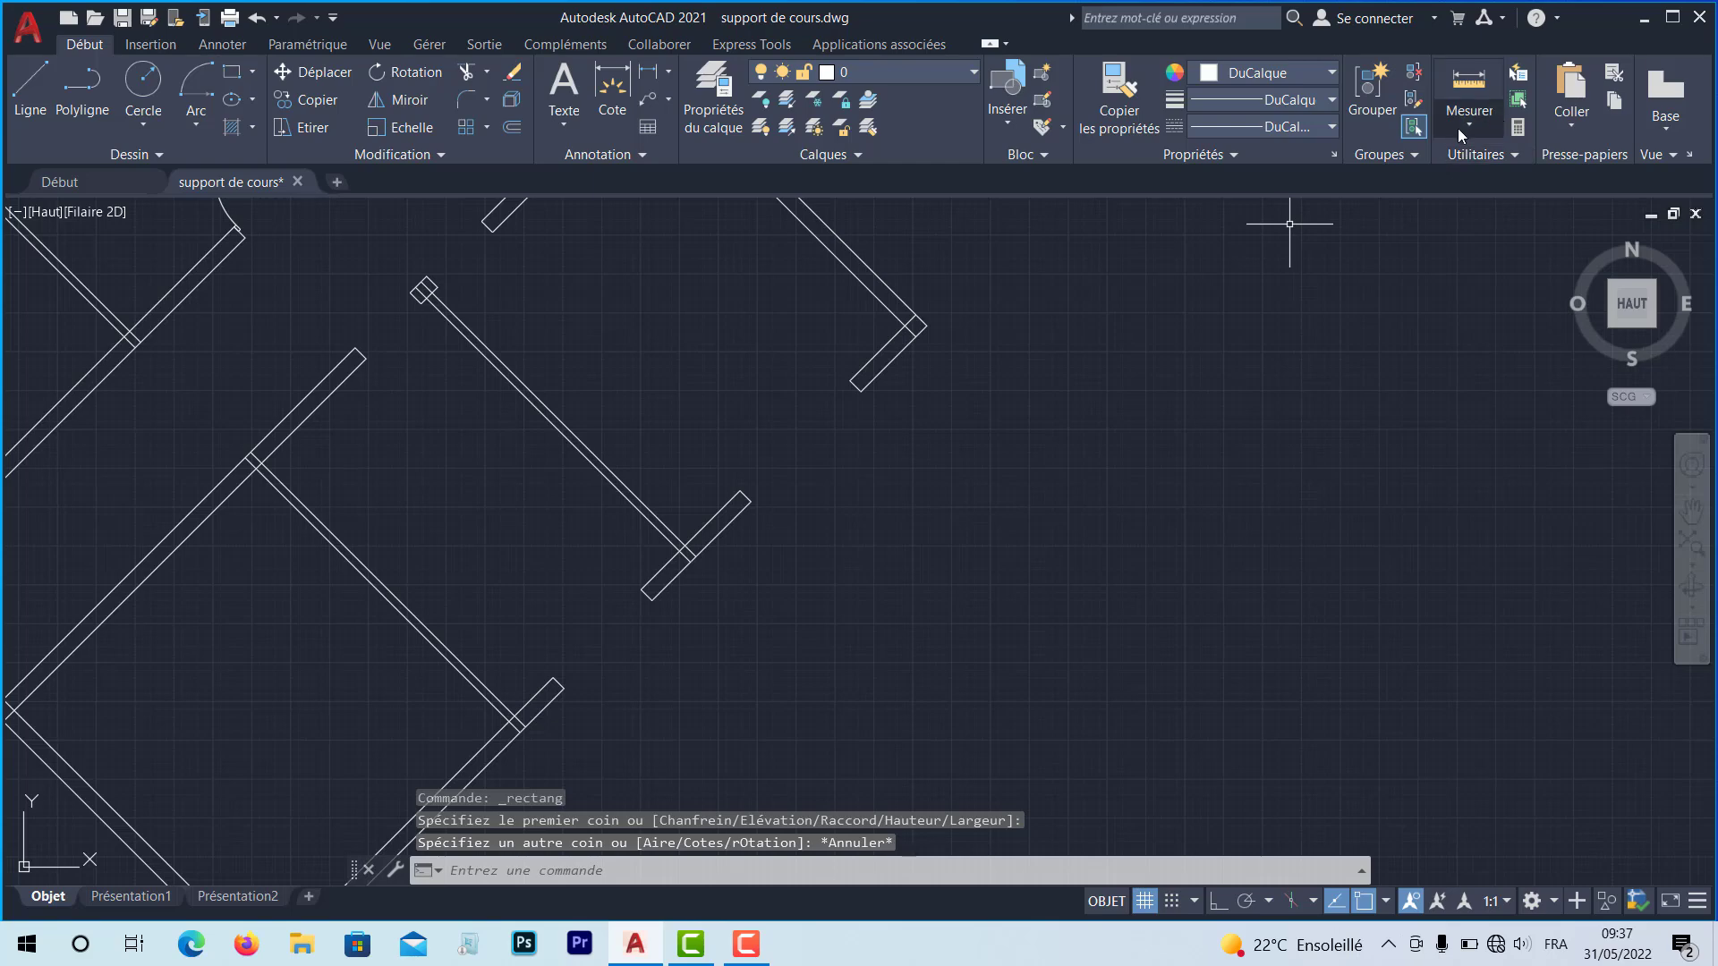
Measure the width of the northern window opening in the southeast exterior wall along its inner face
left_click(1468, 126)
left_click(1476, 202)
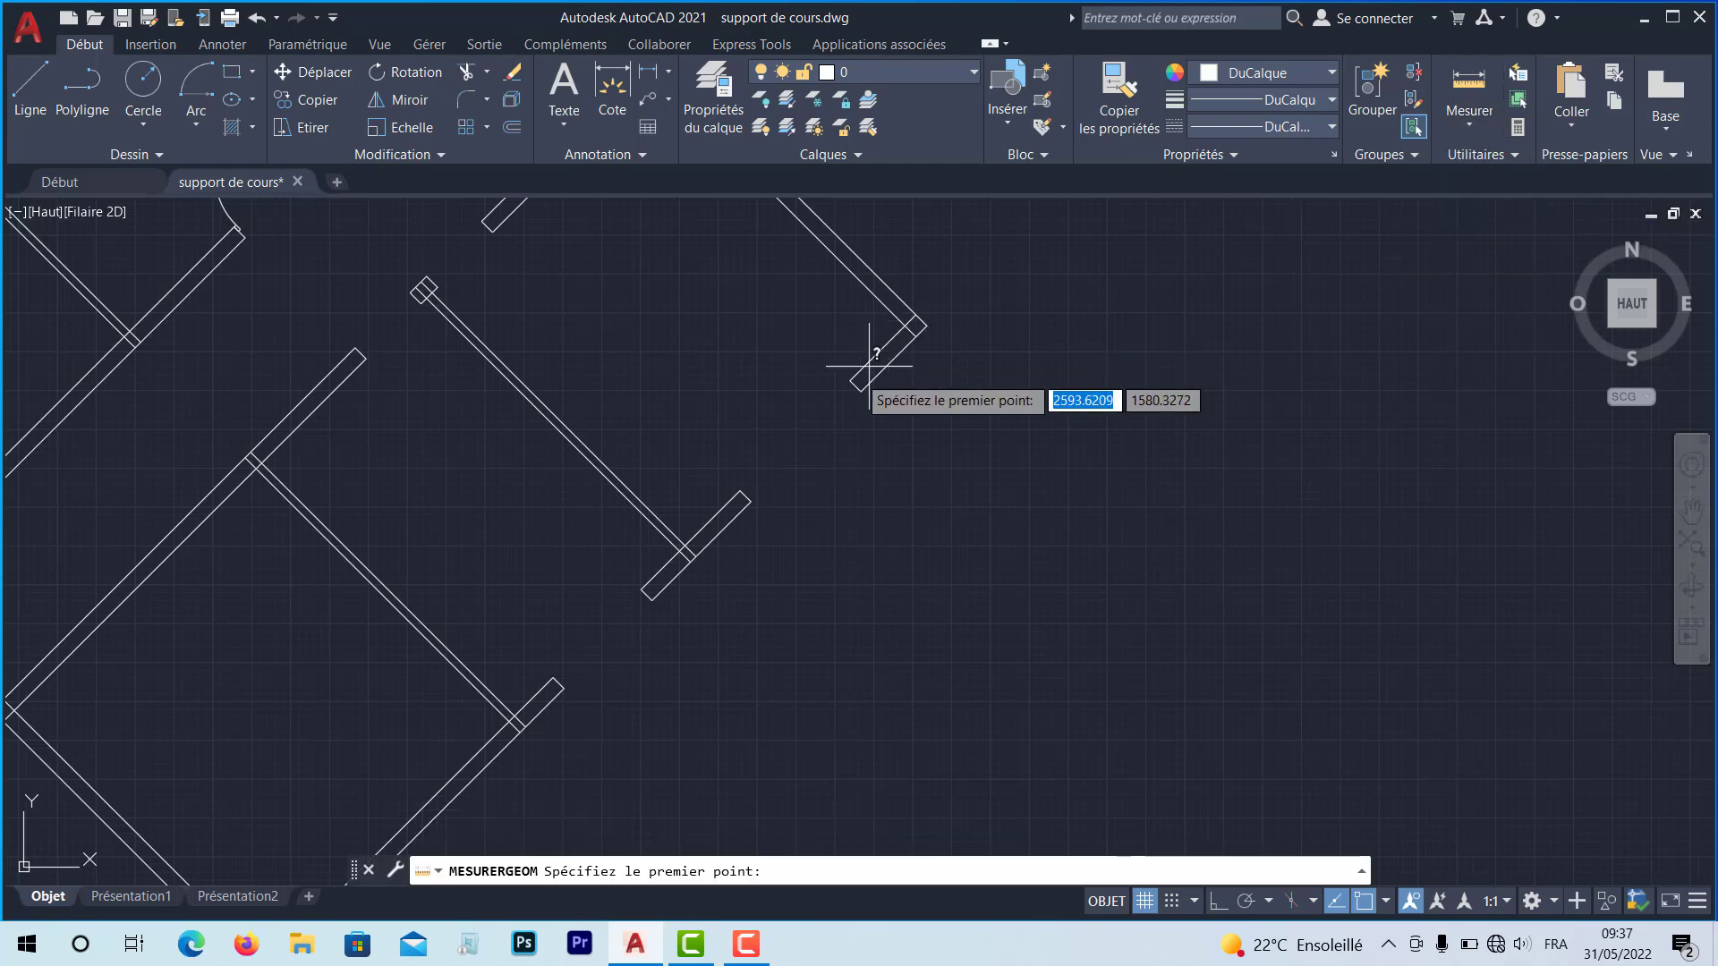
left_click(848, 383)
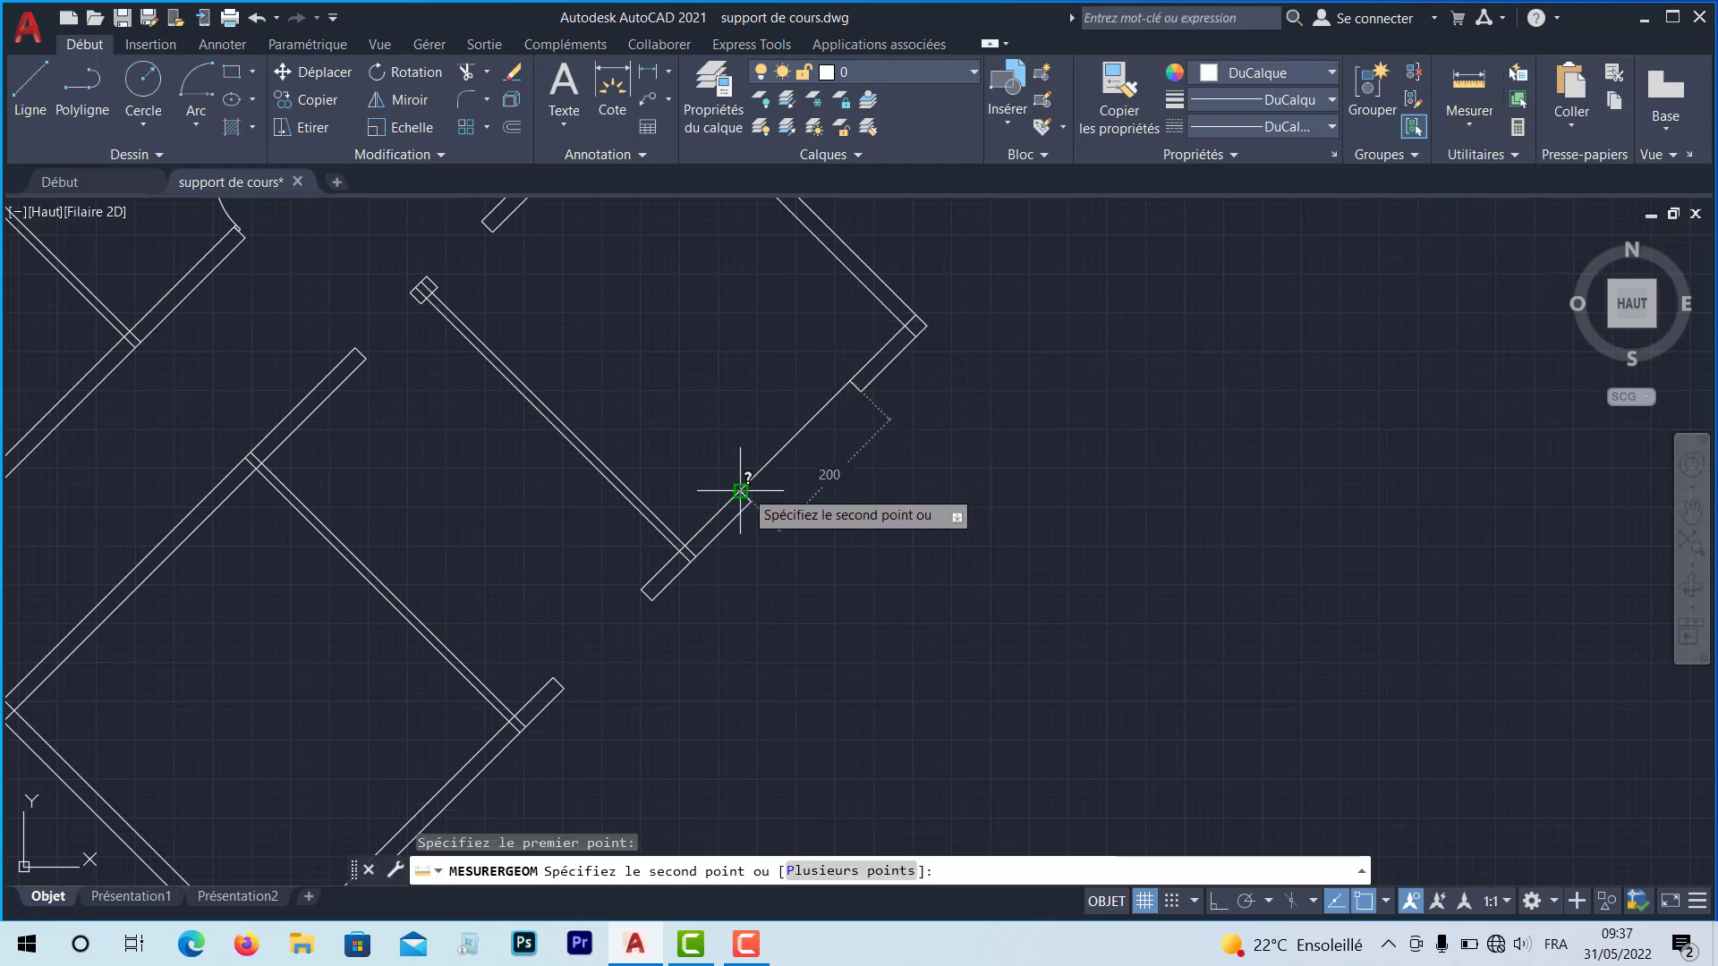
key("Escape")
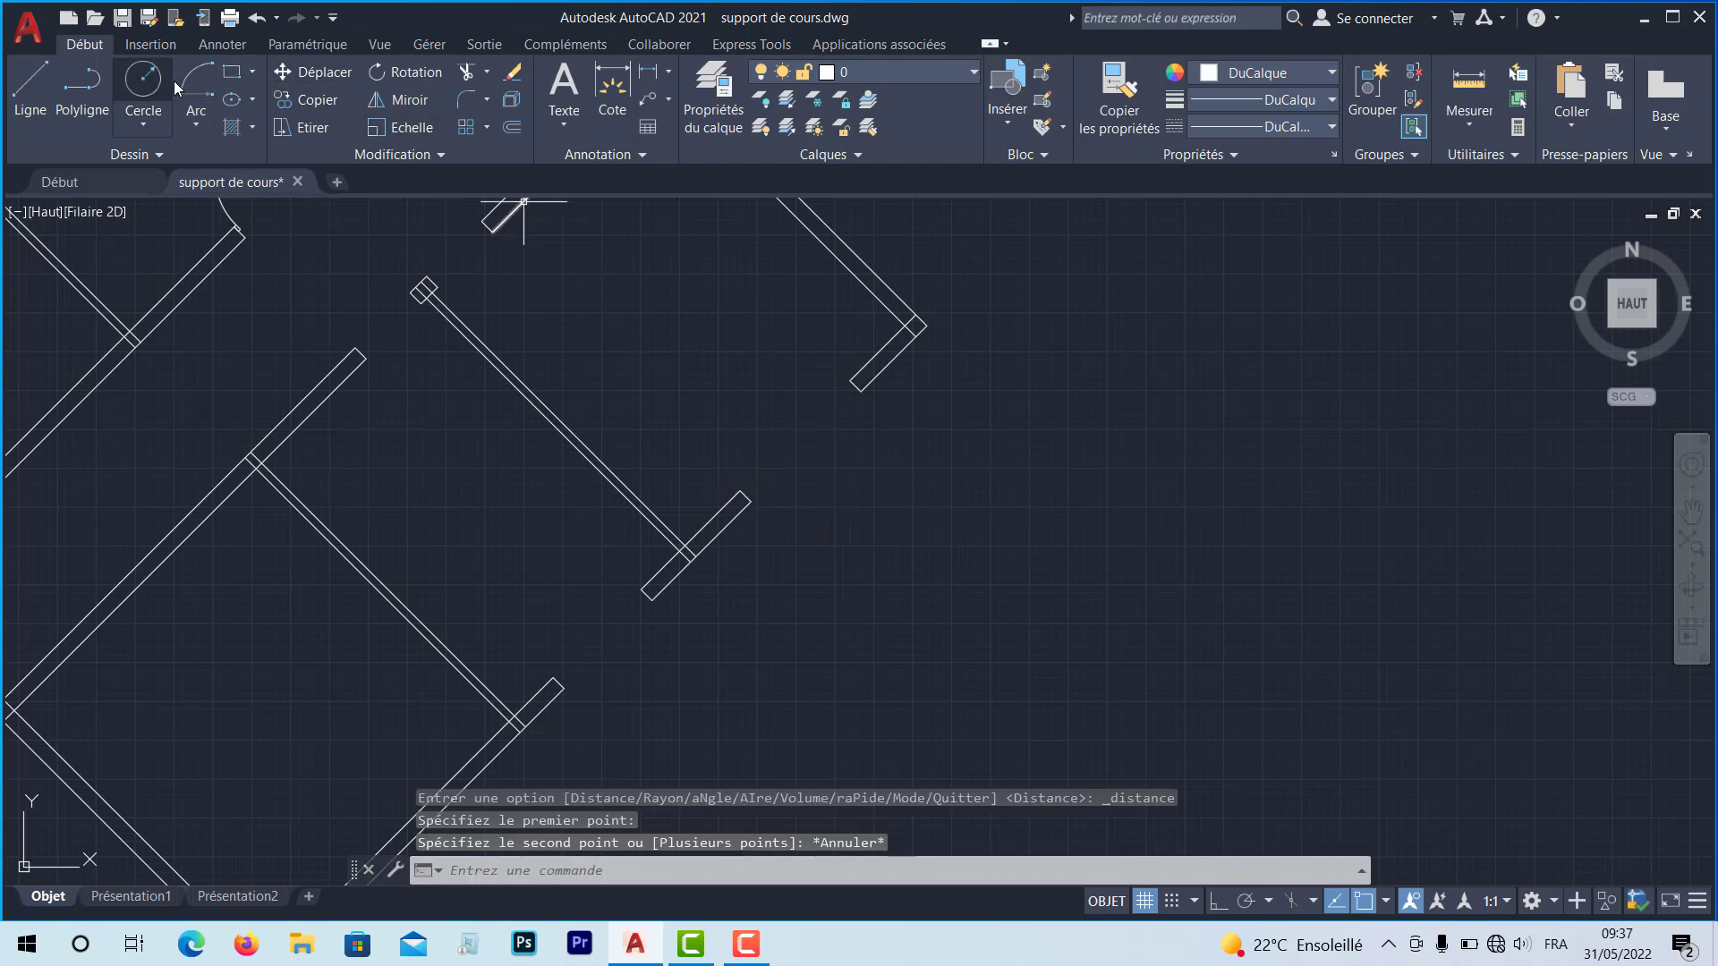
Draw a 200 by 20 horizontal rectangle in the empty area outside the southeast exterior wall
left_click(232, 72)
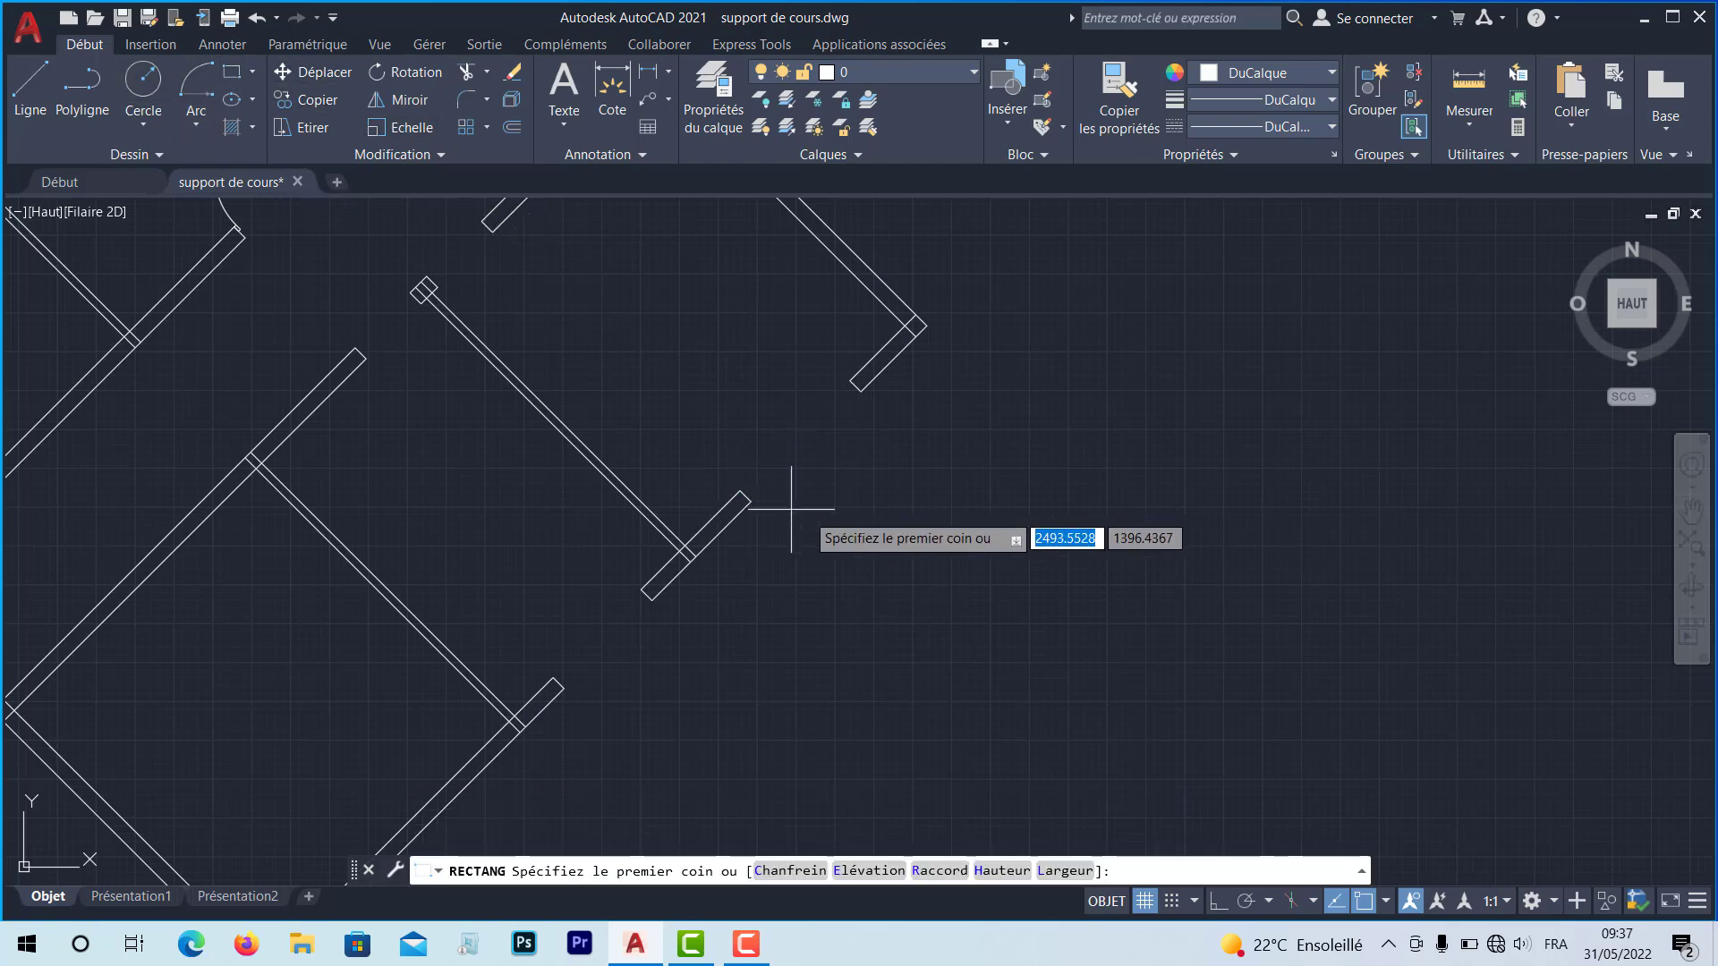
left_click(840, 510)
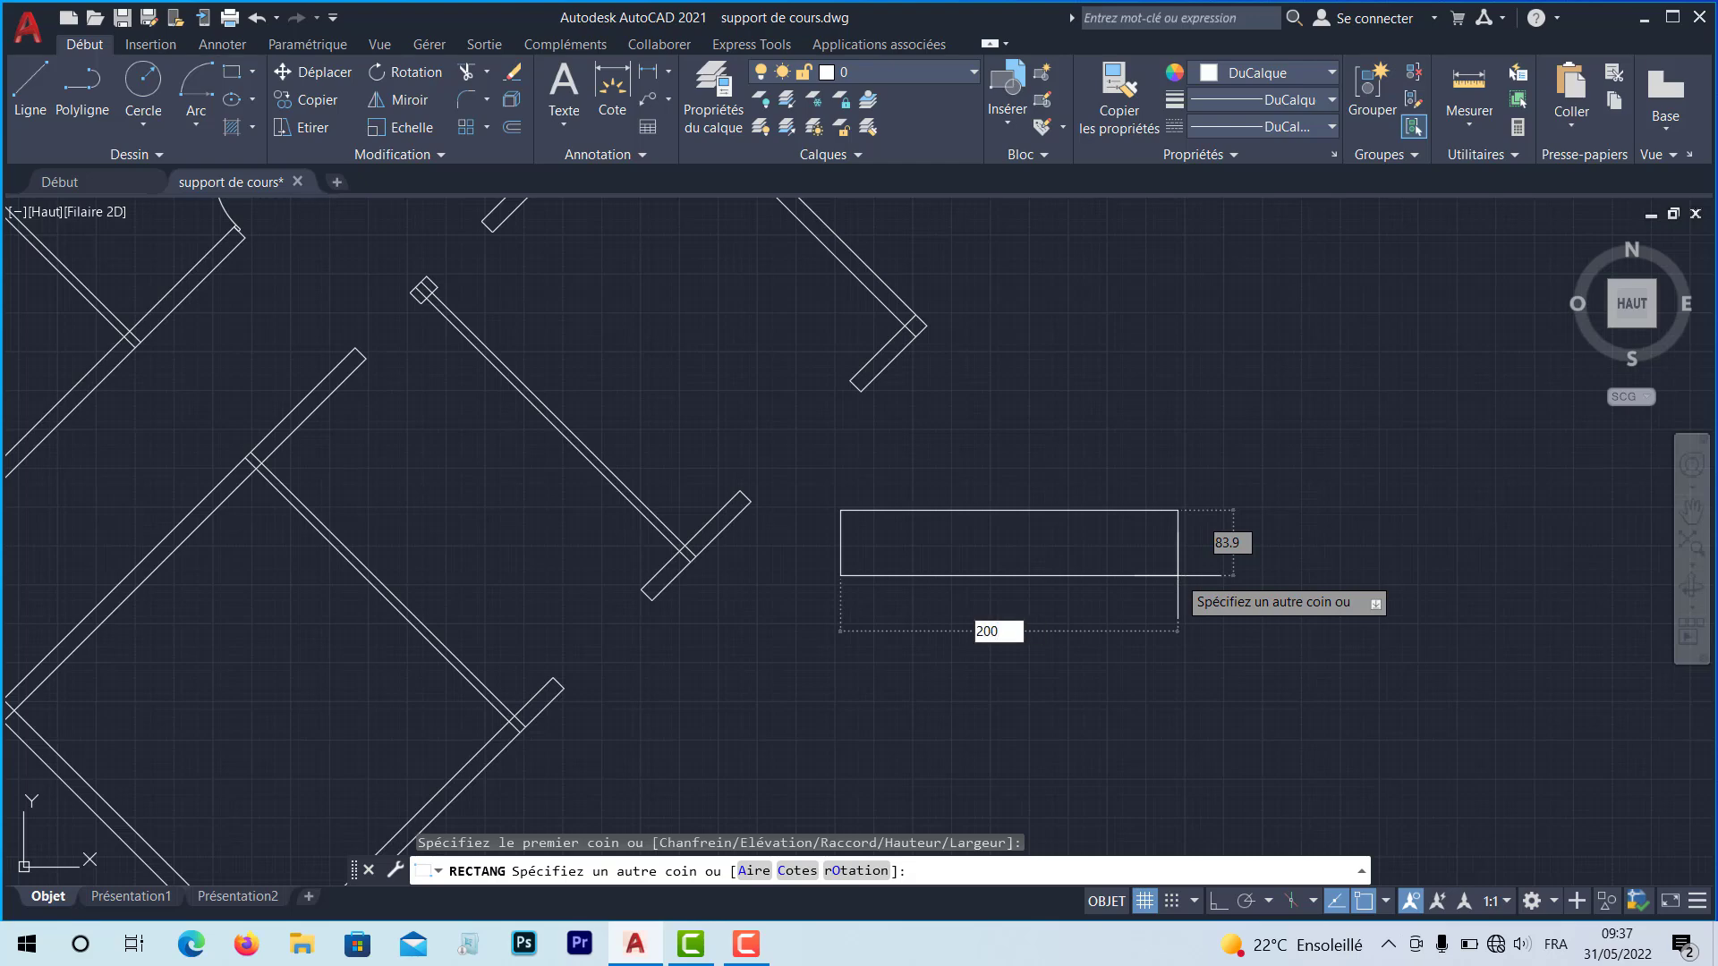
key("Escape")
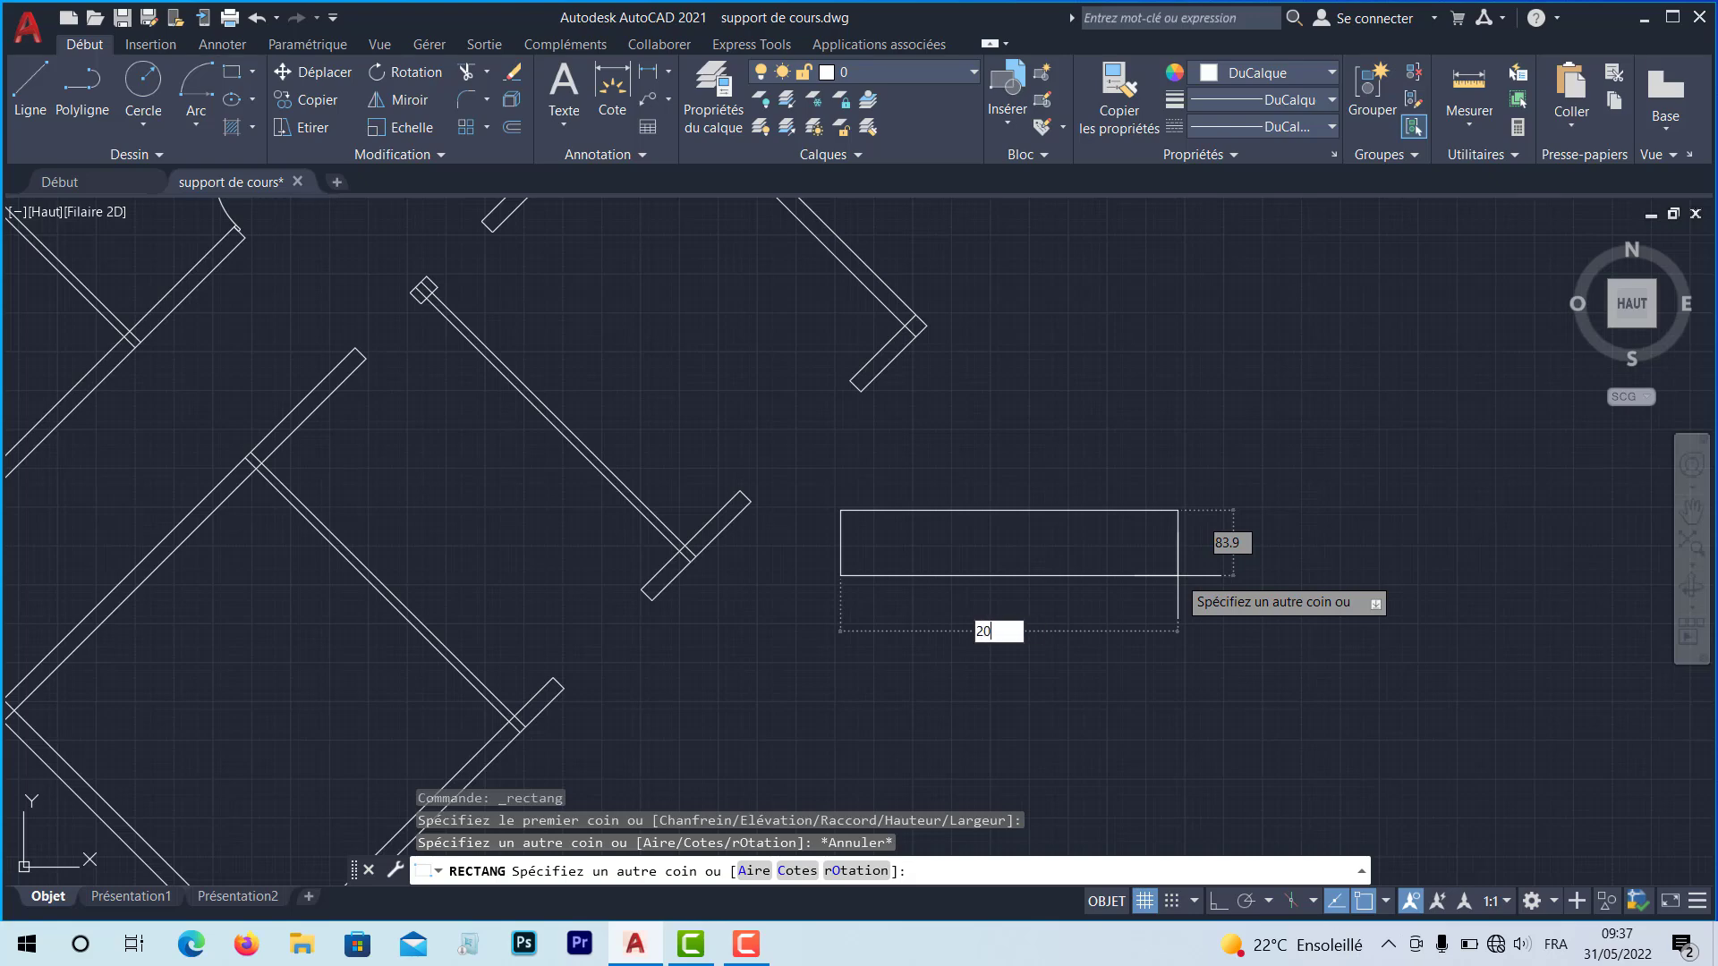
type("200")
key("Tab")
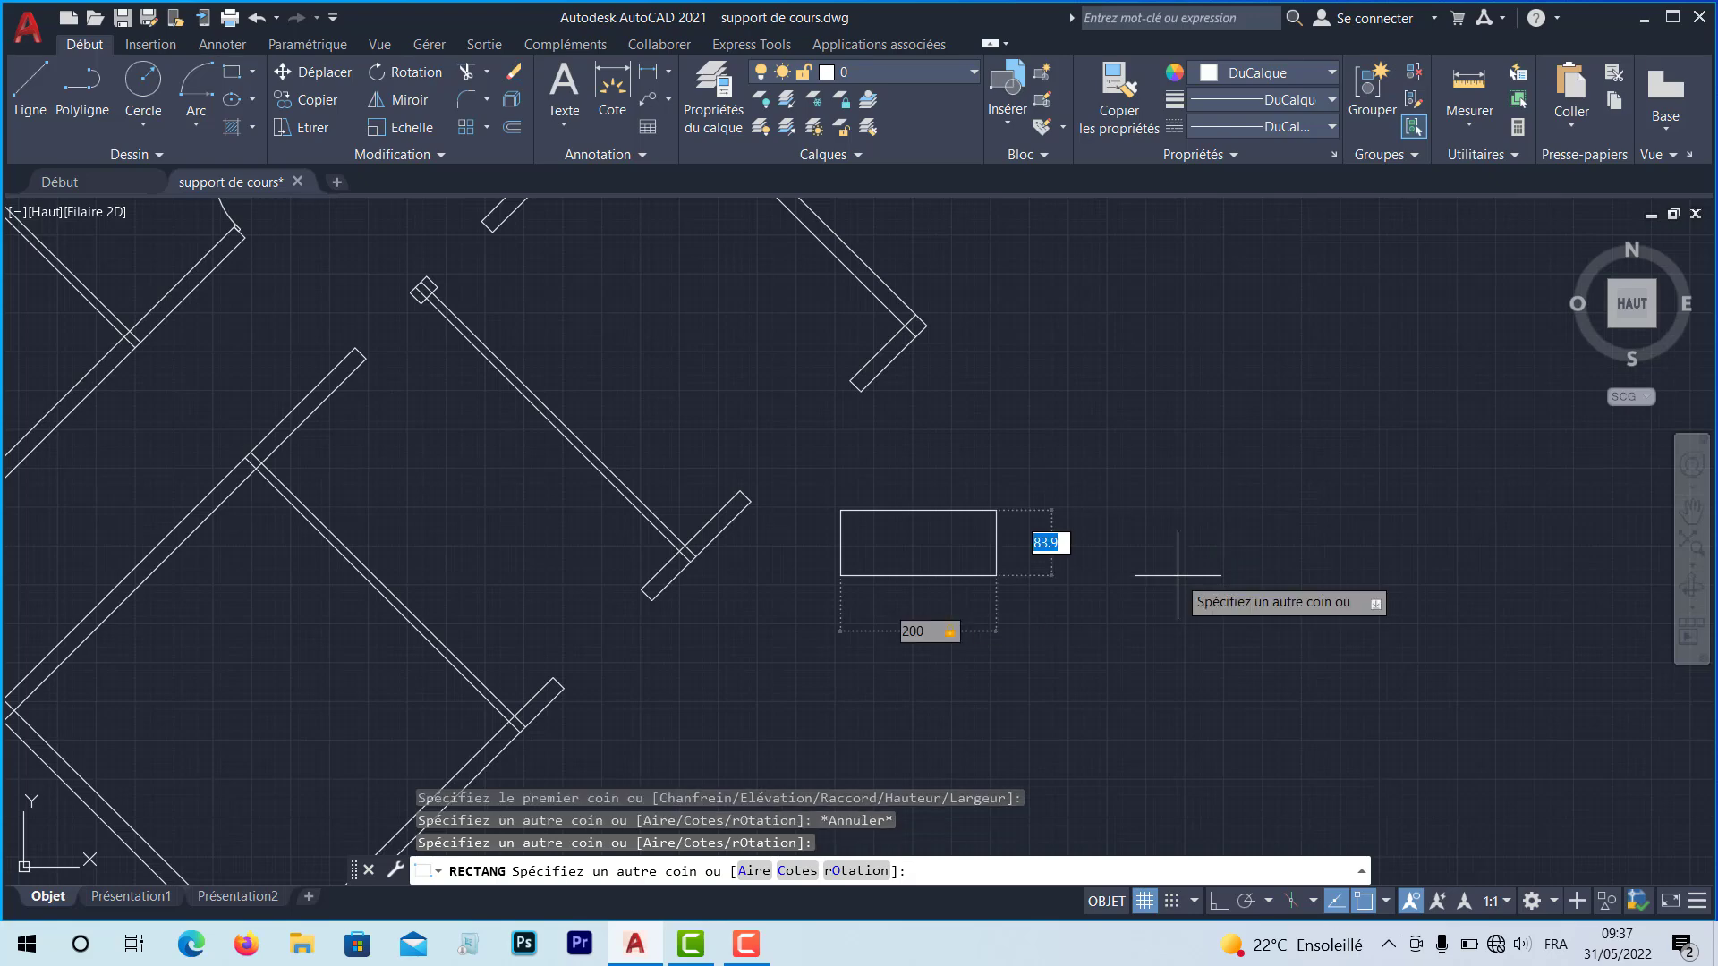
key("Return")
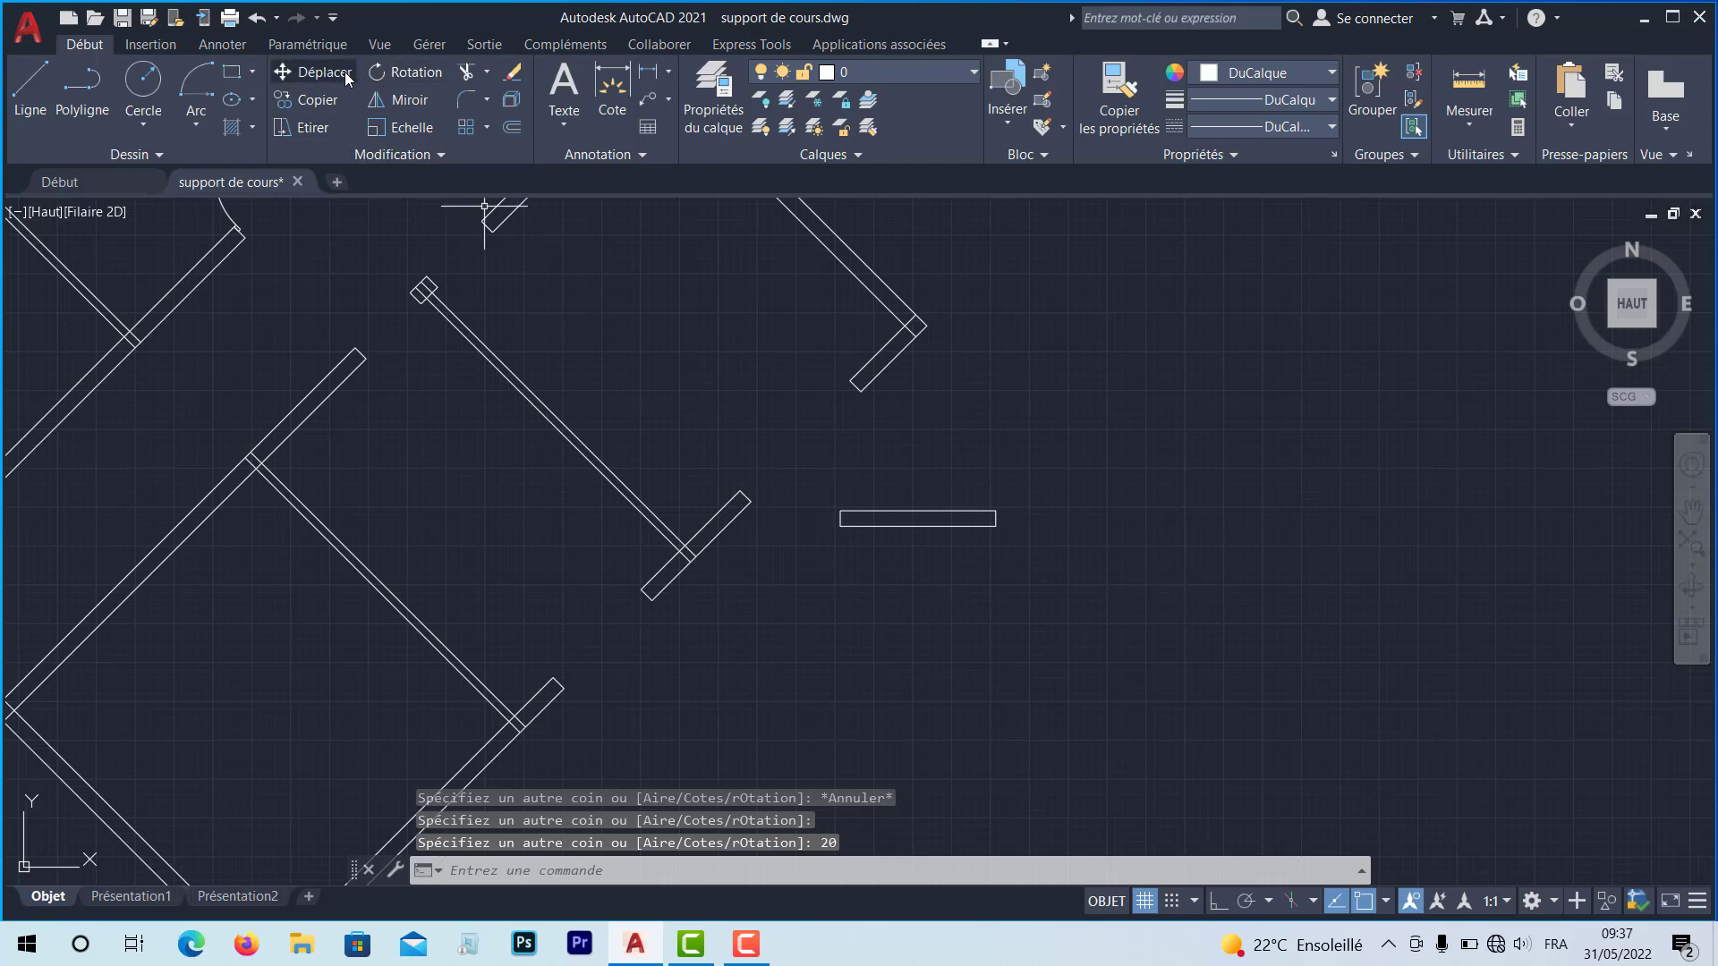
Try to draw a 5-wide rectangle from the upper-left corner of the 200 by 20 rectangle, and undo it
left_click(403, 71)
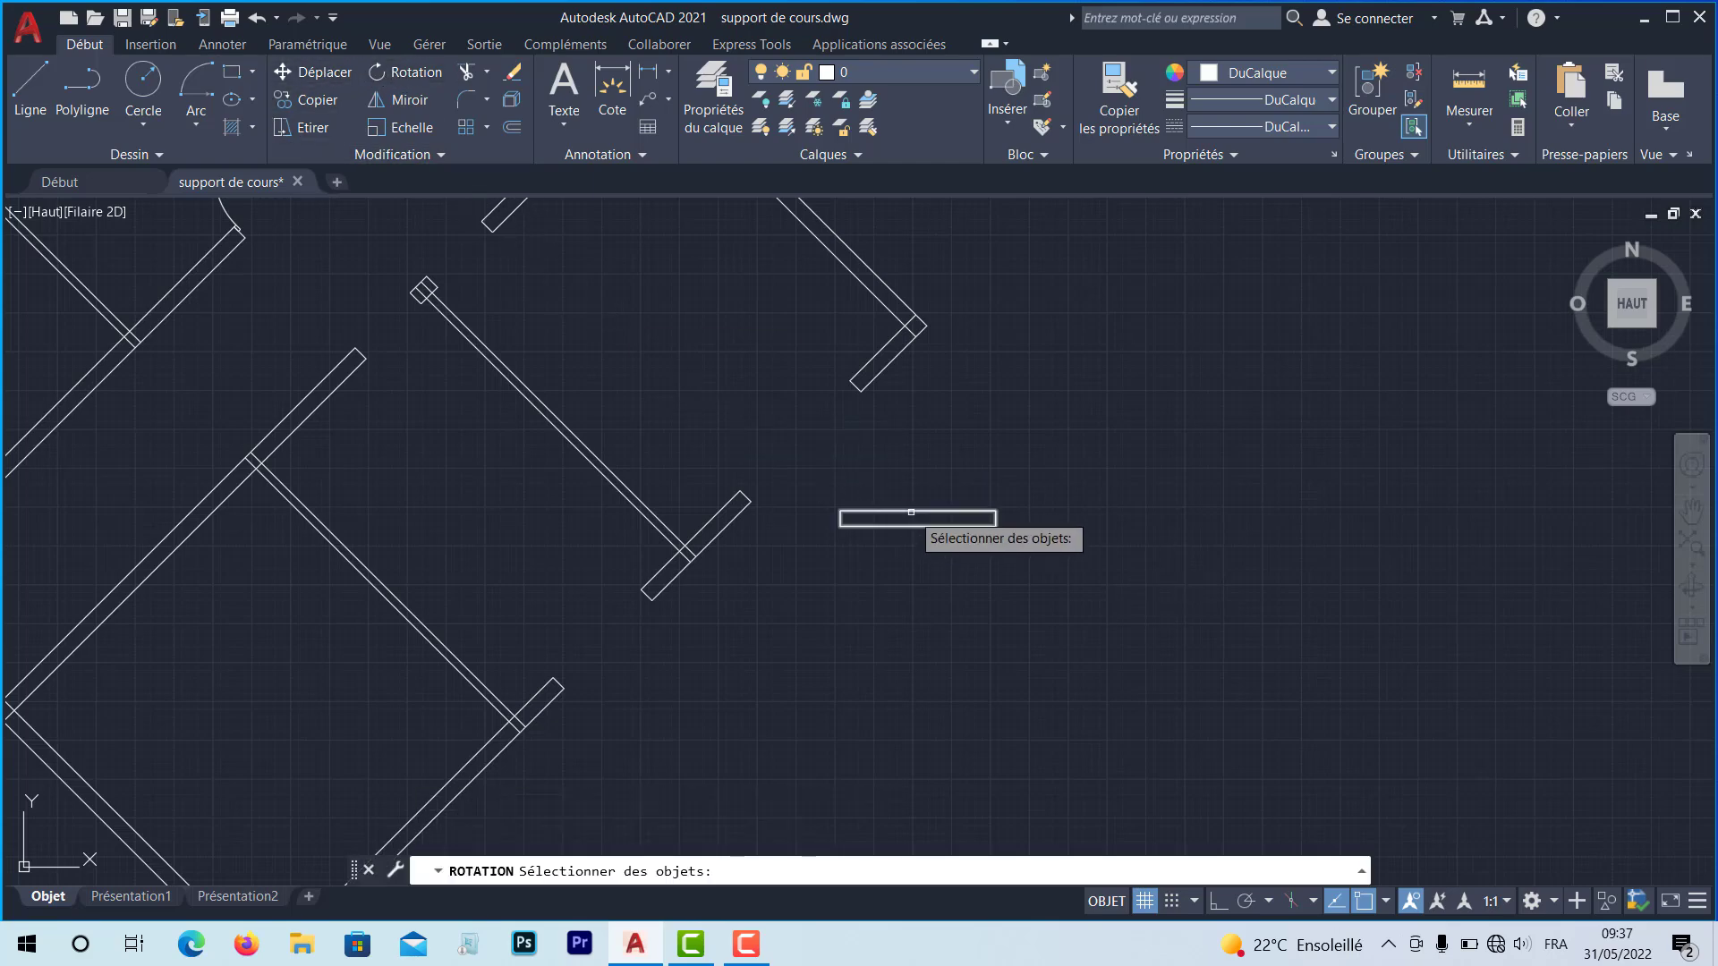
scroll(911, 513, "up", 4)
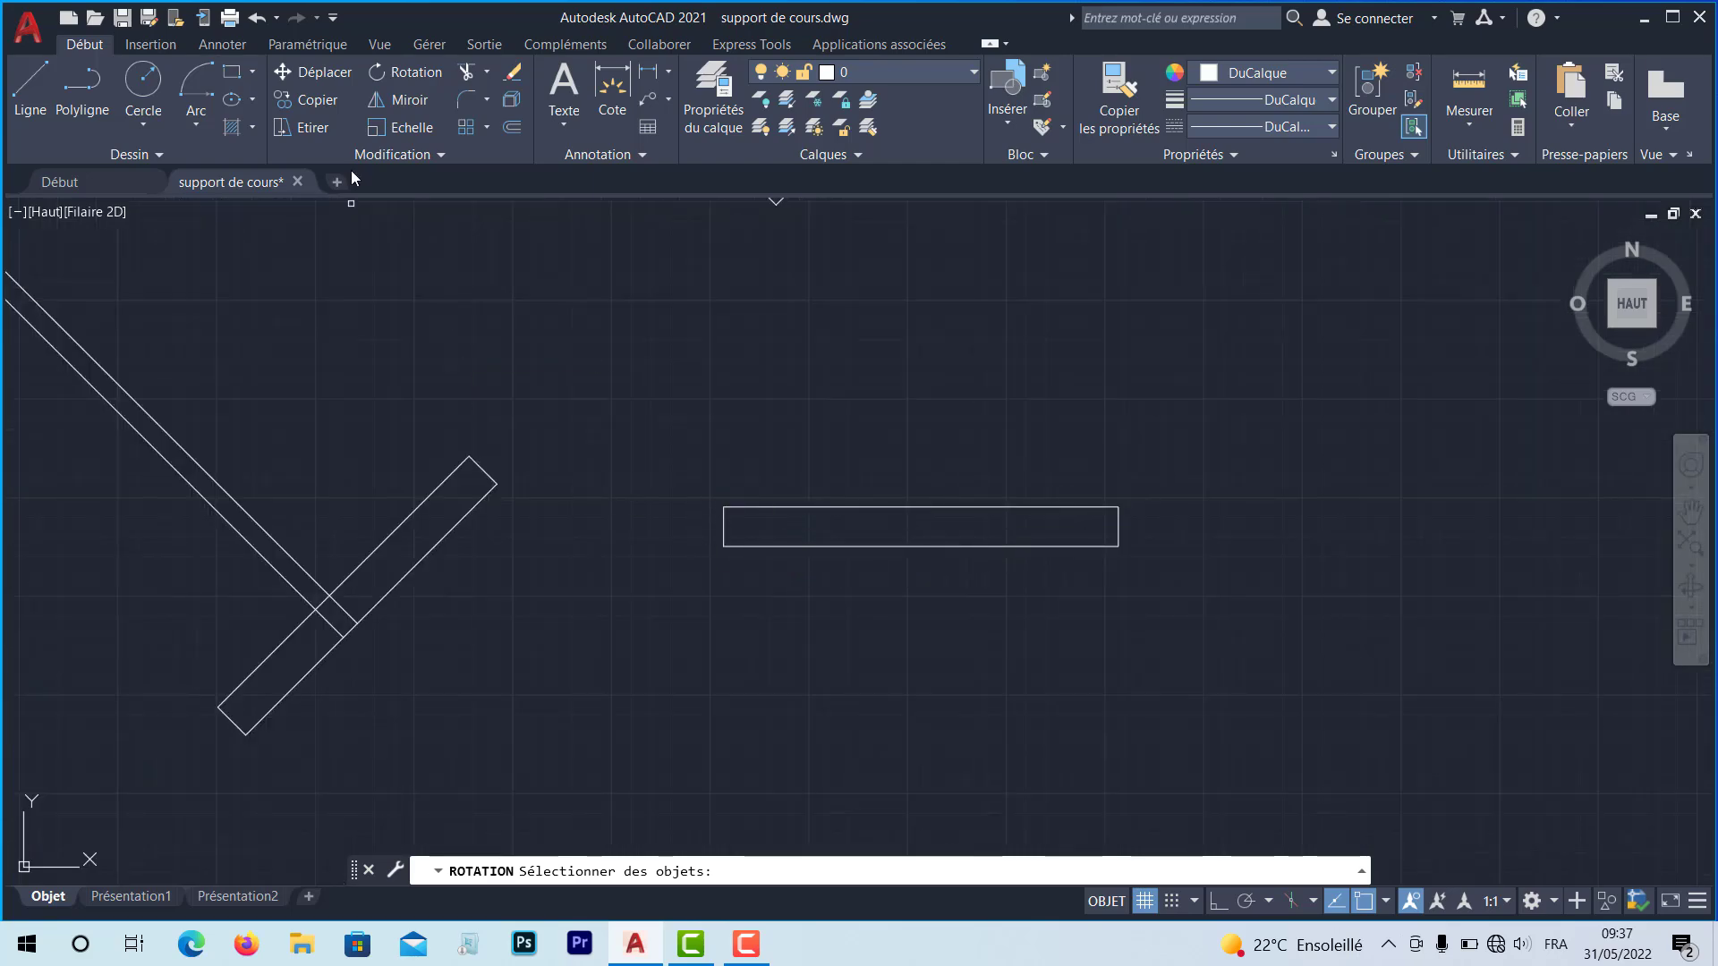
left_click(232, 72)
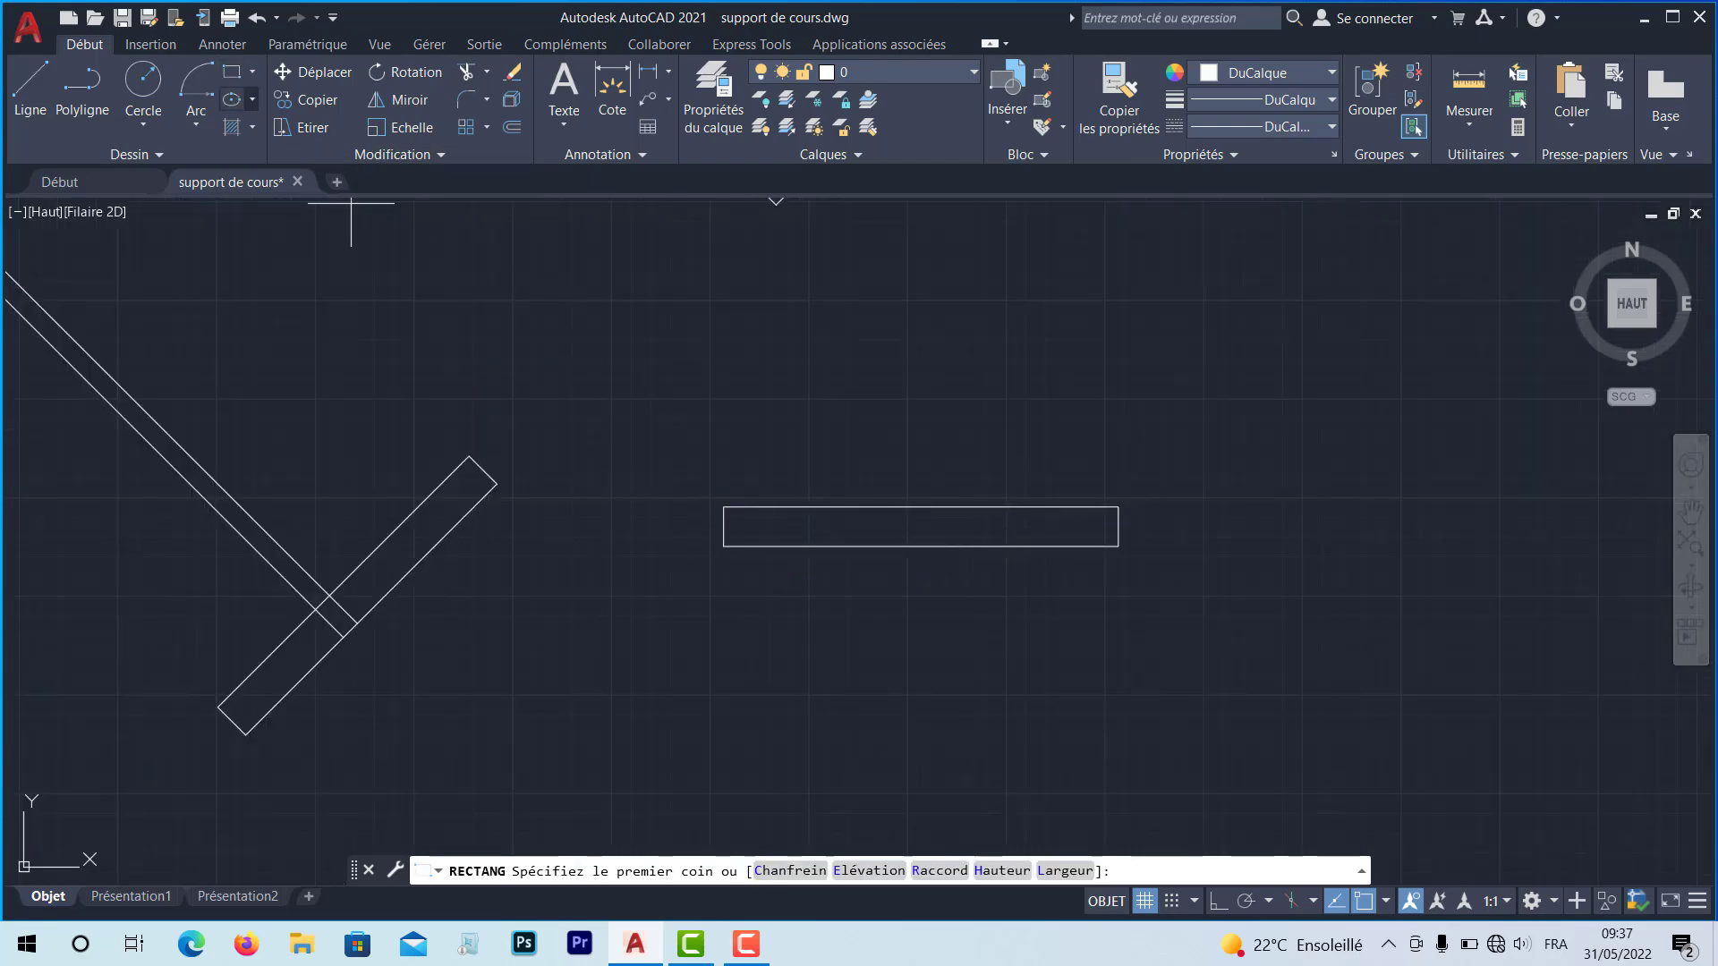
left_click(725, 508)
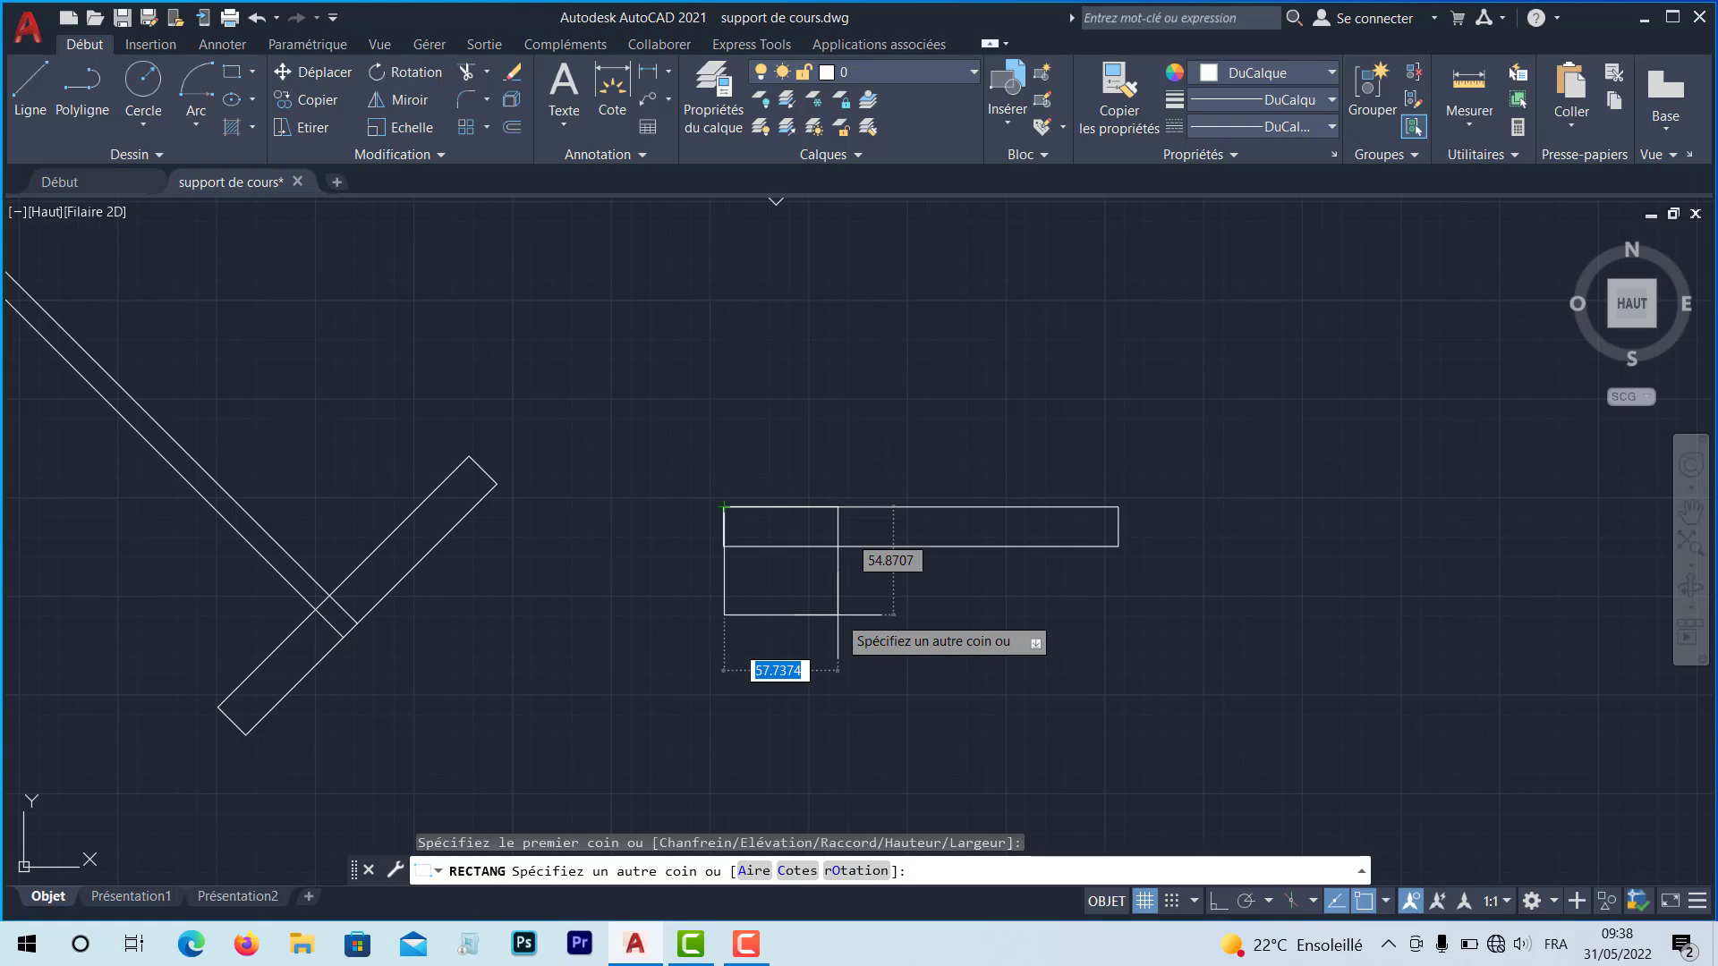
type("1")
key("Return")
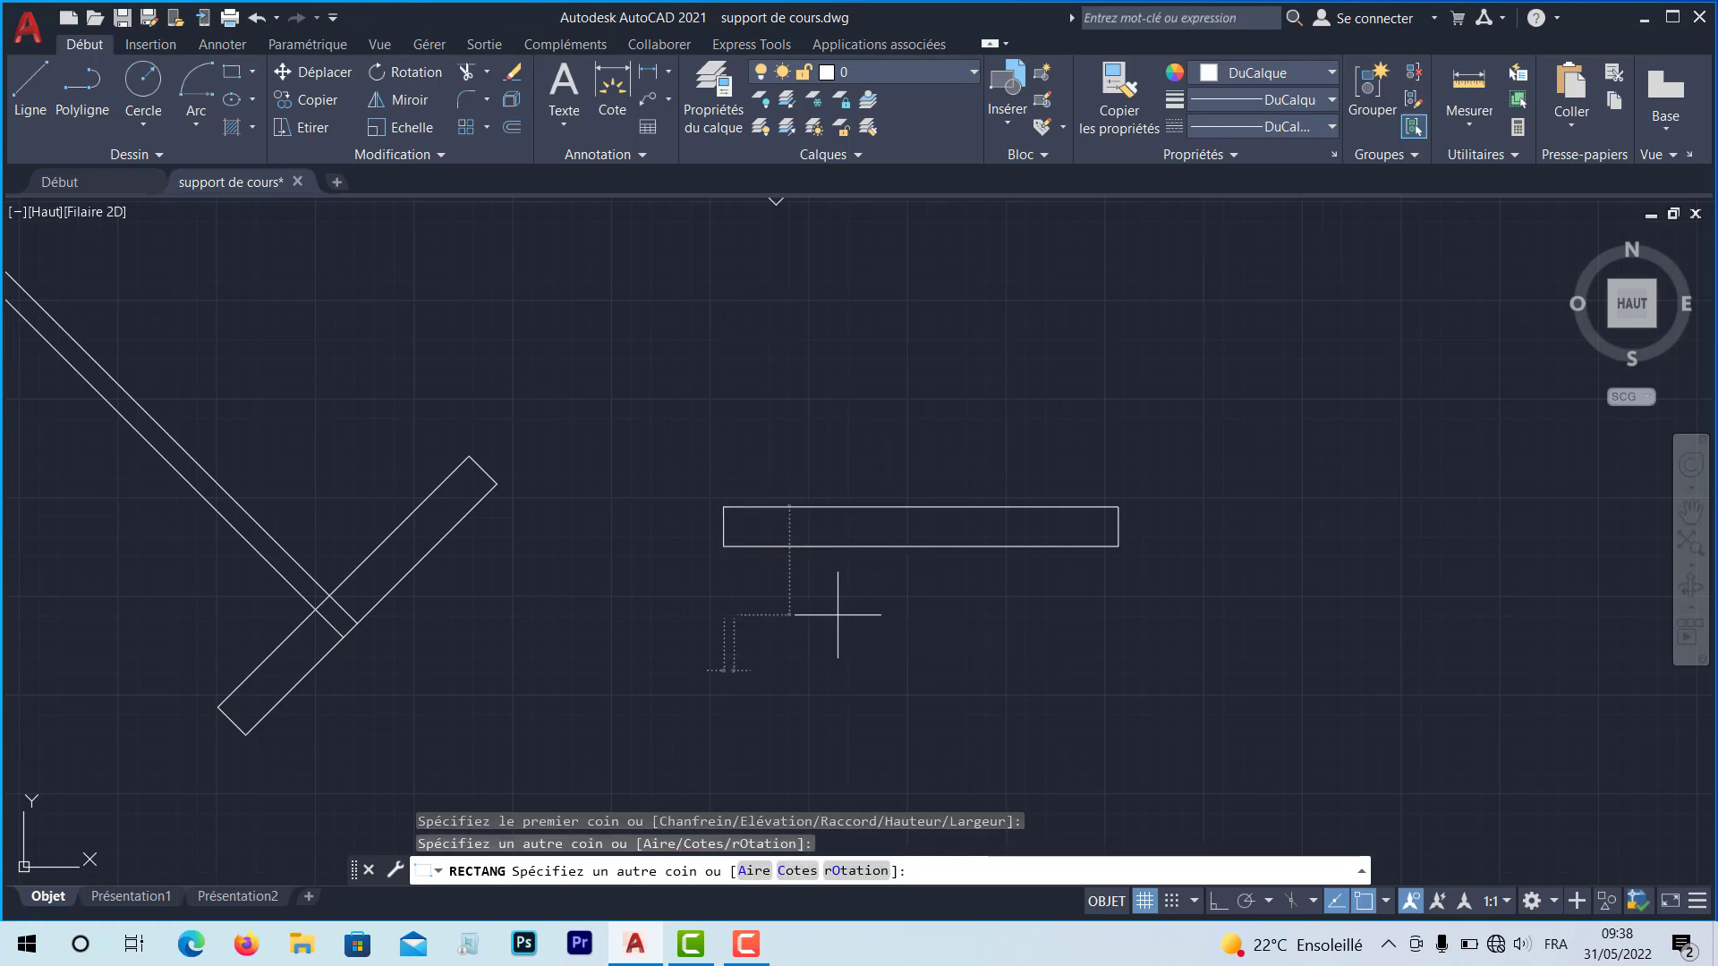
key("Return")
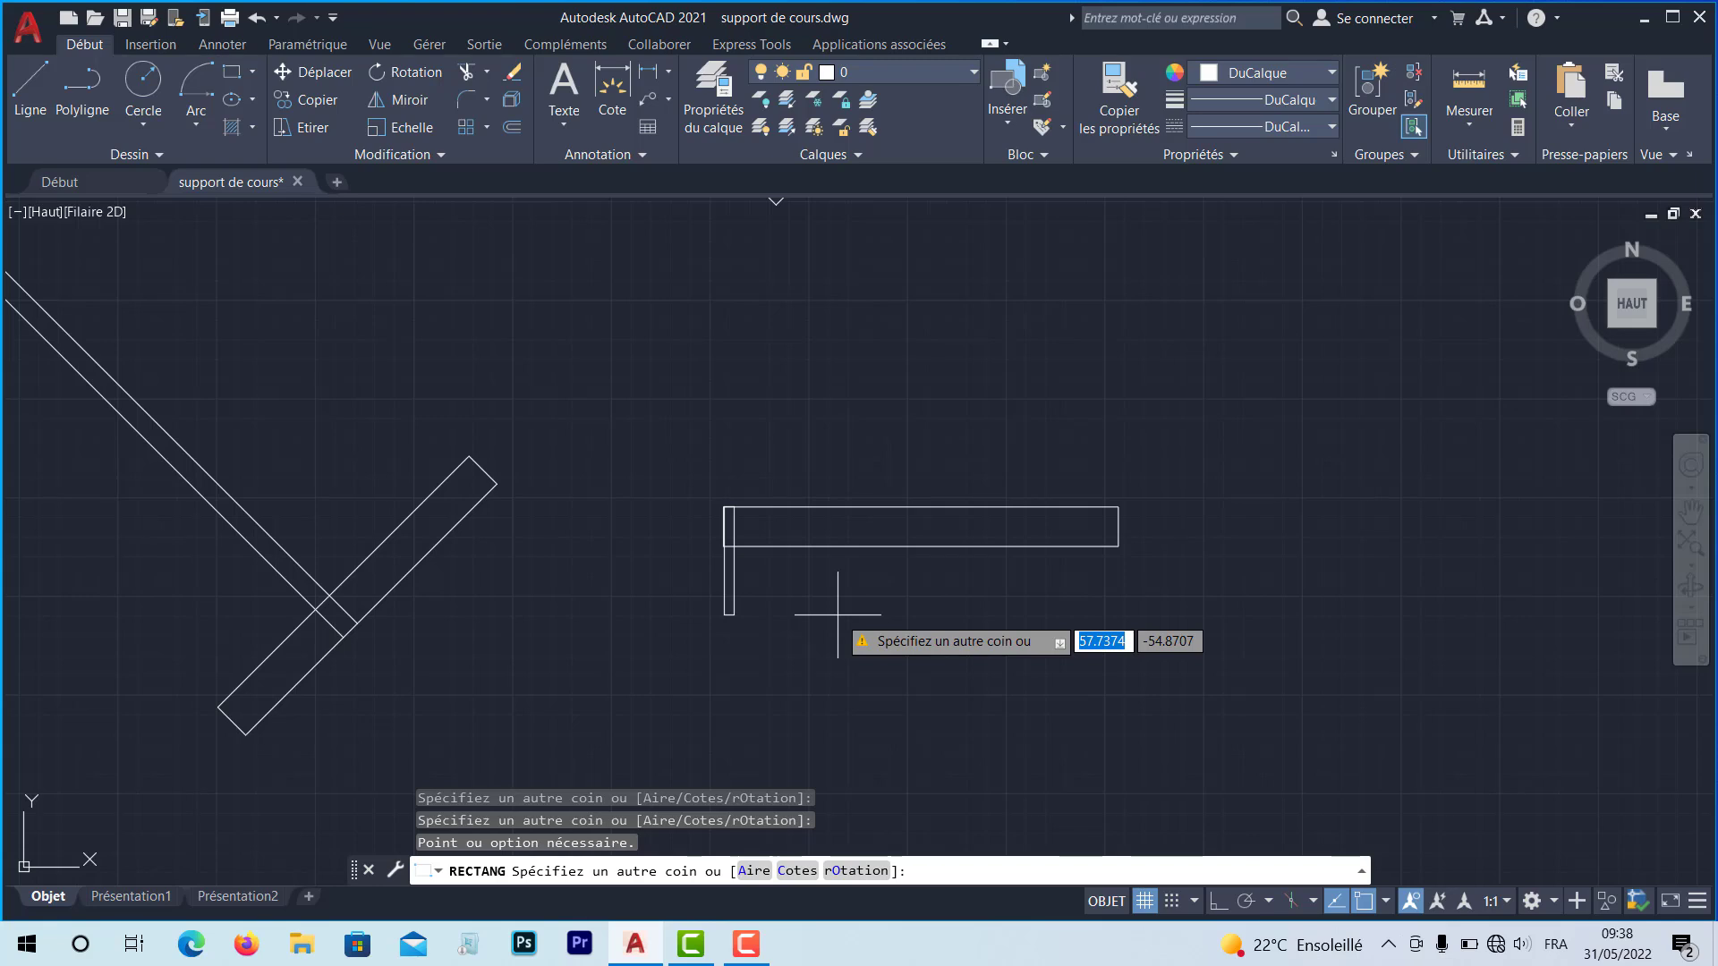
type("1")
key("Return")
type("5")
key("Return")
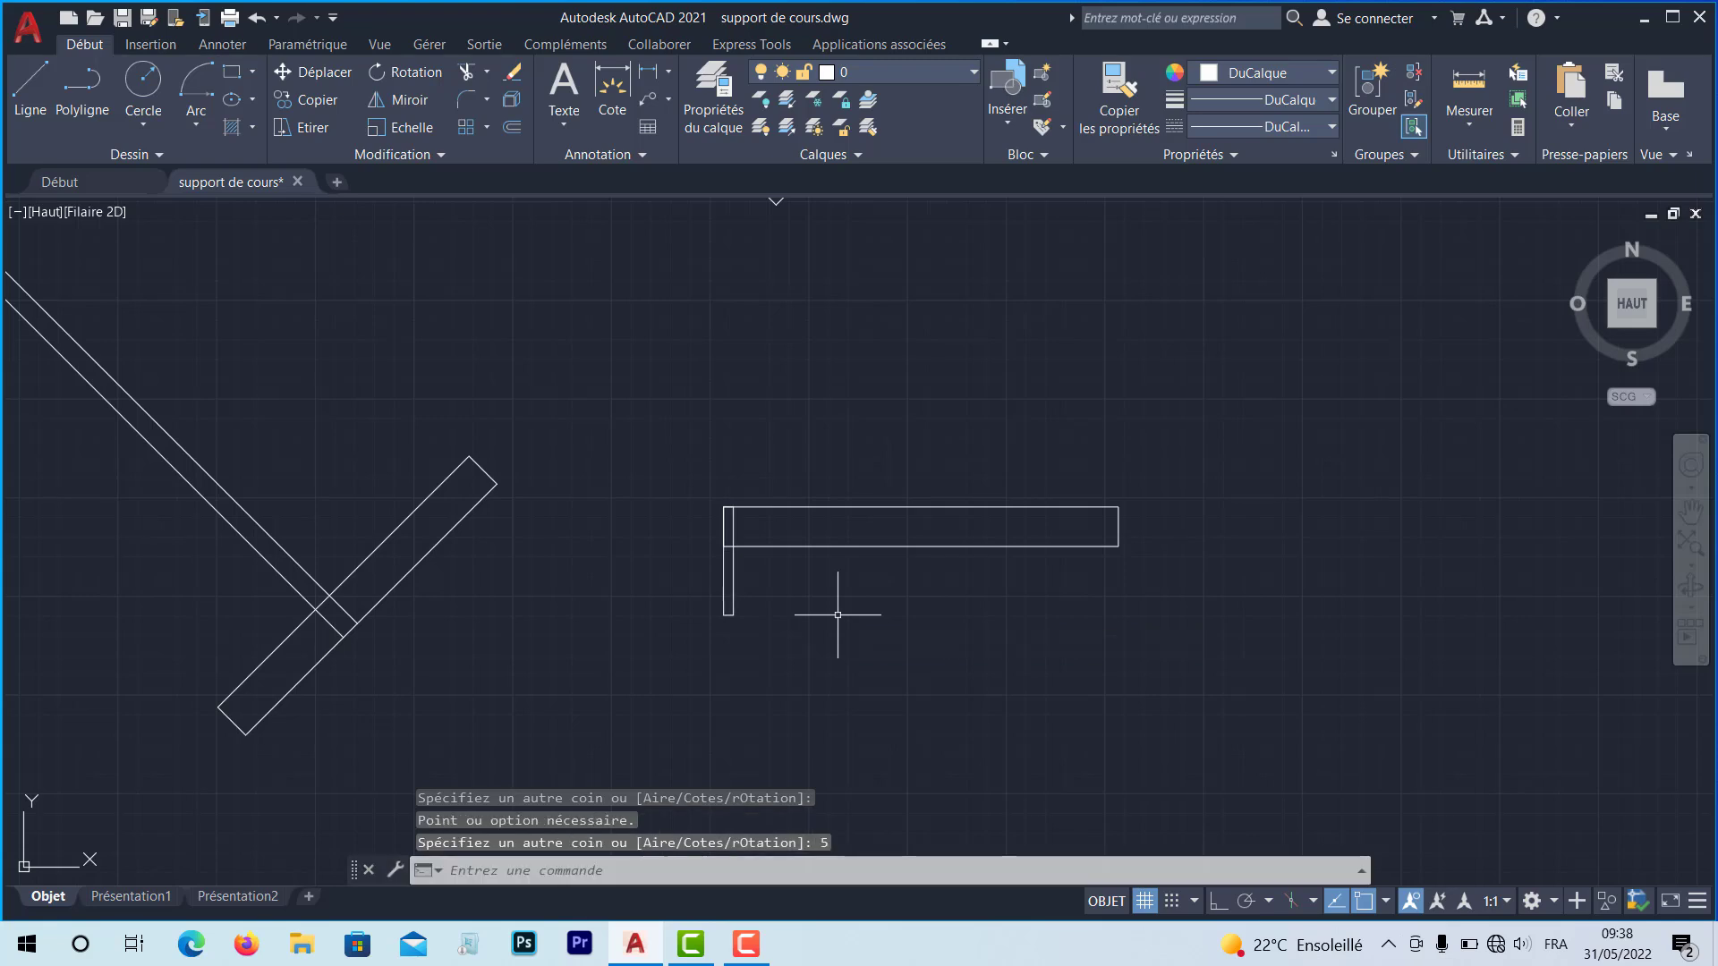
key("ctrl+z")
left_click(303, 72)
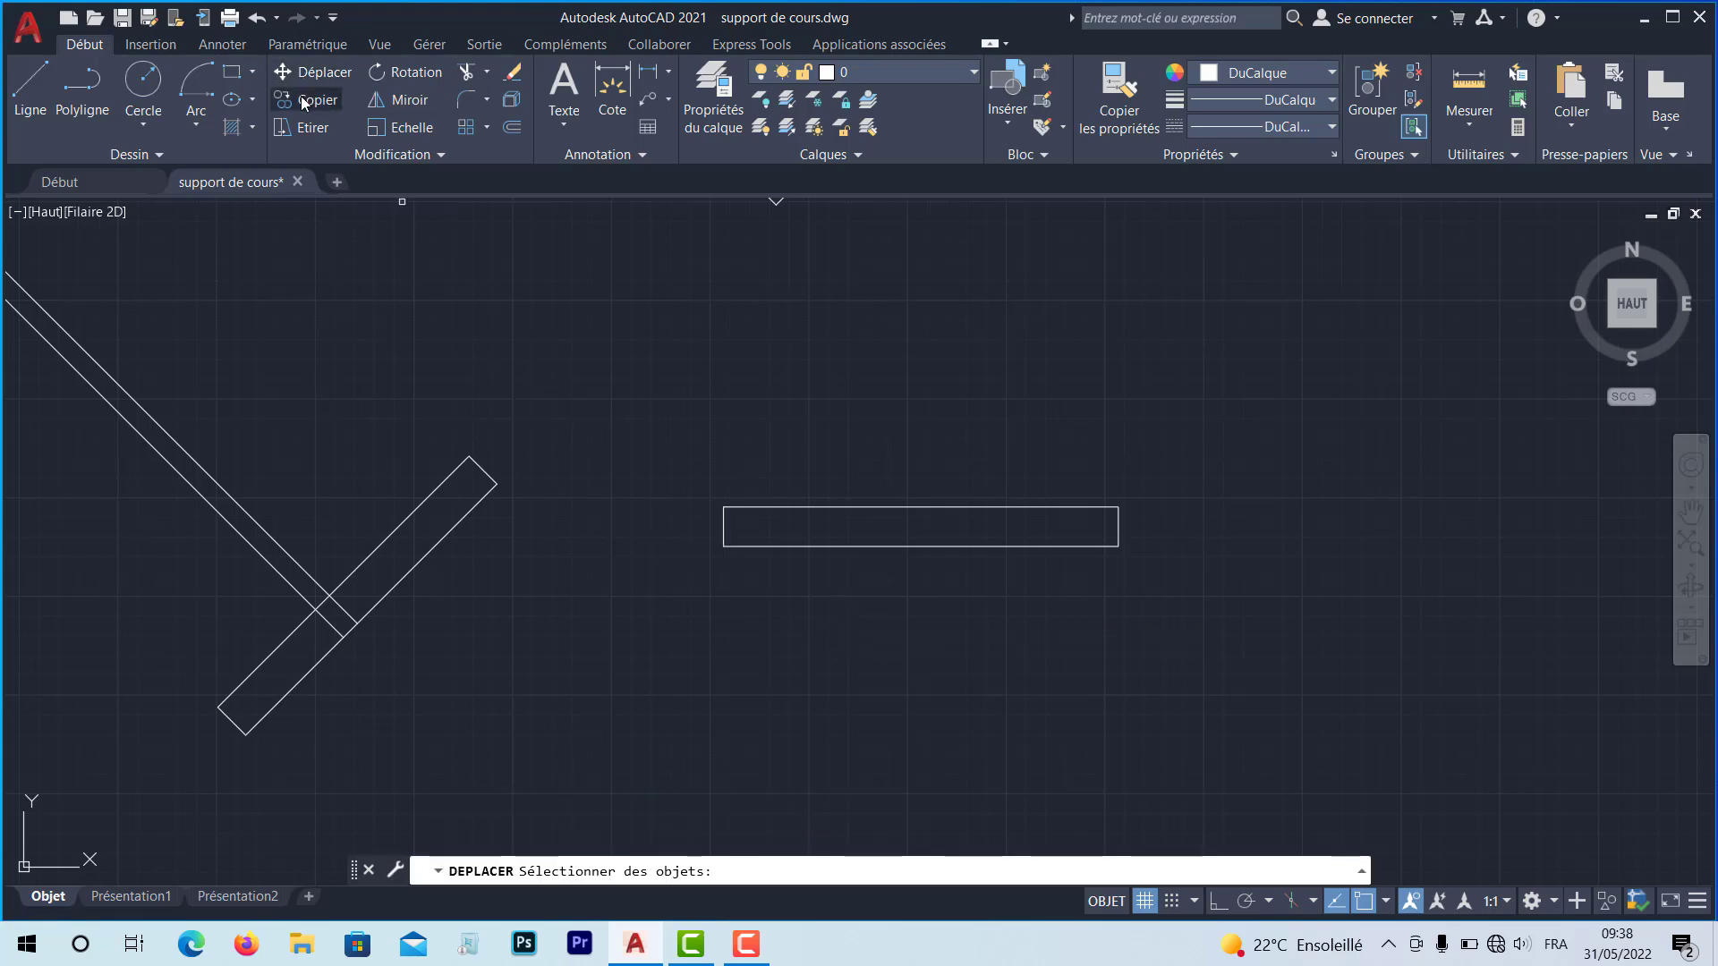
Draw a 5 by 5 square inside the 200 by 20 rectangle, starting from its upper-left corner
left_click(240, 75)
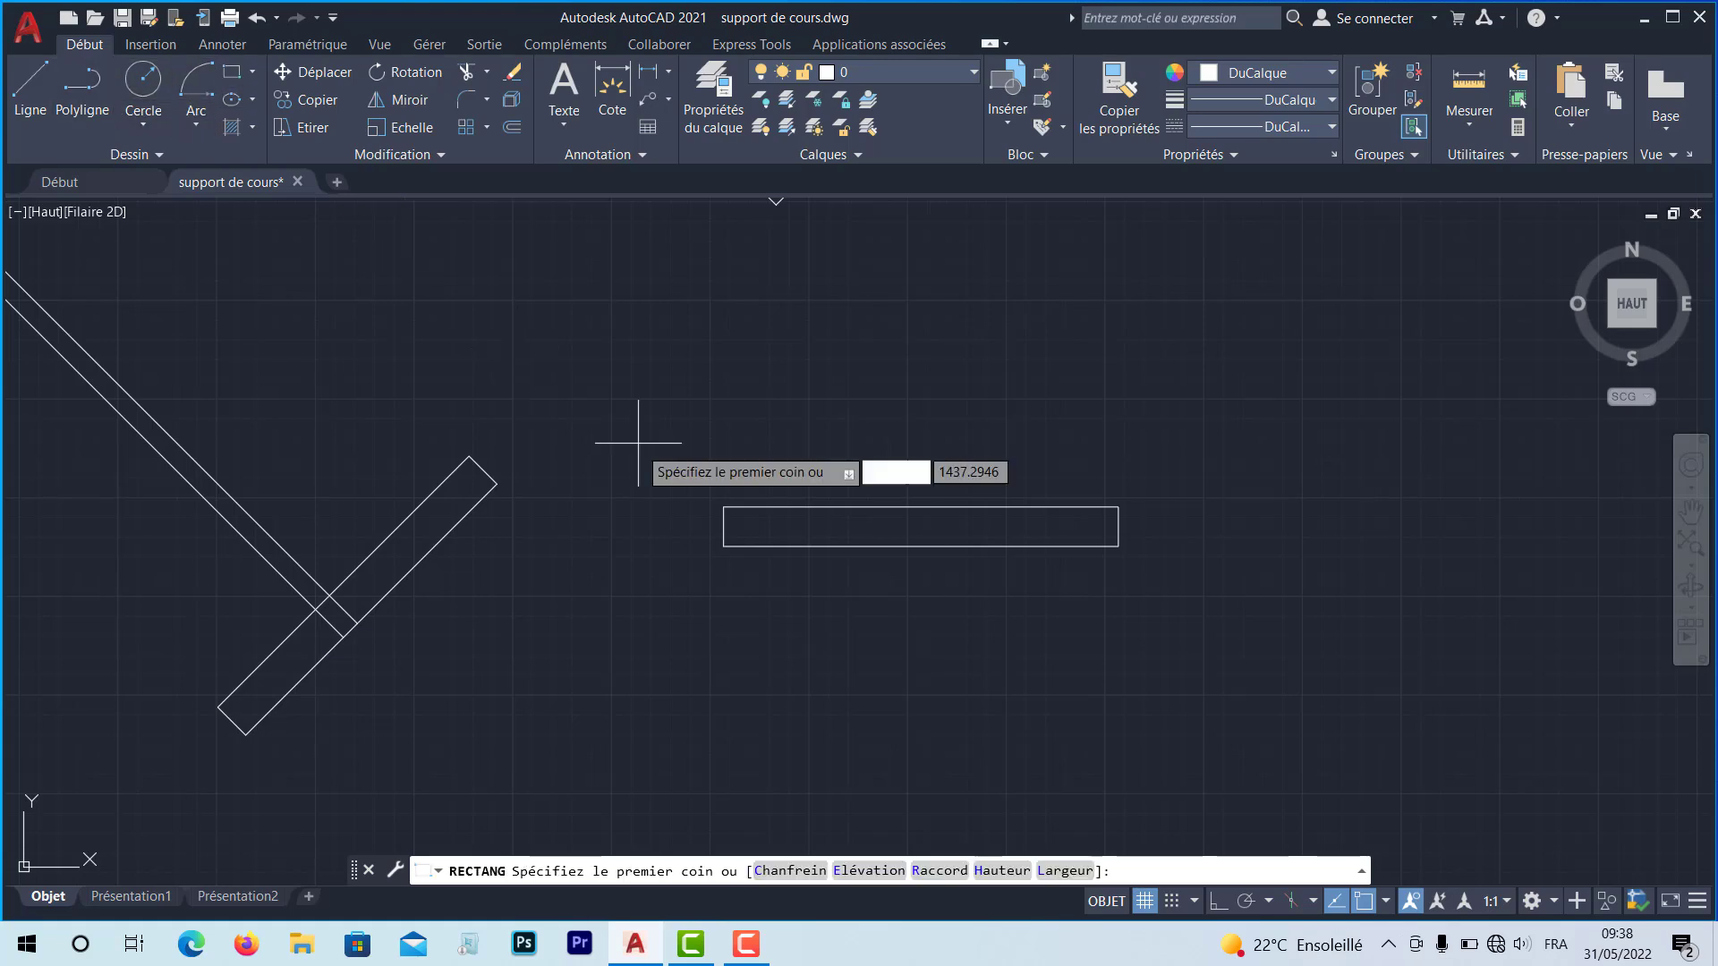
left_click(724, 507)
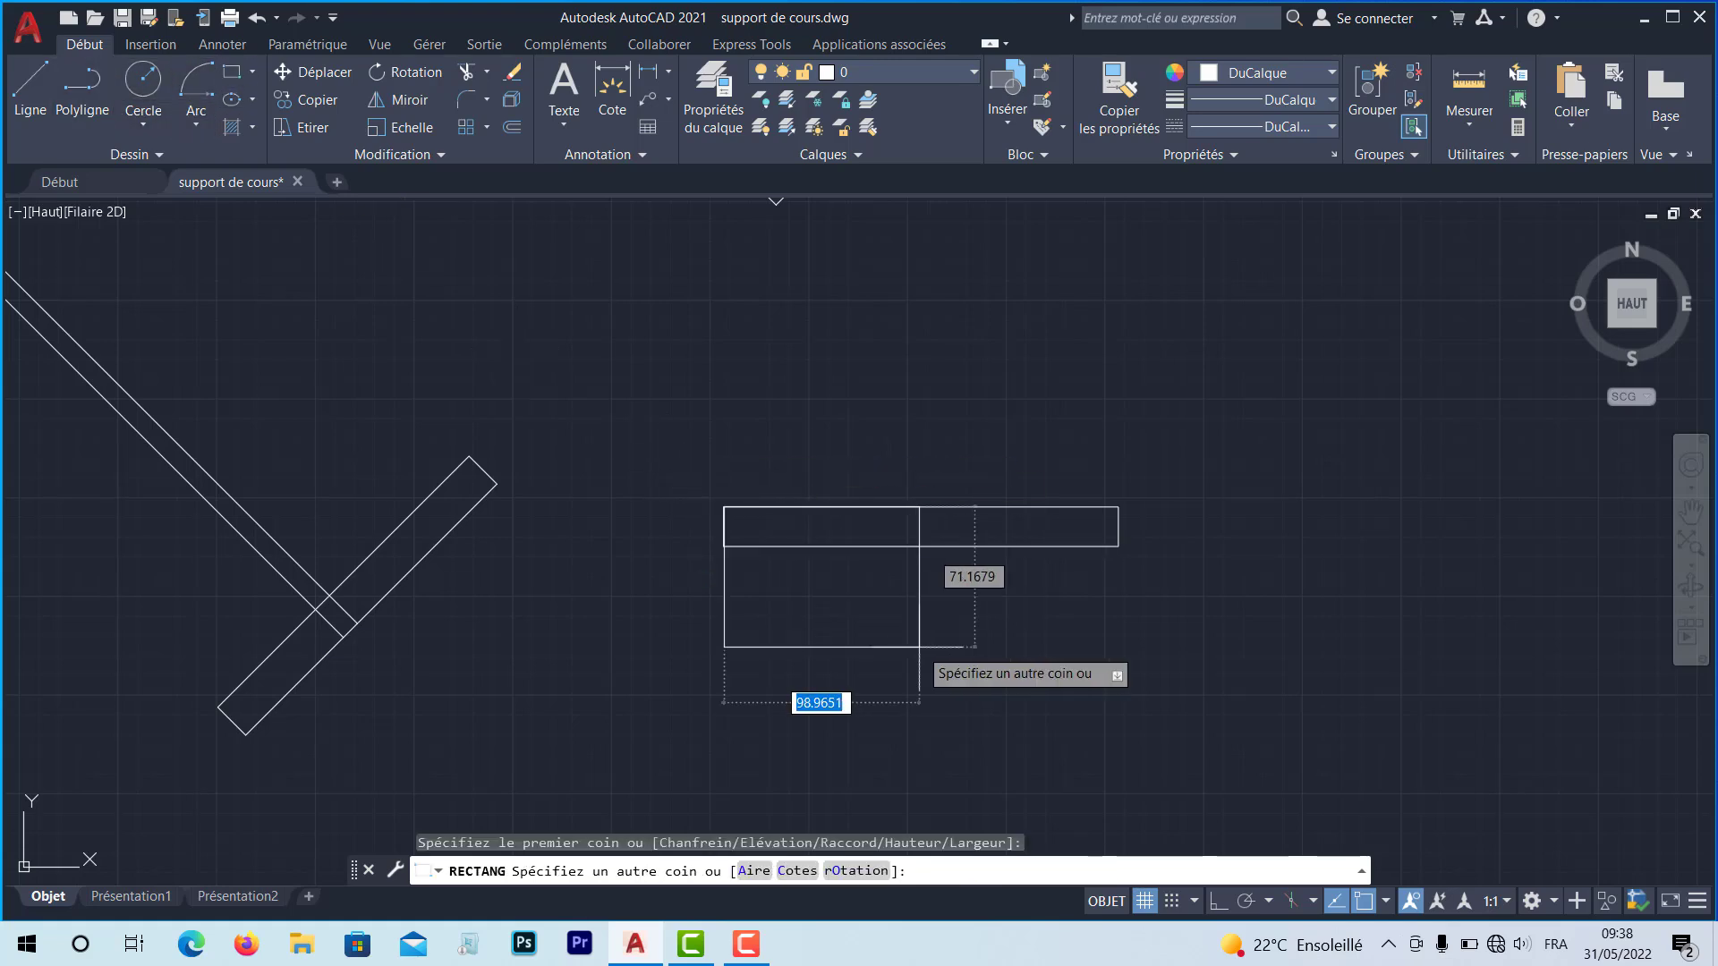
type("5")
key("Tab")
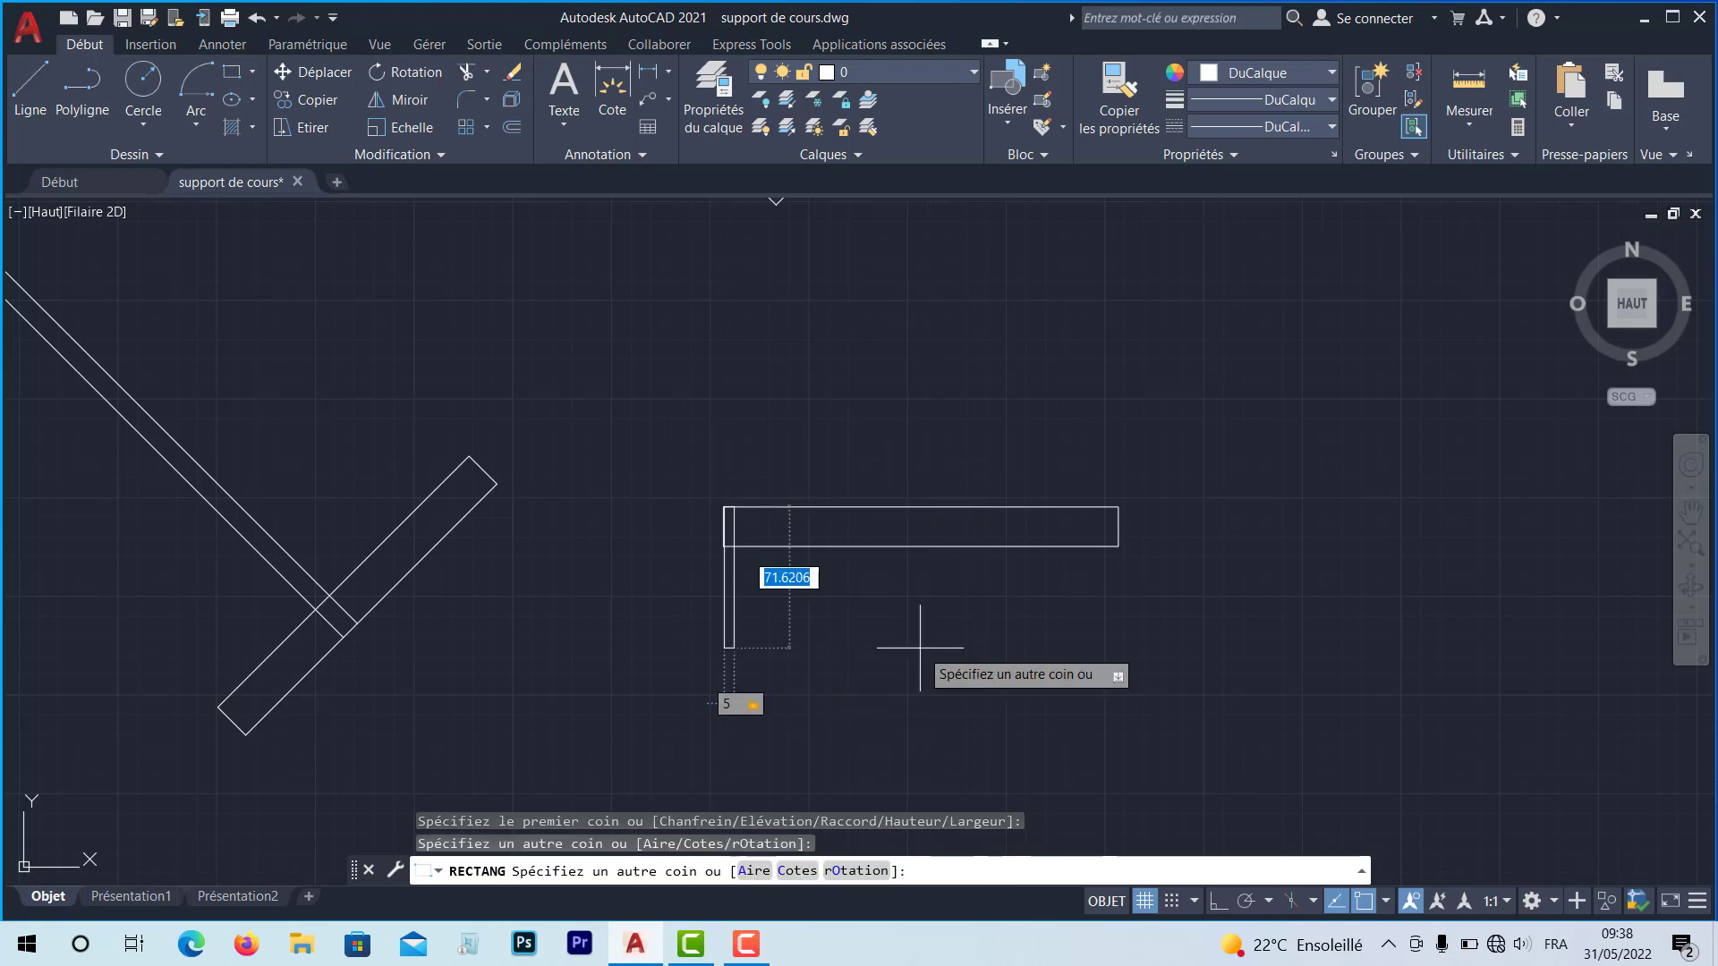
type("5")
key("Return")
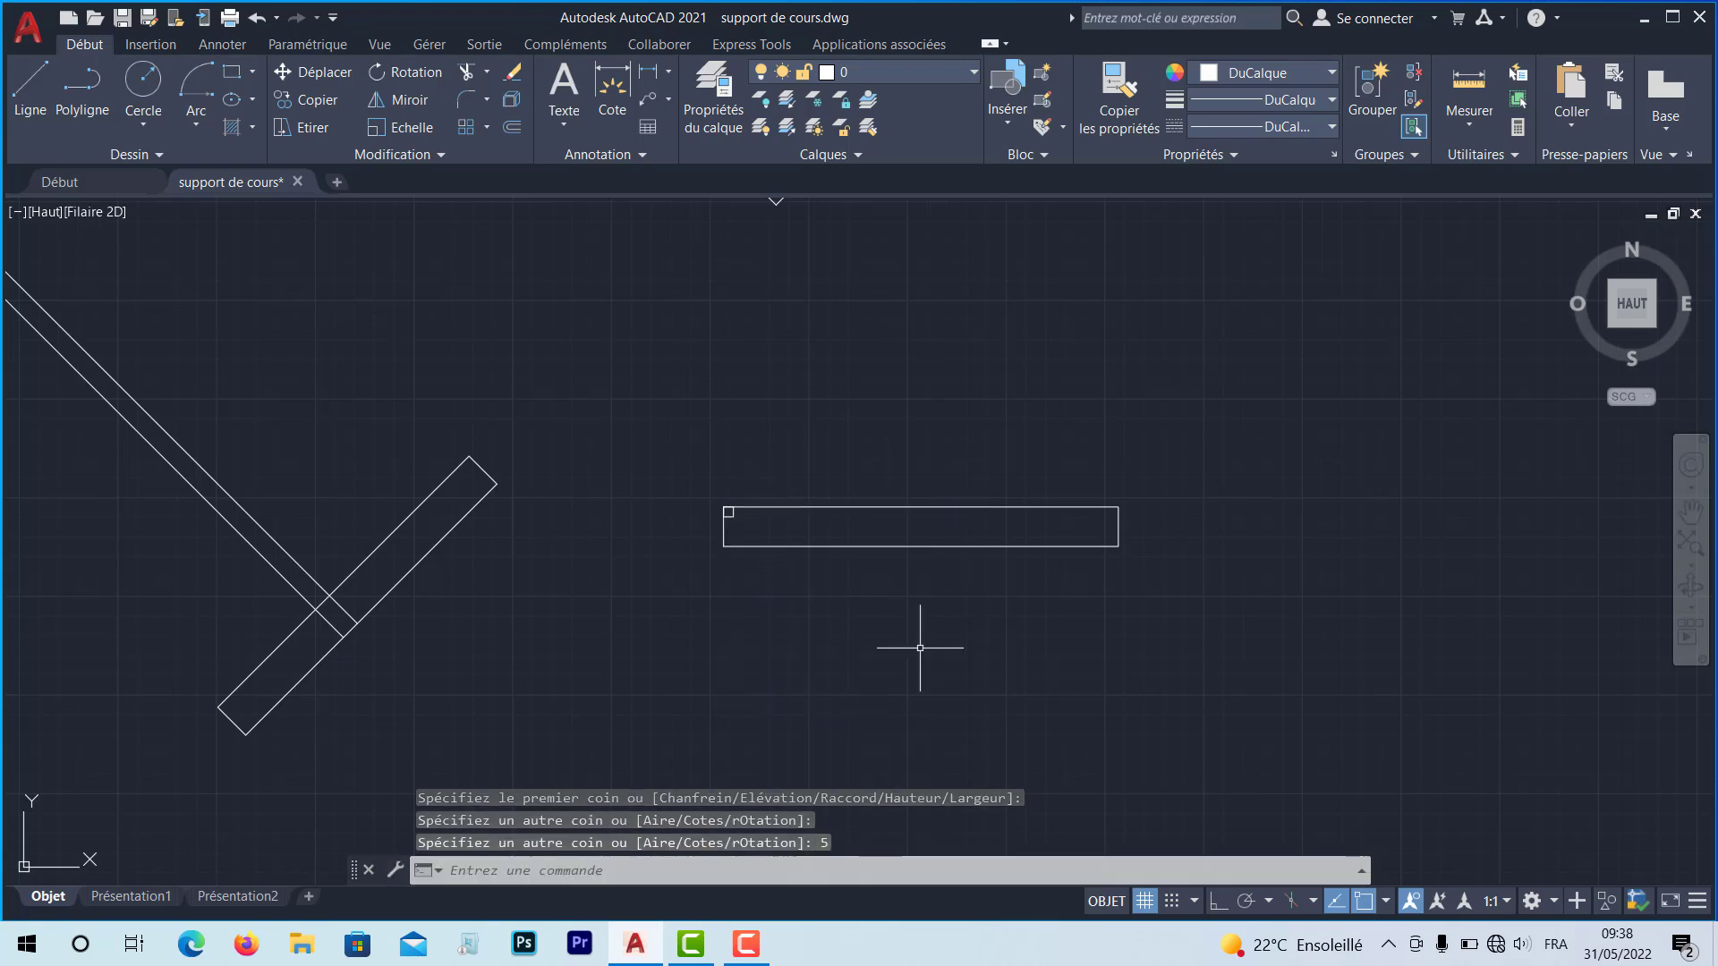
Copy the 5 by 5 square straight down into the lower-left corner of the 200 by 20 rectangle
scroll(742, 512, "up", 5)
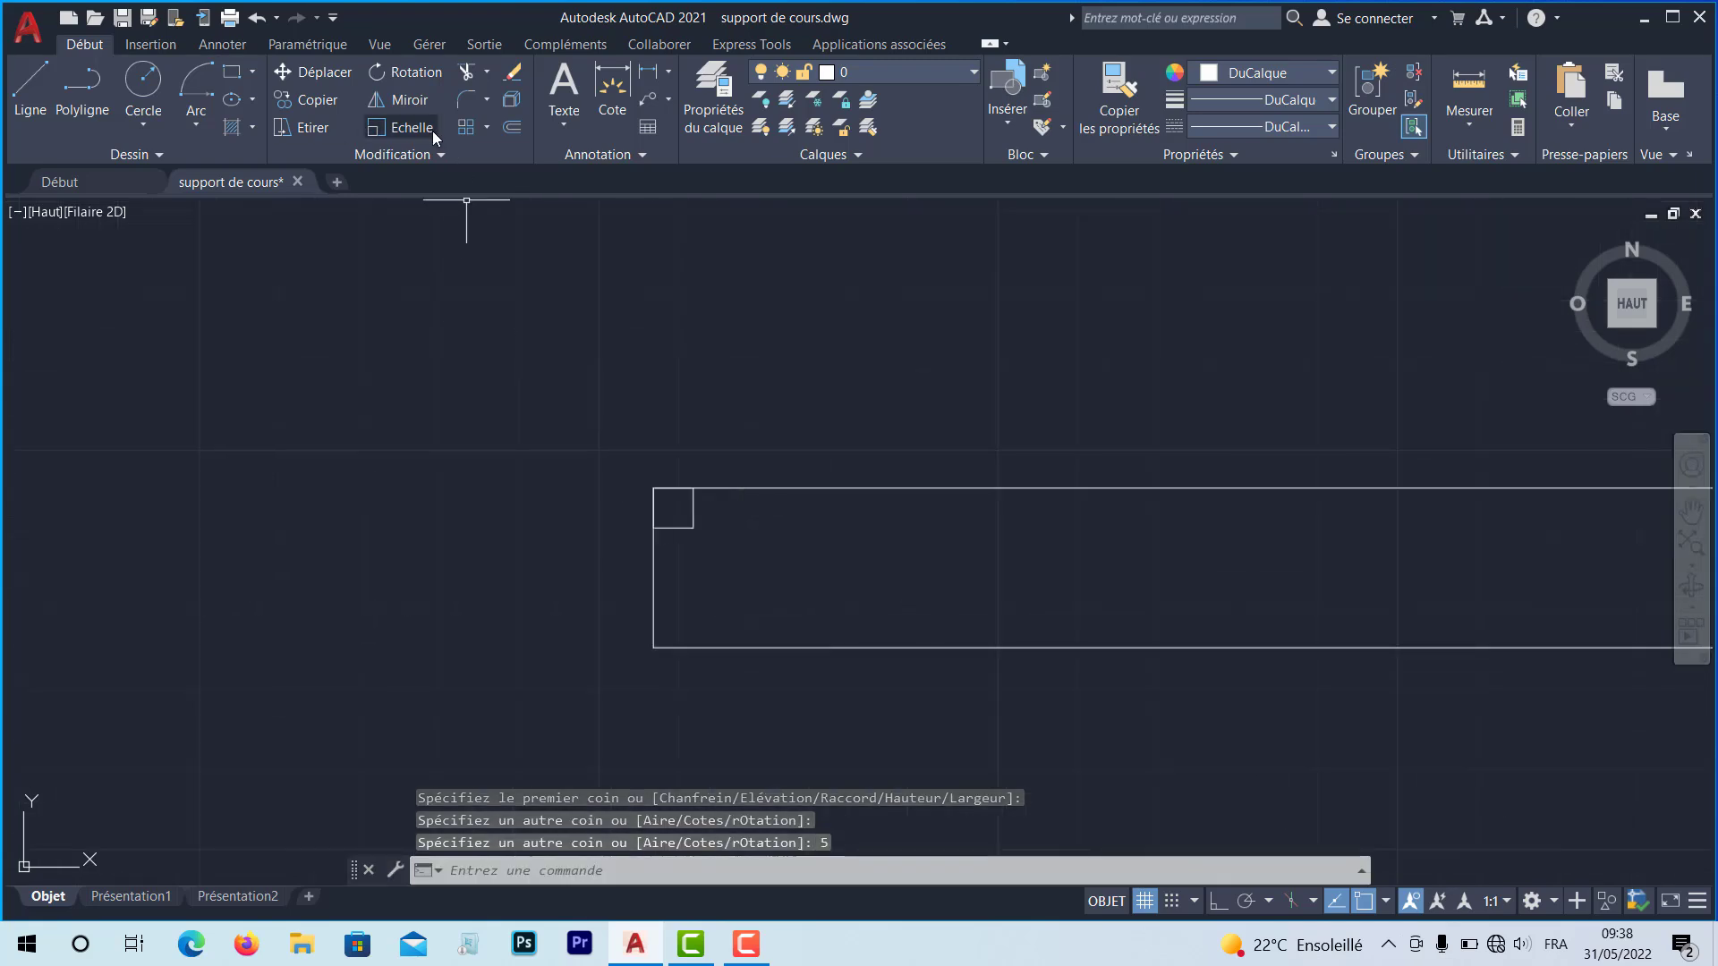
left_click(320, 99)
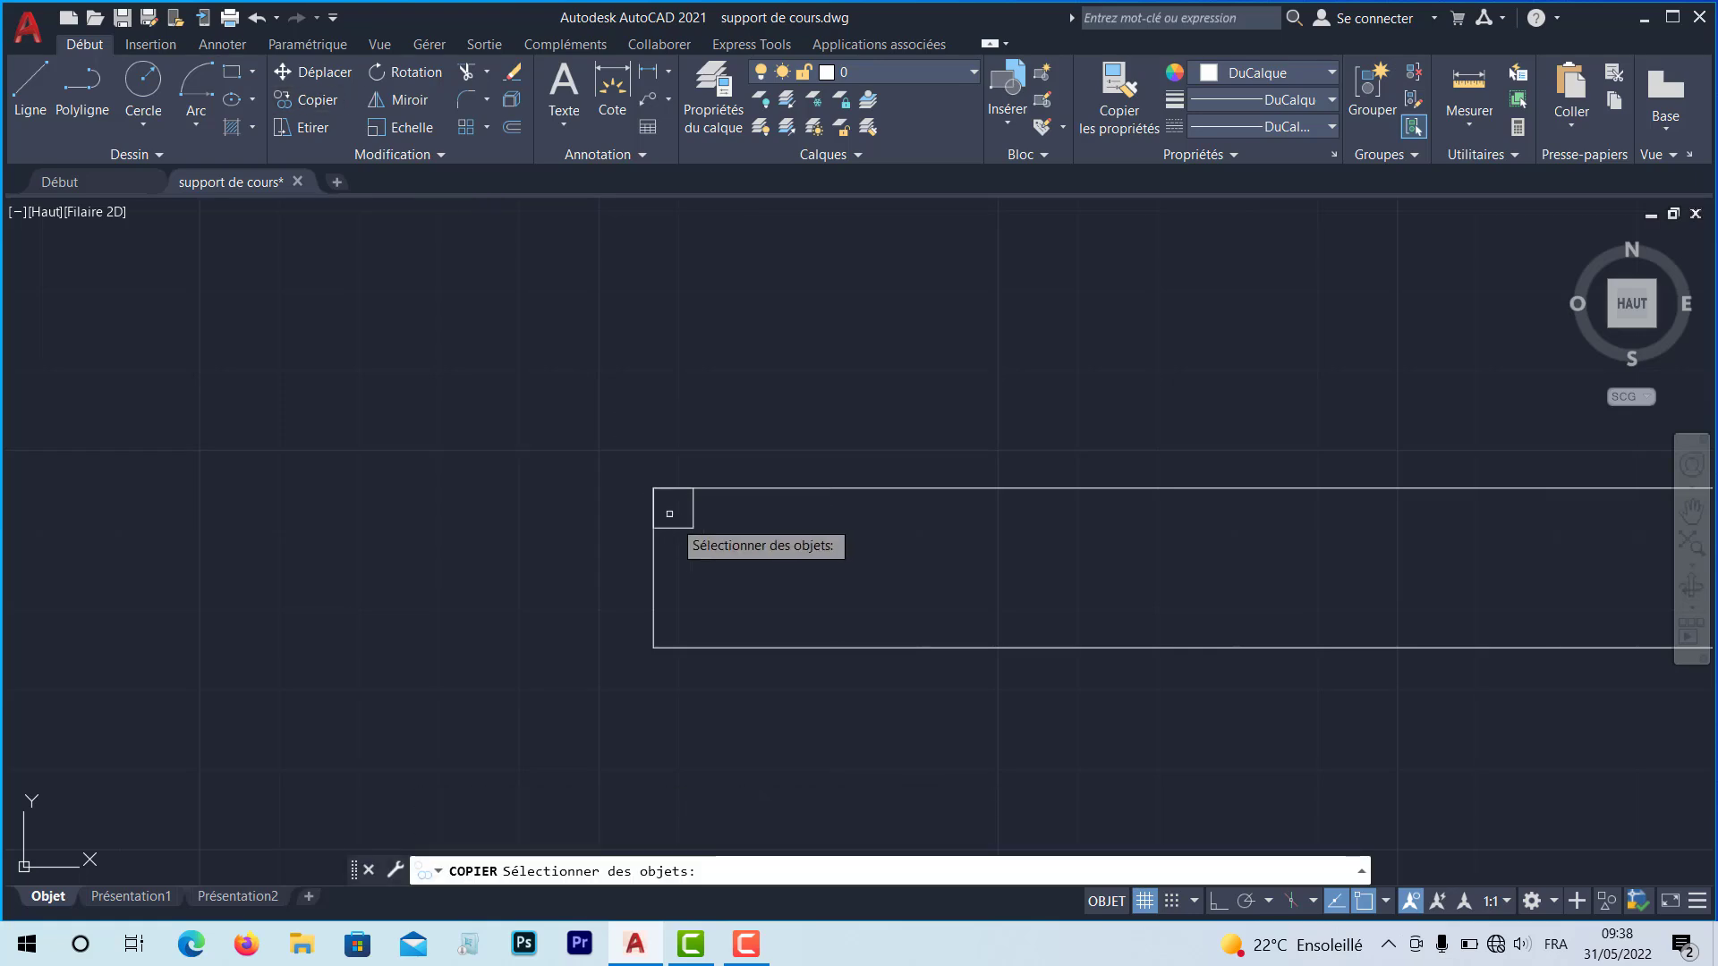
left_click(661, 503)
key("Return")
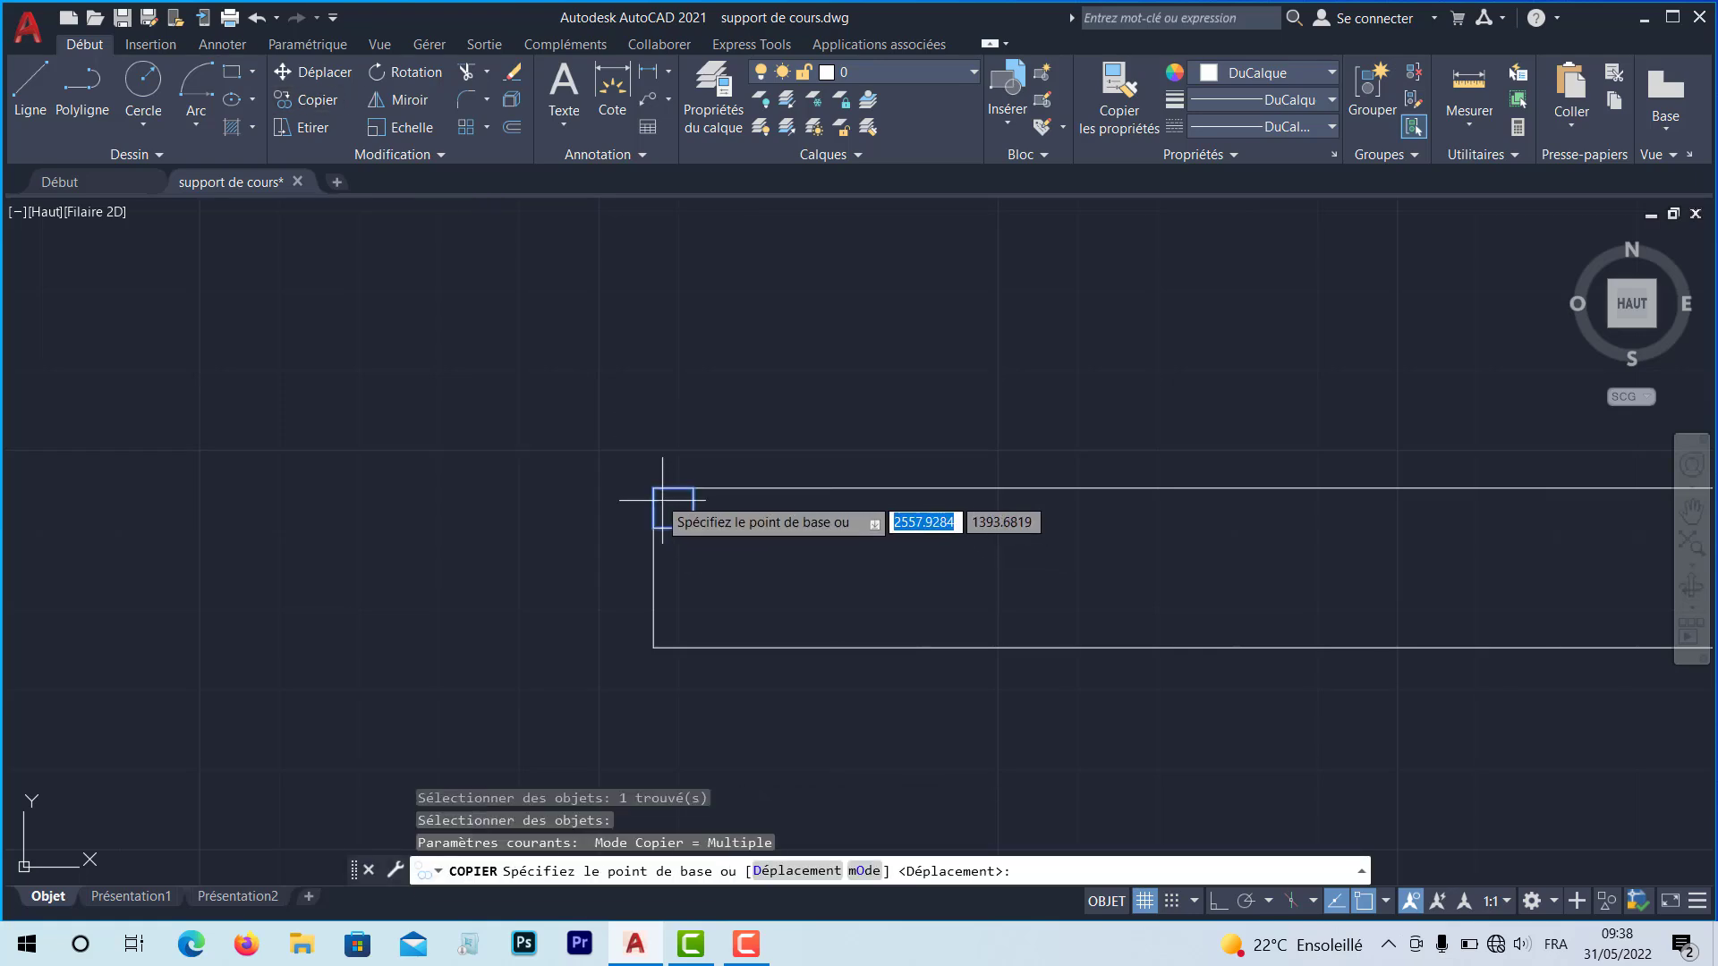
left_click(663, 501)
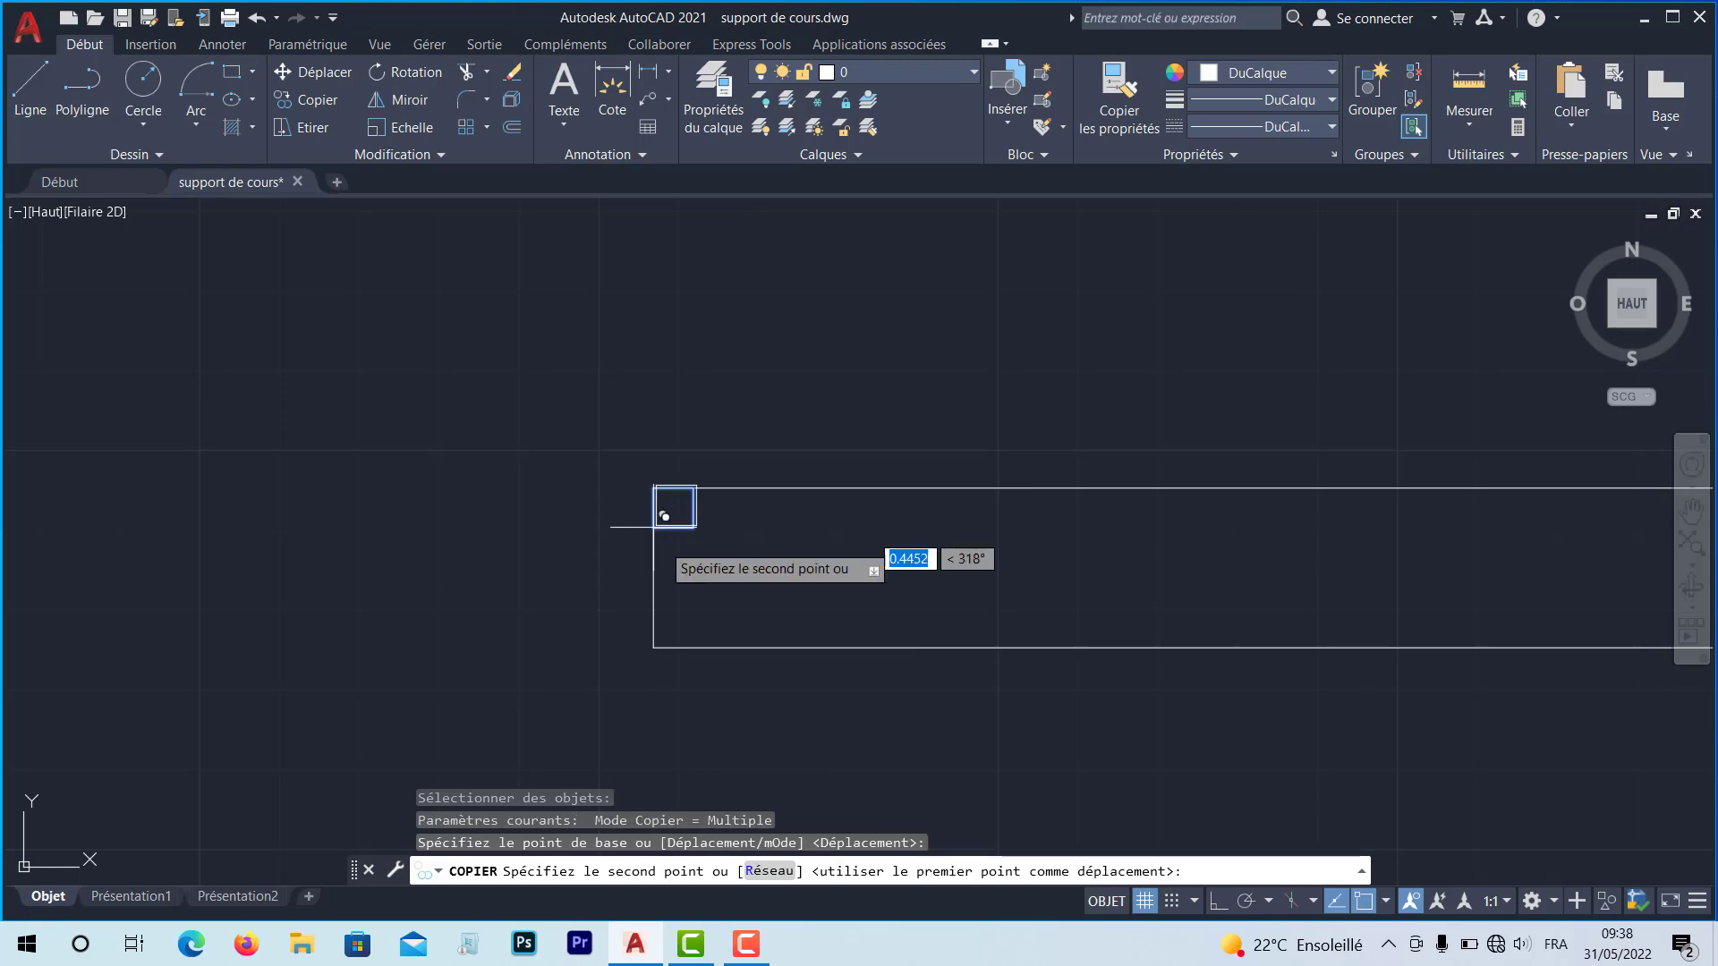
left_click(665, 636)
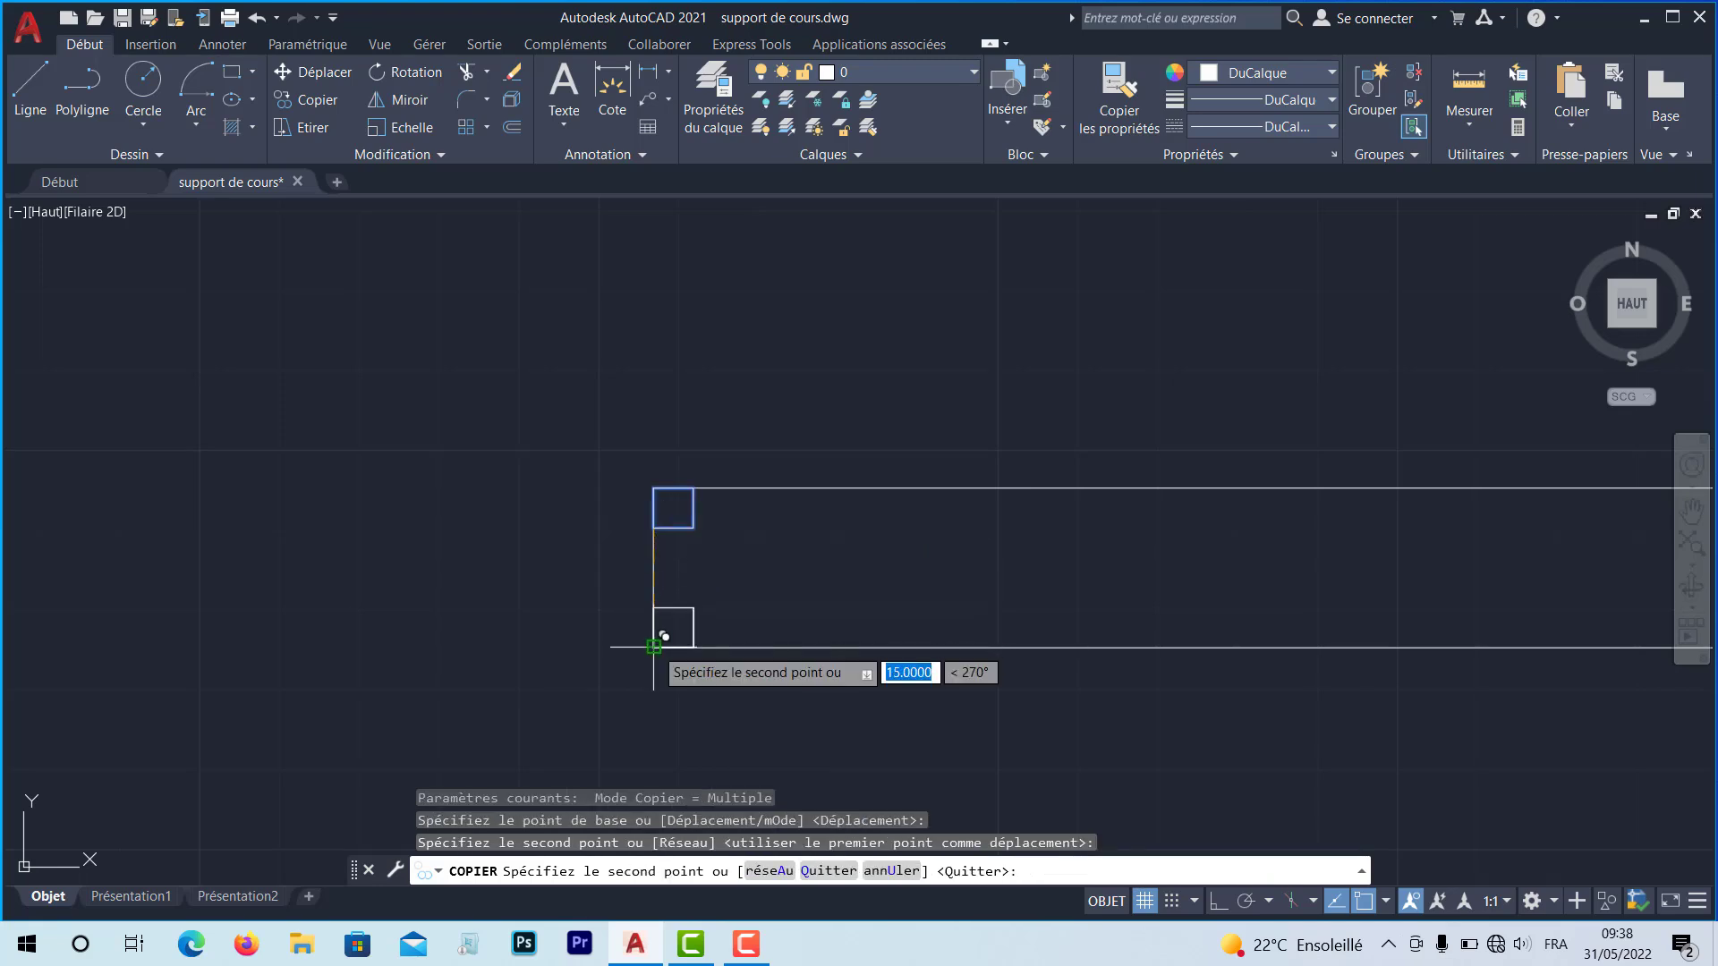
key("Return")
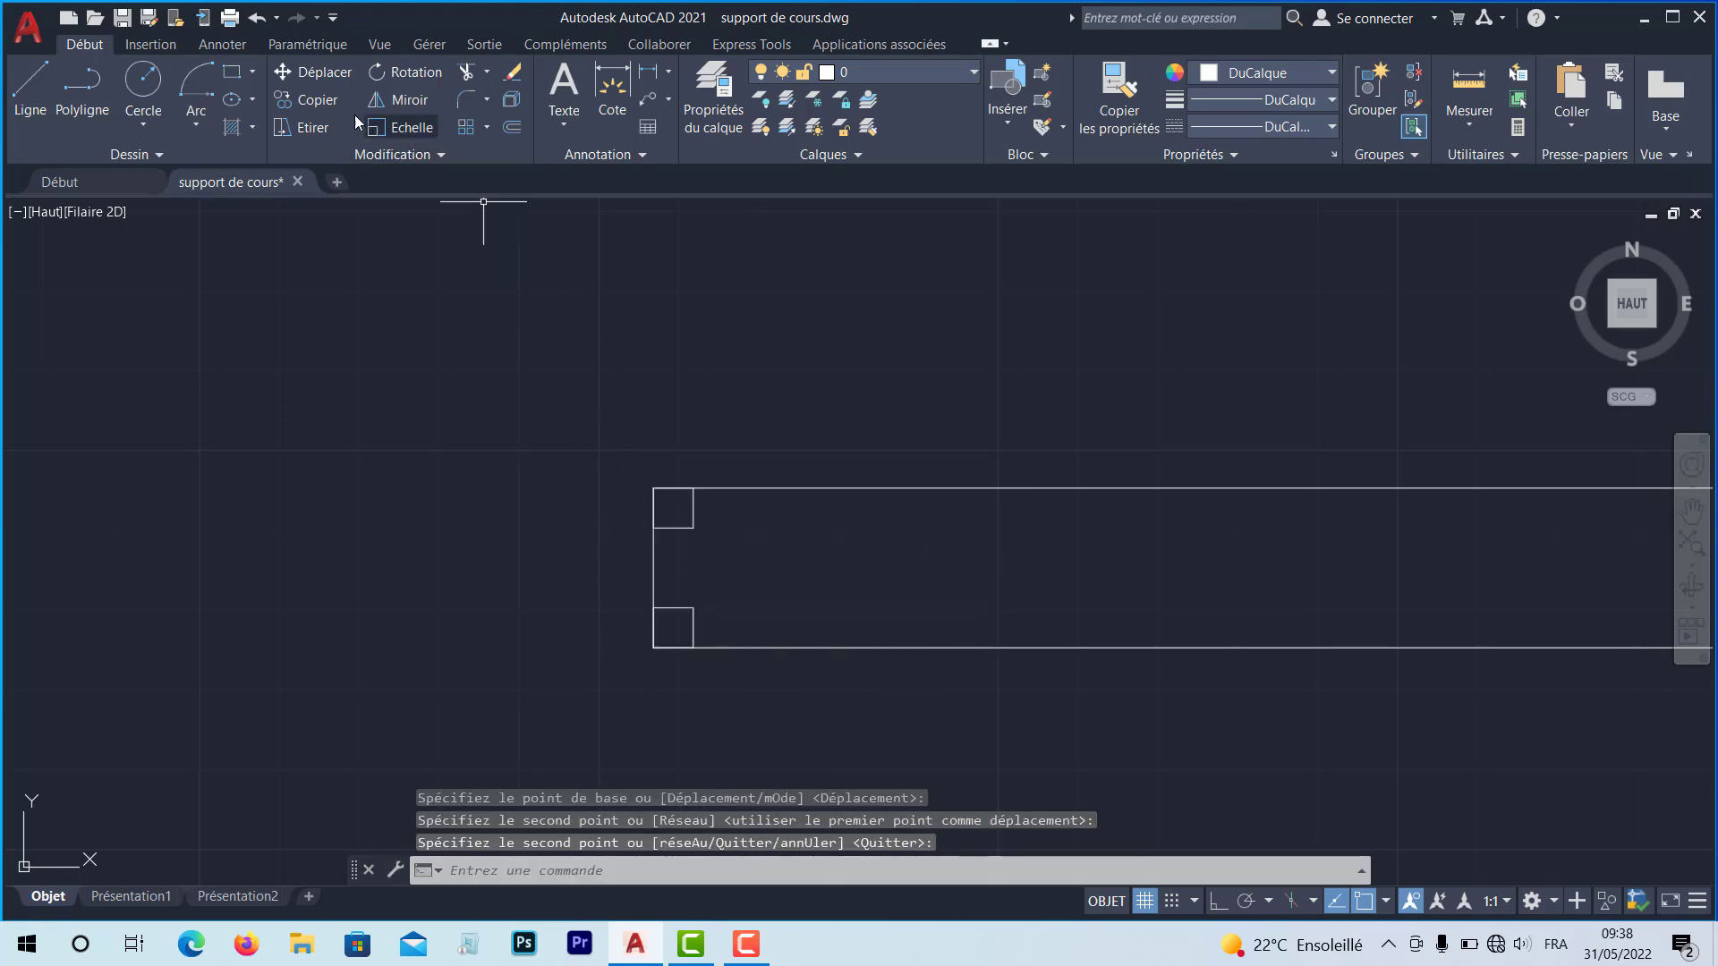
Copy both corner squares to the opposite end of the long rectangle, placing them in its upper-right and lower-right corners
left_click(319, 101)
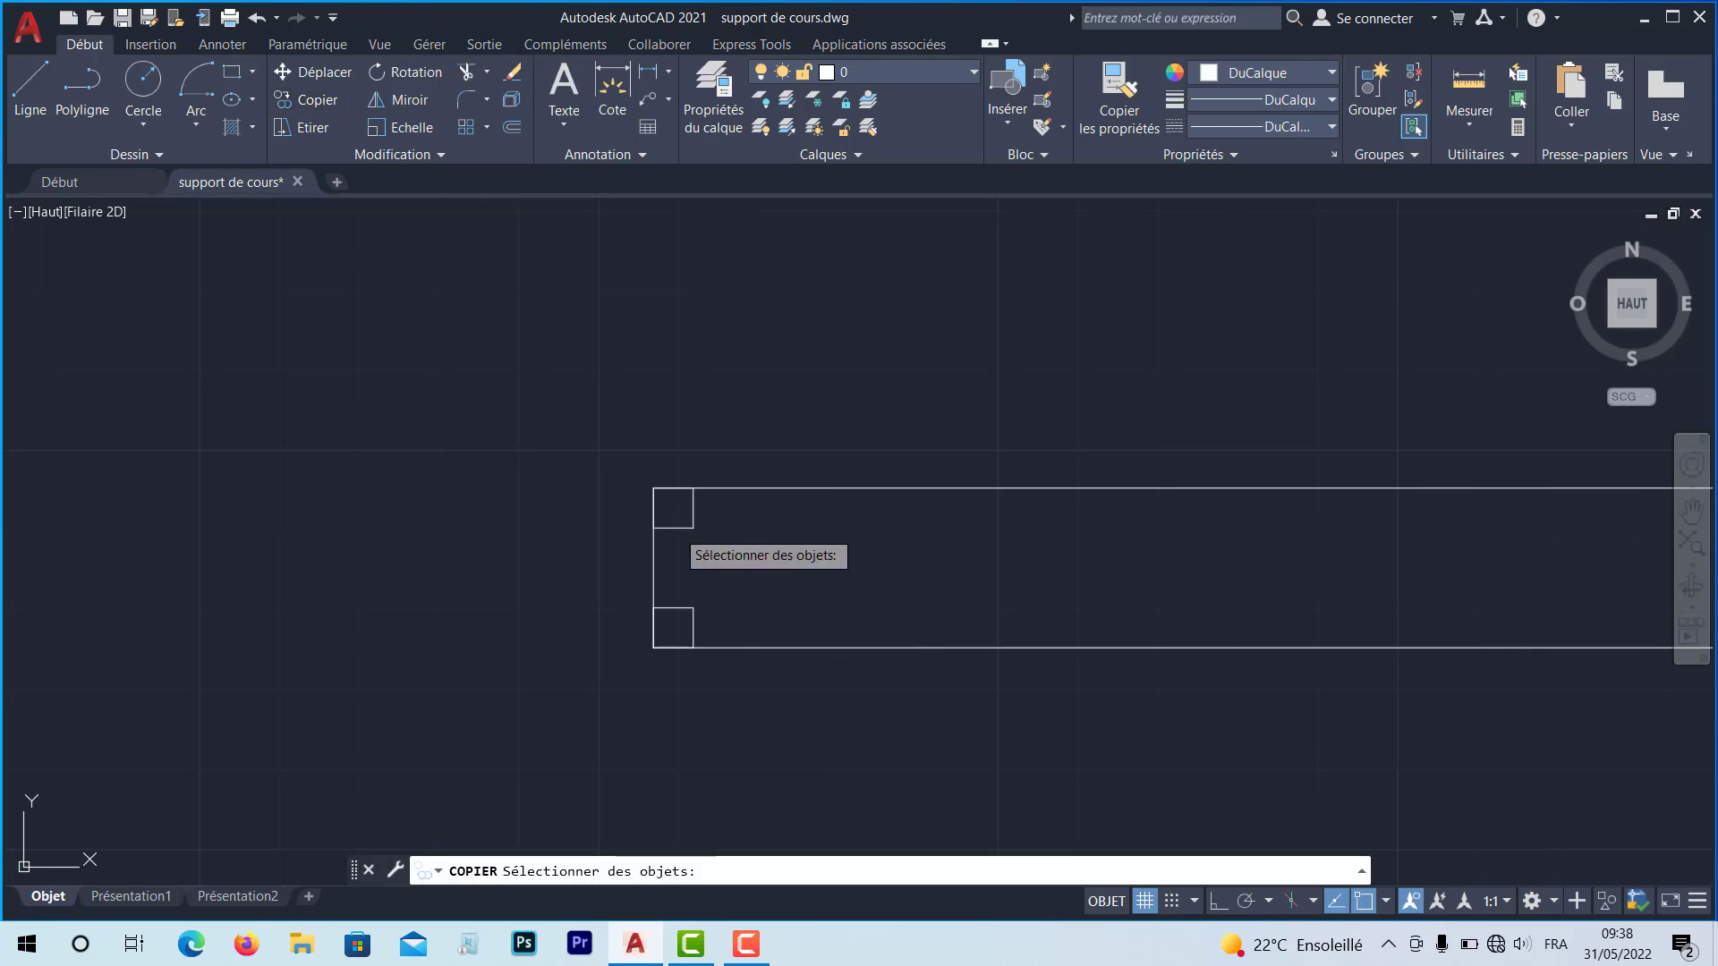
left_click(674, 528)
left_click(682, 607)
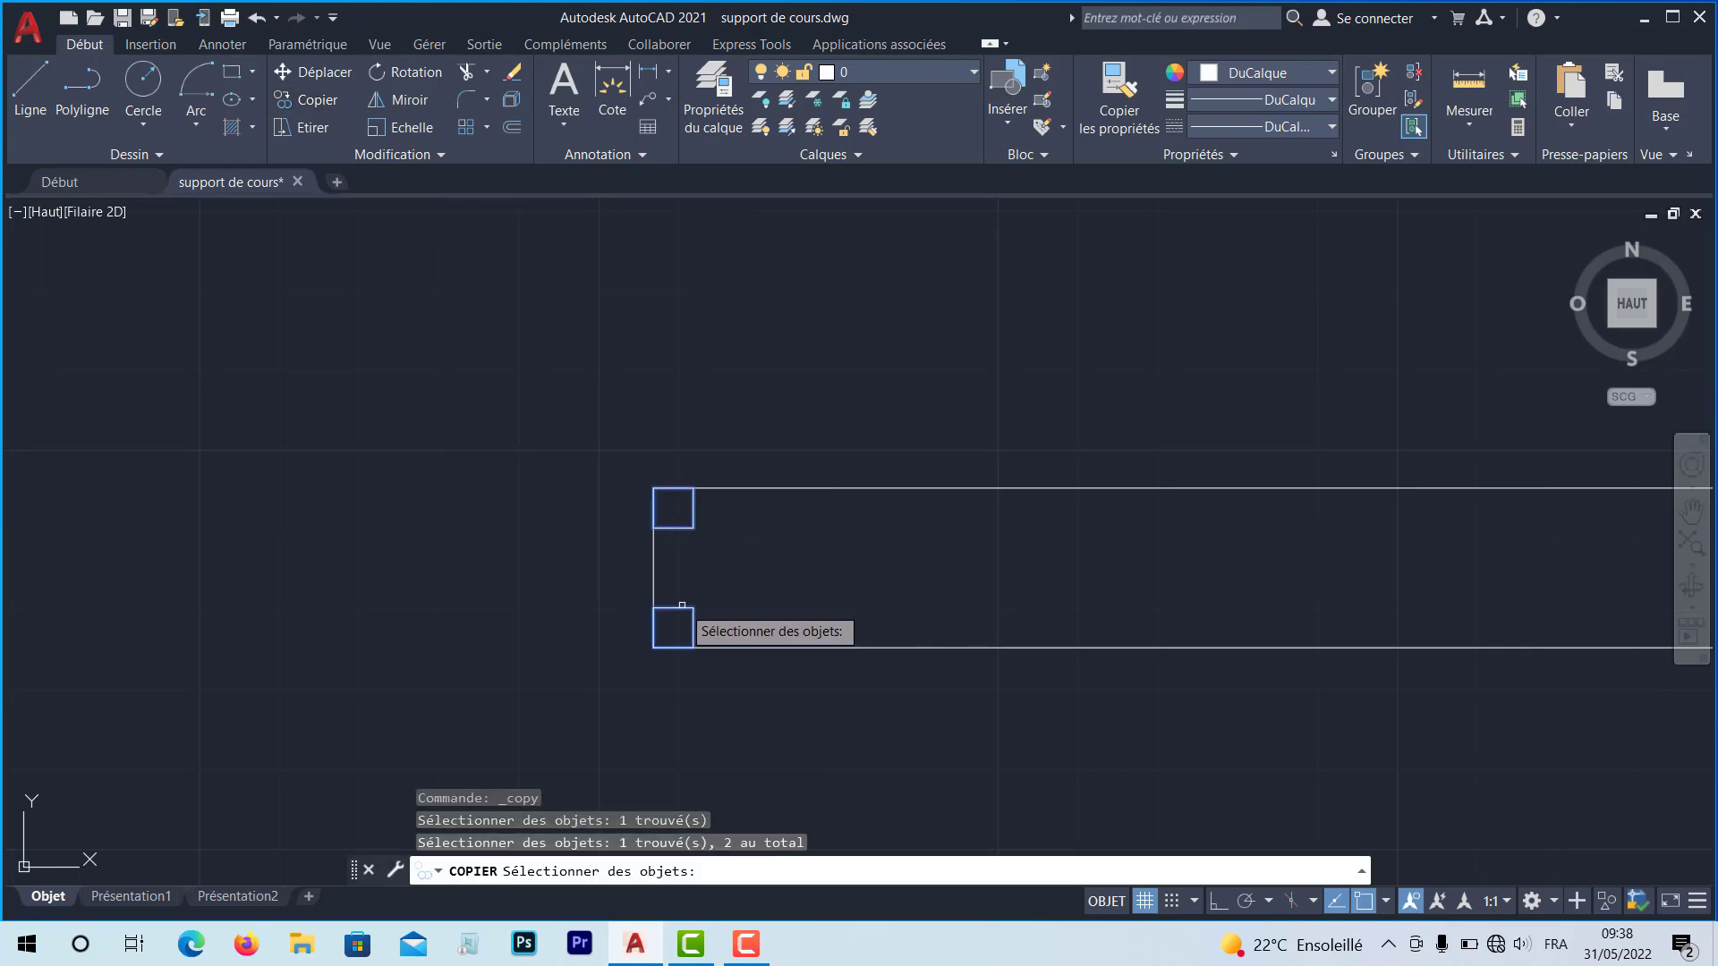
key("Return")
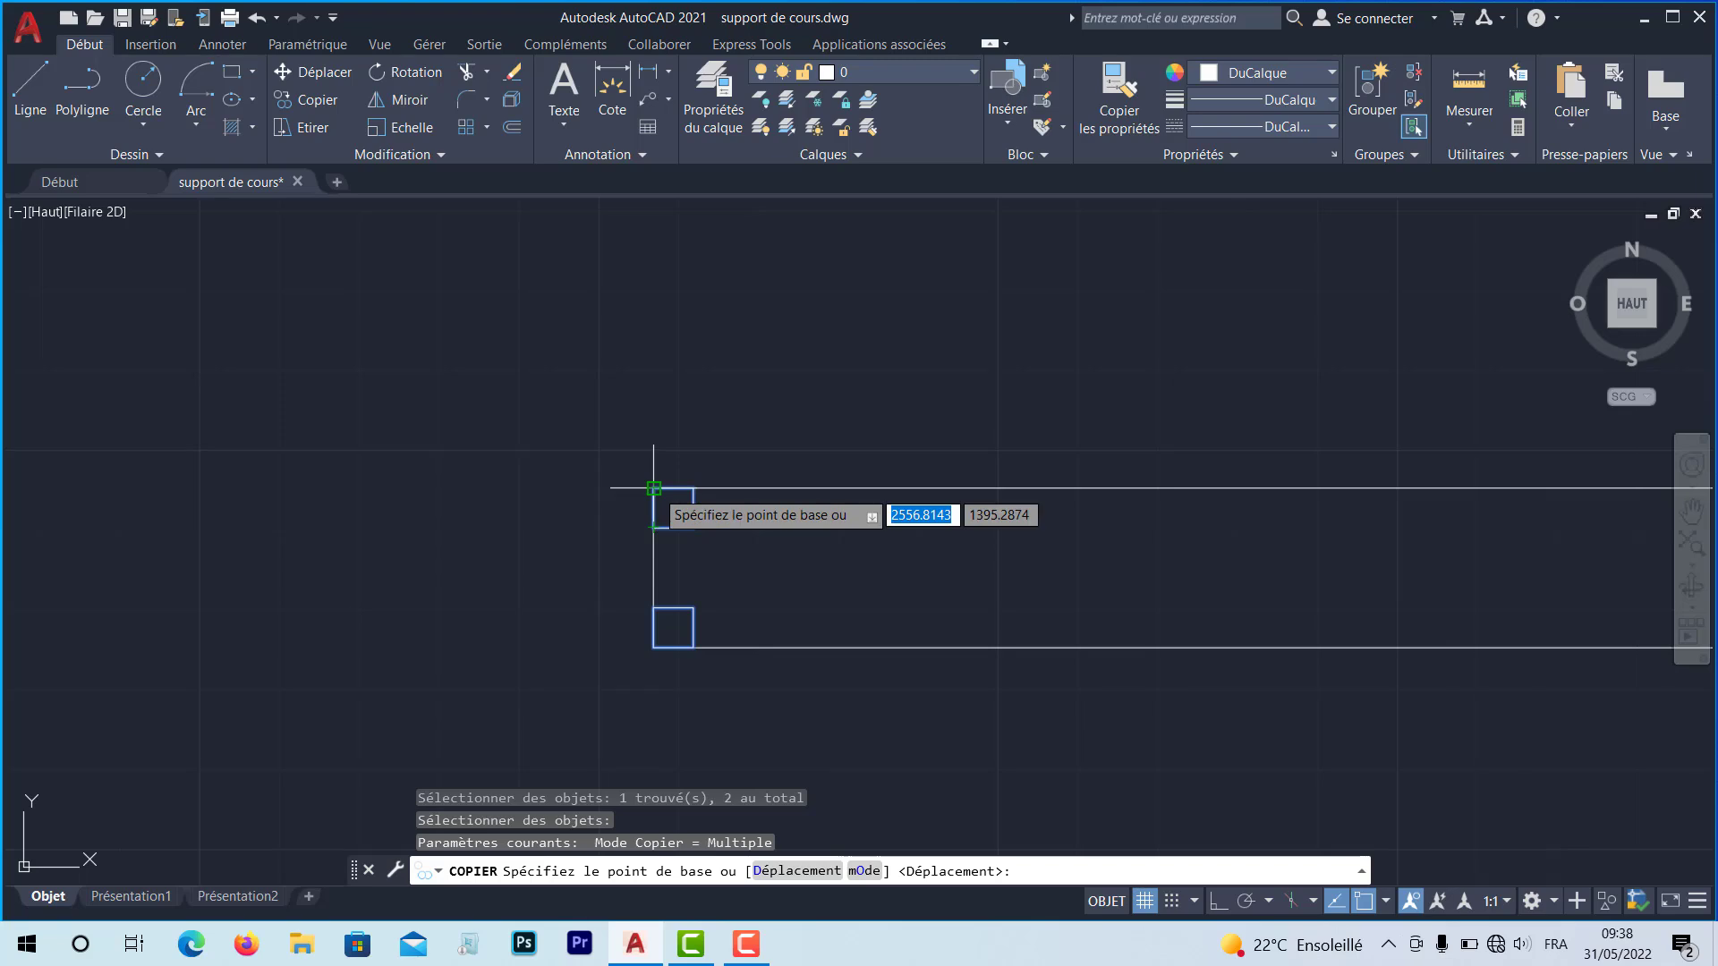
left_click(693, 488)
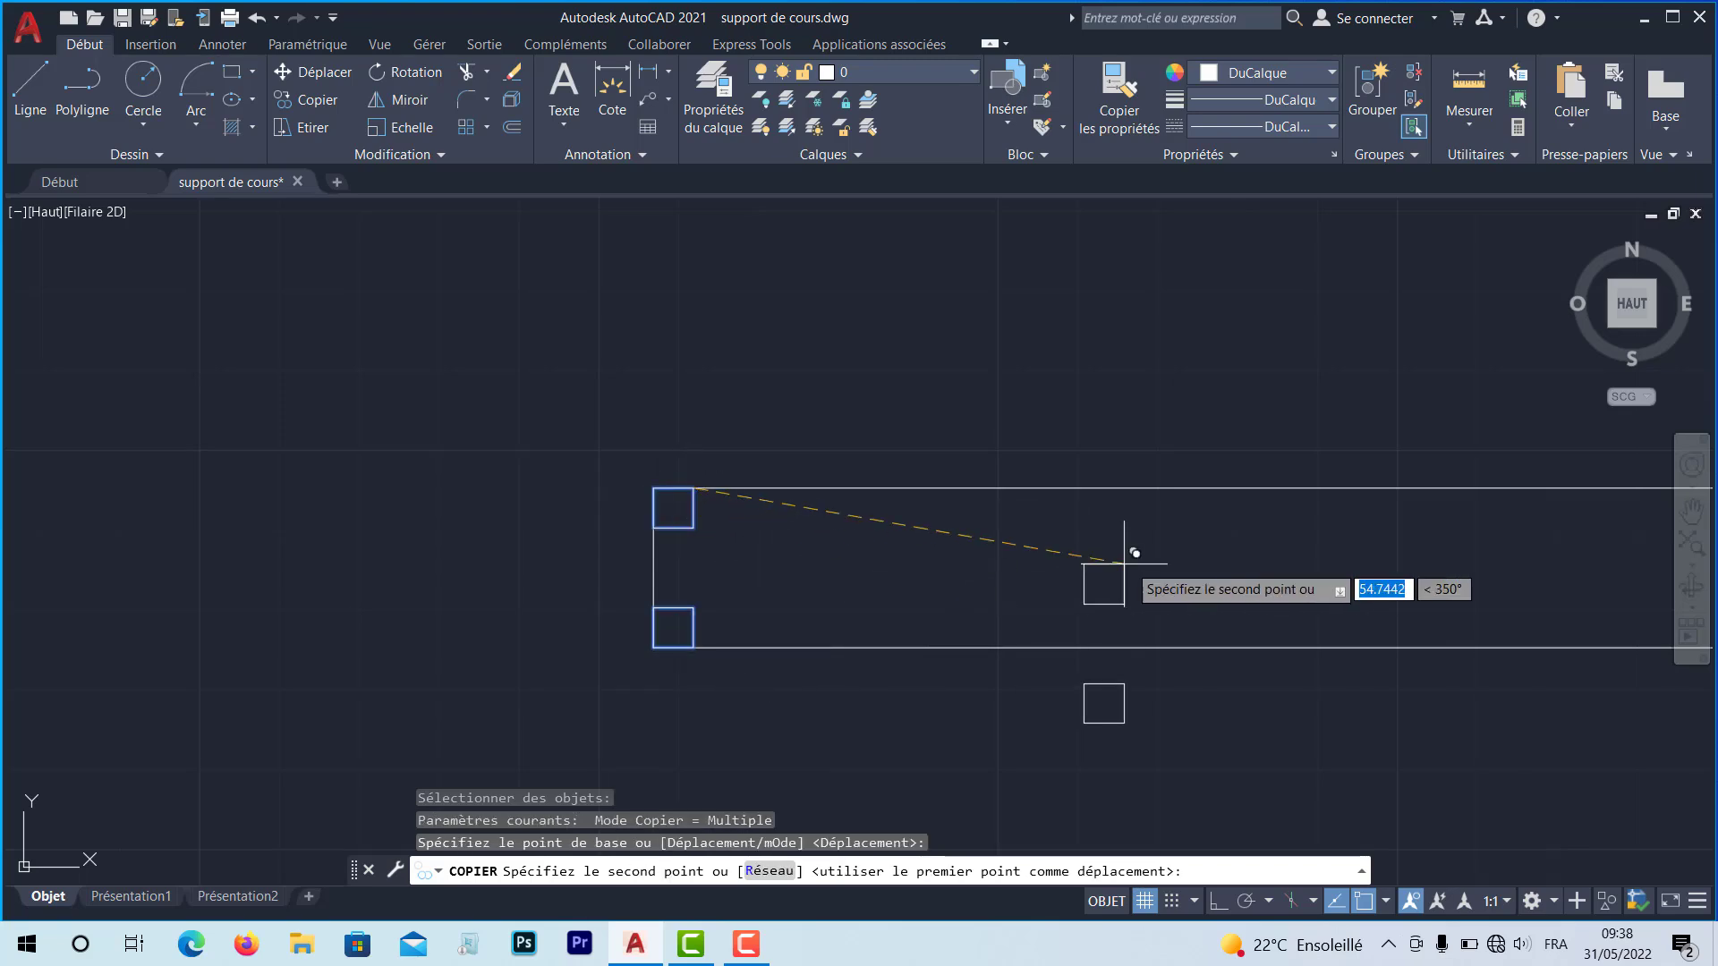
middle_click_drag(1123, 537, 502, 546)
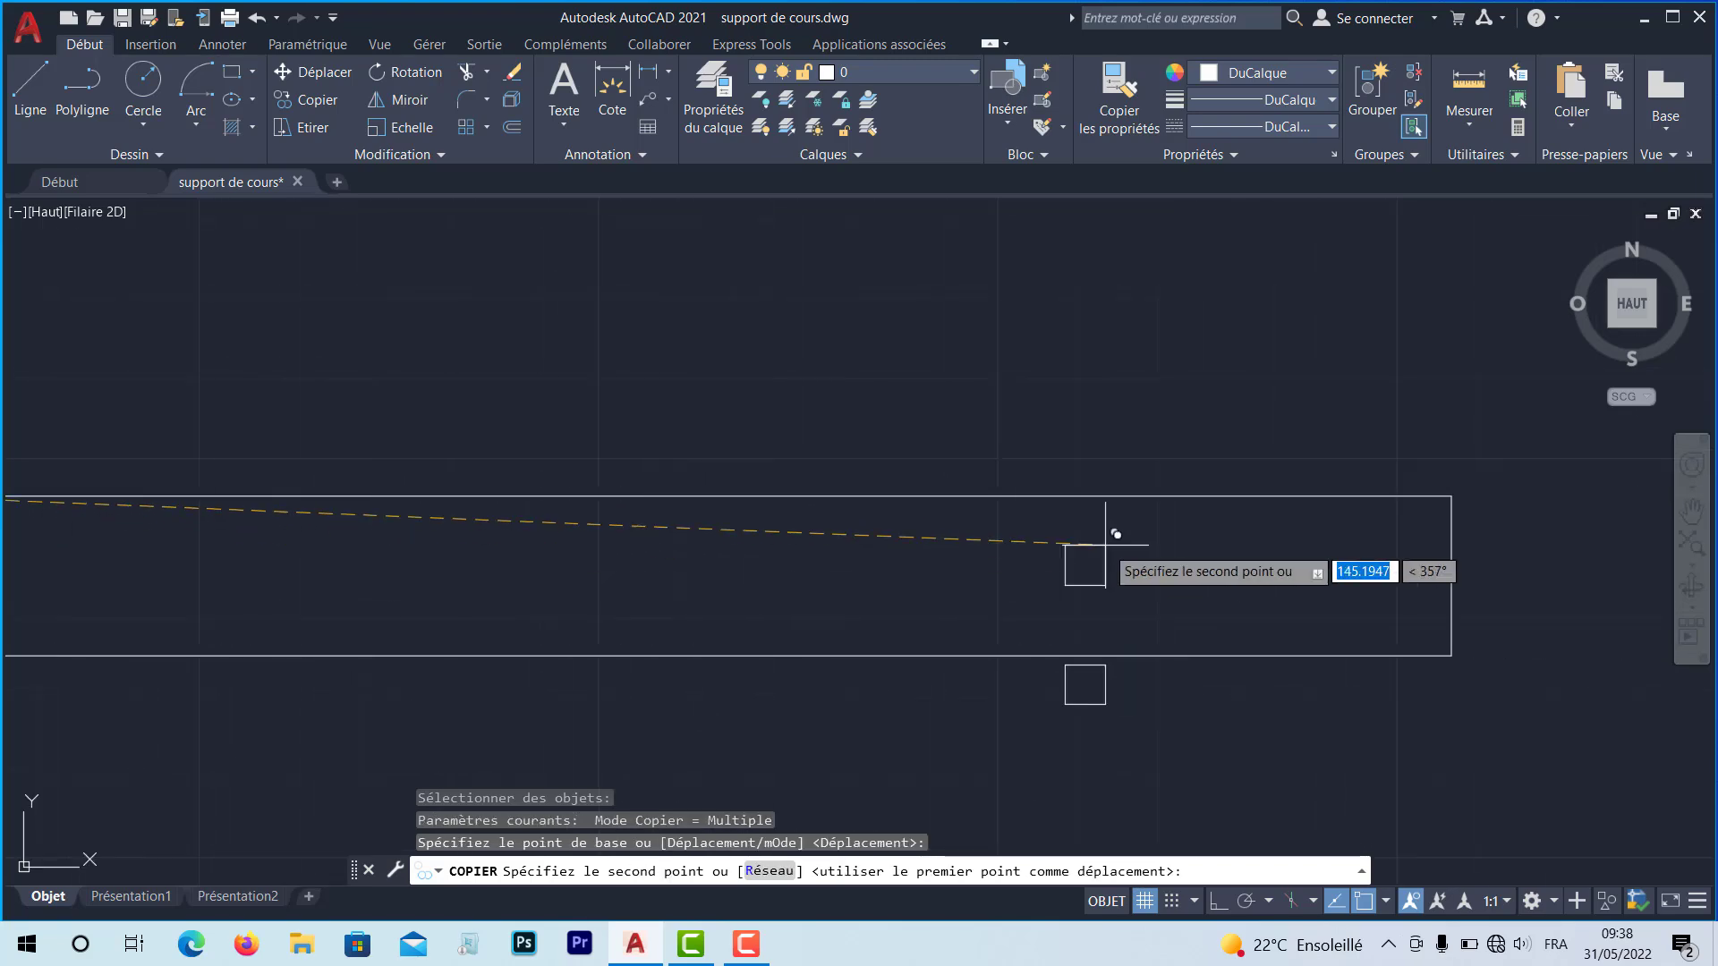
left_click(1450, 496)
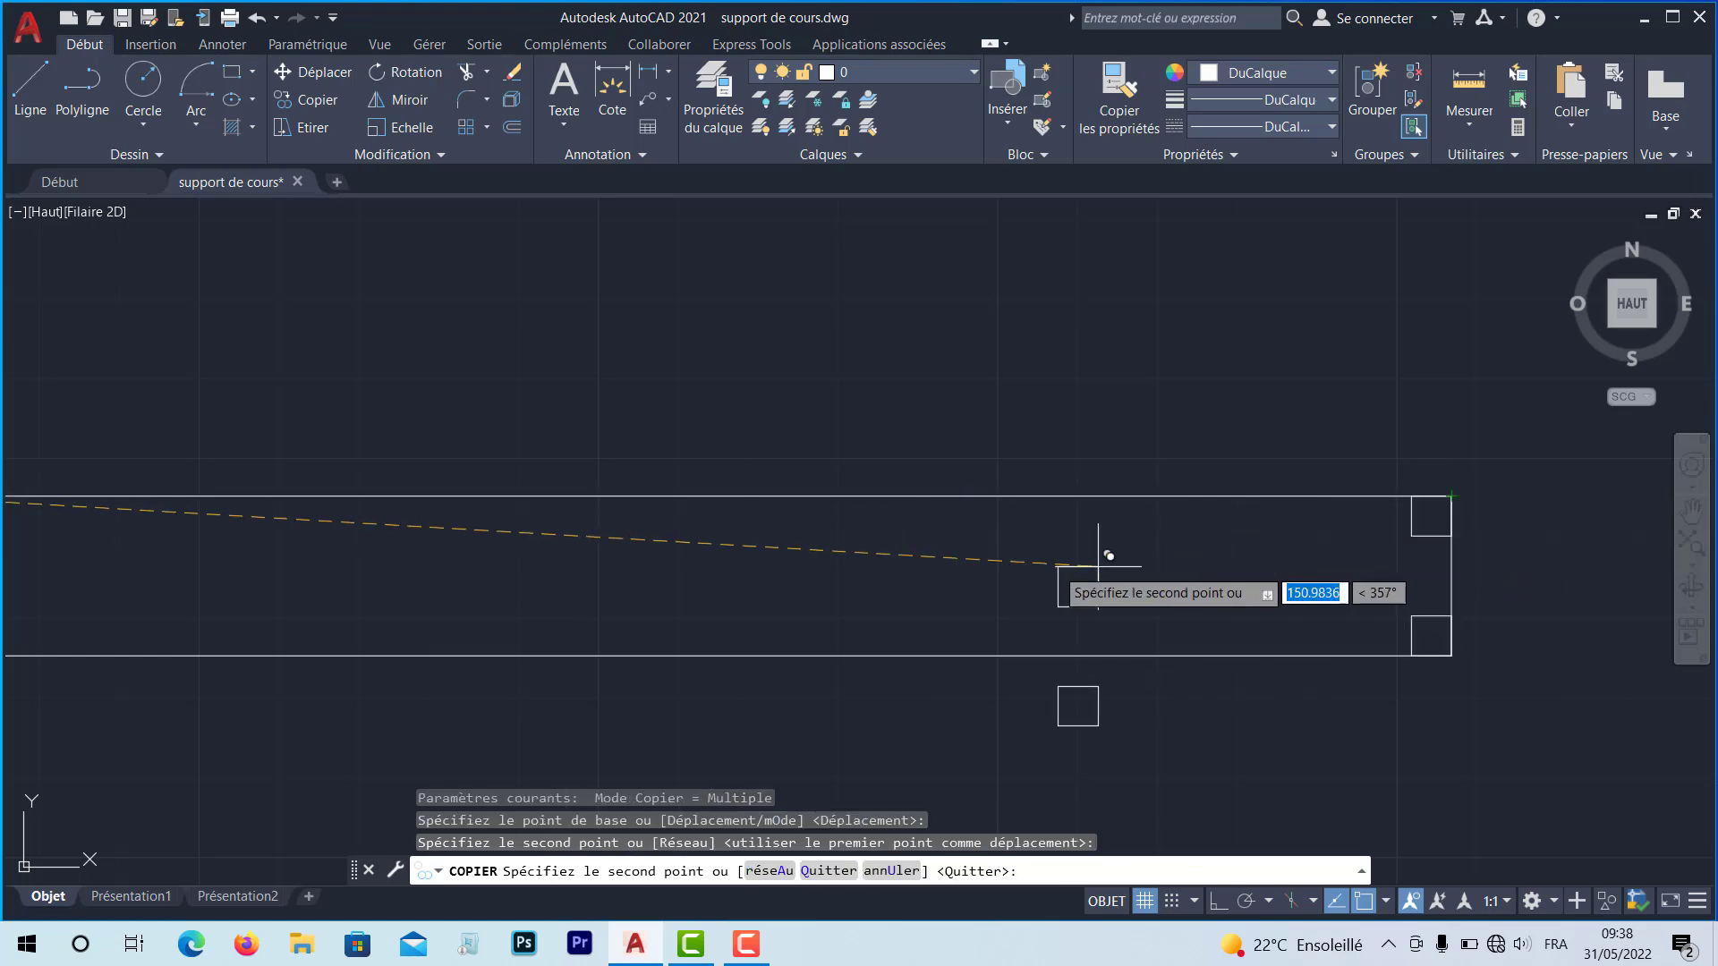
key("Return")
scroll(856, 542, "down", 4)
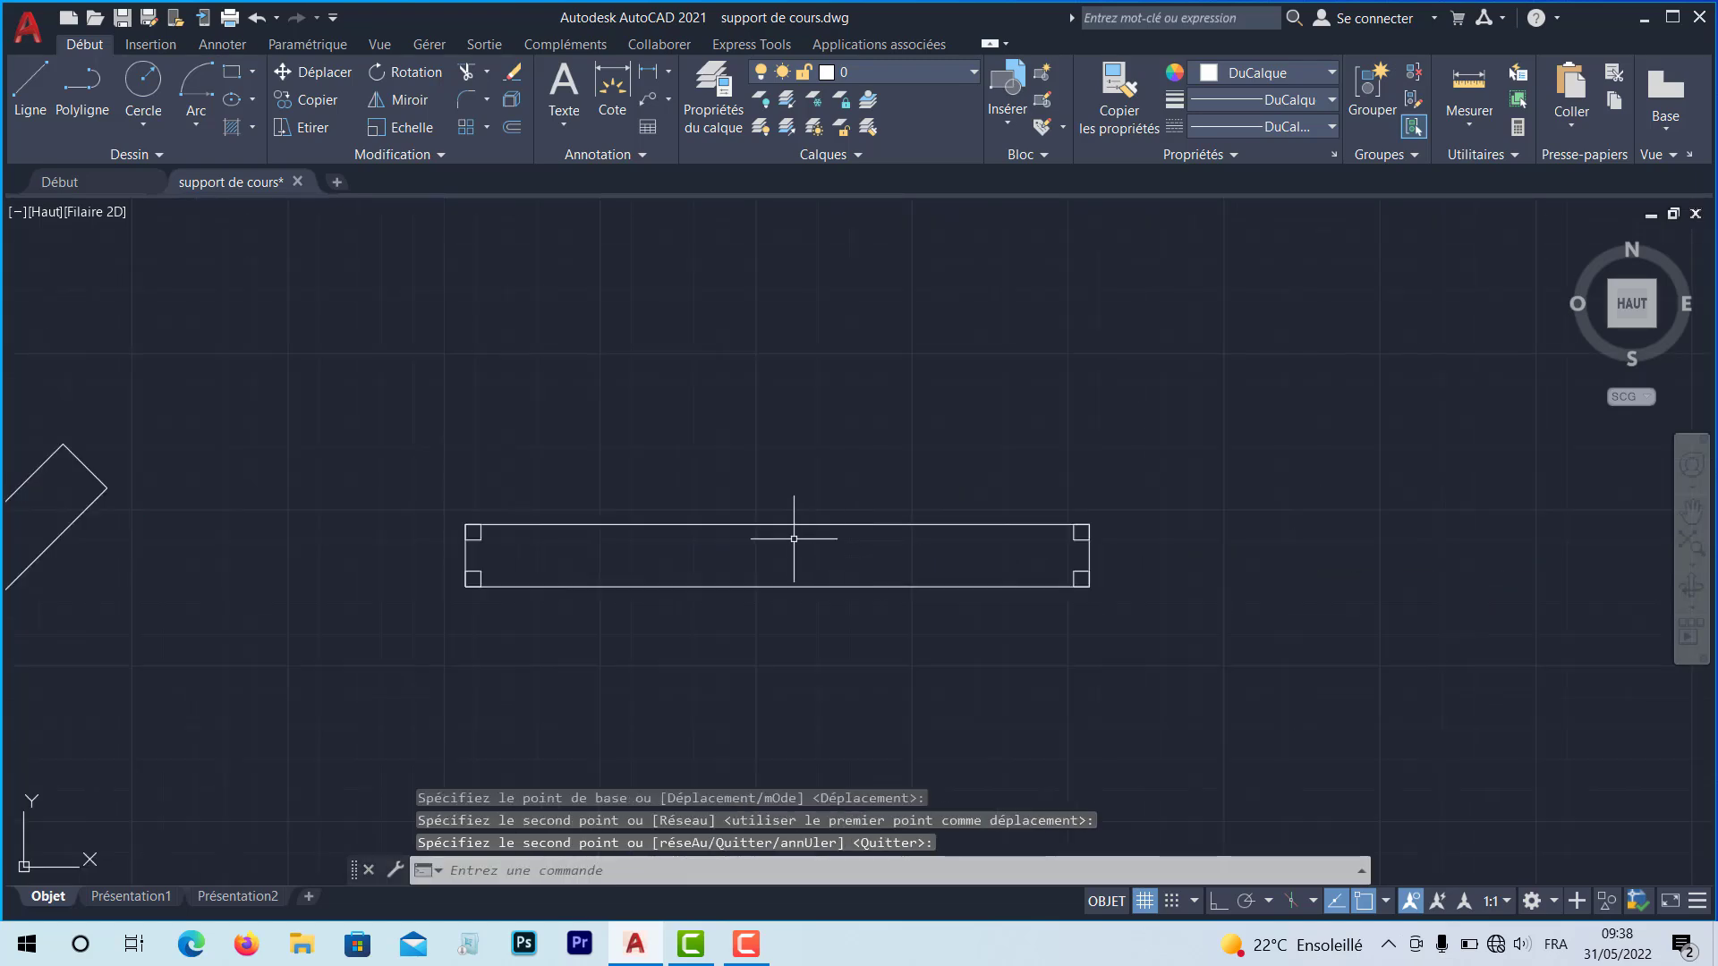
middle_click_drag(794, 537, 761, 579)
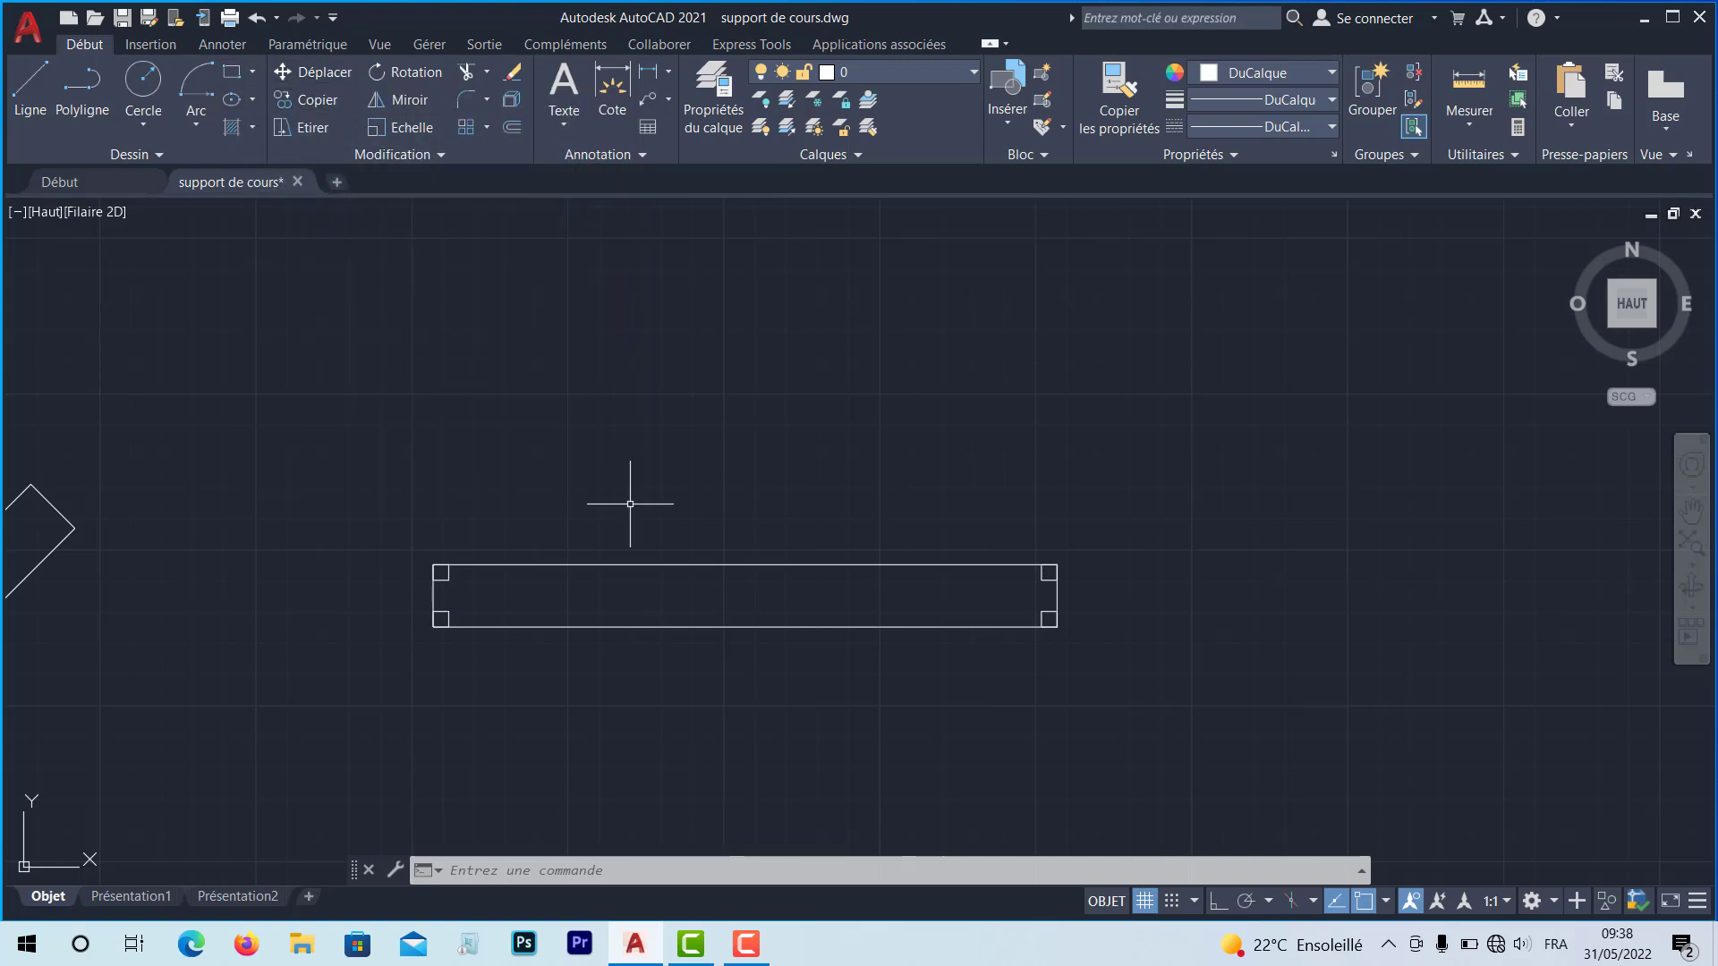
Draw a 95 by 3 sash rectangle extending left and up from the lower-left corner of the upper-right square
scroll(807, 581, "up", 2)
middle_click_drag(763, 583, 851, 568)
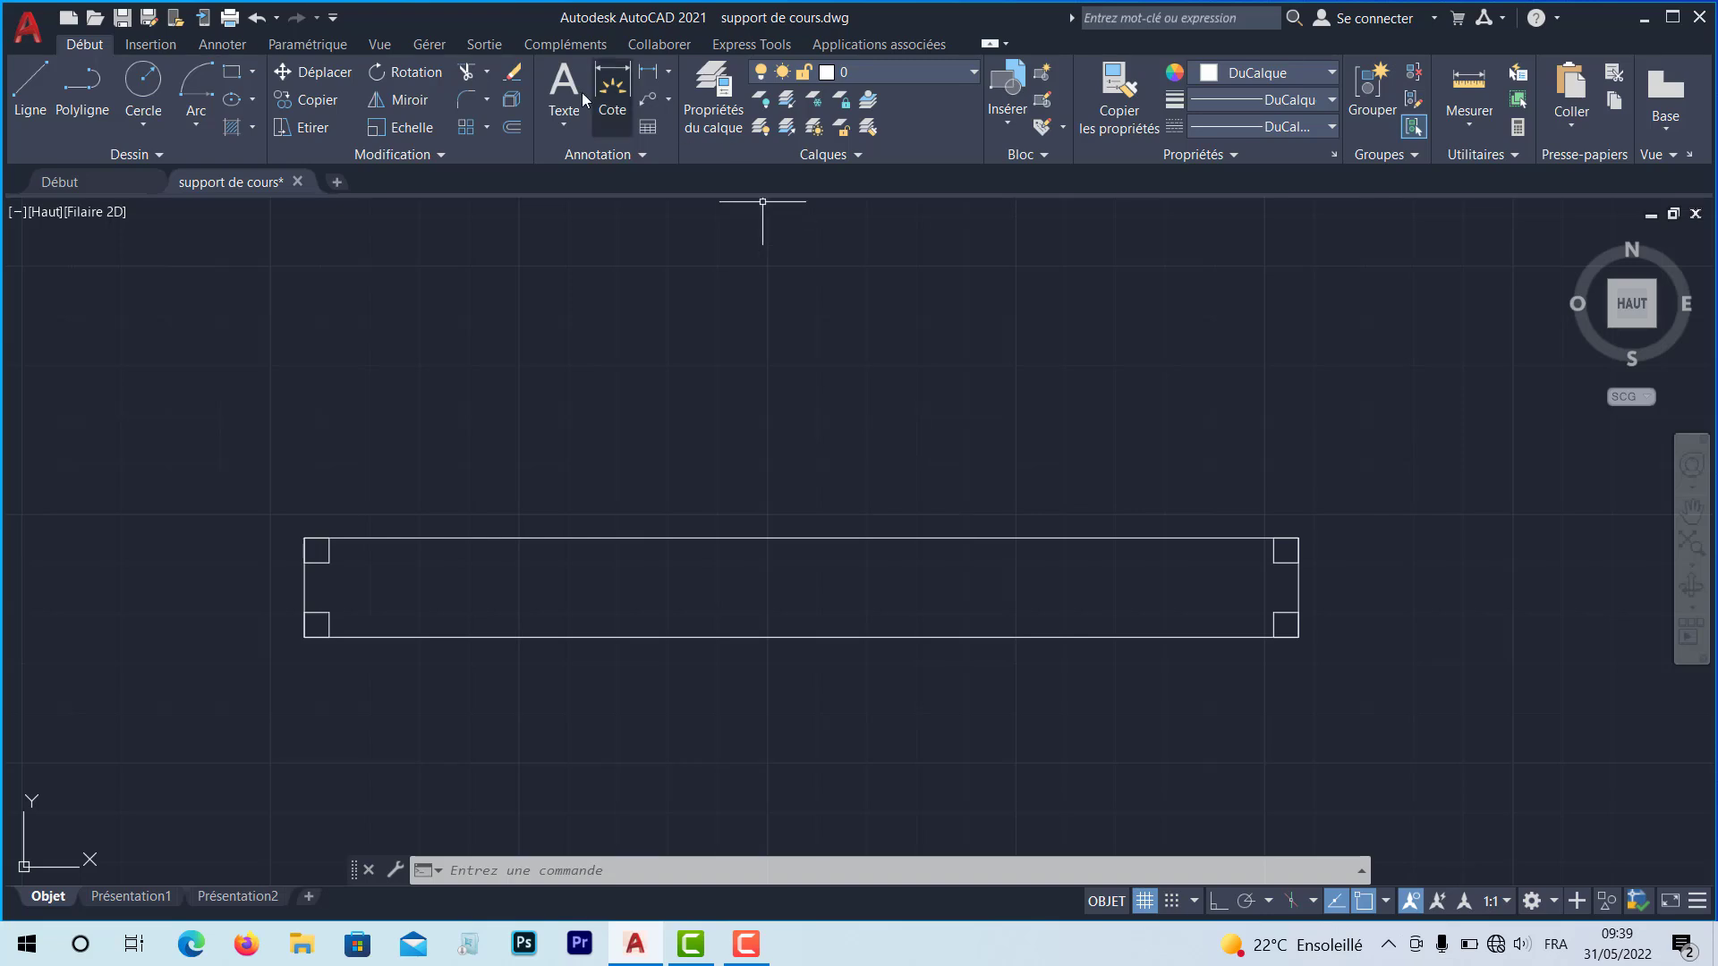
left_click(249, 75)
left_click(249, 106)
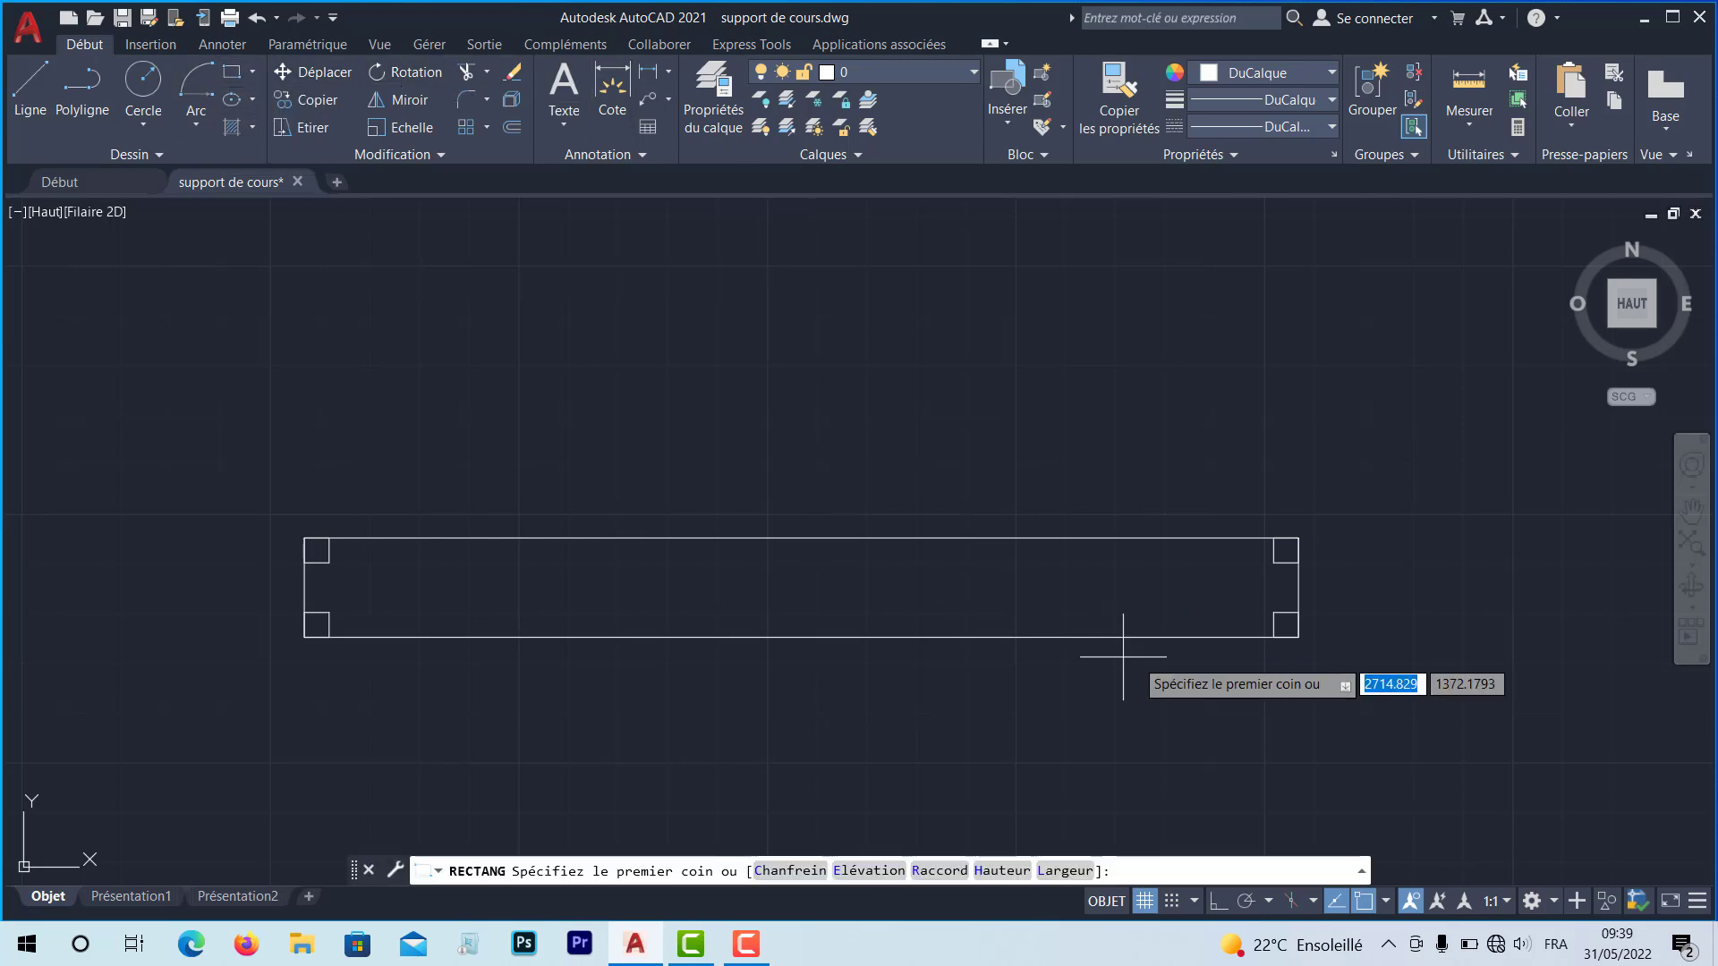
left_click(1275, 562)
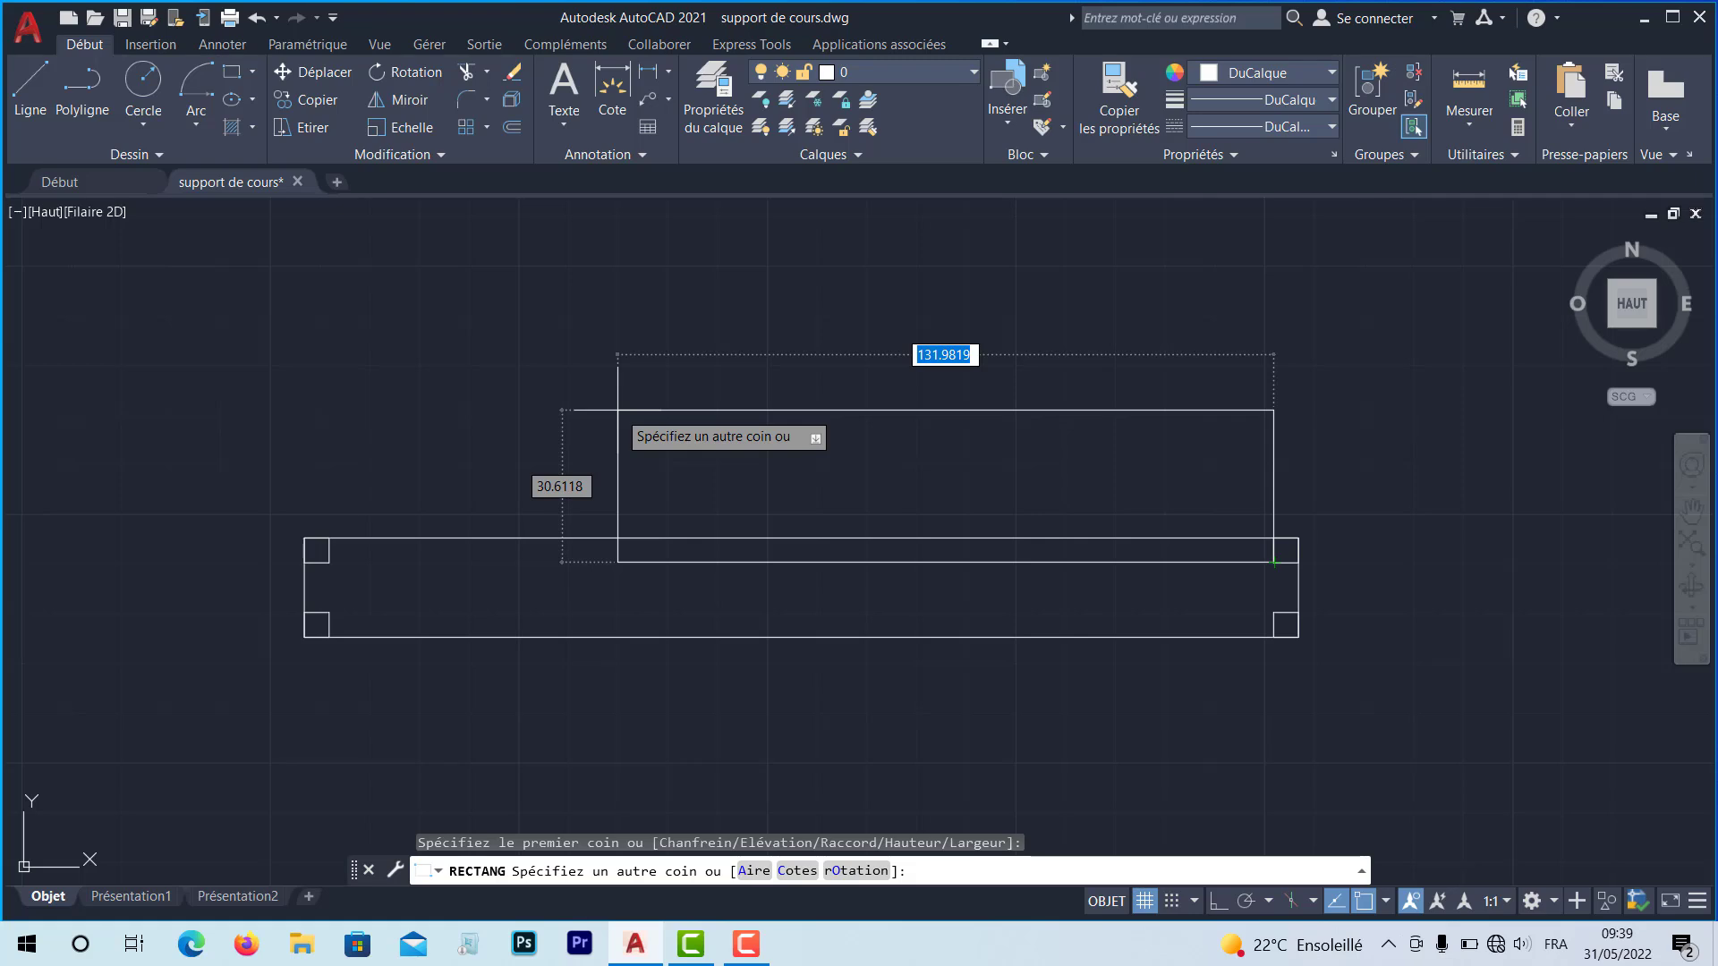
type("95")
key("Tab")
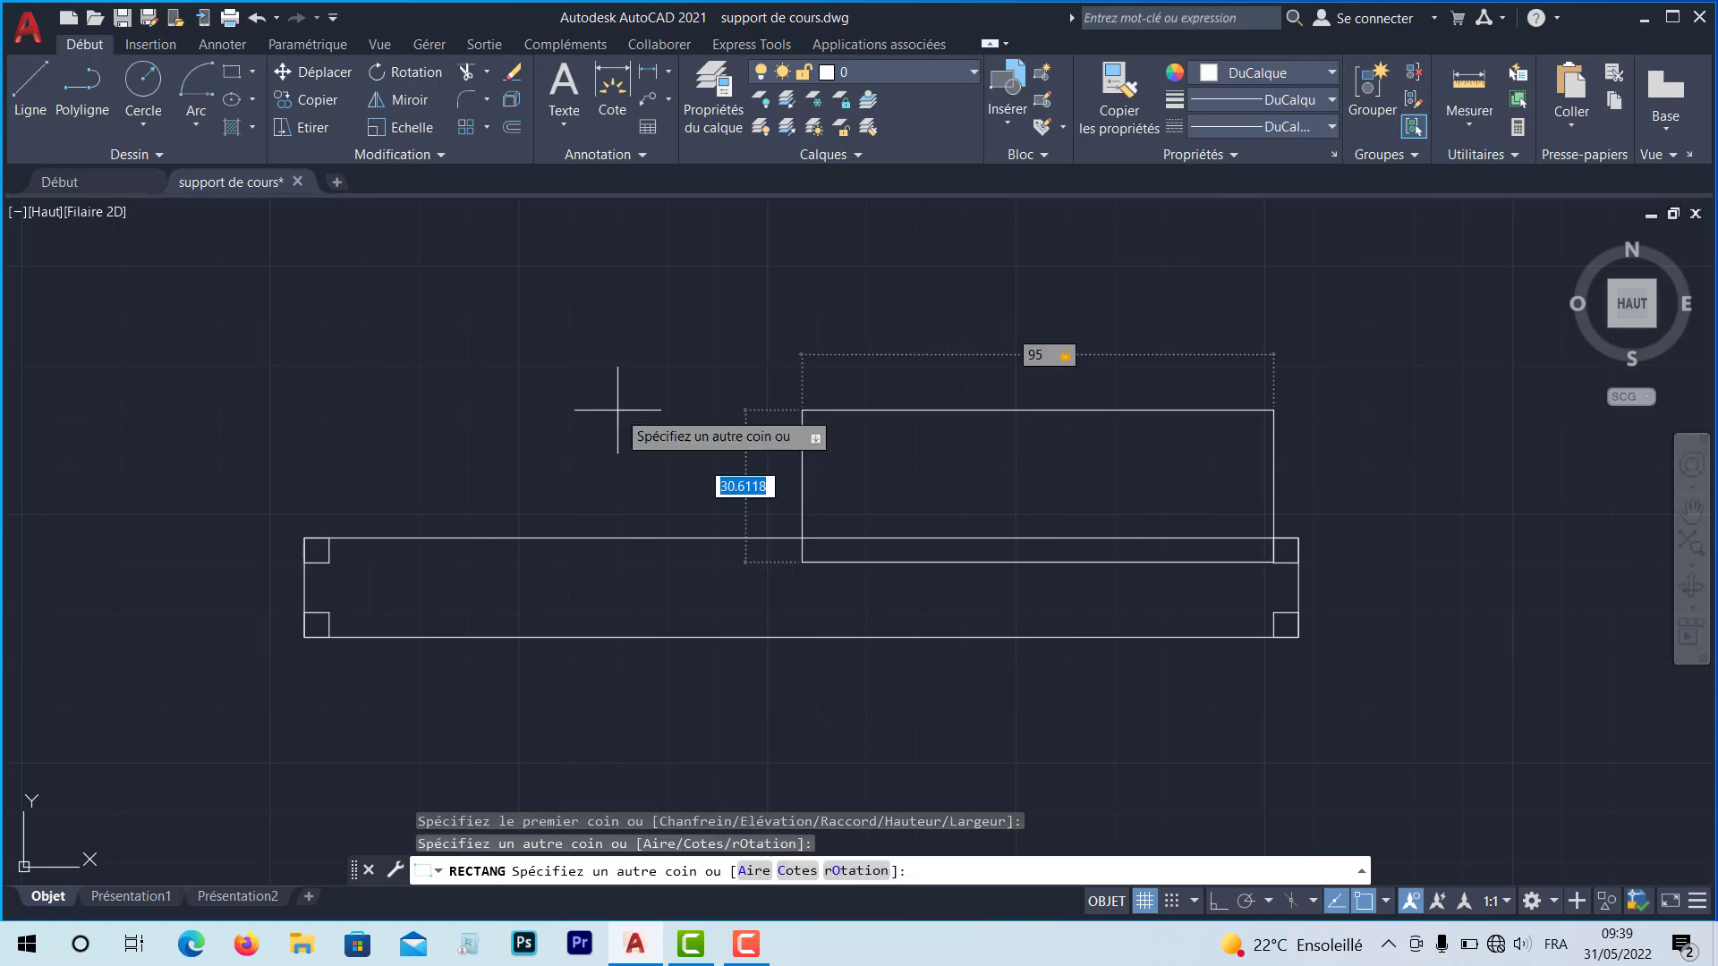
type("3")
key("Return")
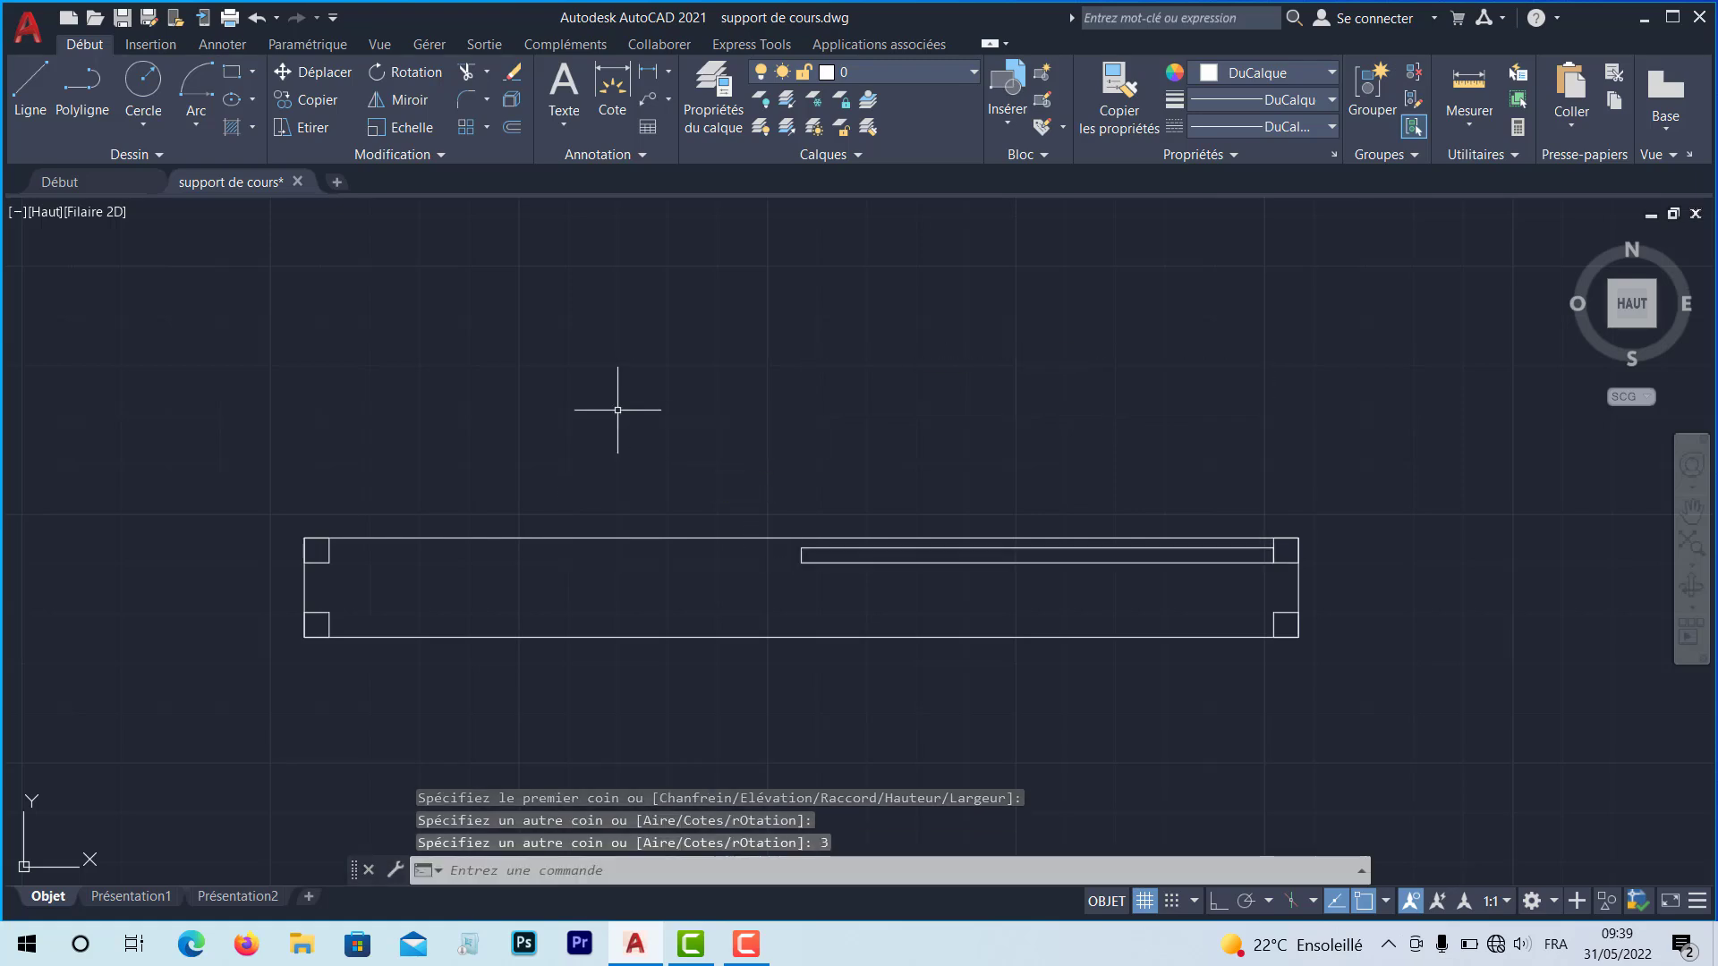
Move the 95 by 3 sash down 3 units so its upper-right corner meets the upper-right square's lower-left corner
left_click(309, 71)
scroll(1190, 592, "up", 3)
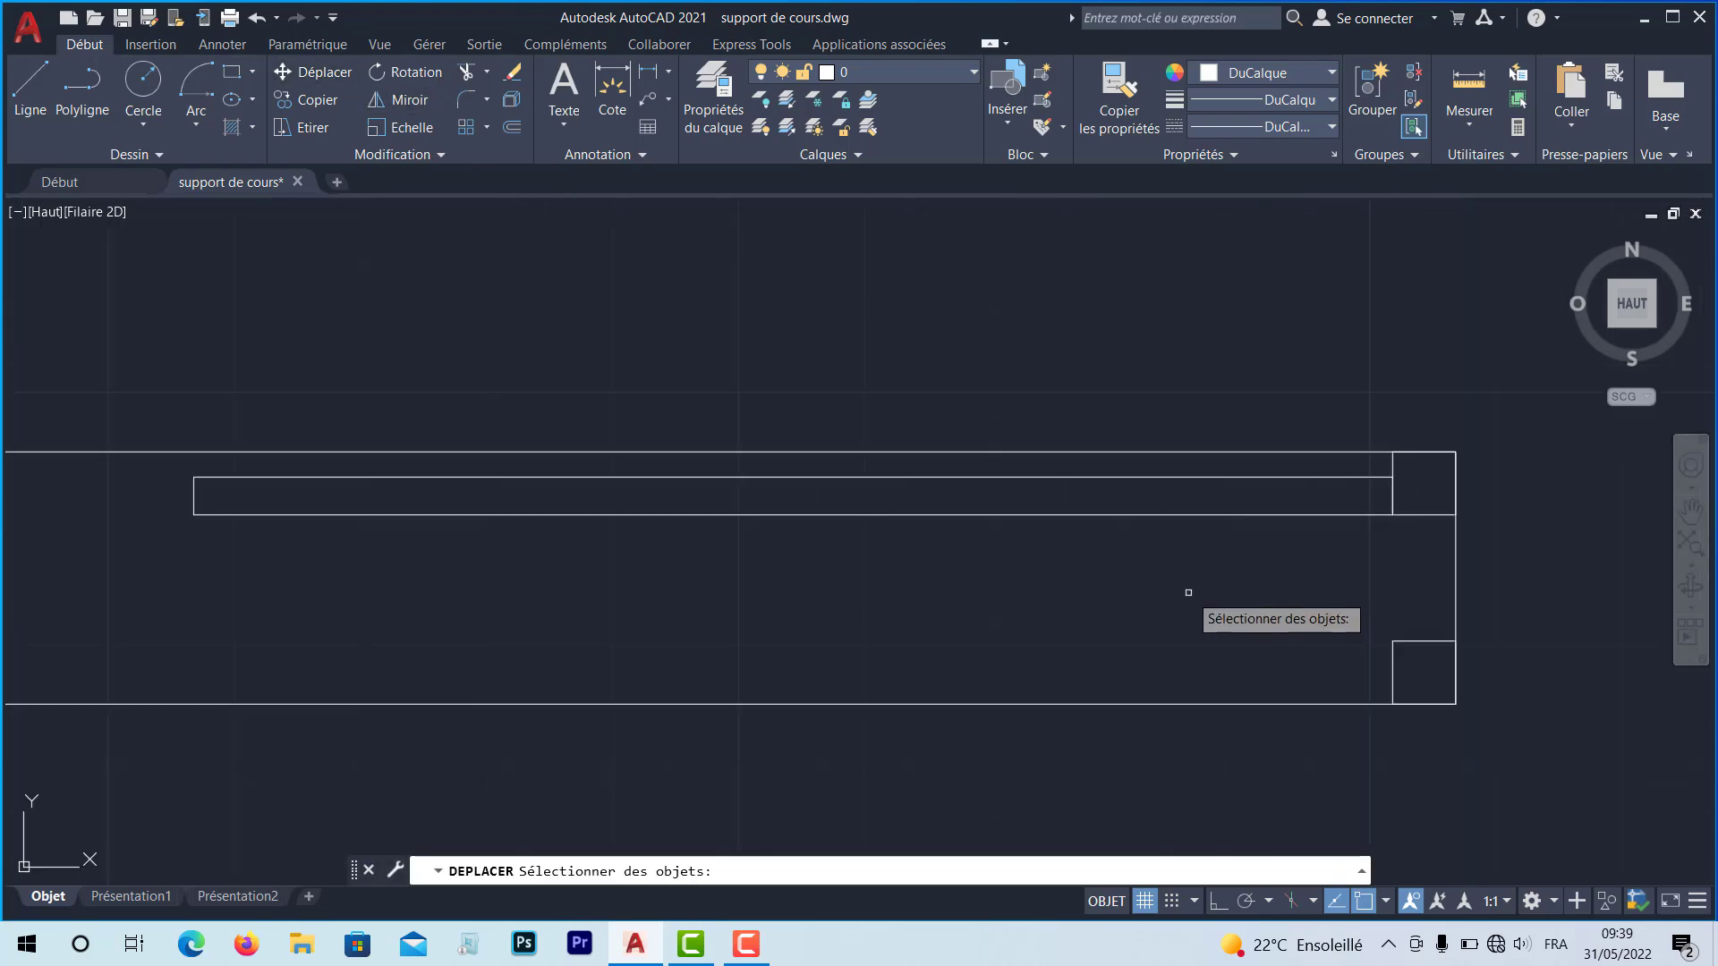
left_click(1177, 507)
key("Return")
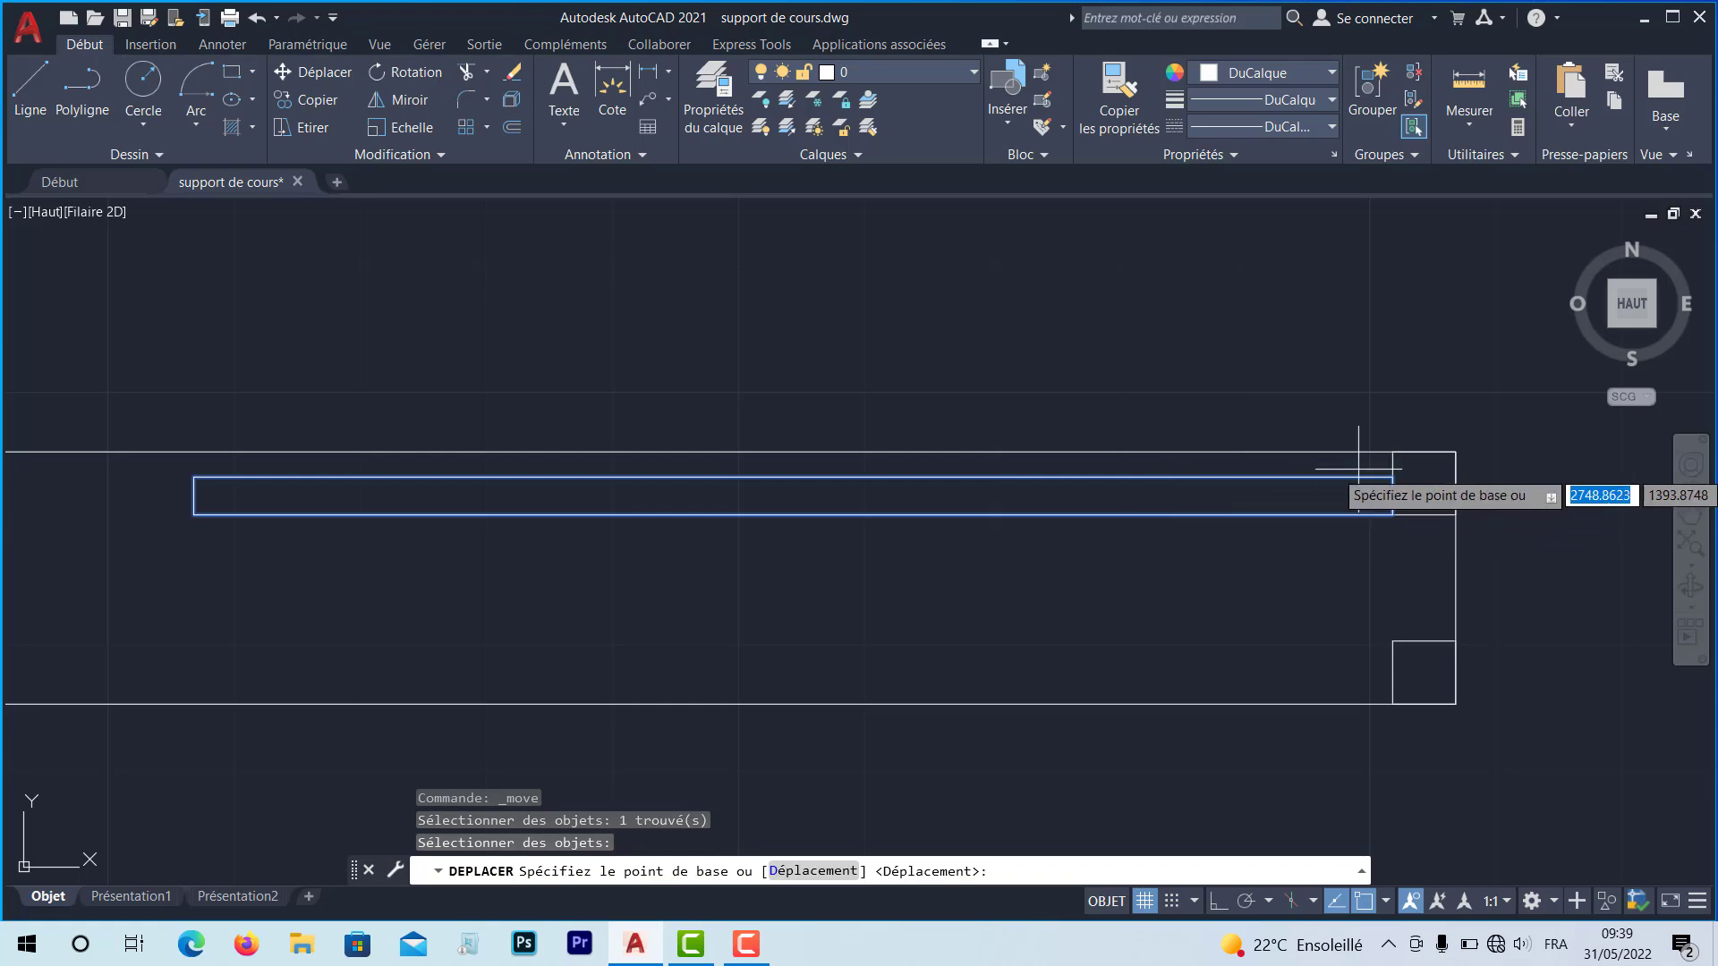
left_click(1392, 478)
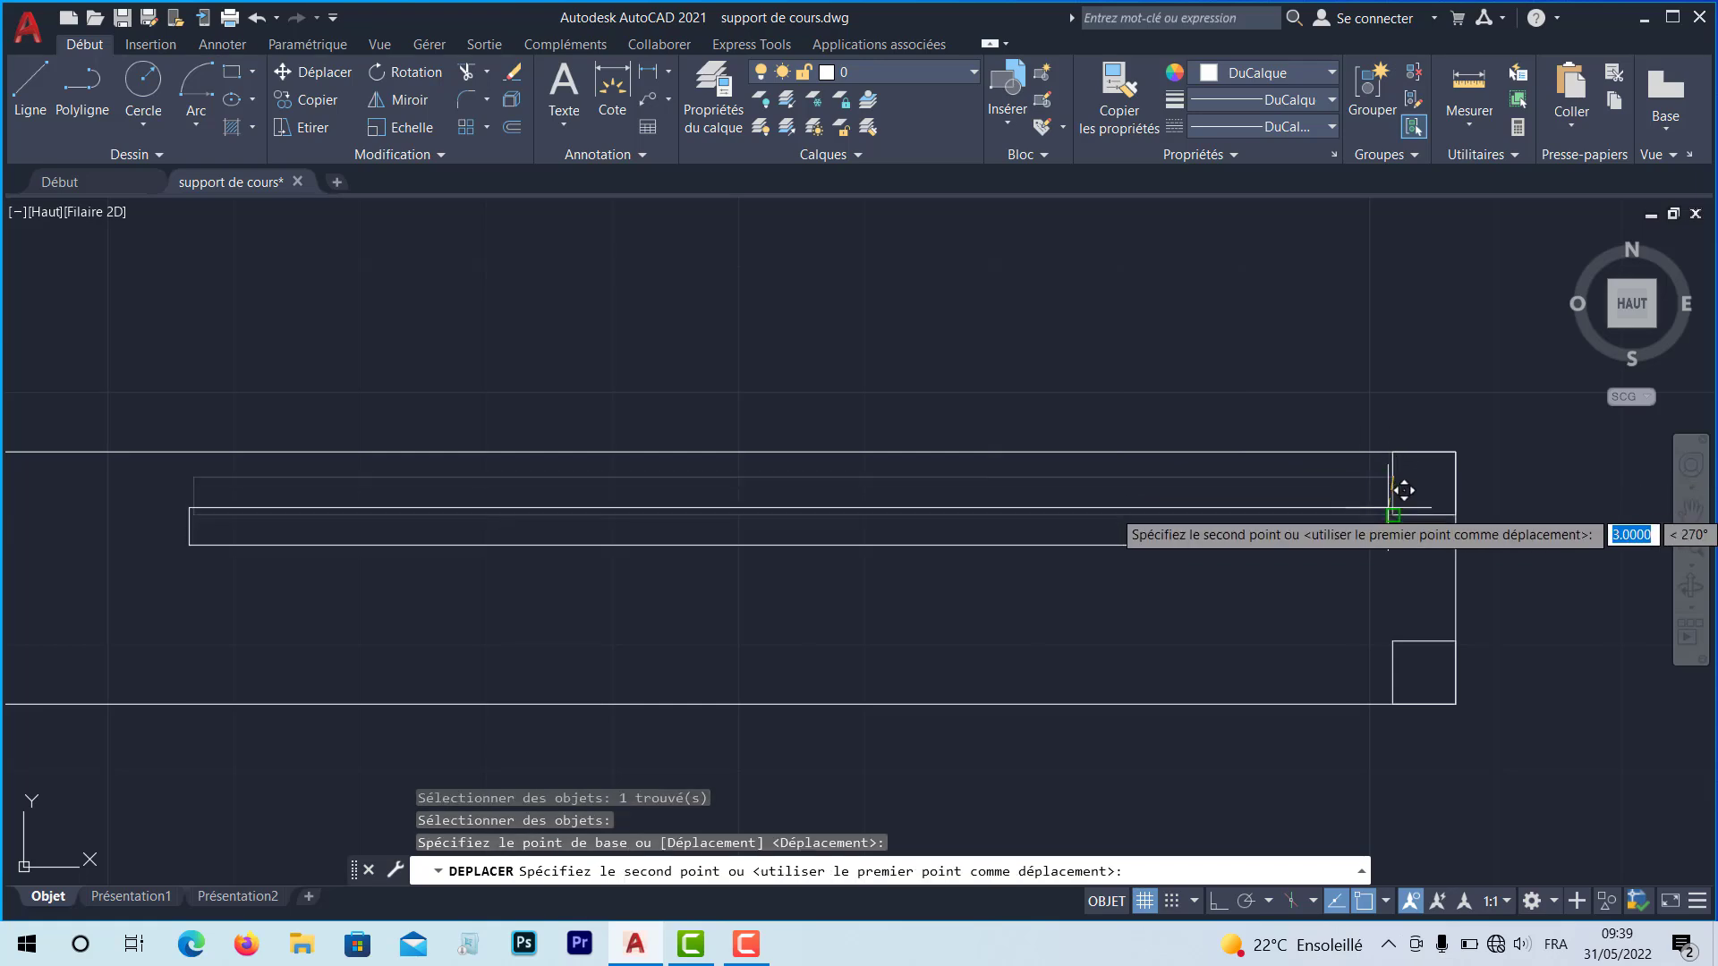
left_click(1387, 513)
scroll(1171, 570, "down", 4)
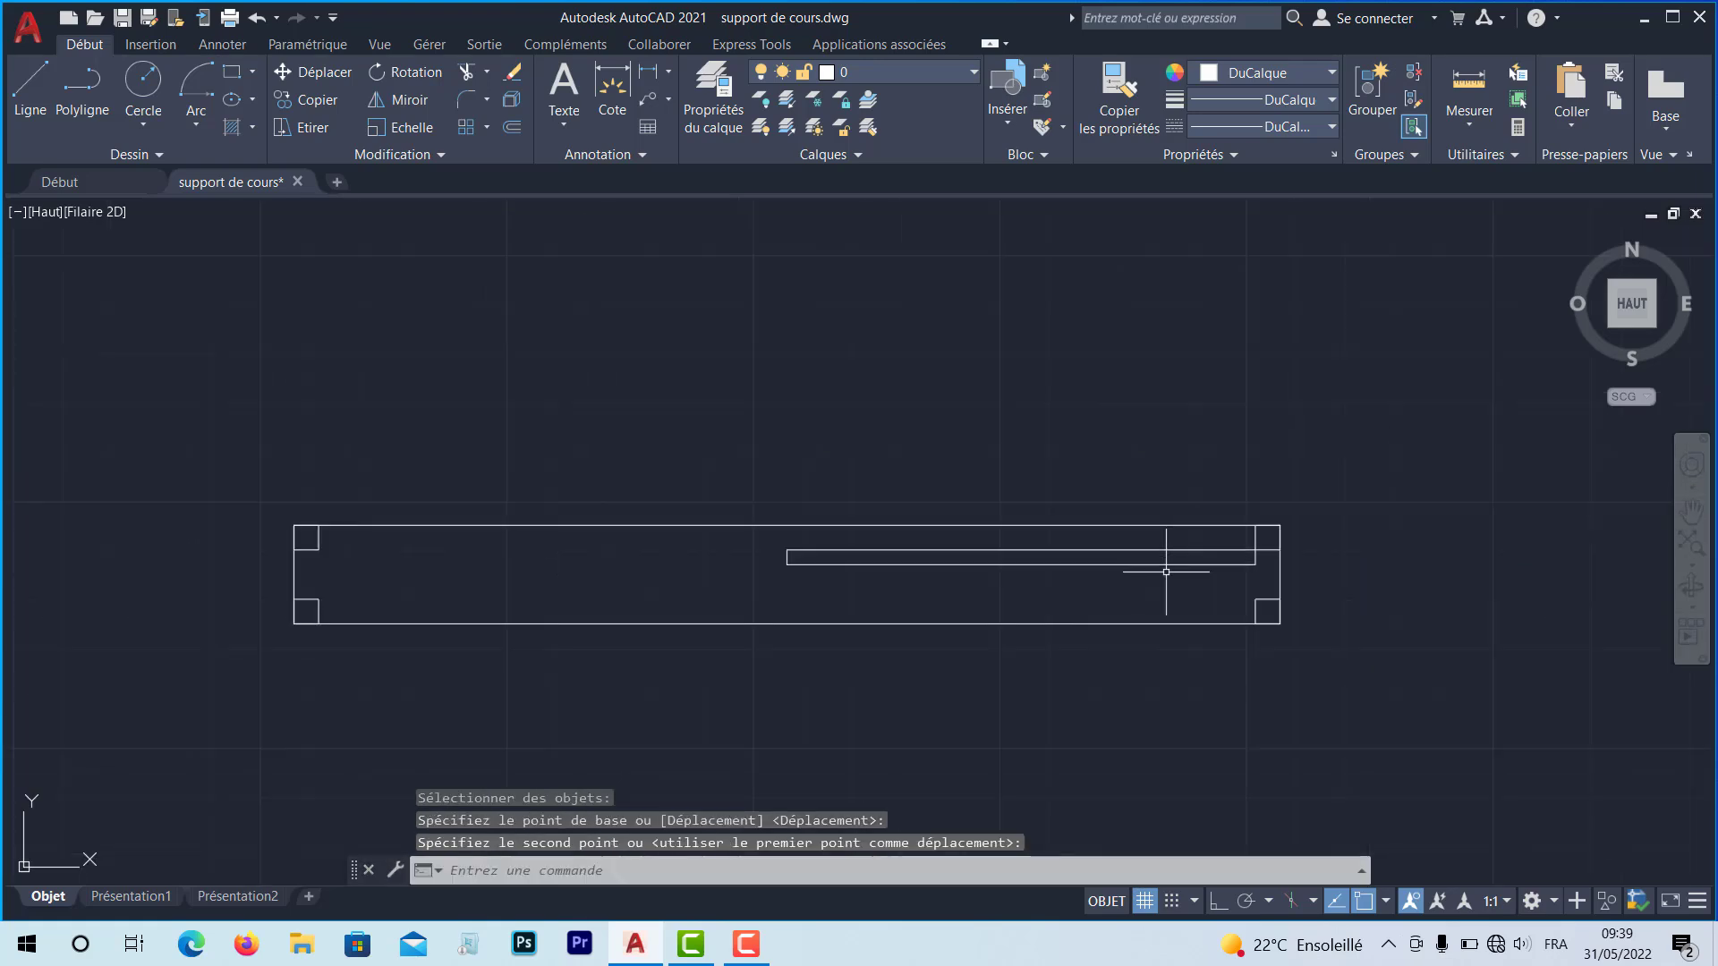
Copy the sash into the left half, placing its lower-left corner on the upper-right corner of the lower-left square
left_click(824, 565)
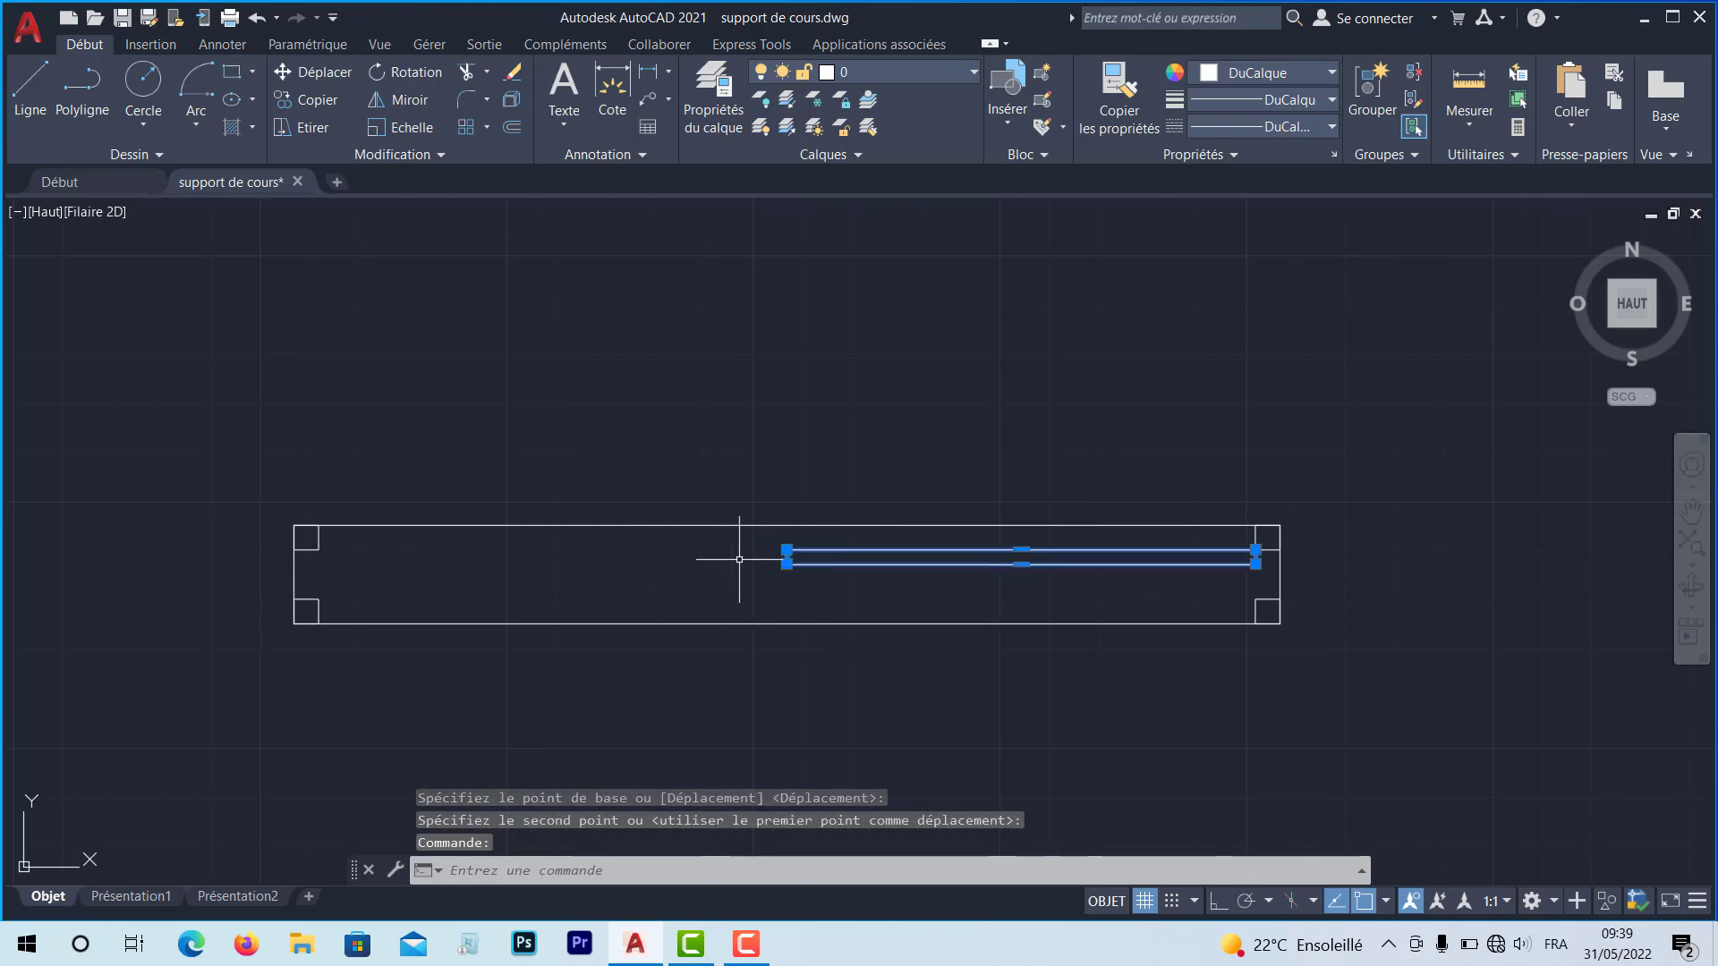
left_click(320, 100)
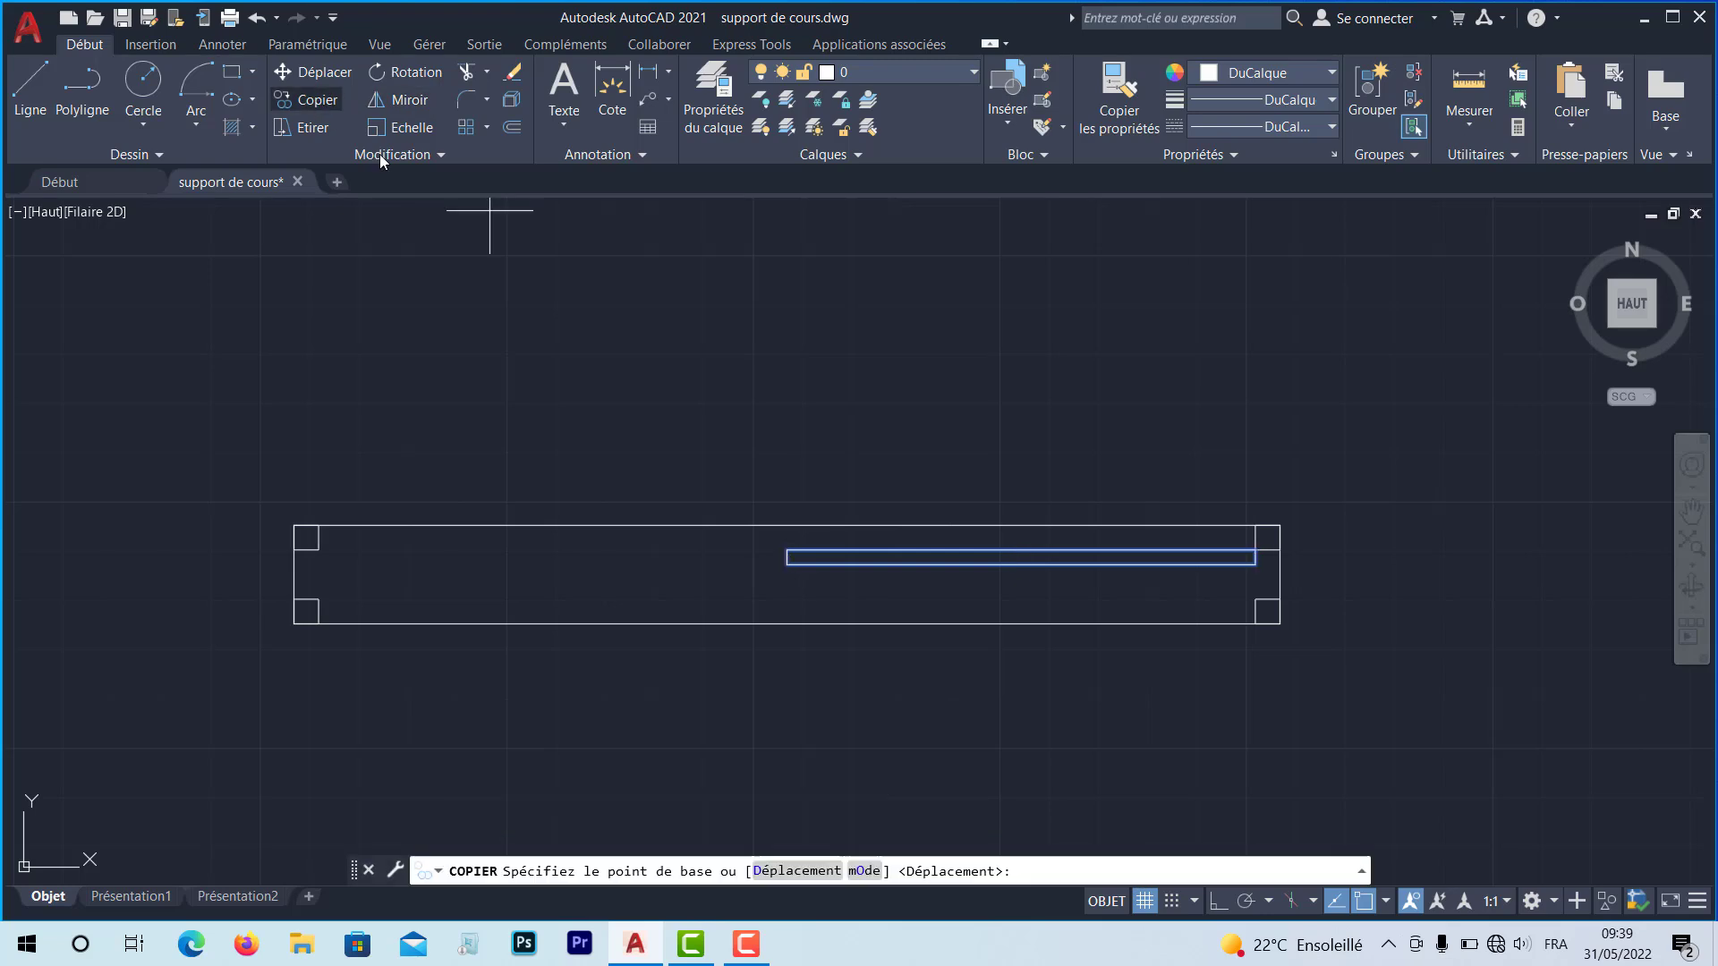
left_click(788, 562)
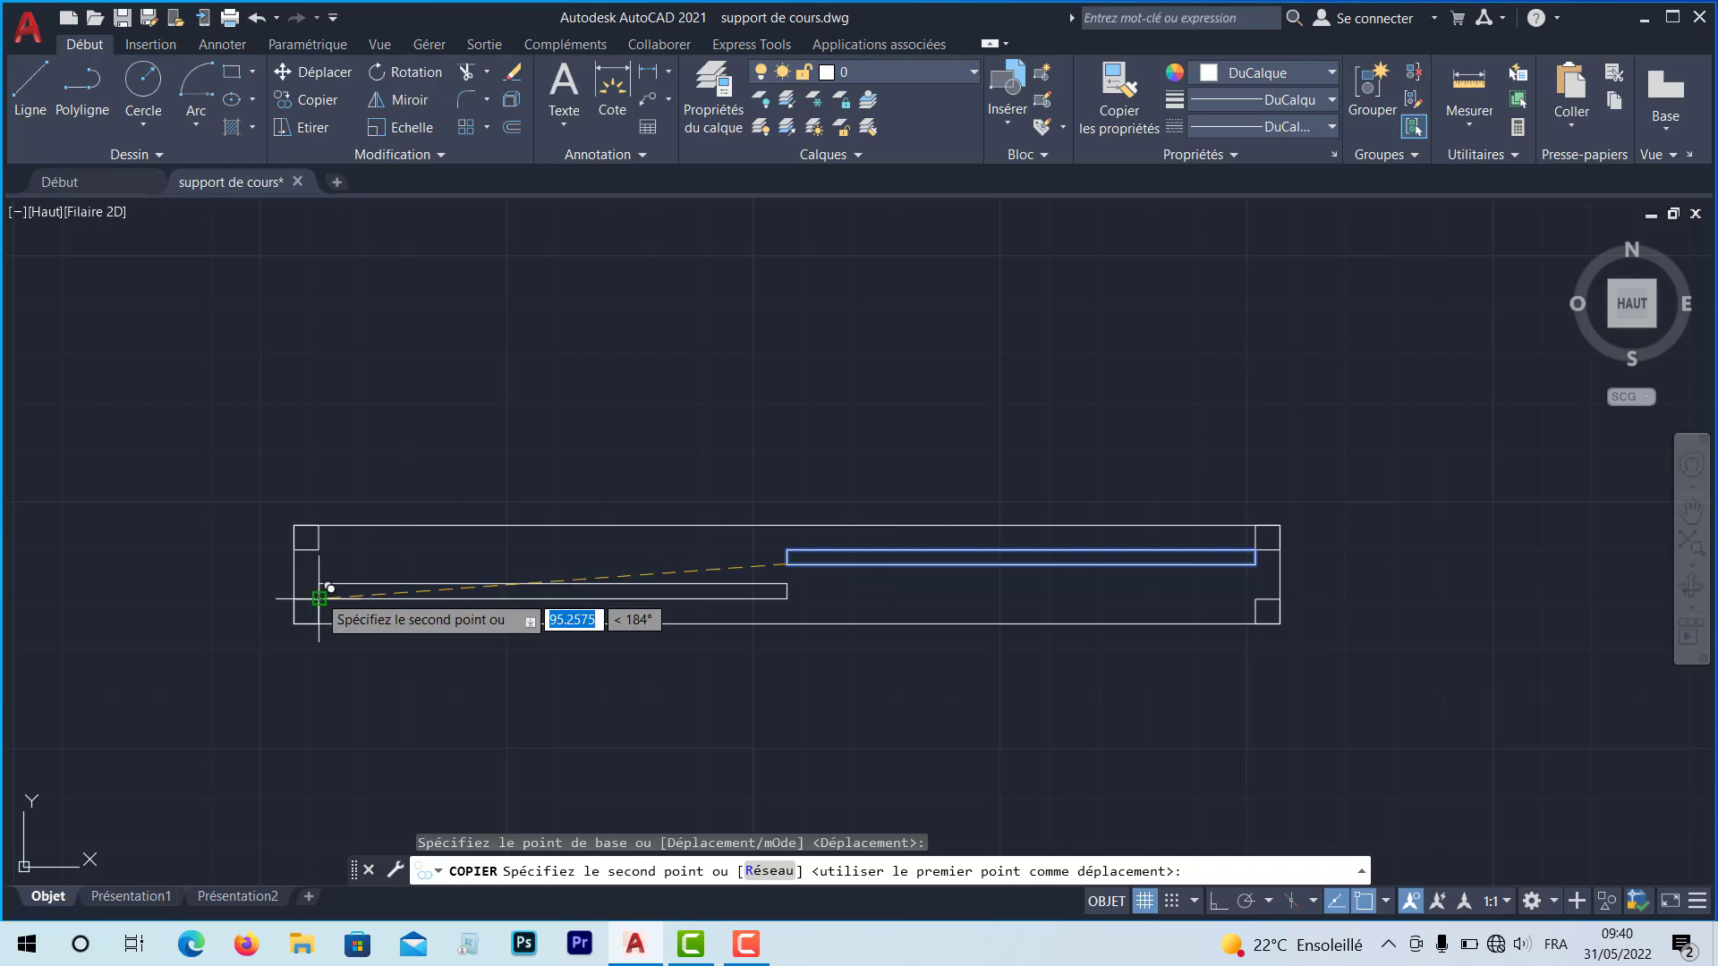
left_click(320, 597)
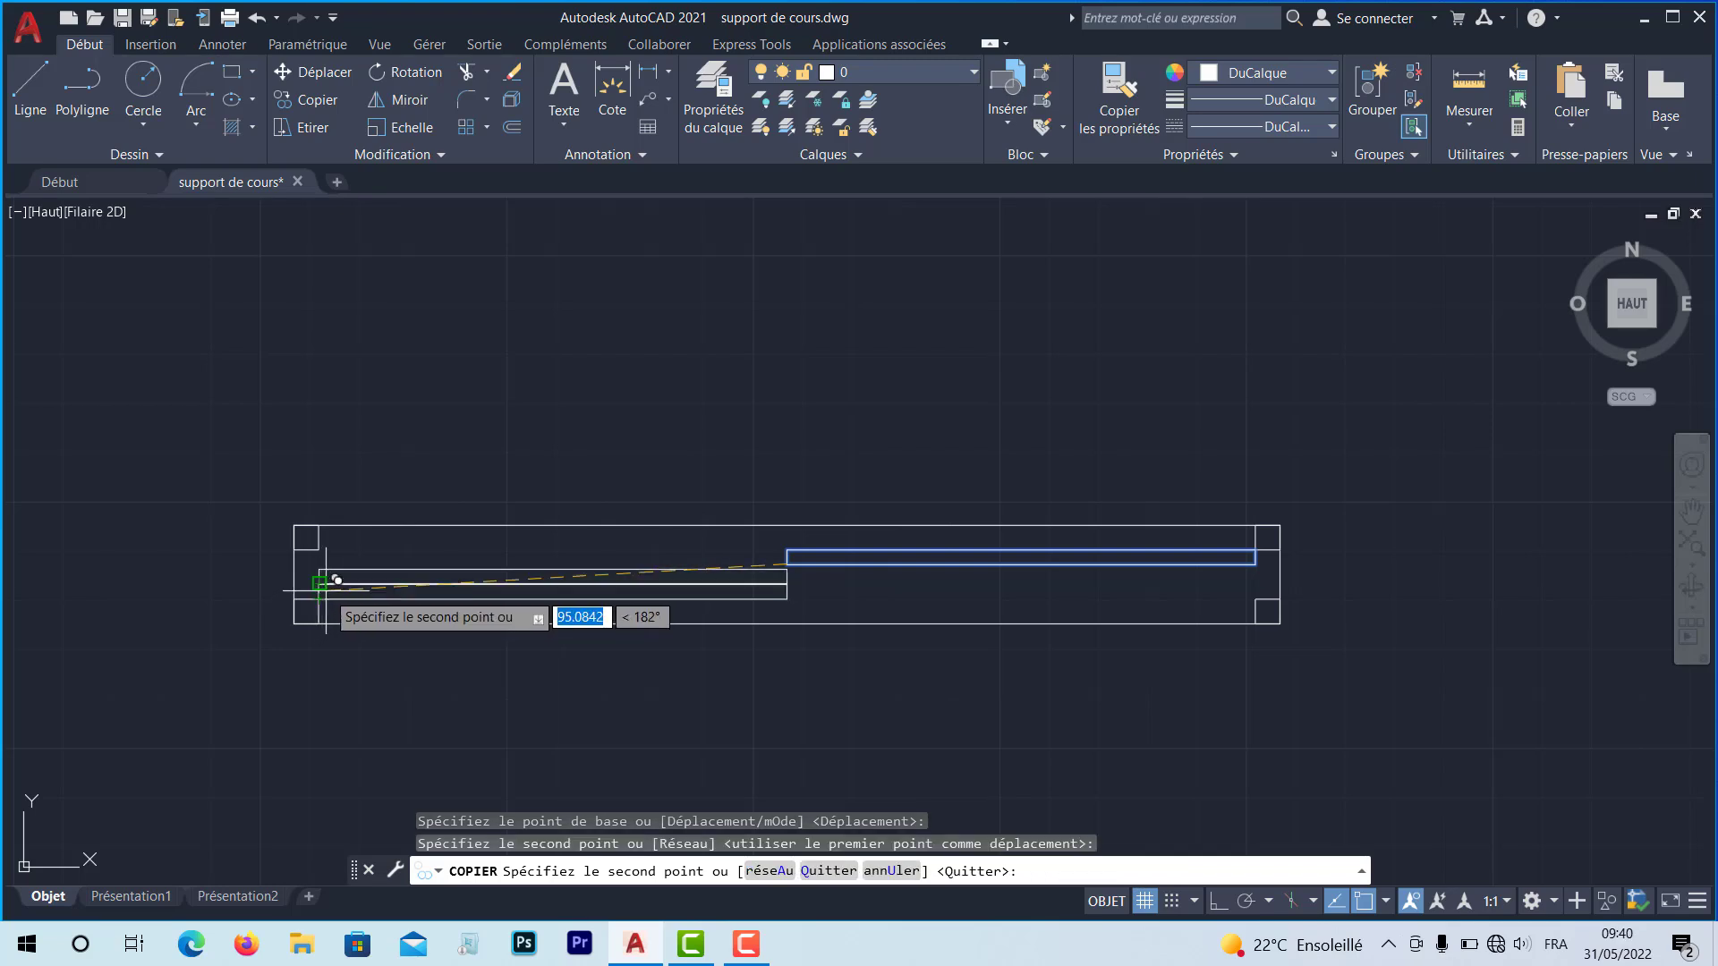
key("Return")
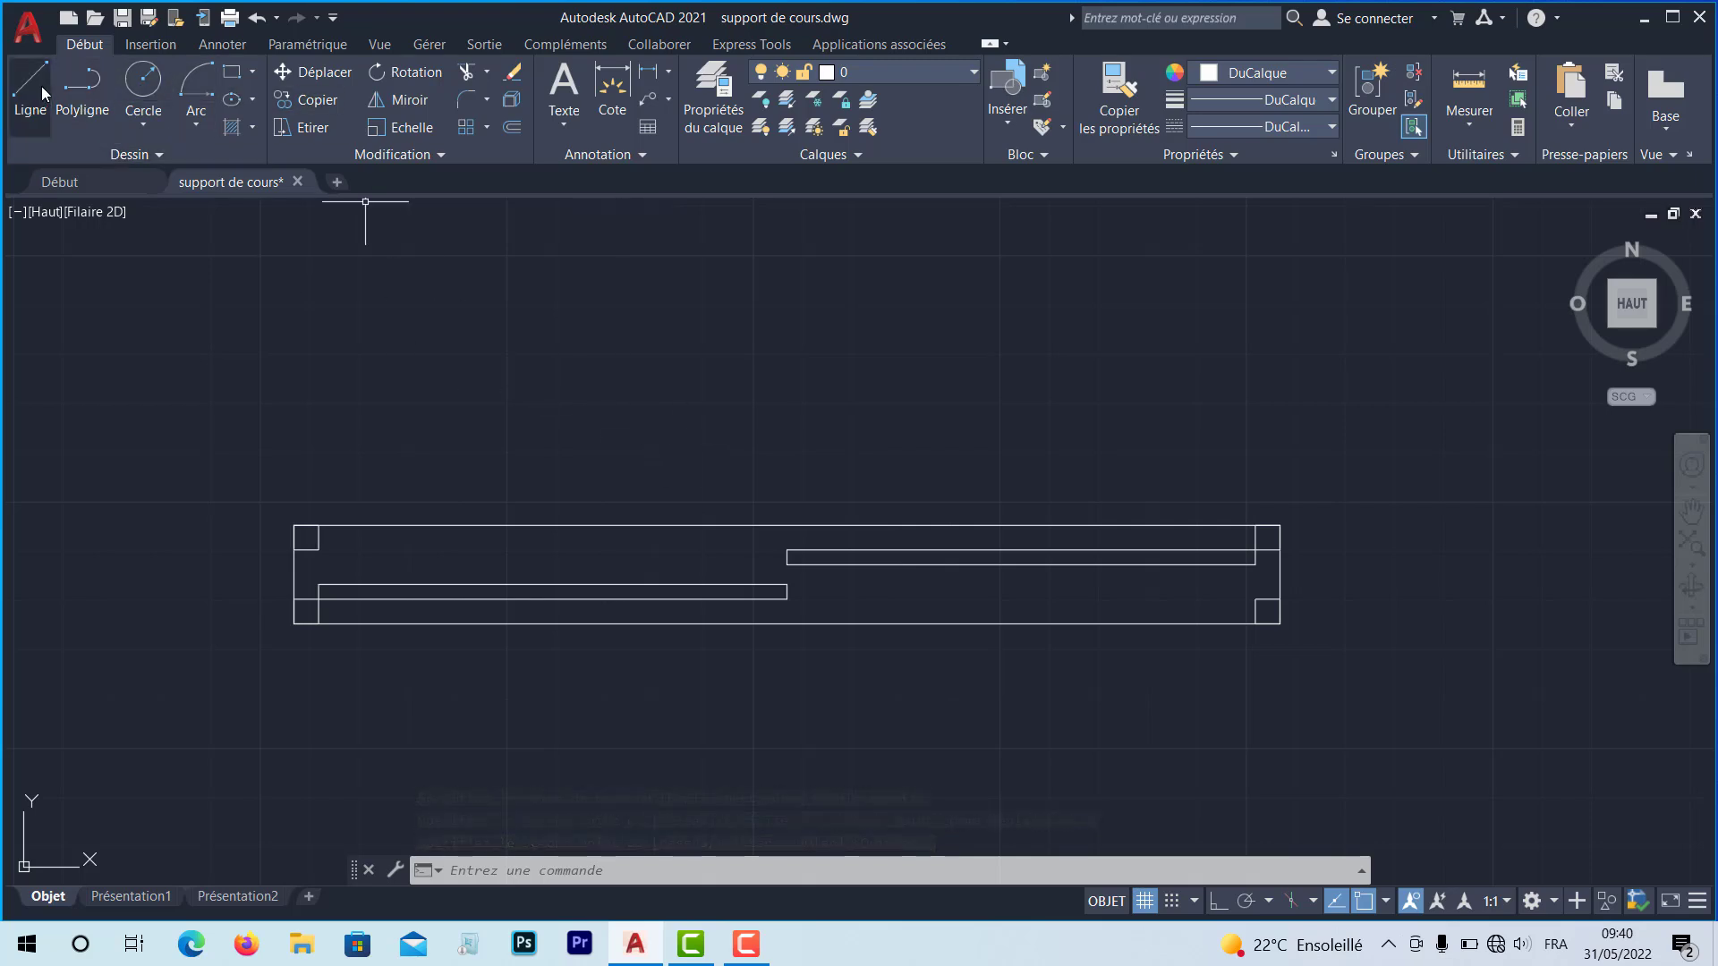
Try drawing a 5-unit-high rectangle down and left from the lower-left corner of the right sash
left_click(254, 73)
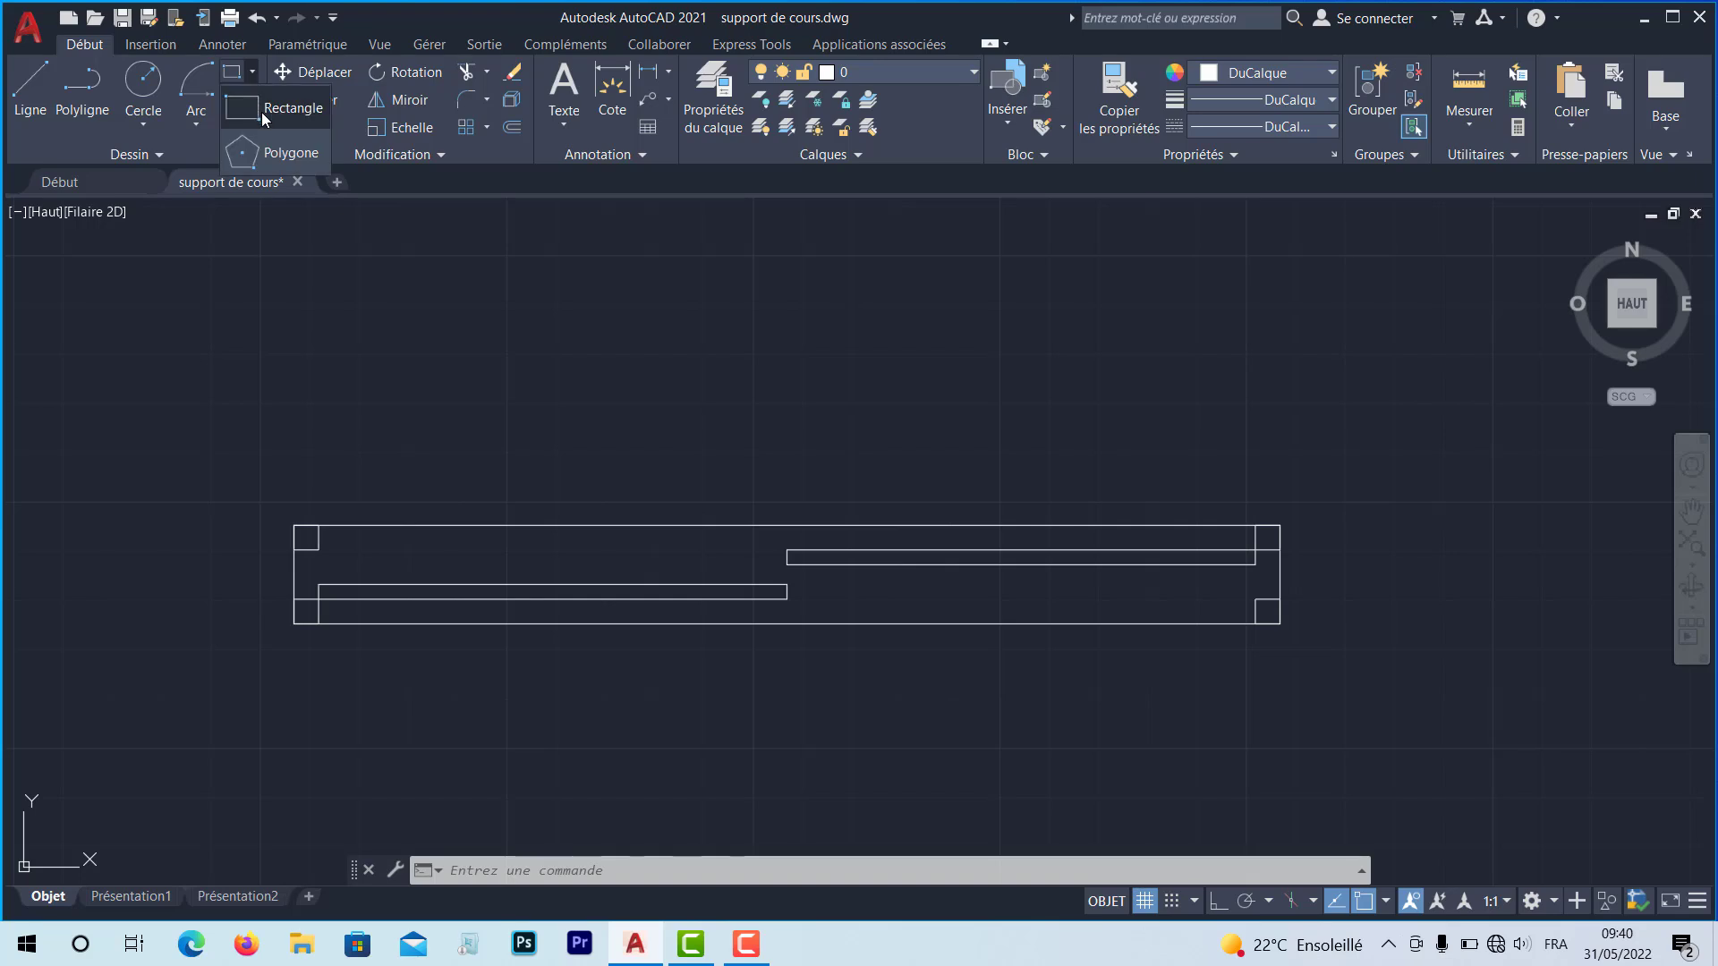
left_click(262, 111)
scroll(796, 573, "up", 6)
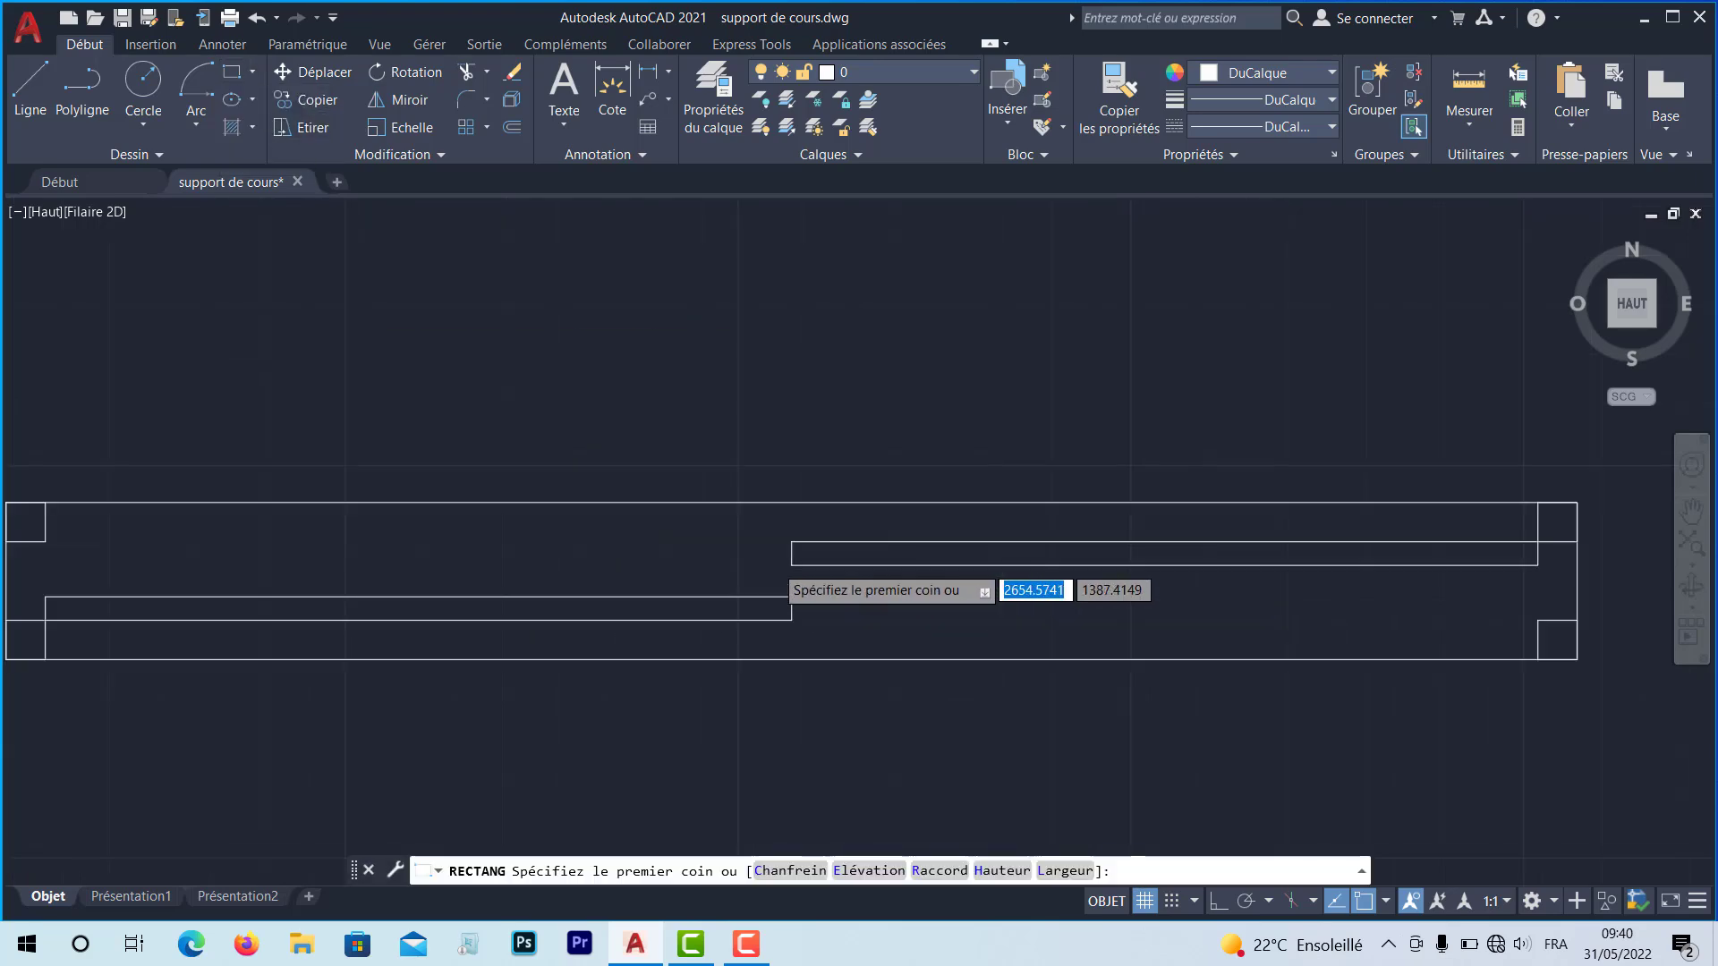
left_click(810, 567)
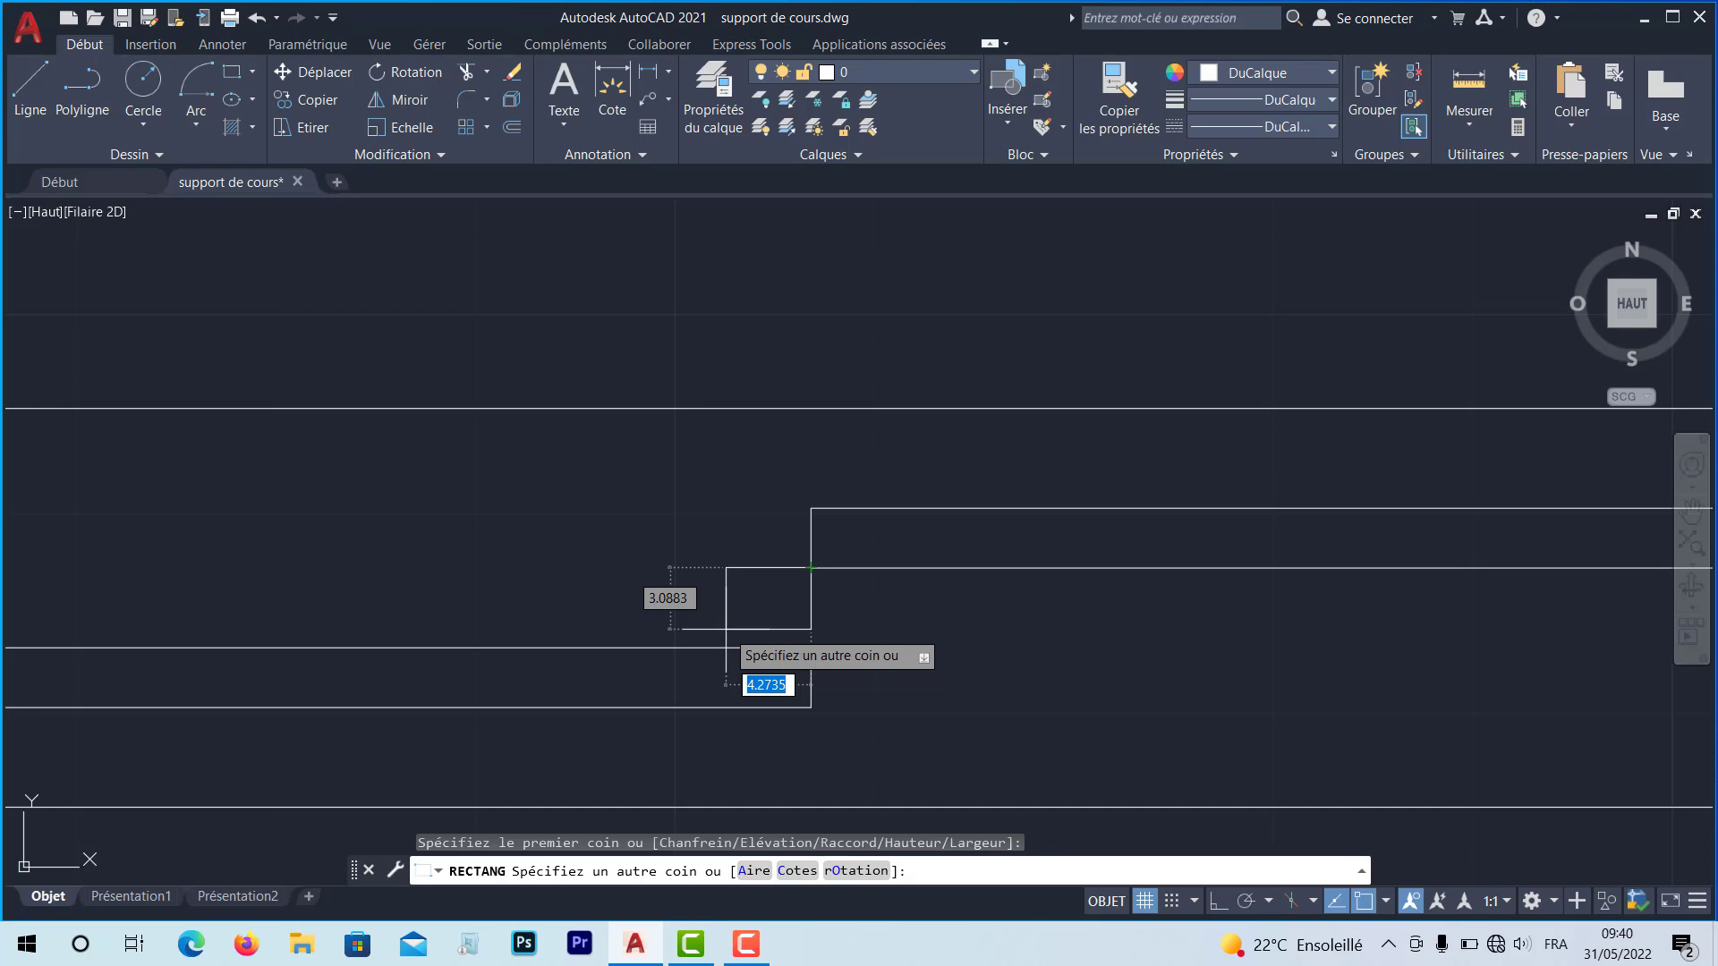
key("Tab")
type("5")
key("Return")
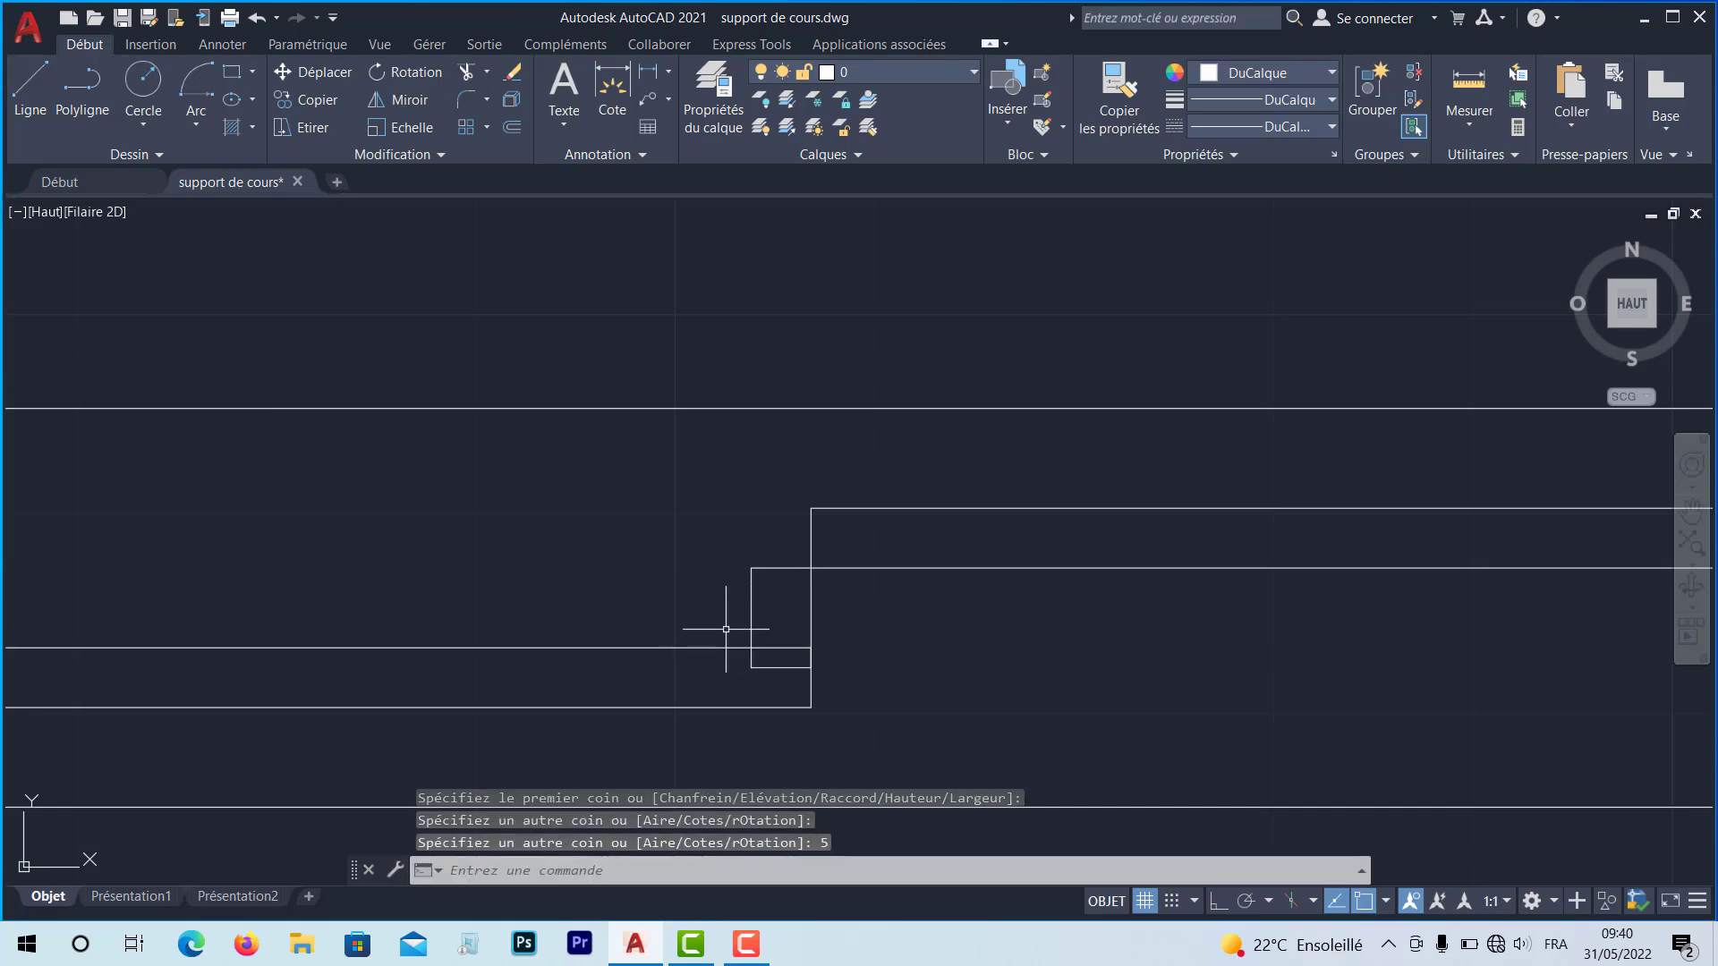
key("ctrl+z")
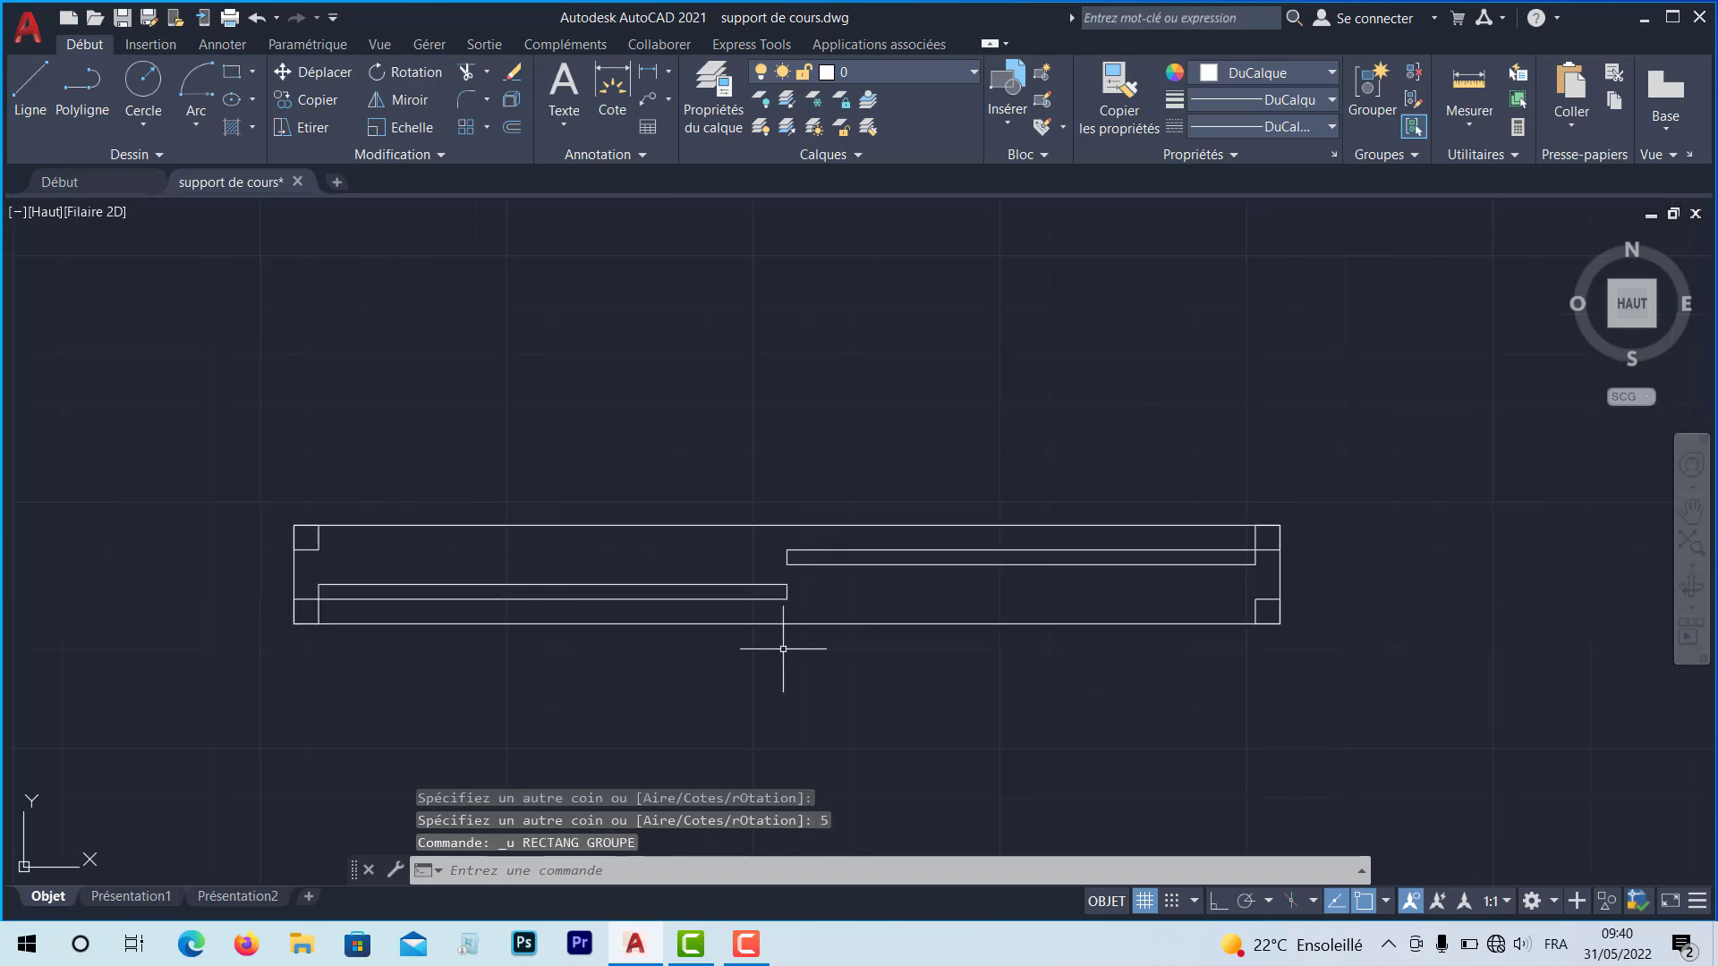
scroll(806, 577, "up", 2)
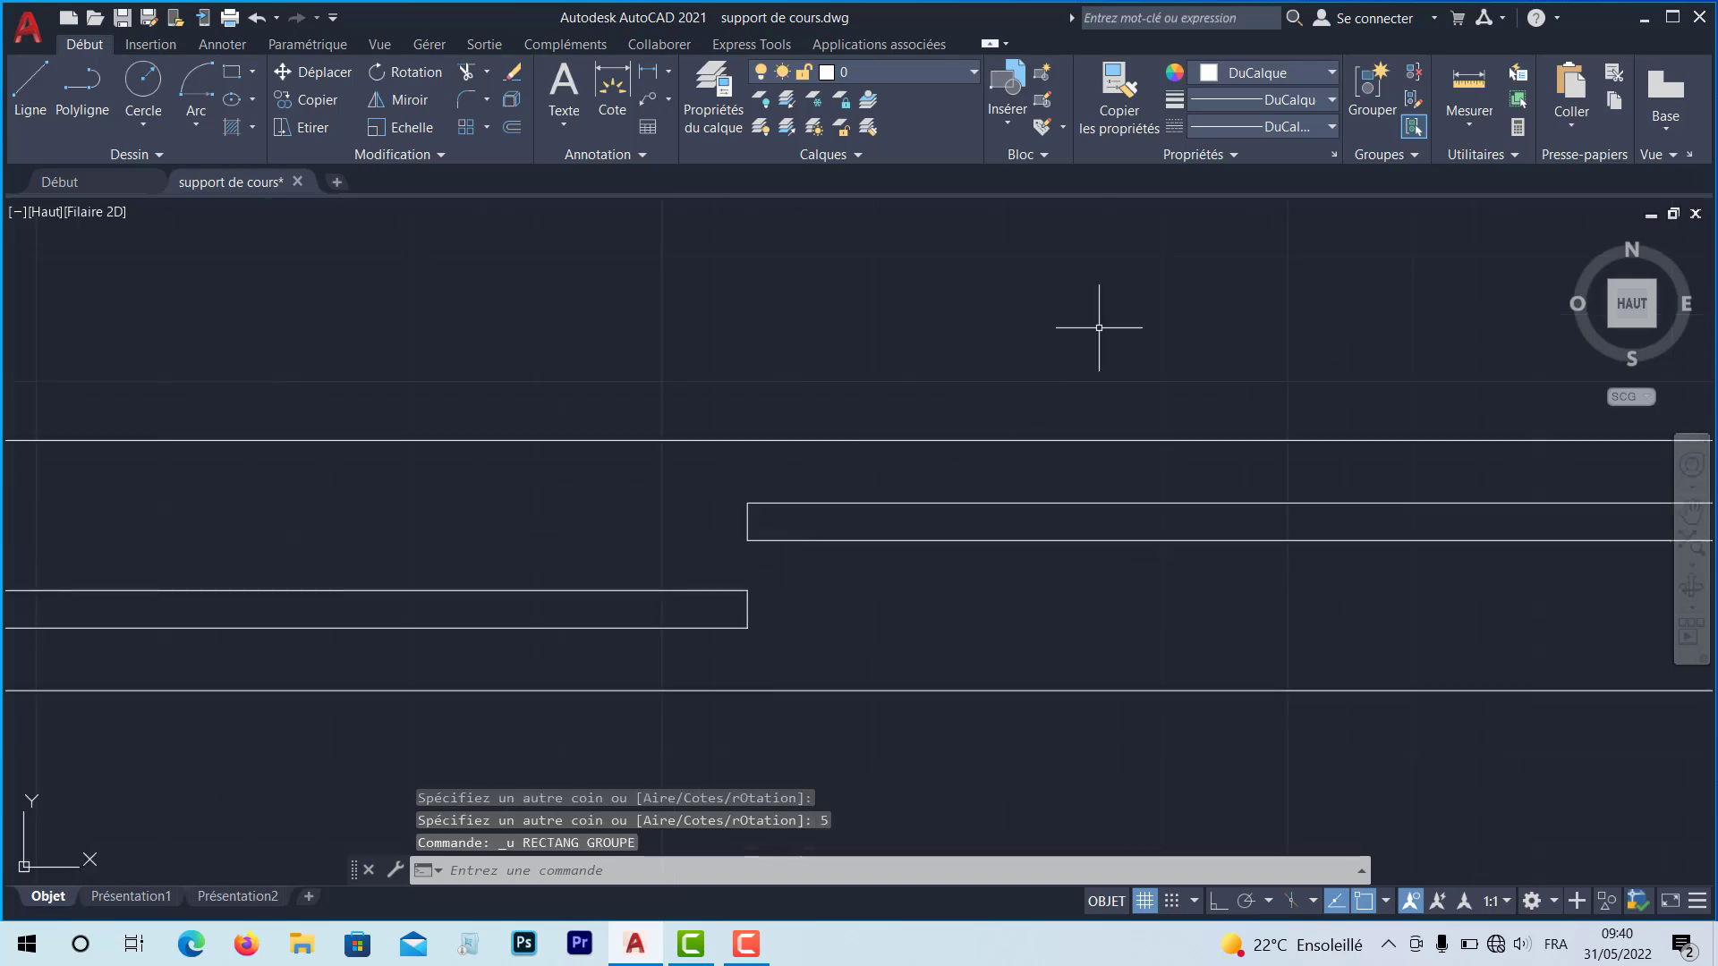
left_click(1459, 127)
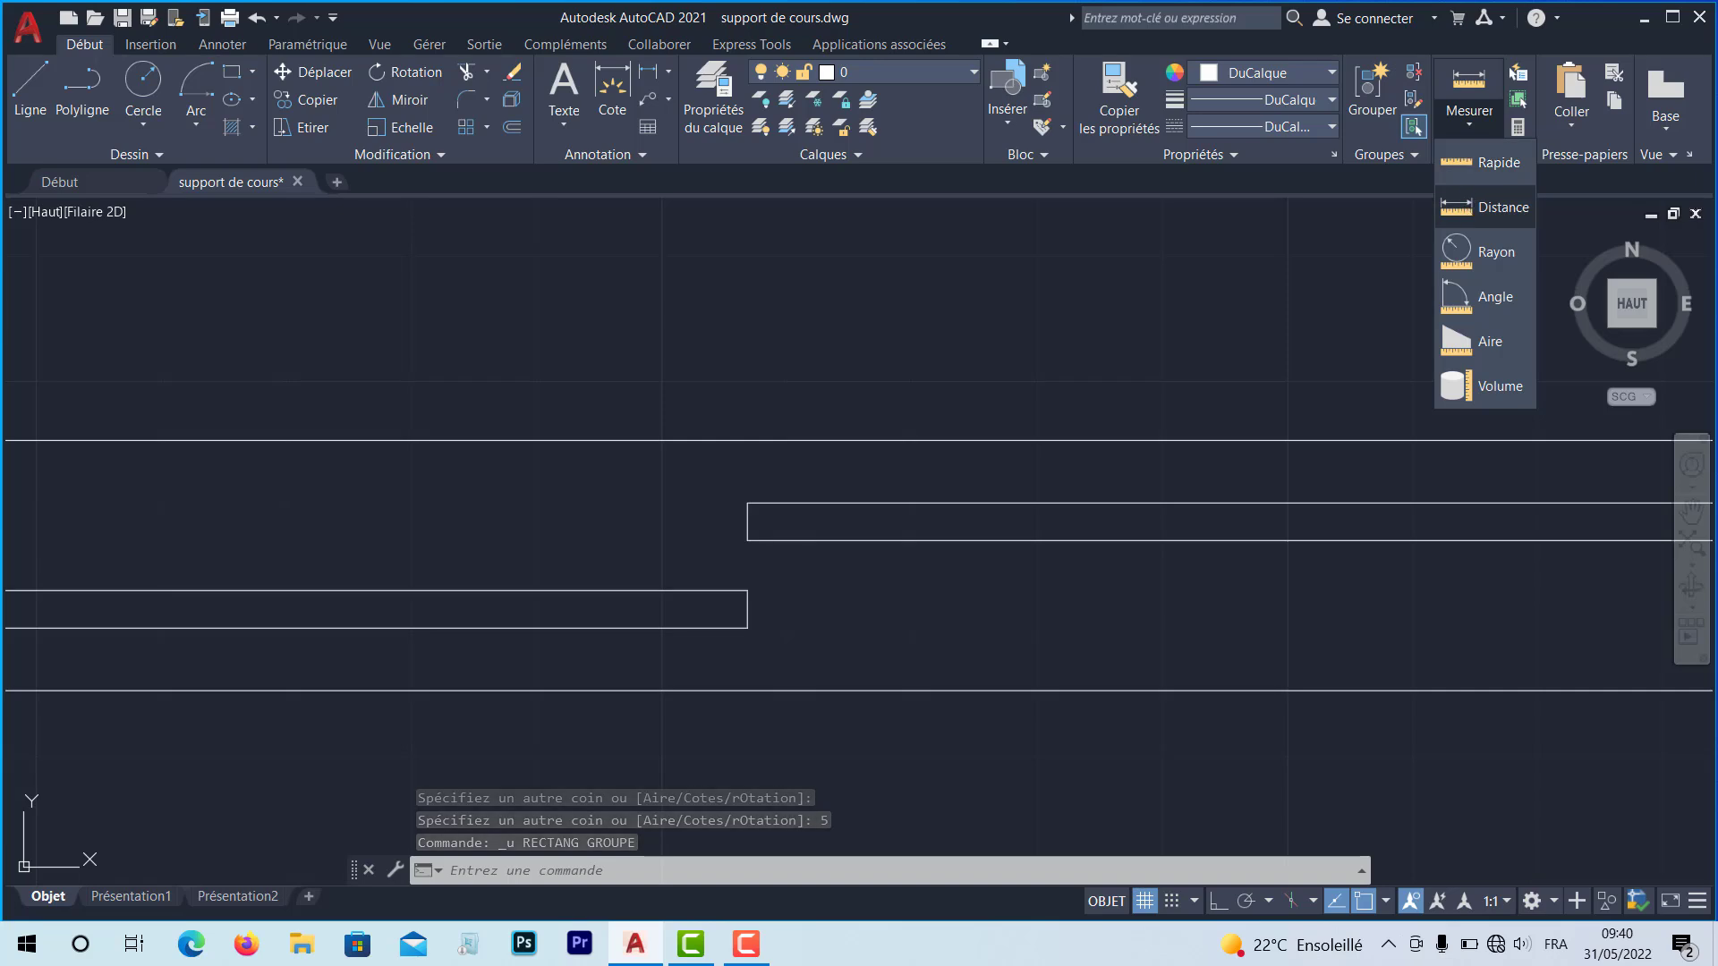
left_click(1466, 179)
left_click(748, 589)
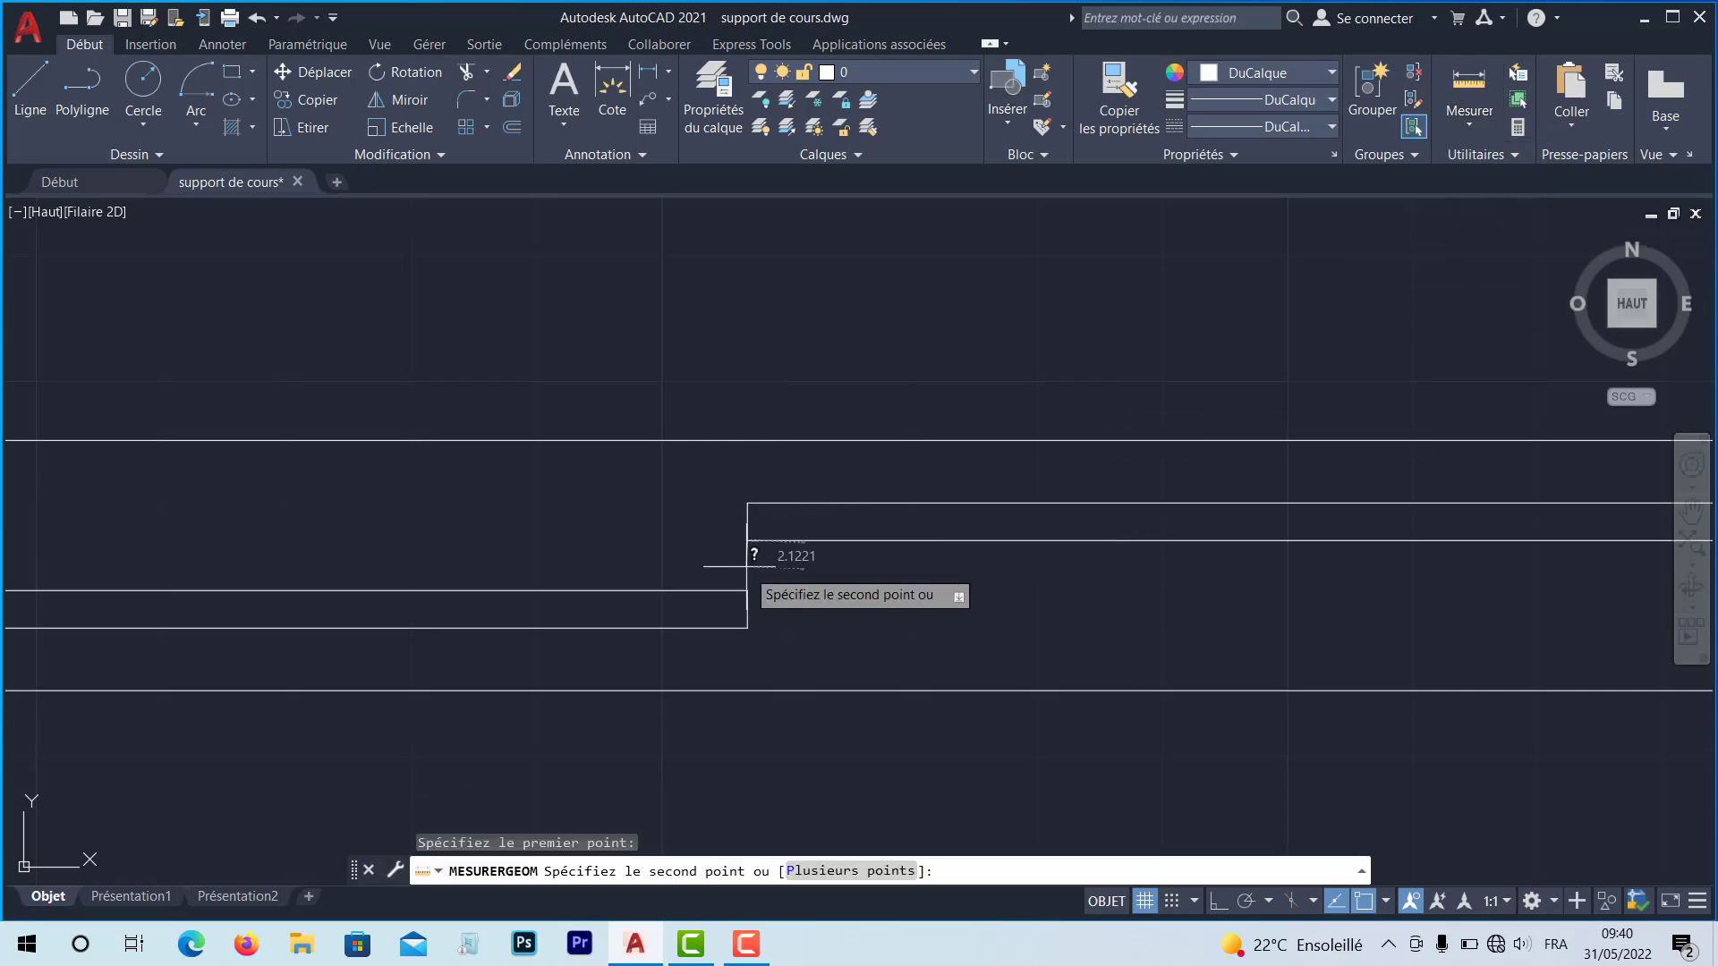
key("Escape")
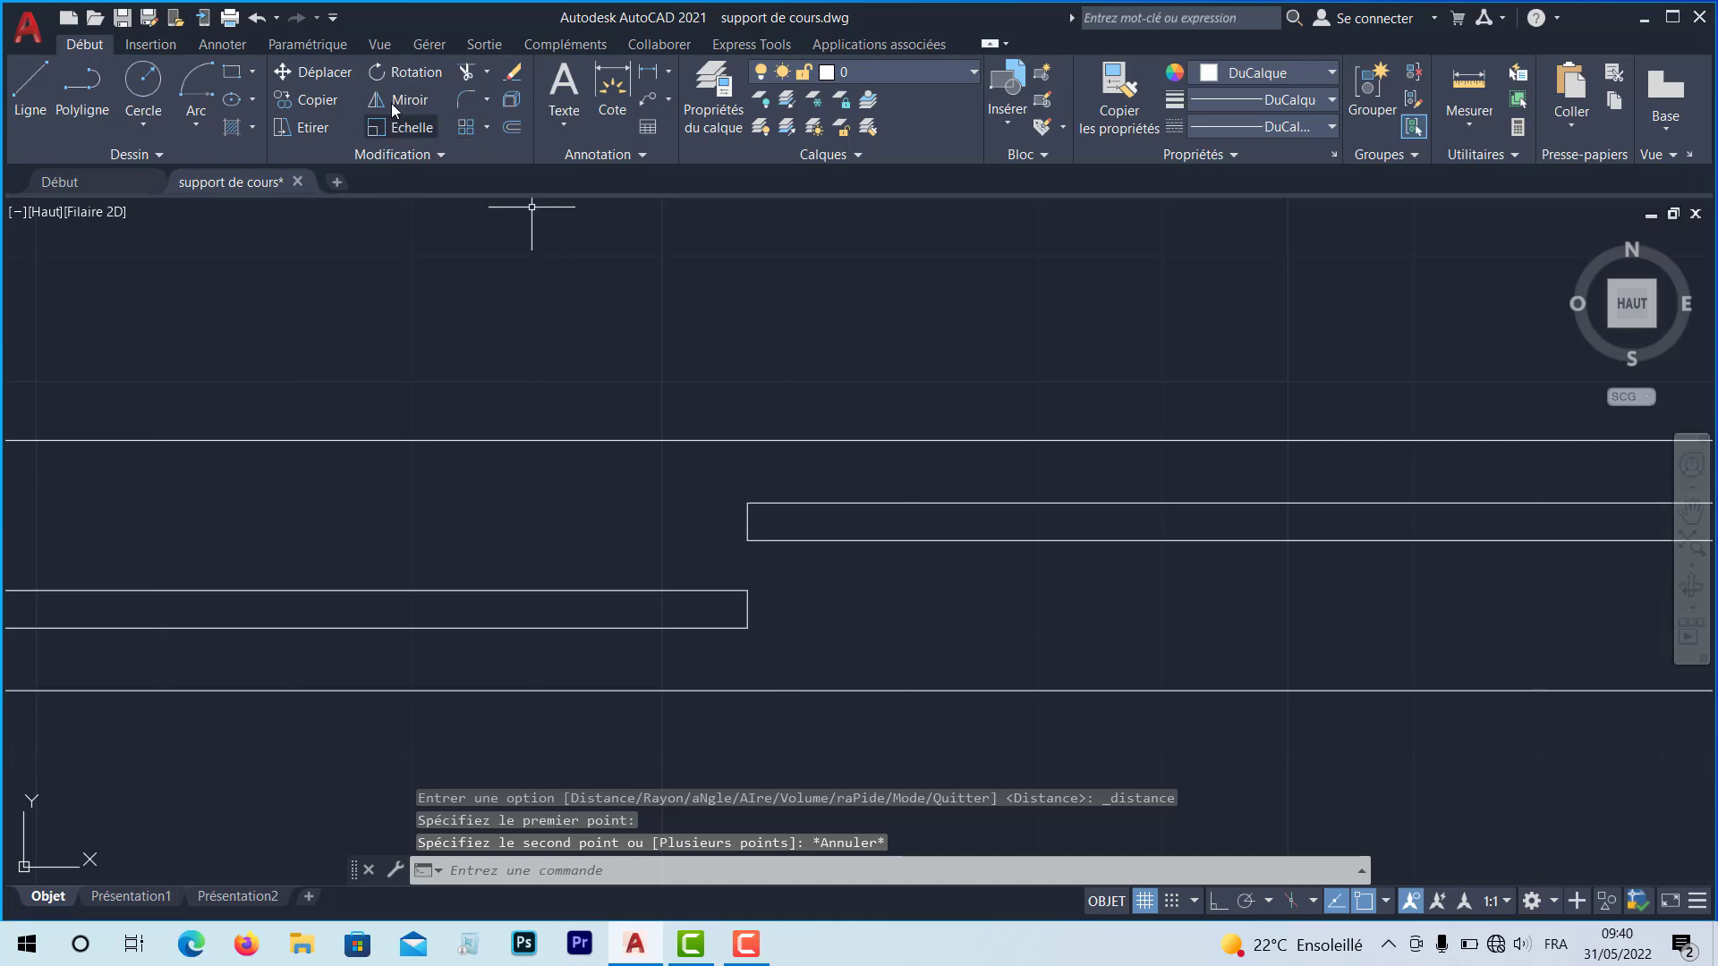
Move the left sash up so its upper-right corner meets the right sash's lower-left corner
left_click(320, 73)
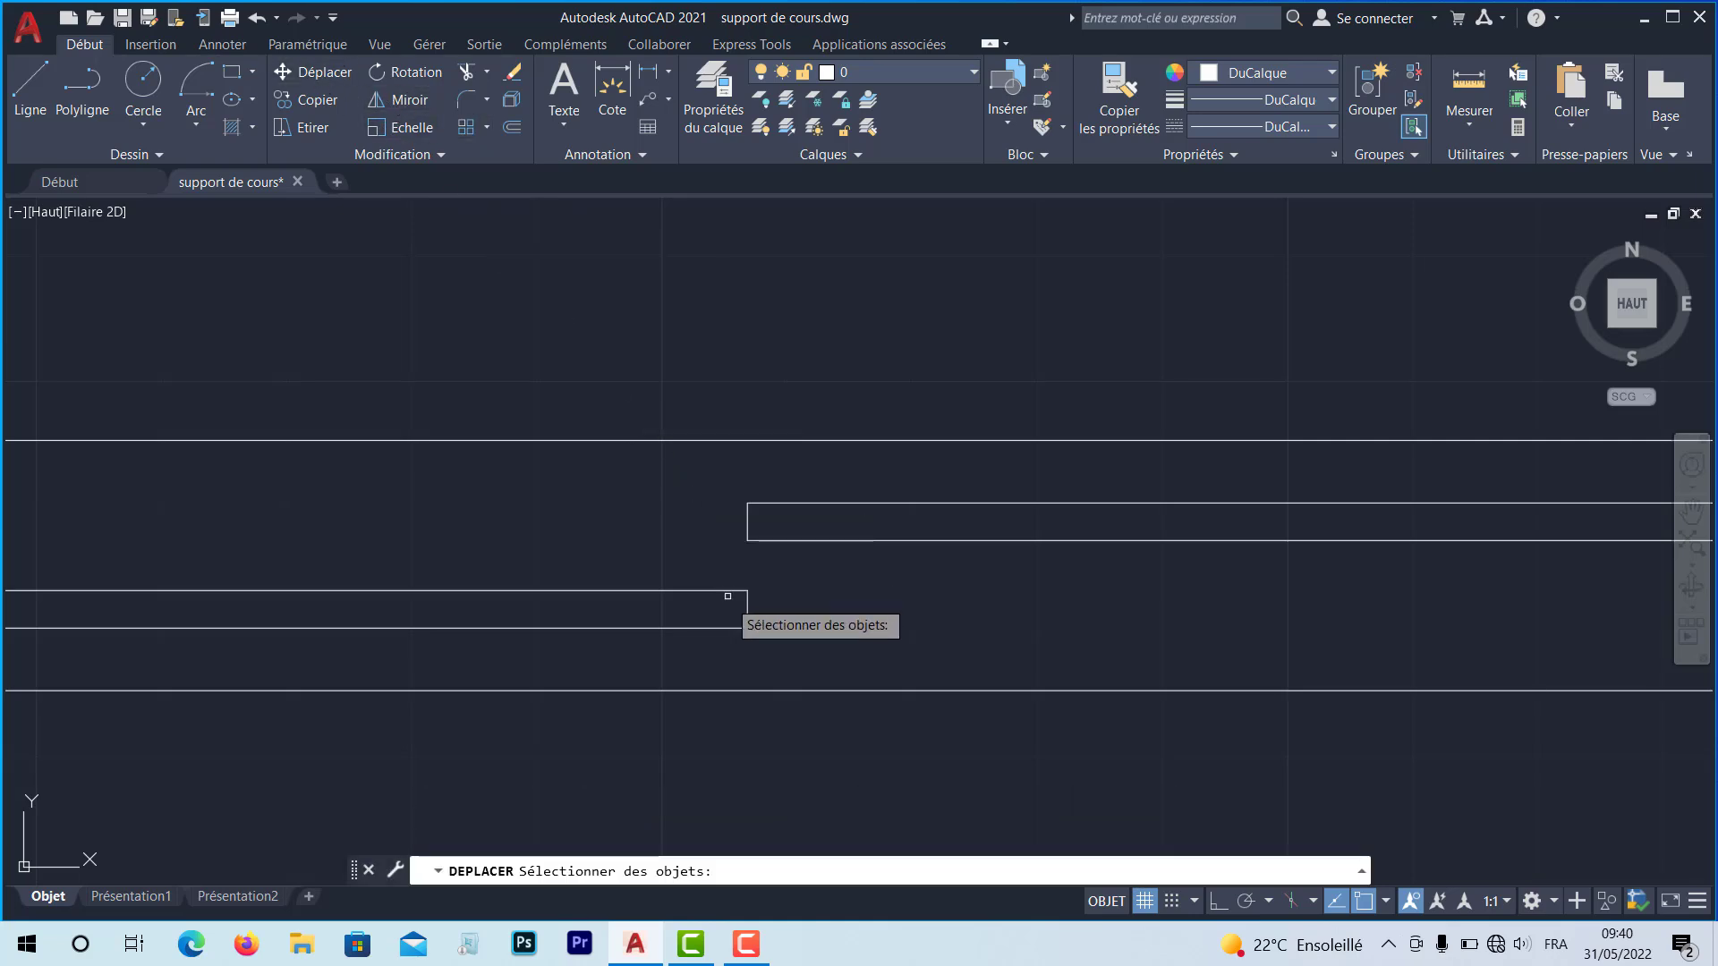
left_click(746, 616)
key("Return")
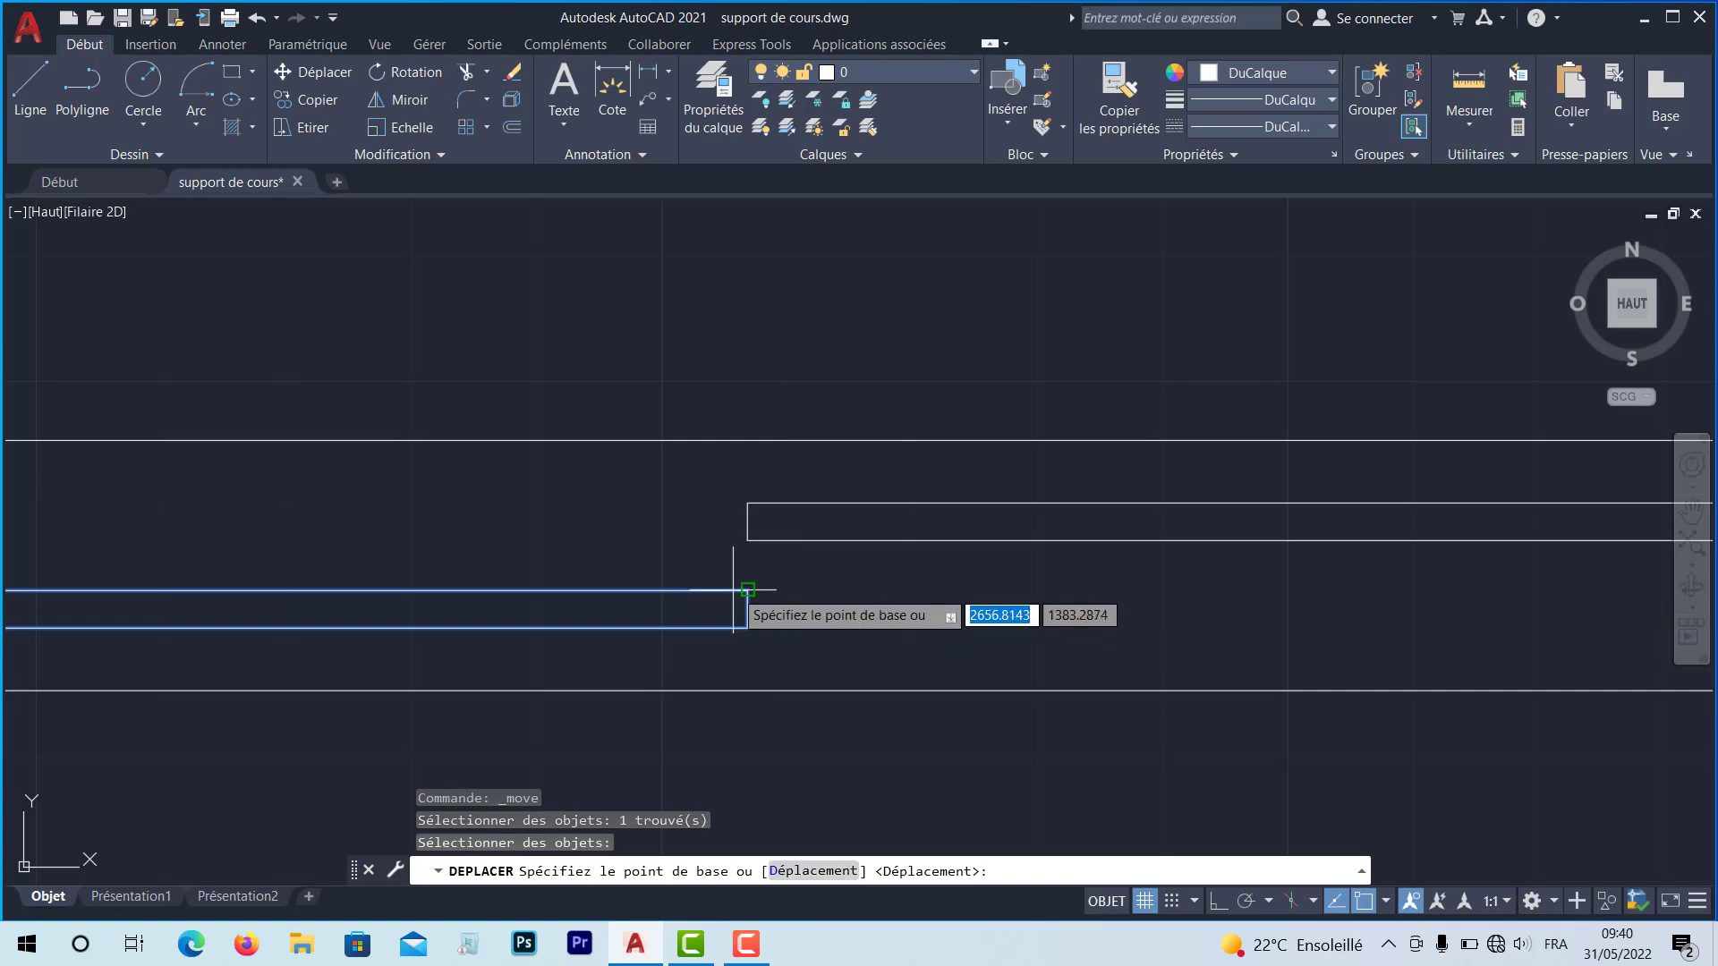
left_click(747, 591)
left_click(747, 540)
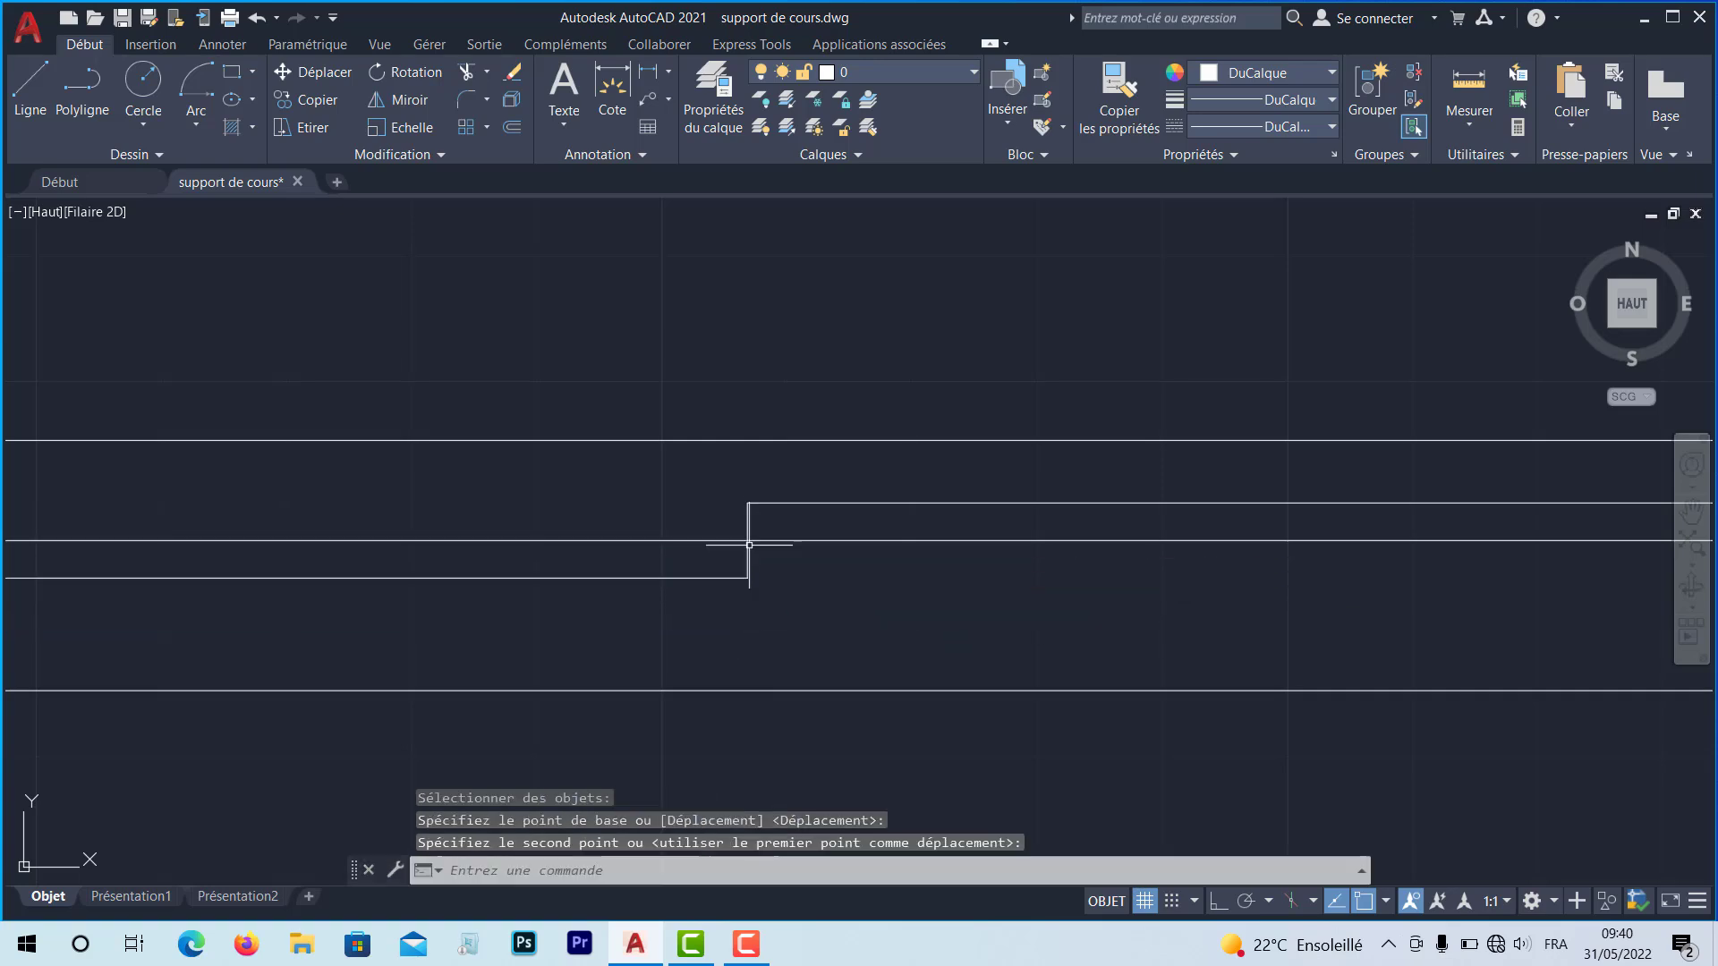
scroll(737, 583, "down", 3)
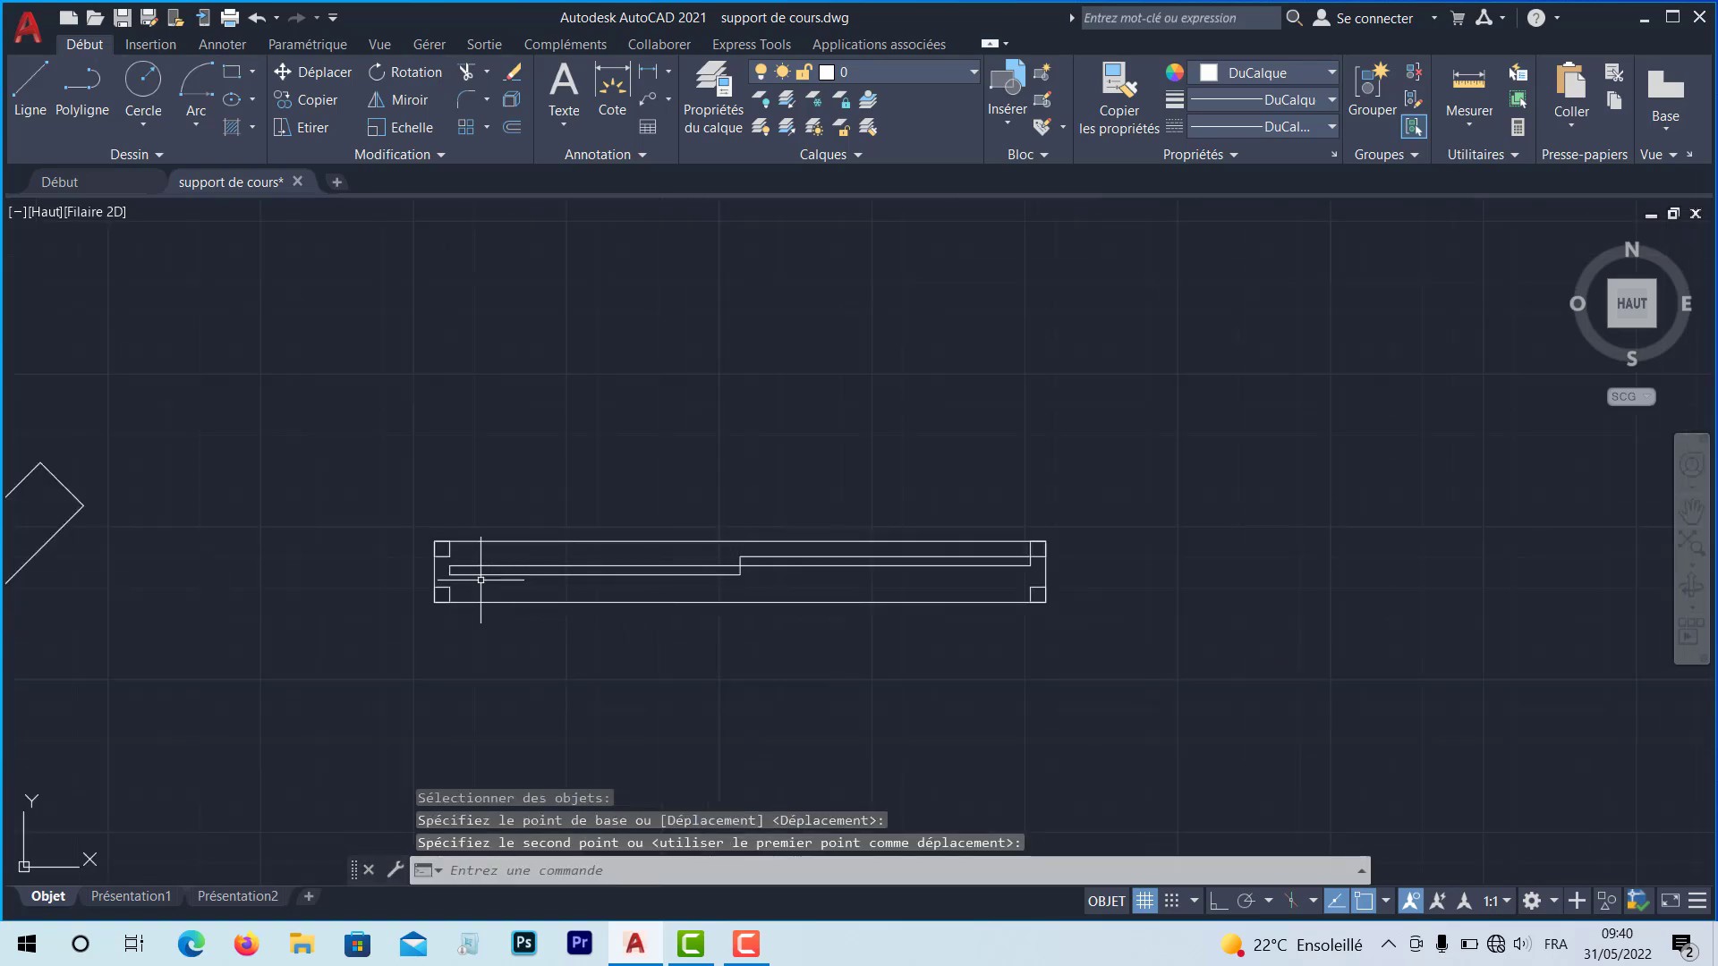
Move the lower-left corner square up so its upper-right corner meets the left sash's lower-left corner
scroll(492, 576, "up", 2)
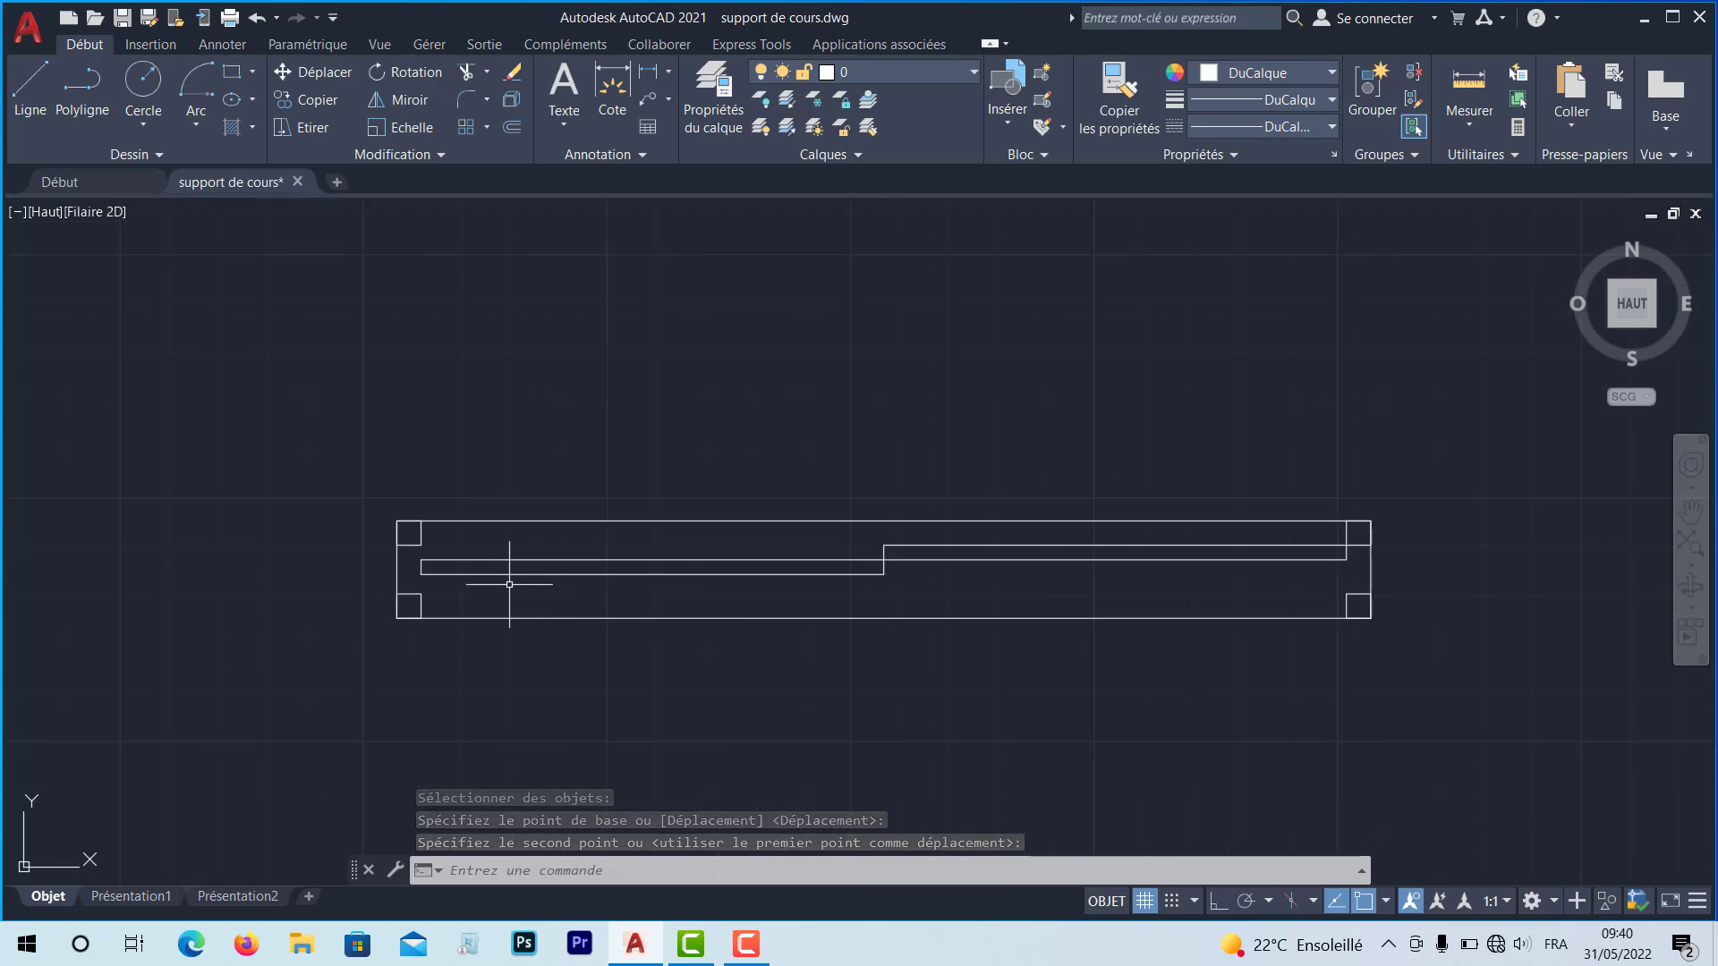
scroll(488, 581, "up", 2)
left_click(386, 624)
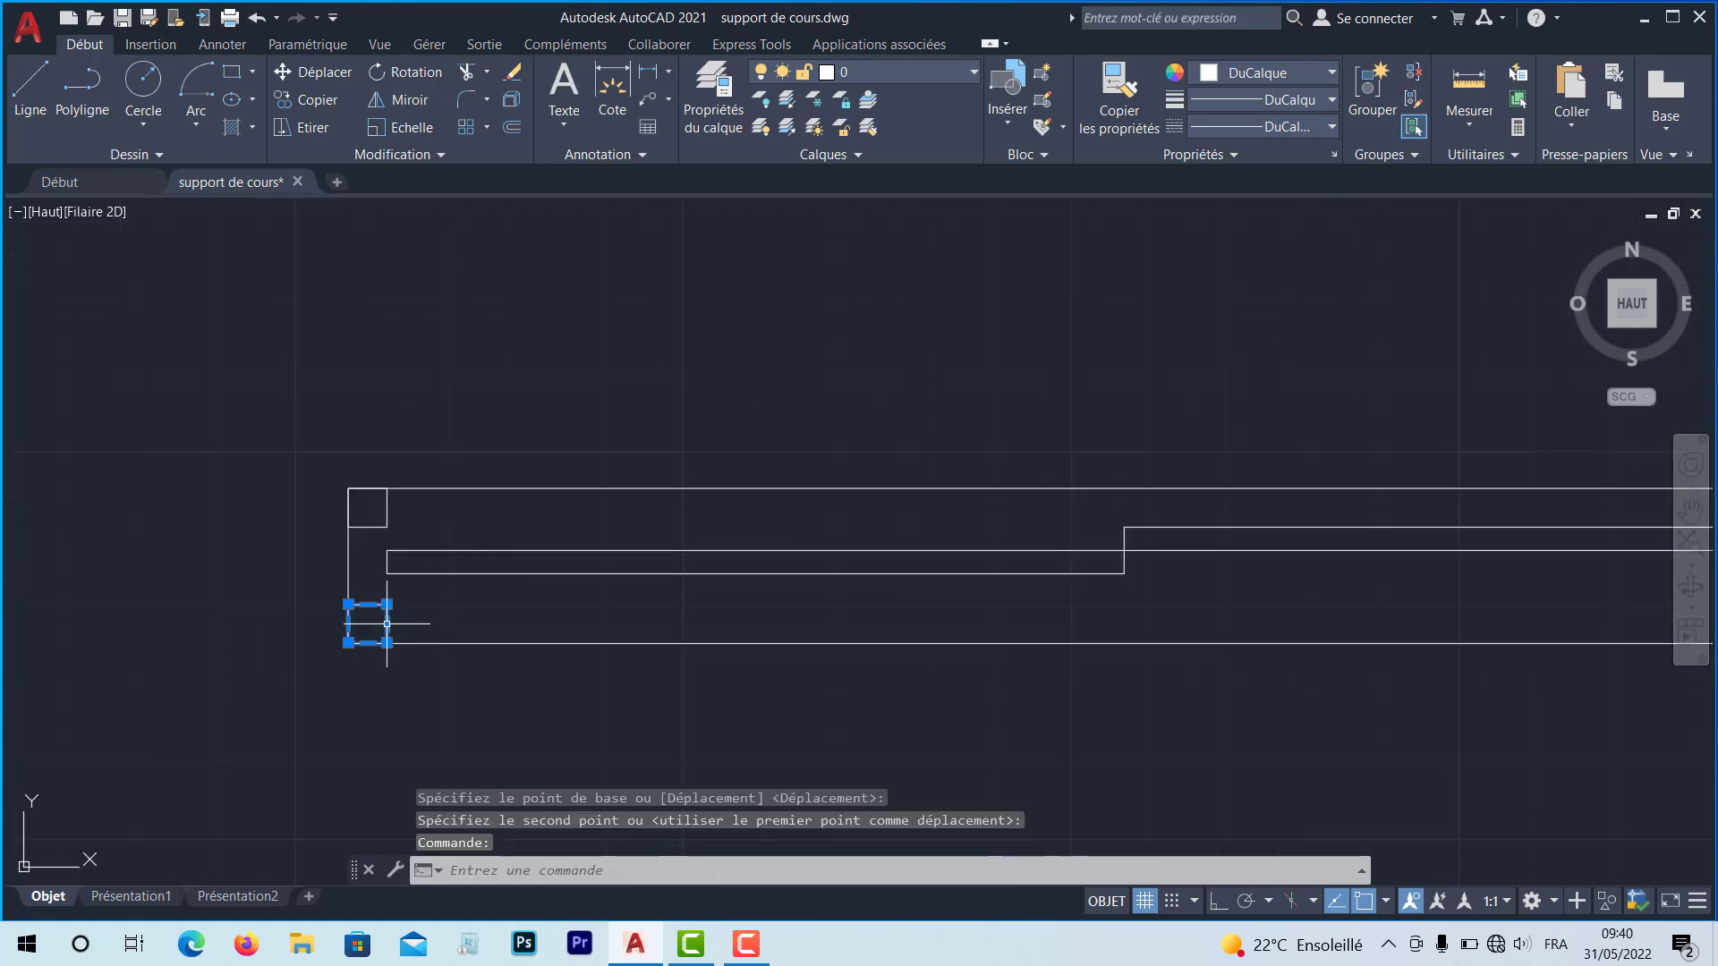
left_click(315, 72)
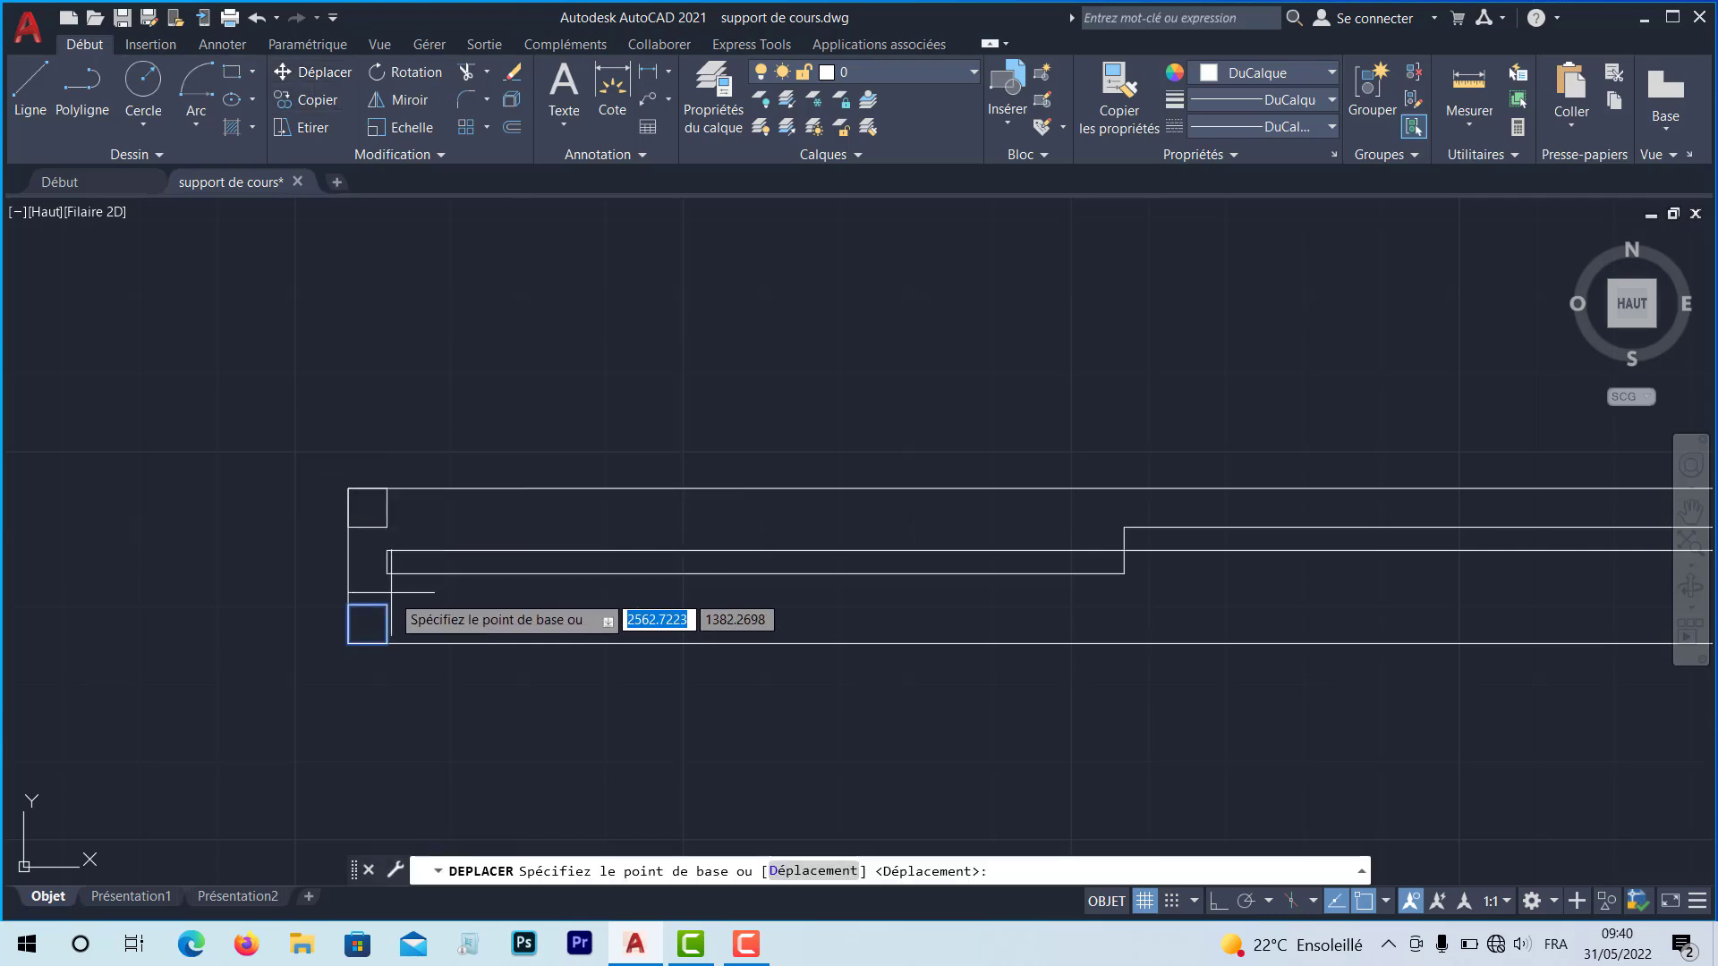
left_click(387, 604)
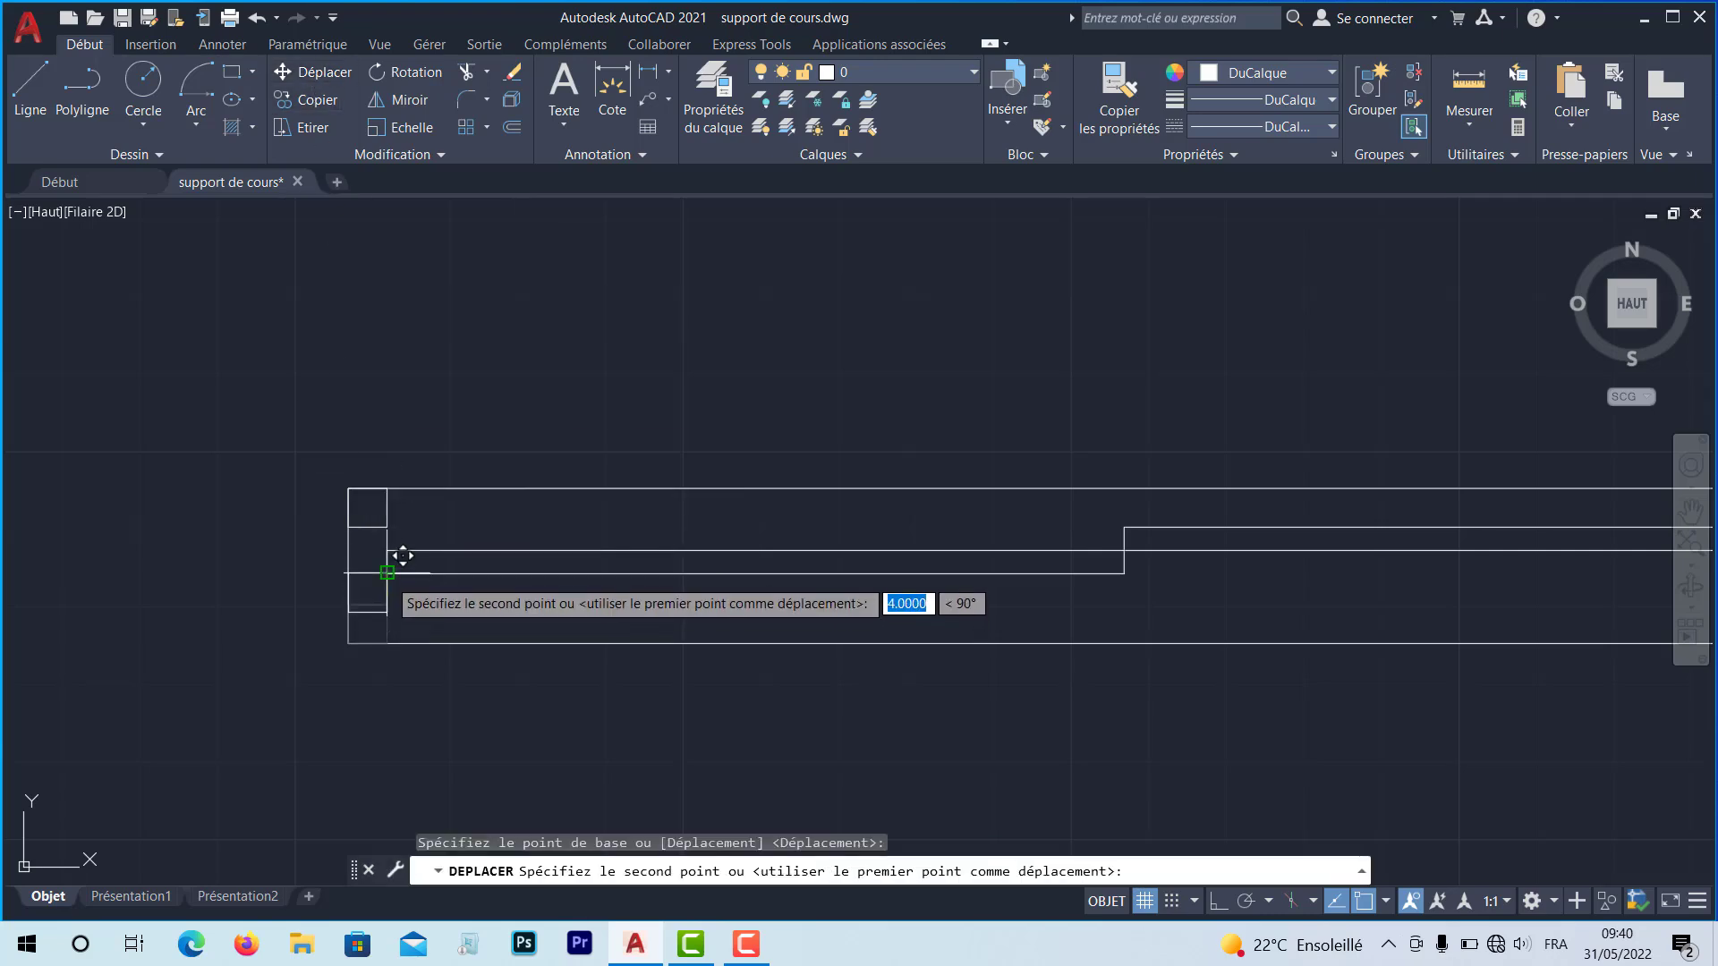
left_click(387, 573)
scroll(499, 609, "down", 4)
scroll(797, 649, "down", 3)
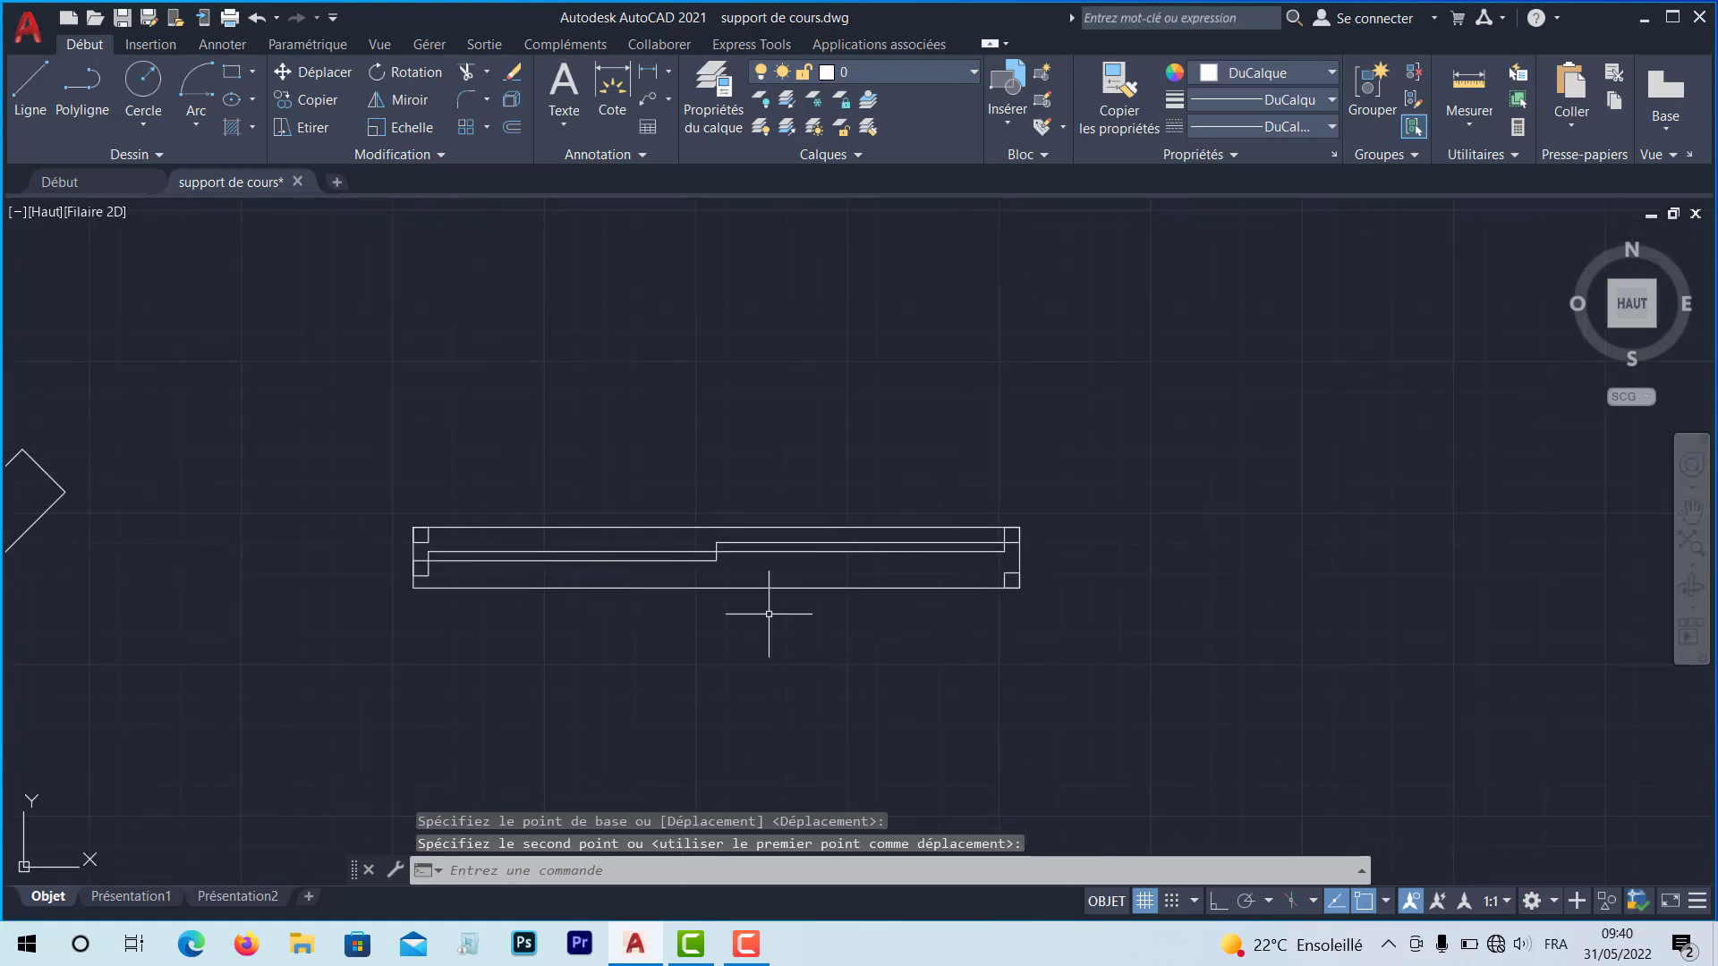
With Ortho on, draw a horizontal guide line from the left sash's lower-right corner to beyond the frame's right end
scroll(937, 599, "up", 5)
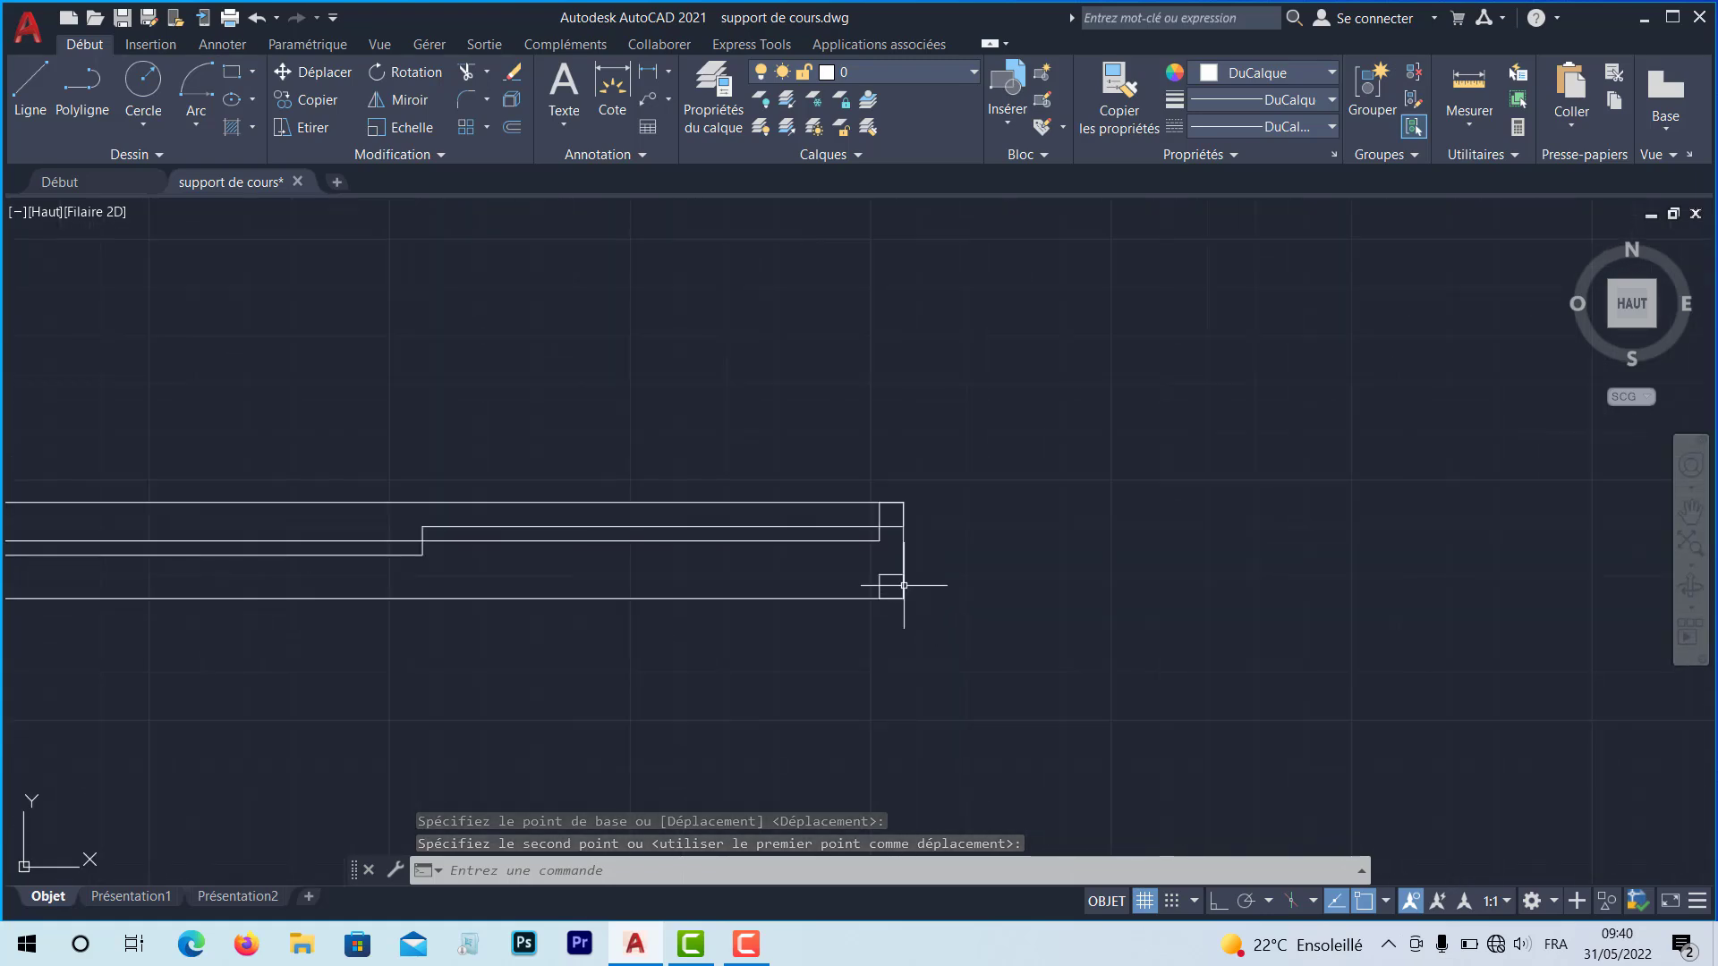
scroll(916, 595, "down", 4)
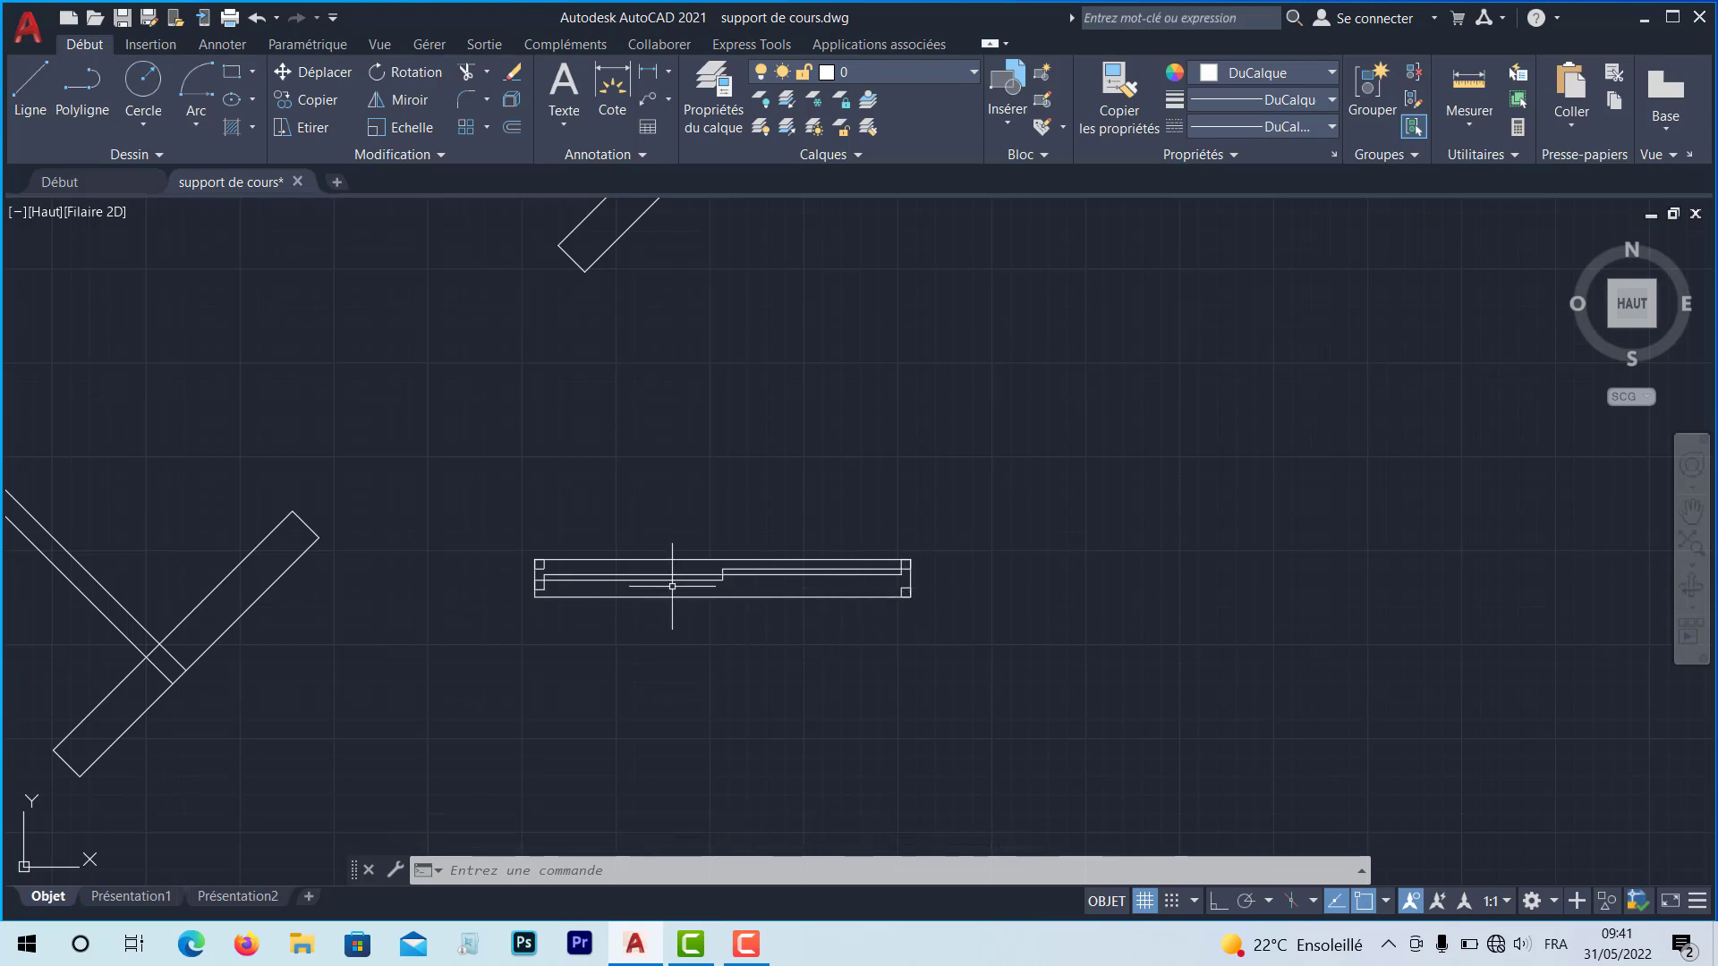
mouse_move(706, 580)
middle_mouse_down()
mouse_move(736, 582)
mouse_move(653, 576)
middle_mouse_up()
scroll(738, 582, "up", 4)
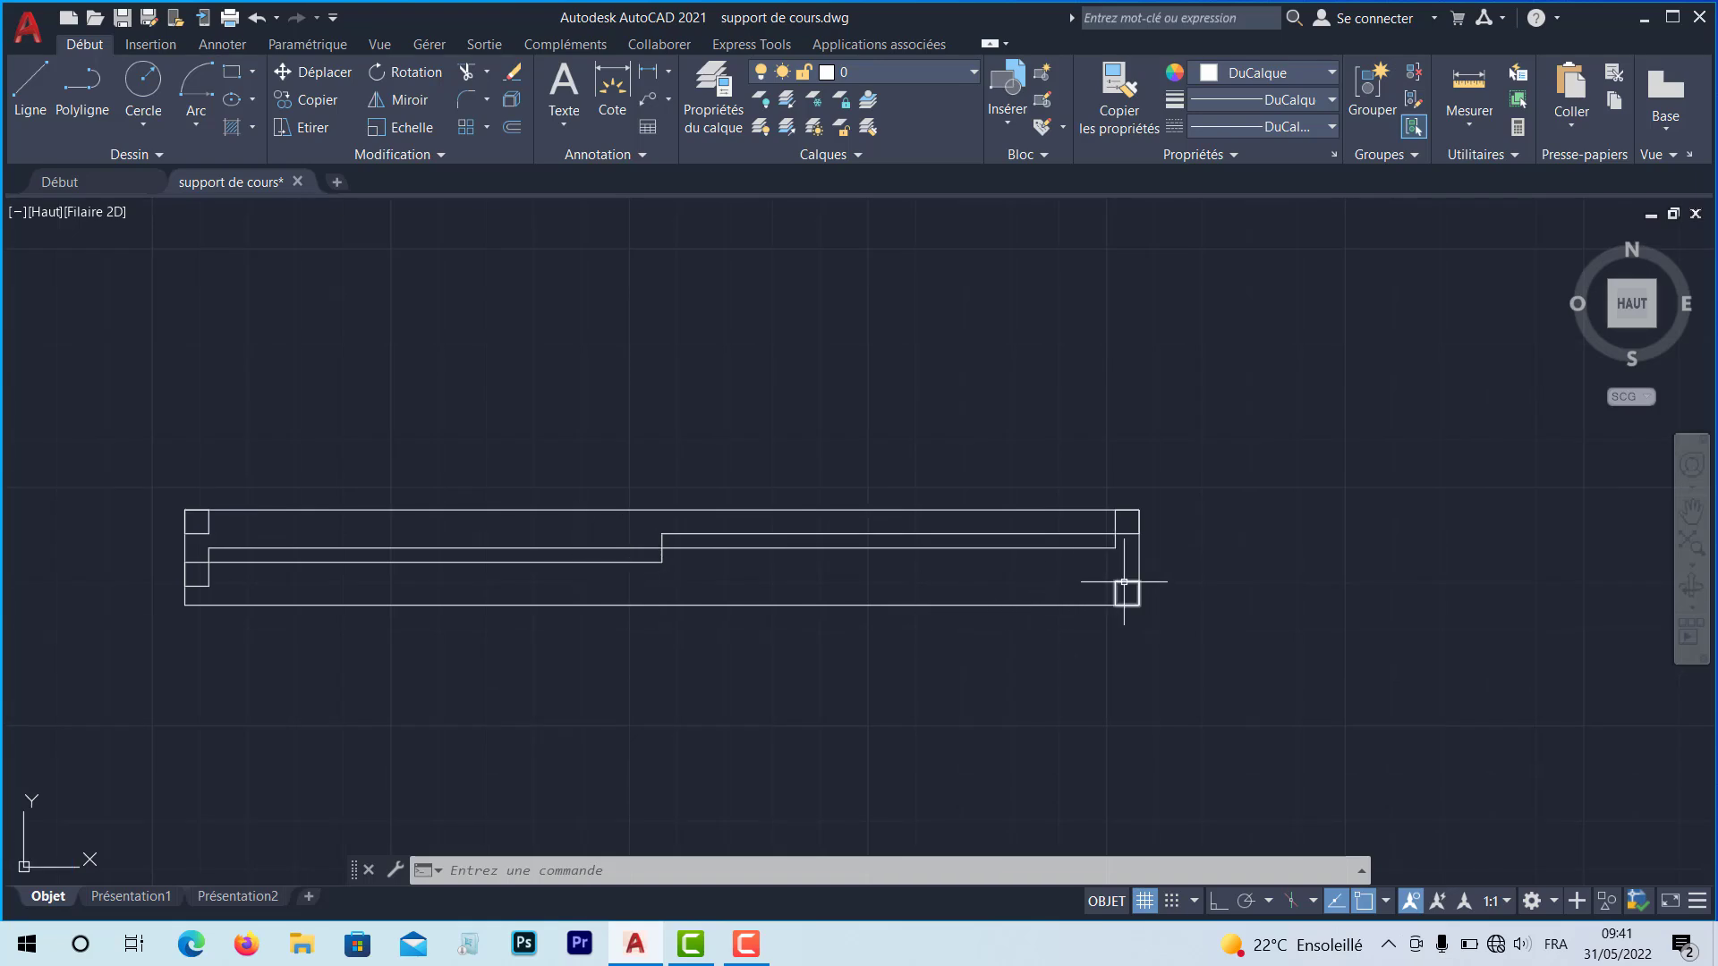
mouse_move(1124, 582)
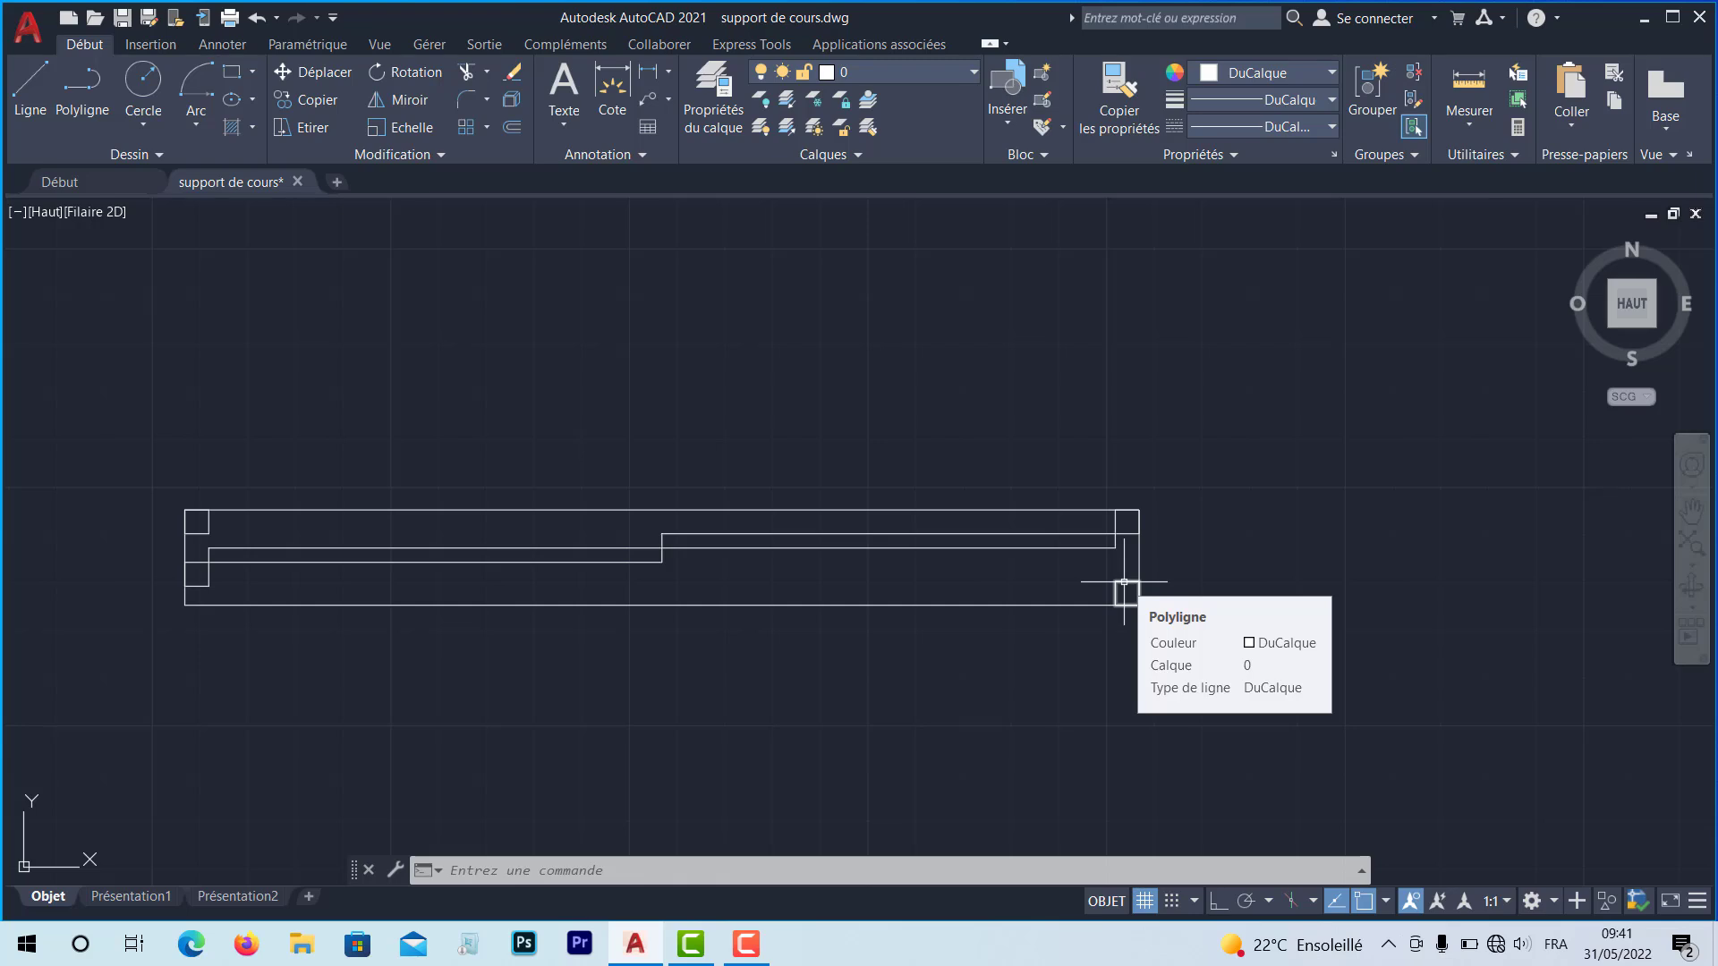
left_click(32, 85)
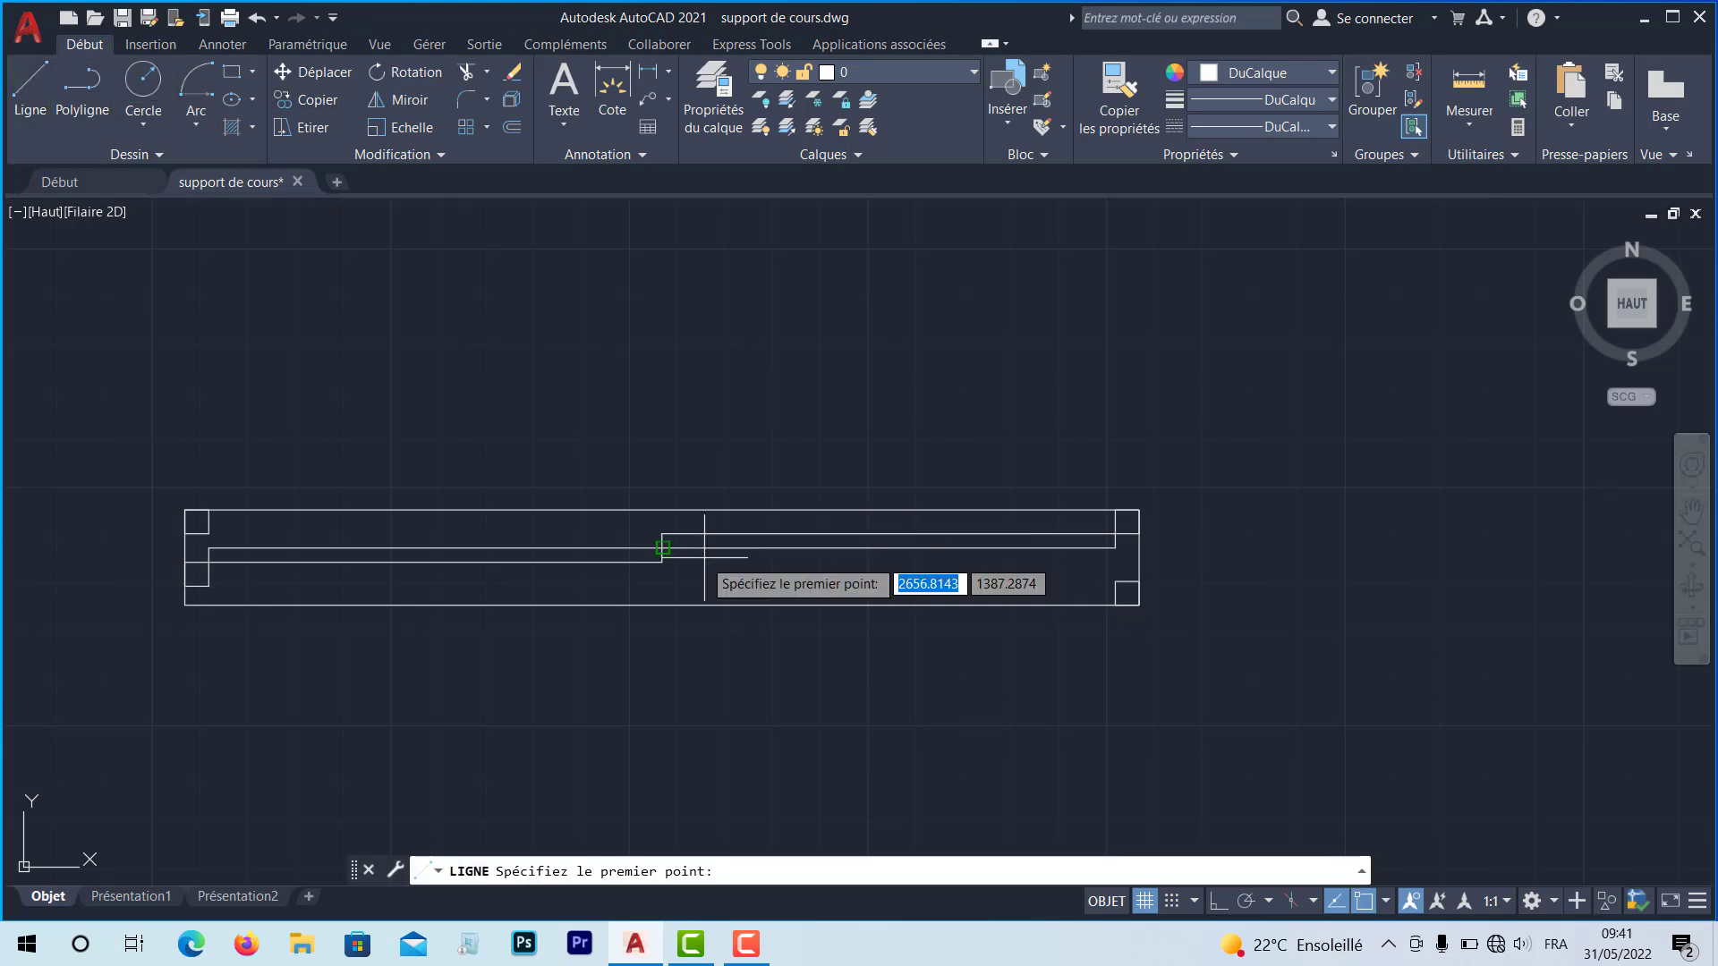
left_click(663, 562)
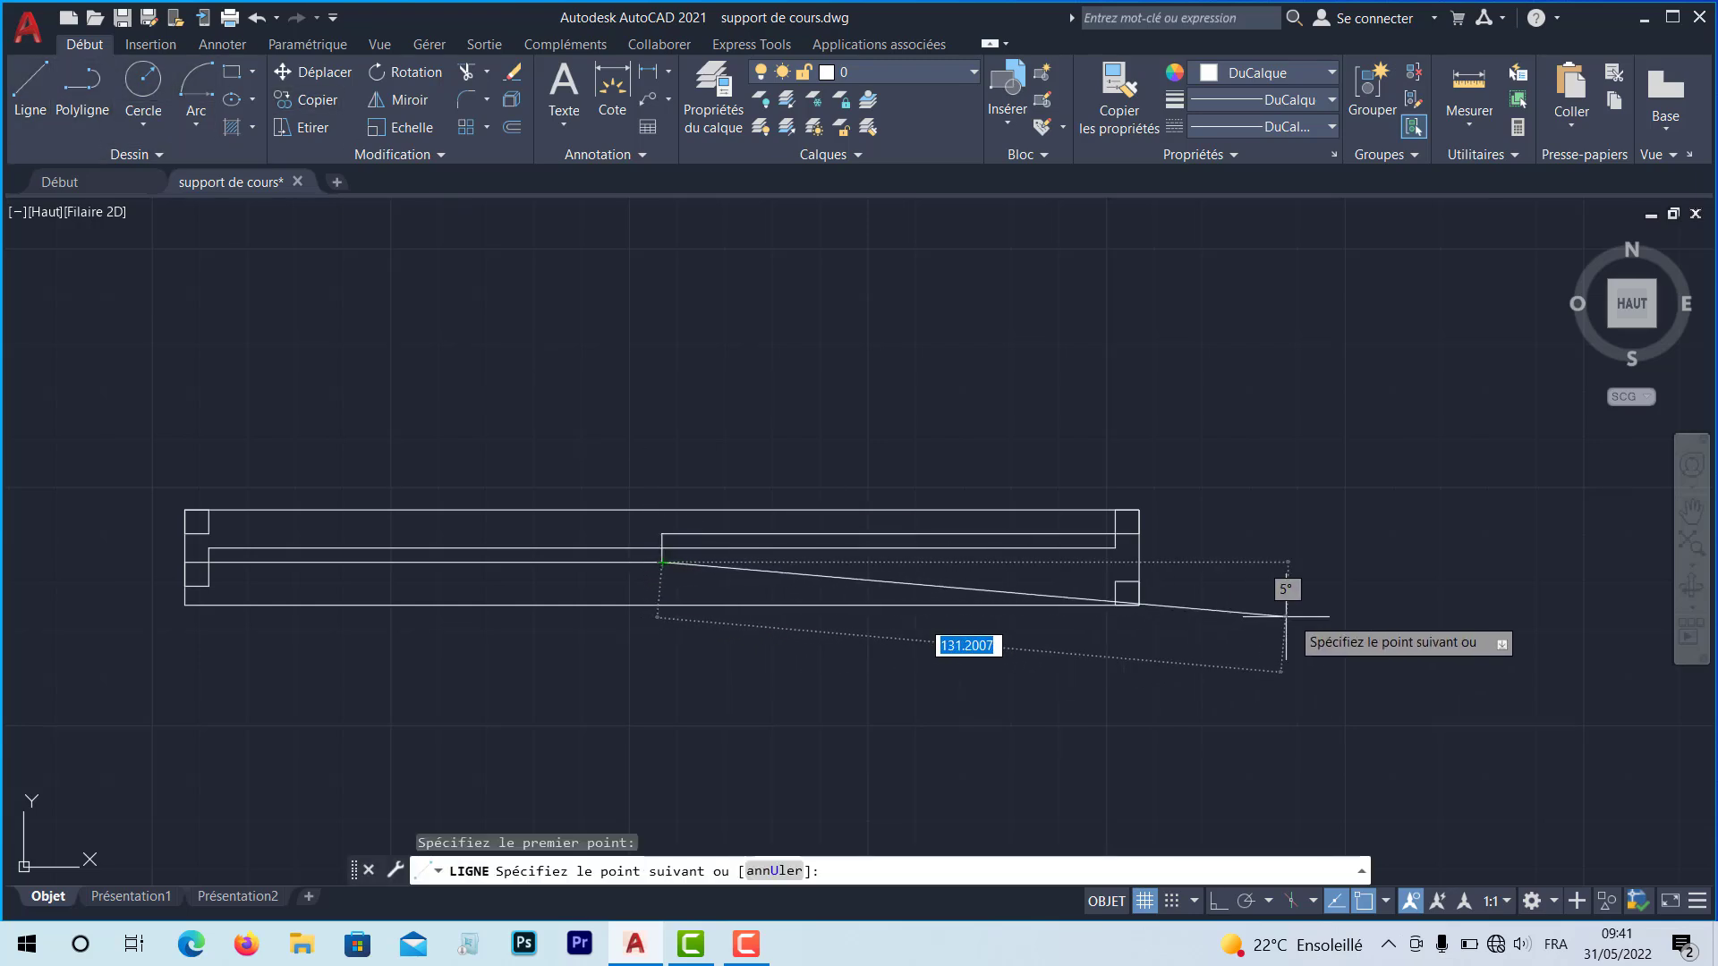
key("F8")
left_click(1383, 588)
key("Return")
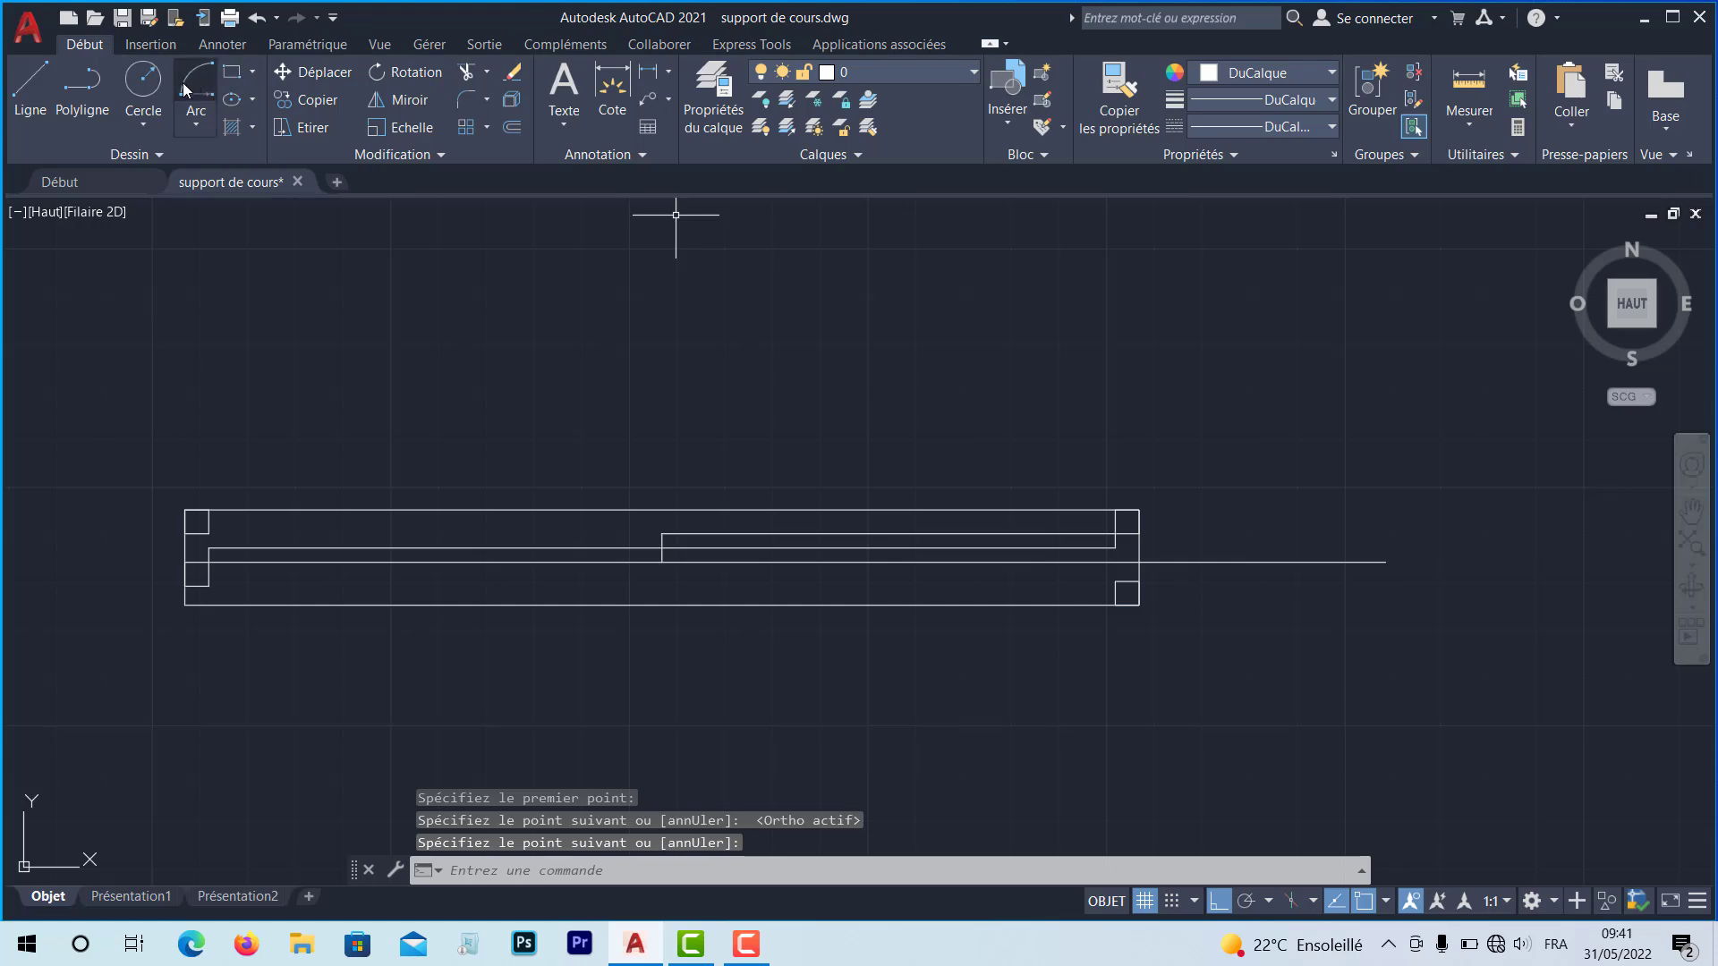
Move the lower-right corner square up 4 units so its upper-right corner meets the guide line at the frame's right edge
left_click(304, 72)
scroll(1101, 604, "up", 4)
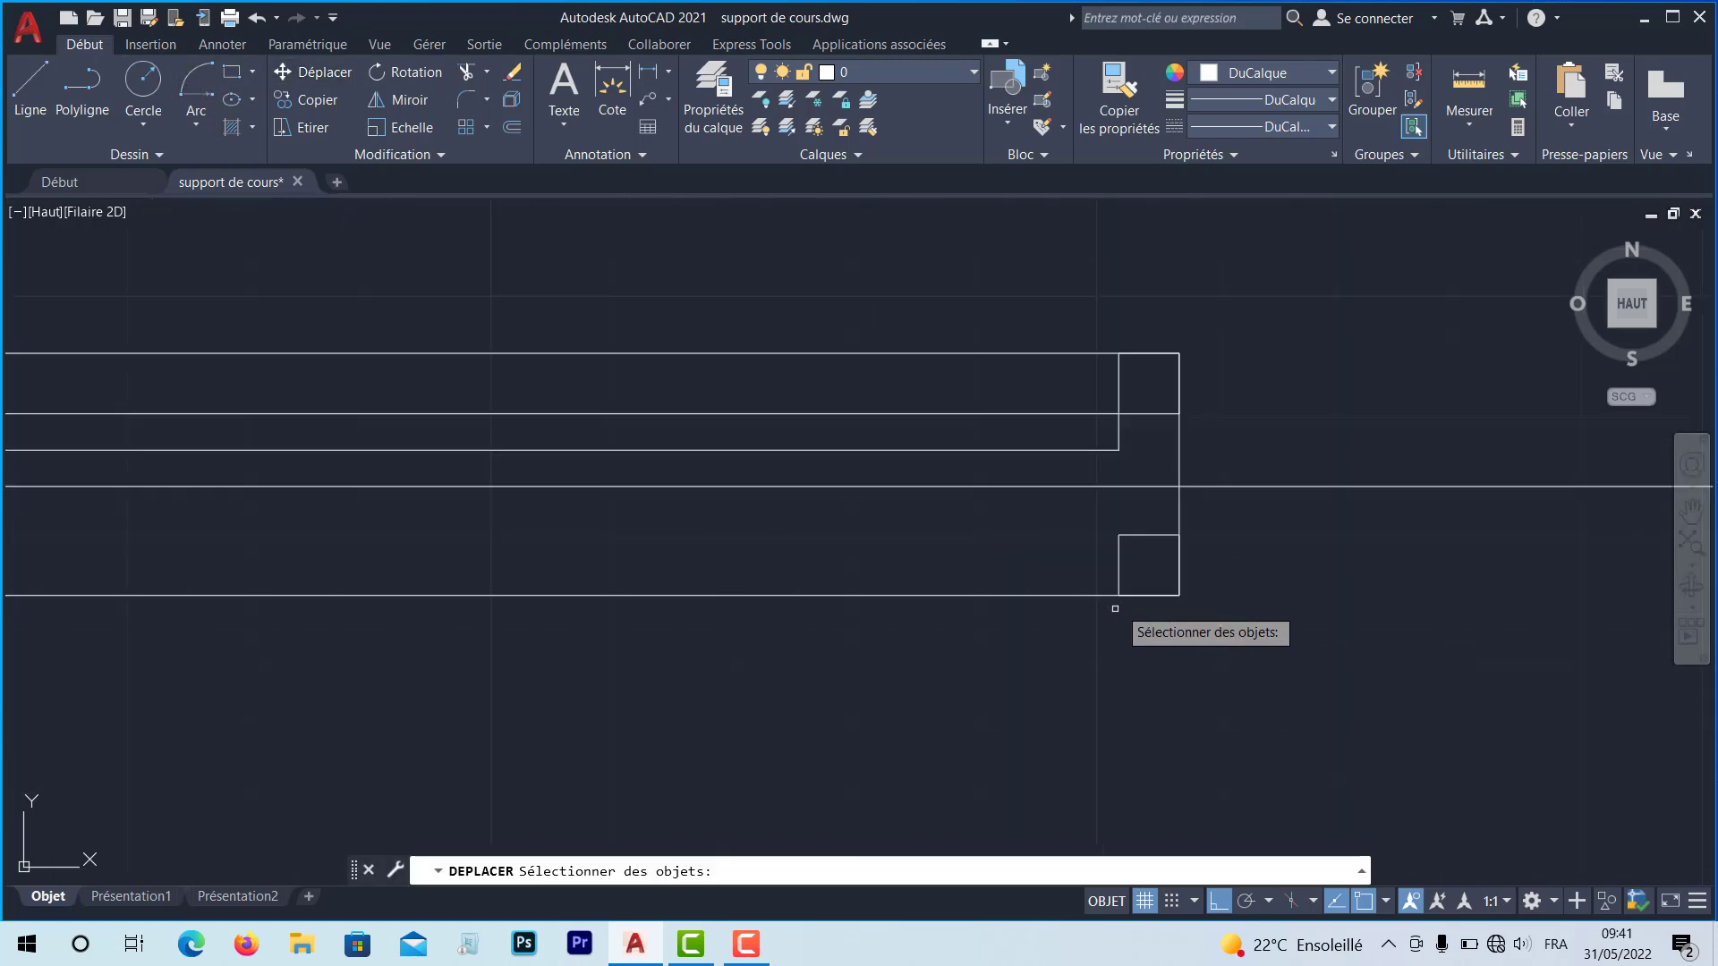
left_click(1157, 537)
key("Return")
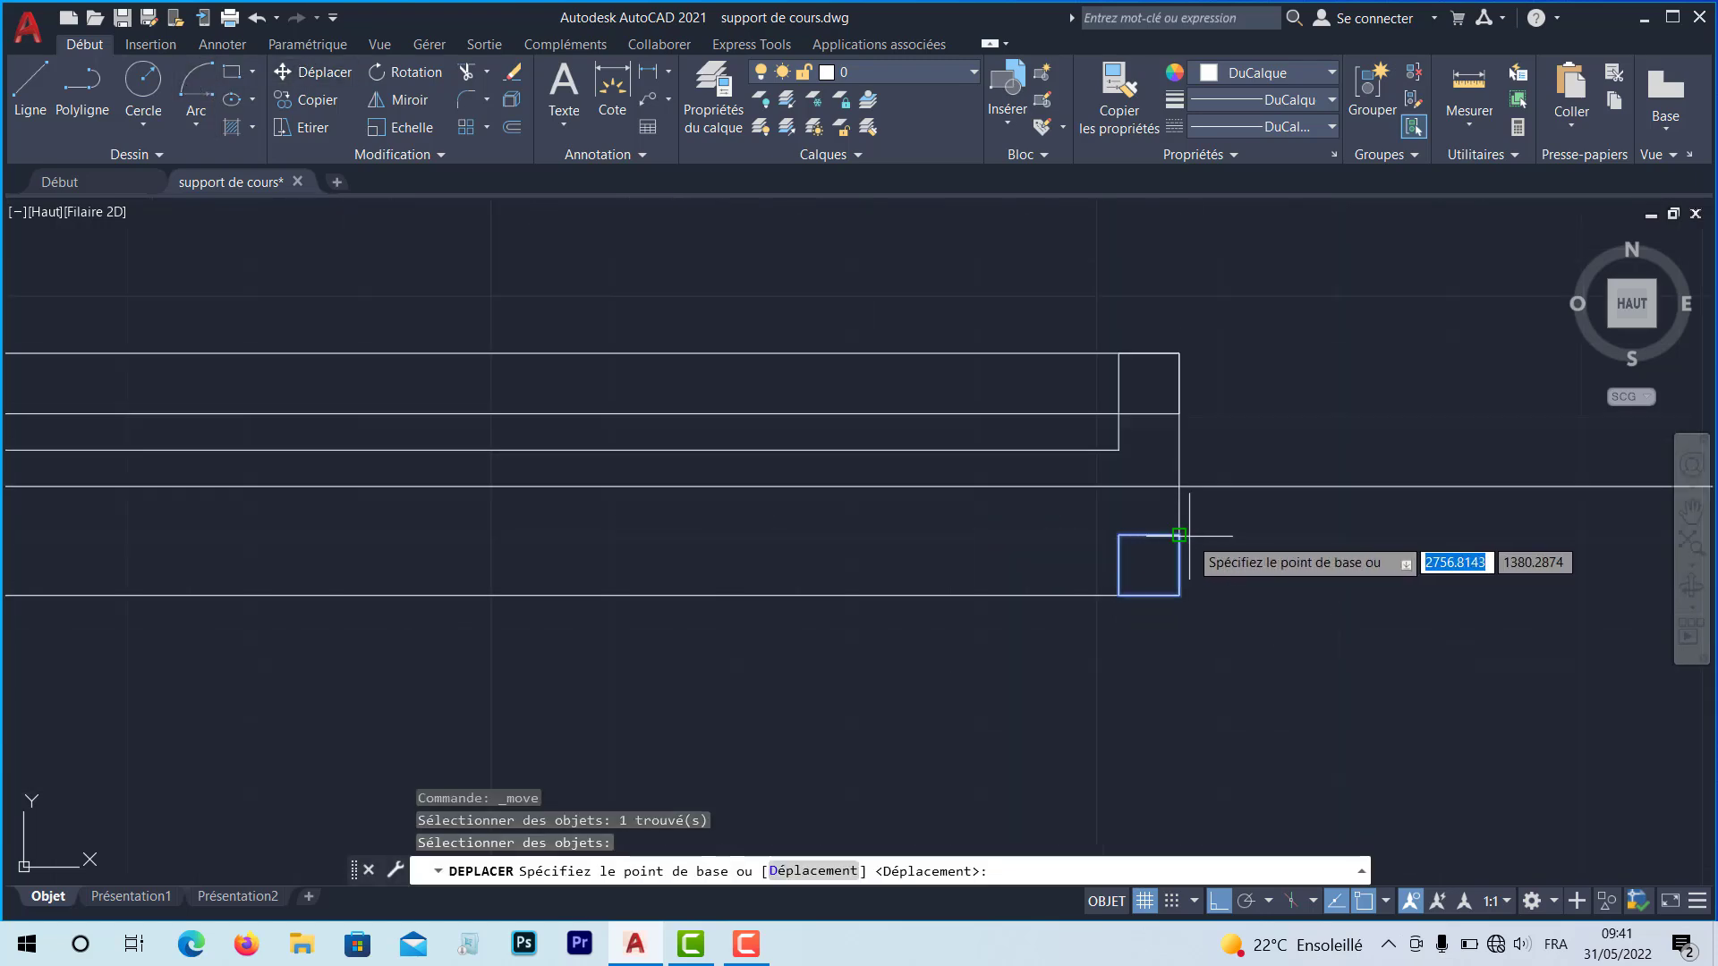
left_click(1179, 535)
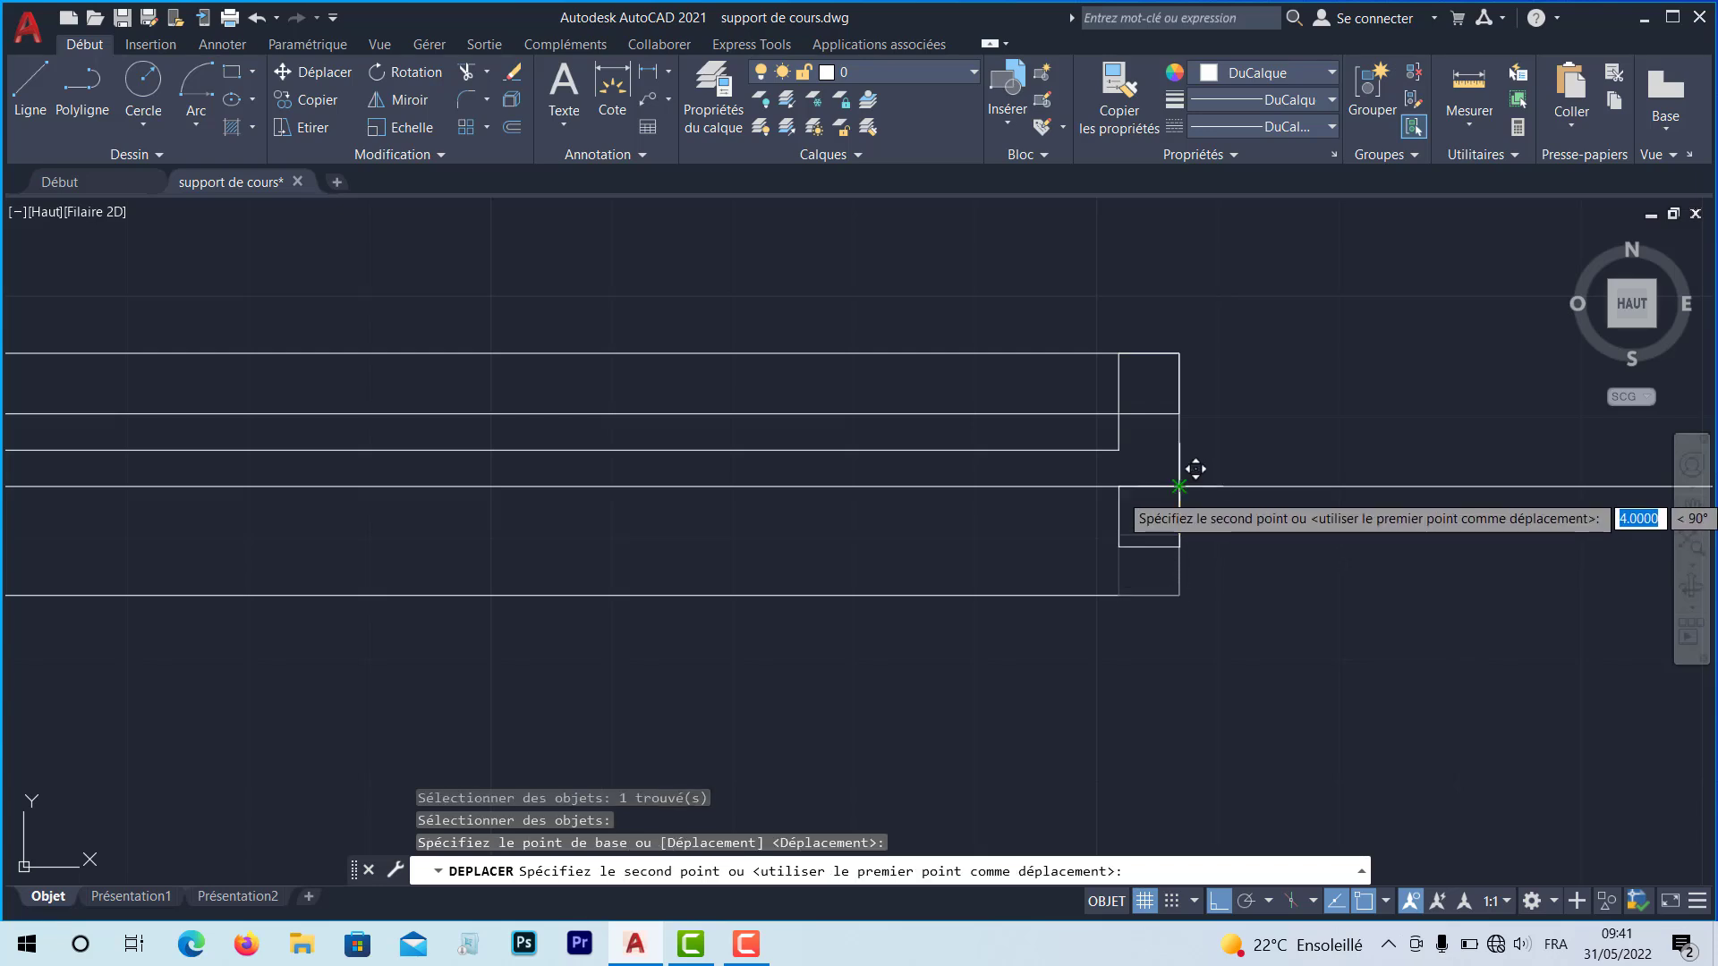
left_click(1194, 469)
scroll(1192, 572, "down", 4)
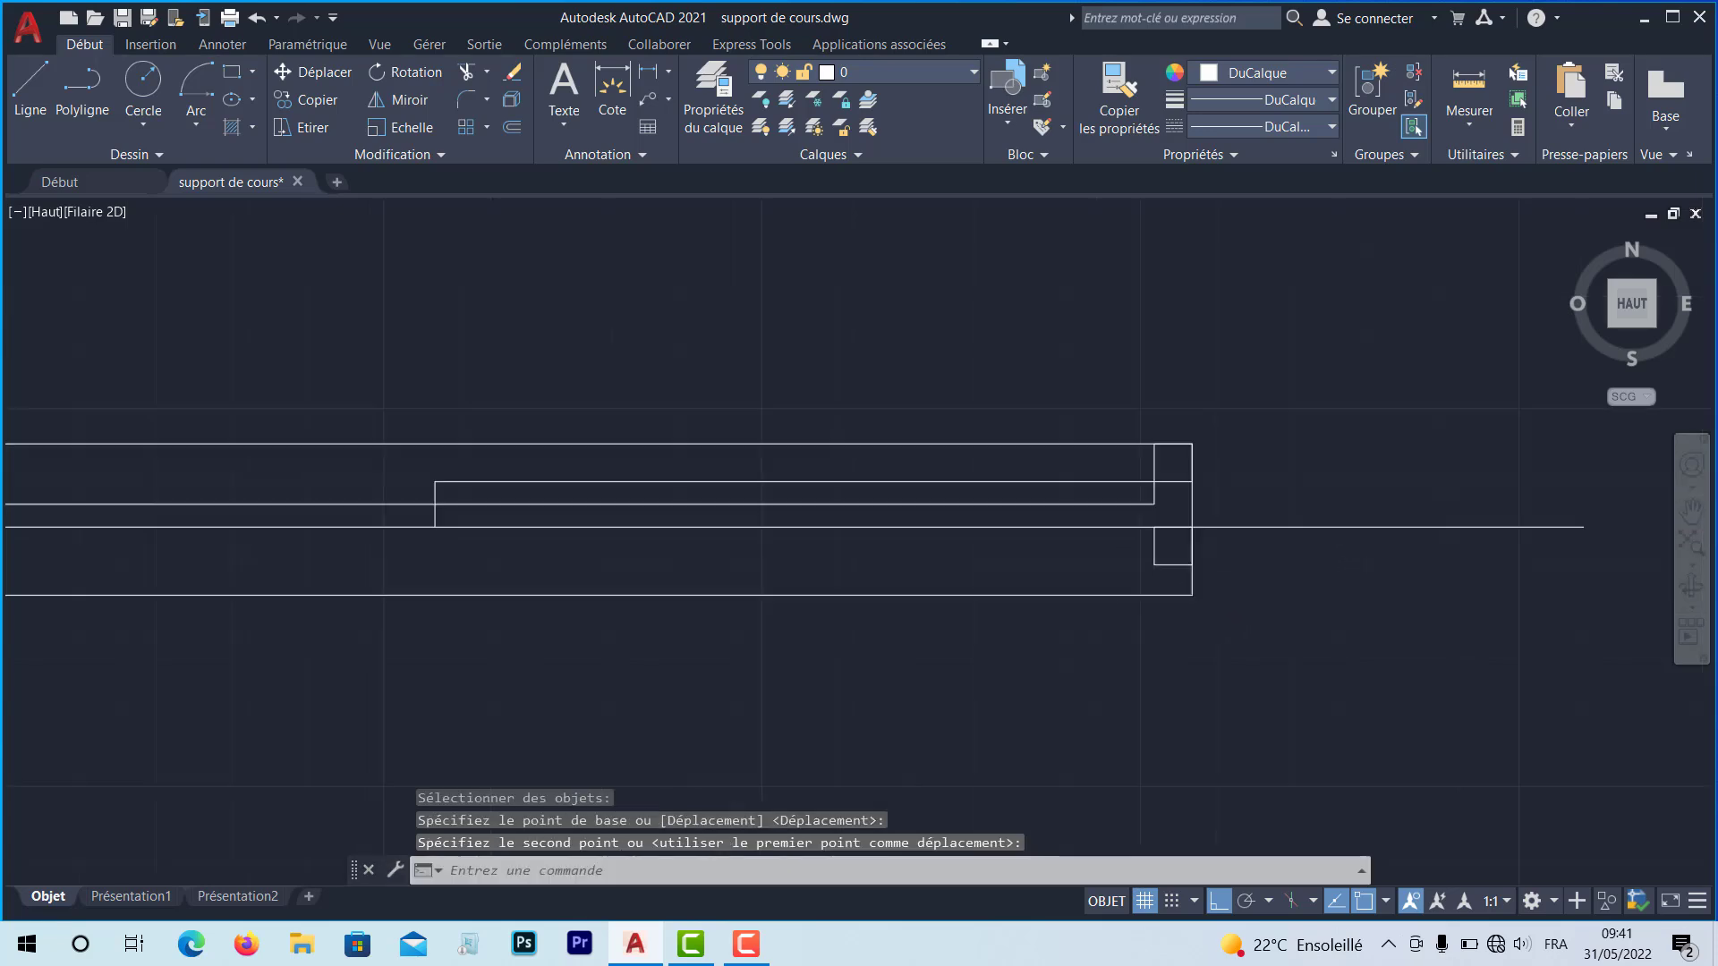
Delete the horizontal guide line that extends beyond the frame's right end
left_click(1294, 569)
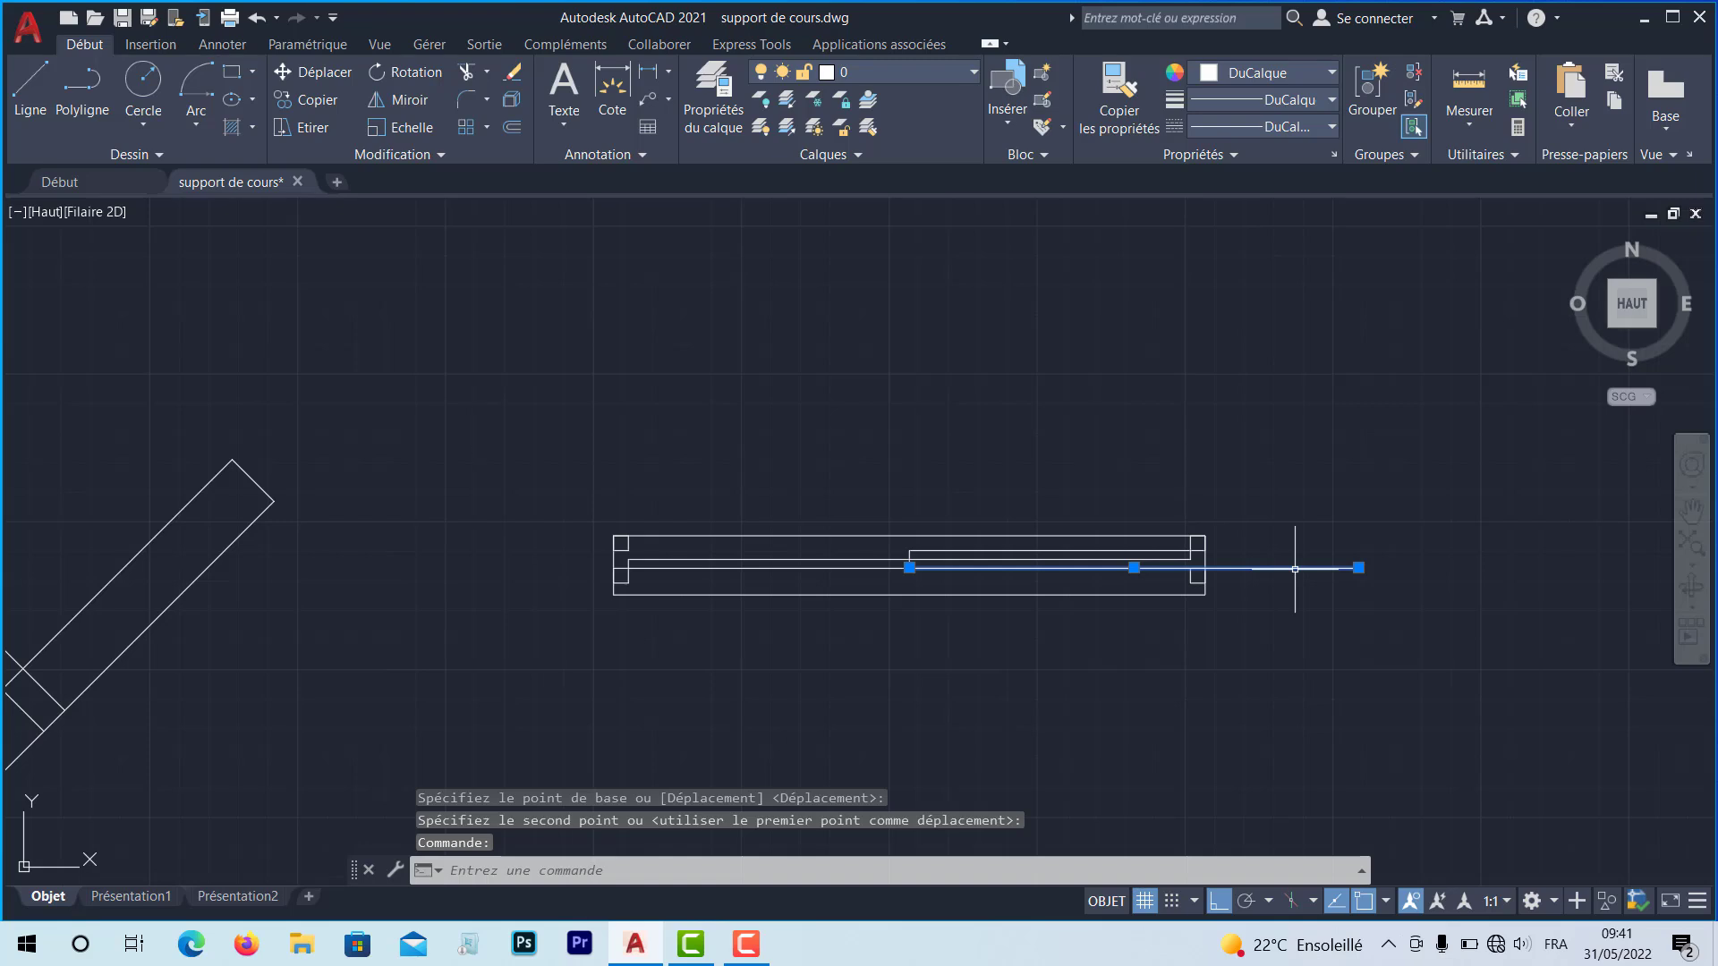
key("Delete")
scroll(1095, 606, "down", 2)
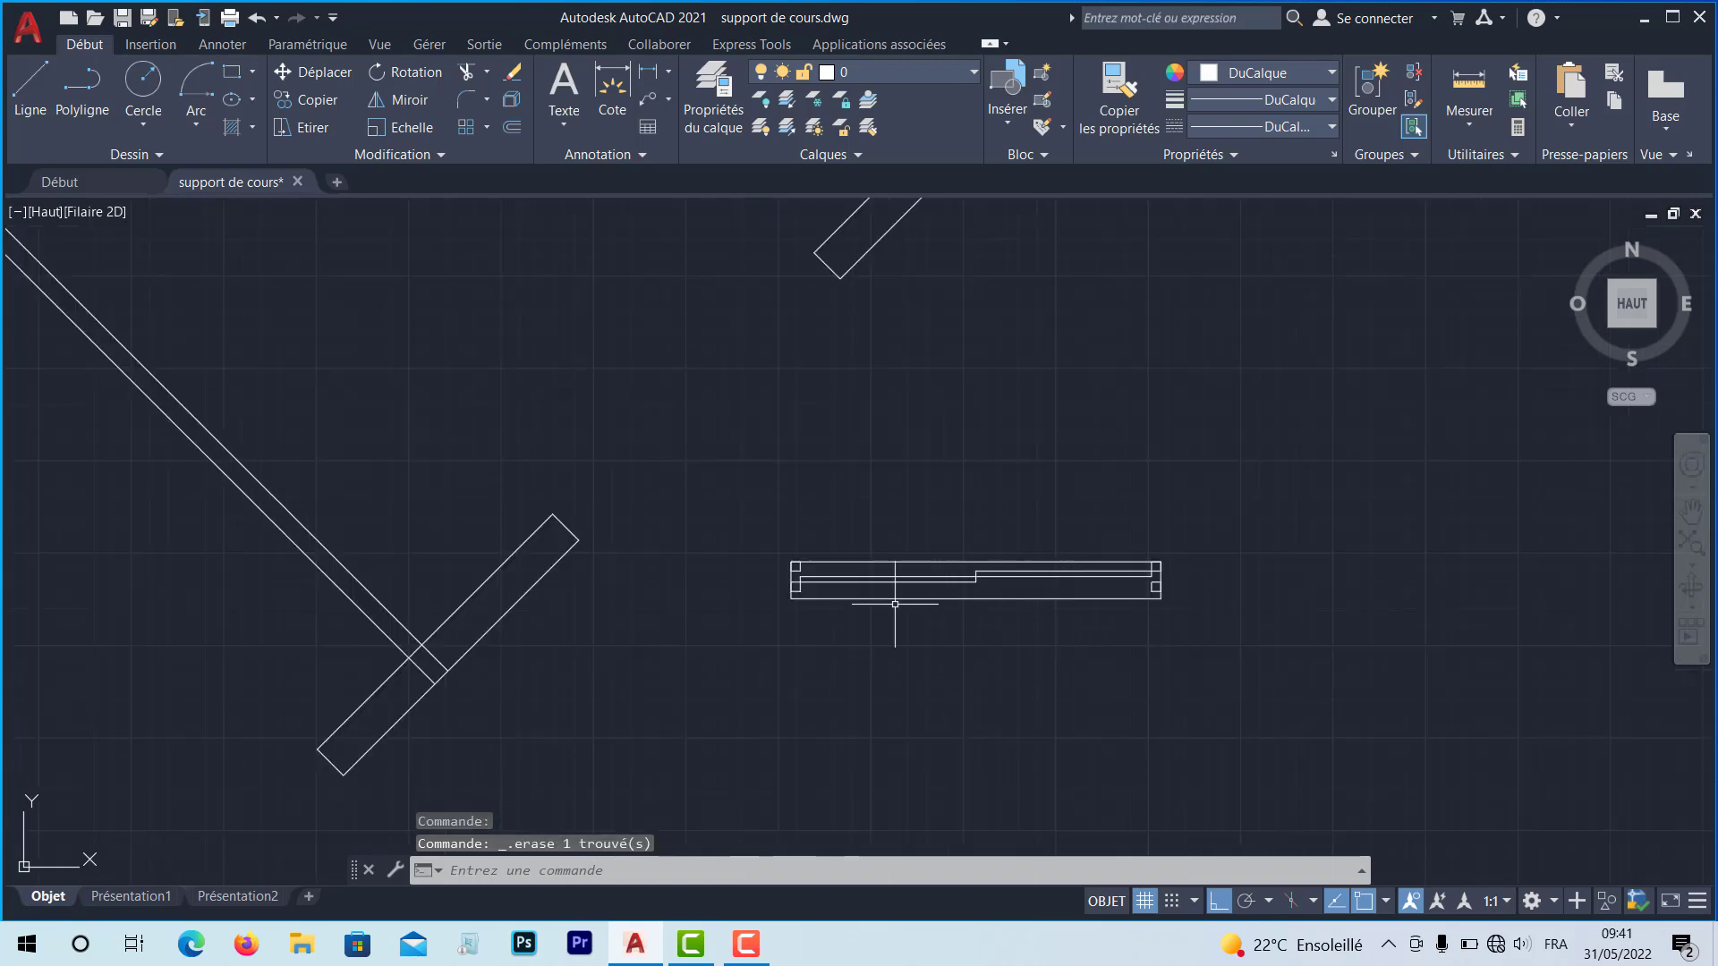
Draw a horizontal line from the lower-right square's lower-right corner to beyond the frame's left end, along the undersides of the squares
scroll(895, 604, "up", 2)
middle_click_drag(976, 599, 583, 607)
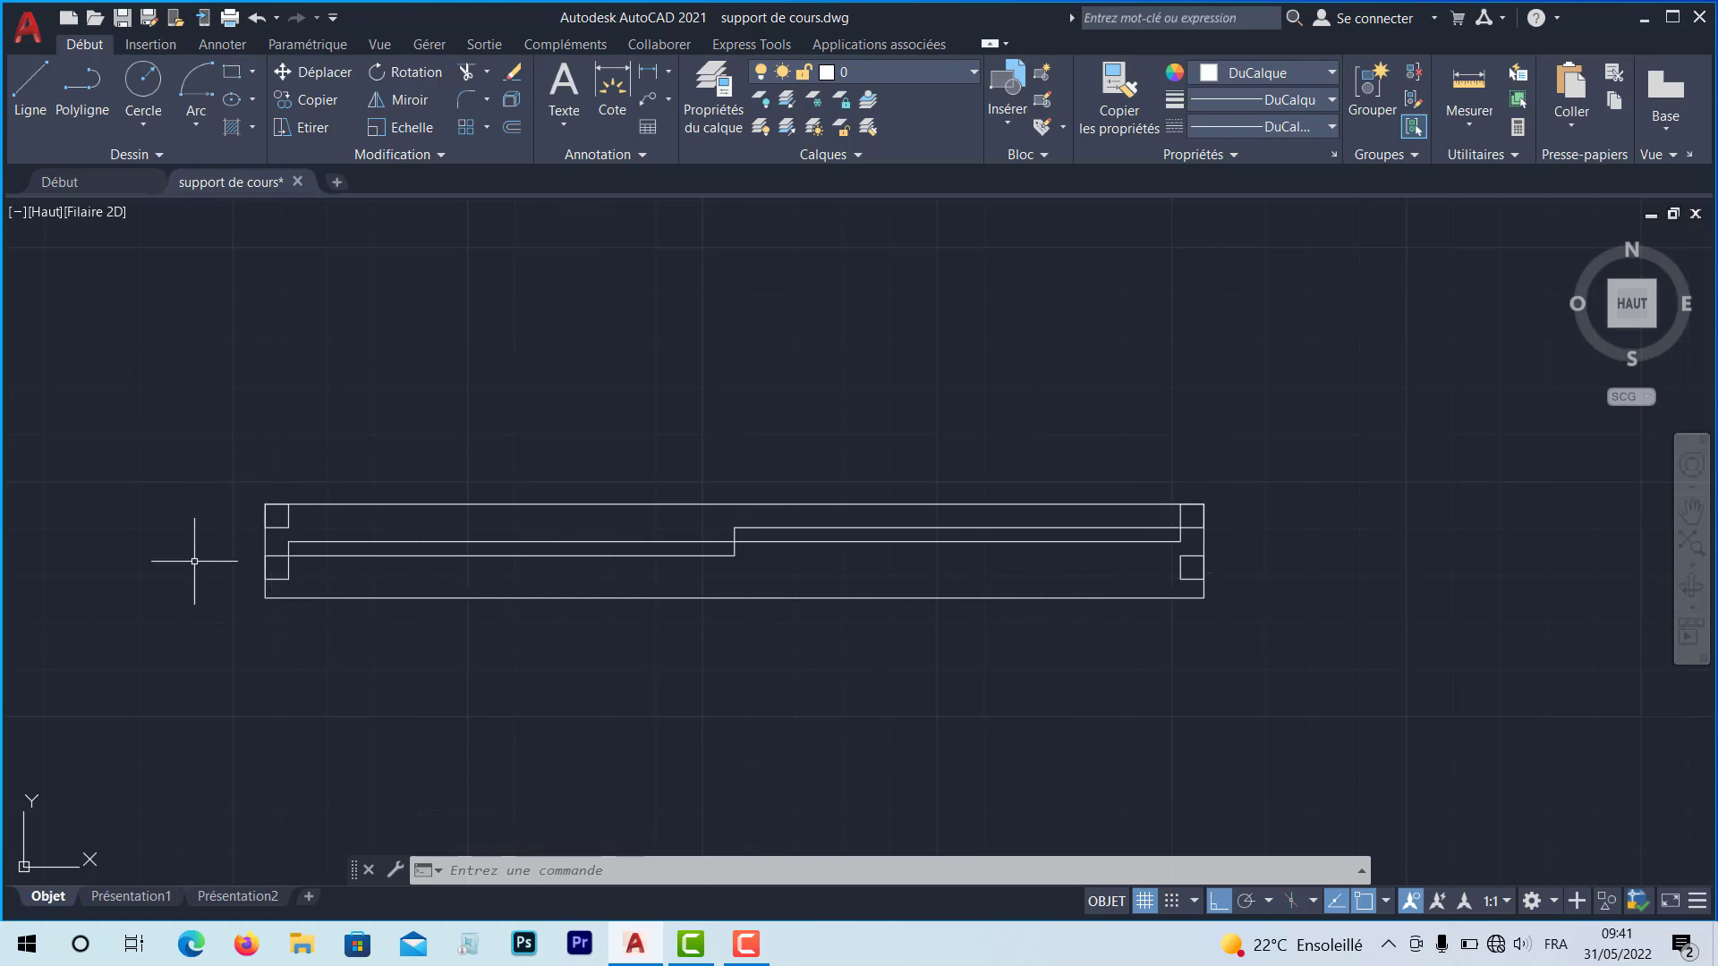
left_click(30, 90)
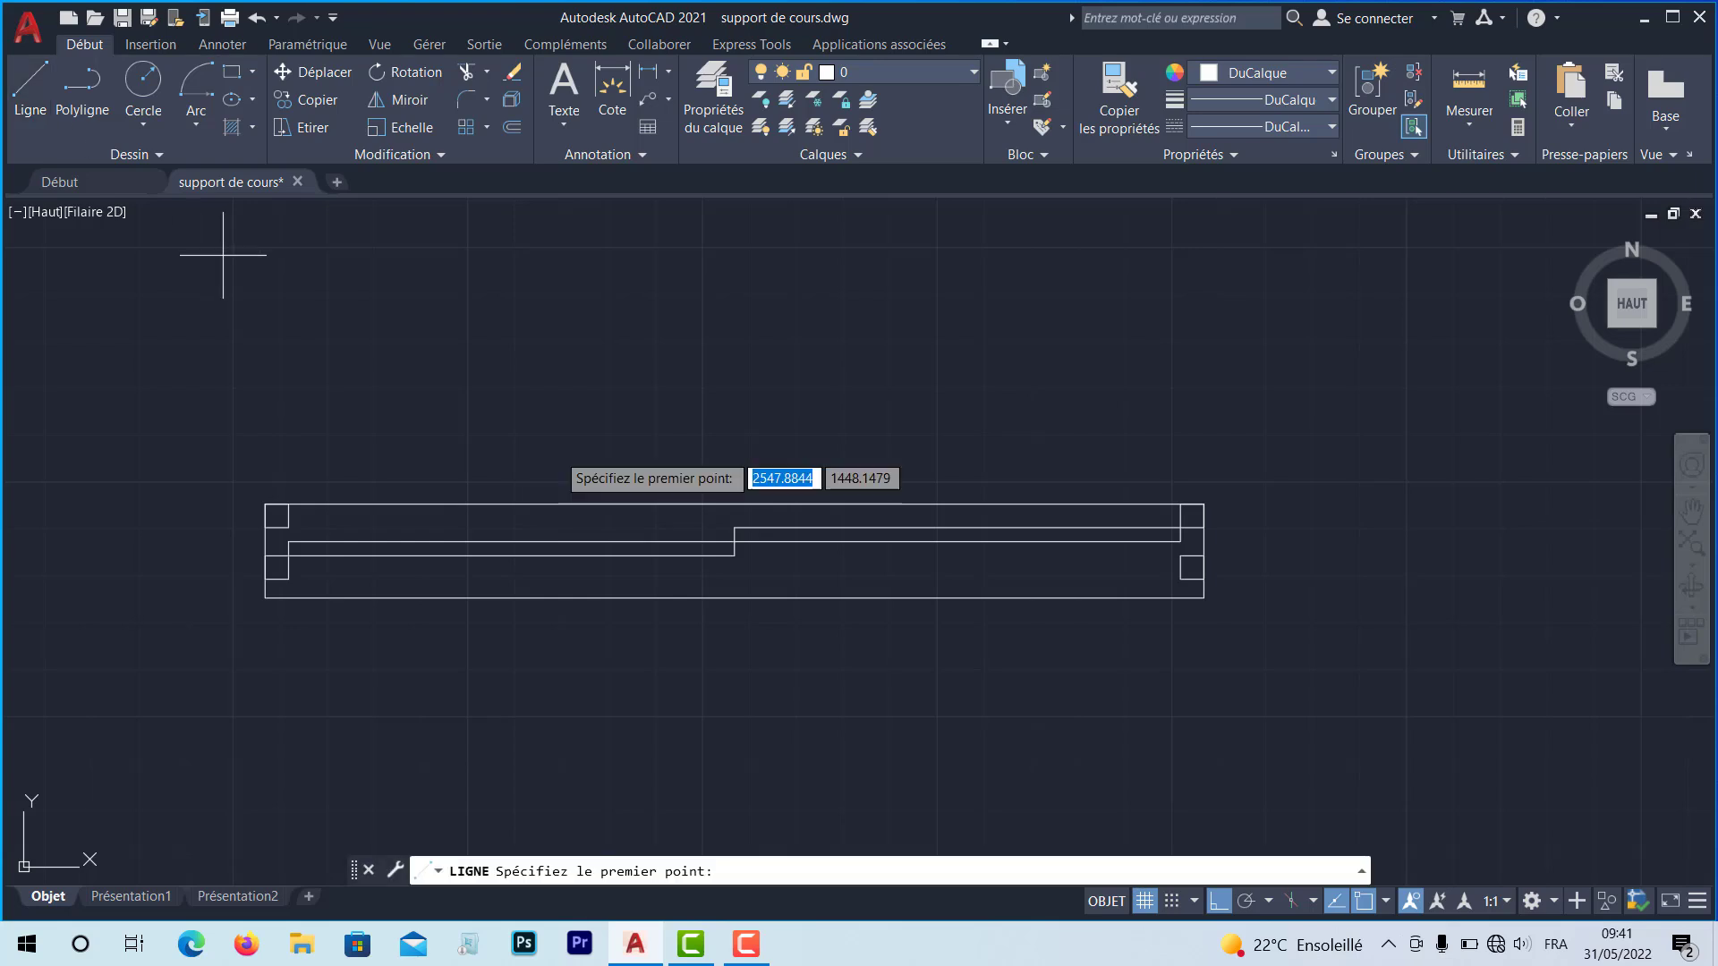
left_click(1203, 579)
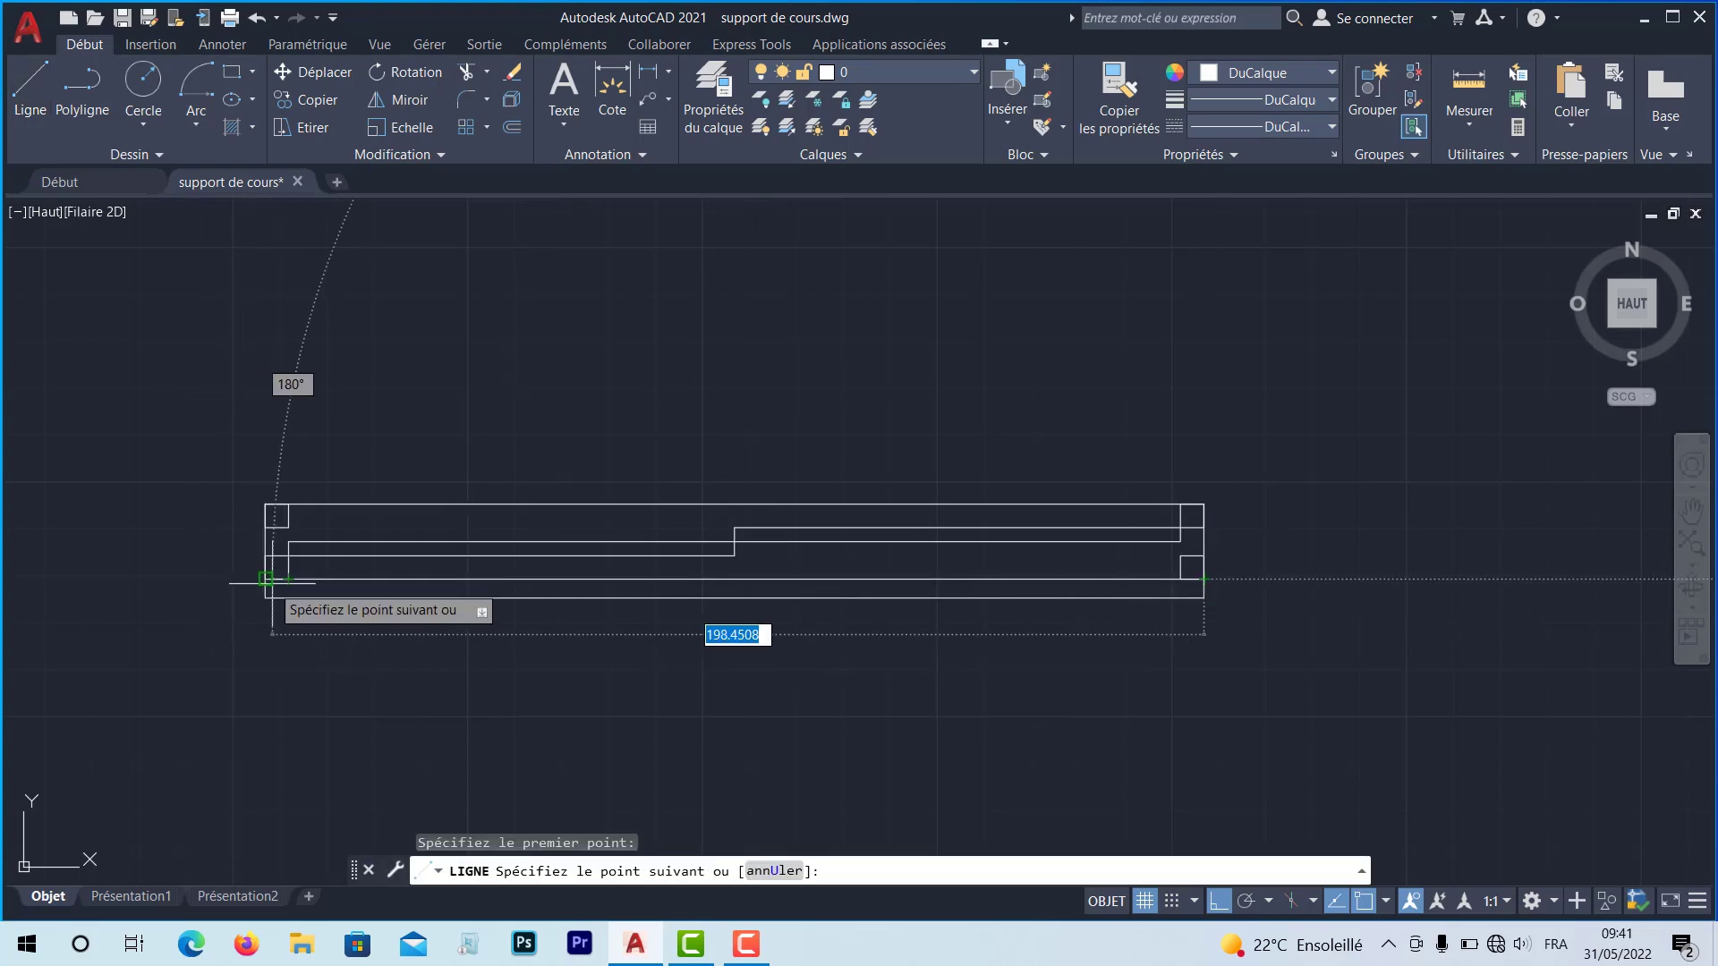
left_click(266, 579)
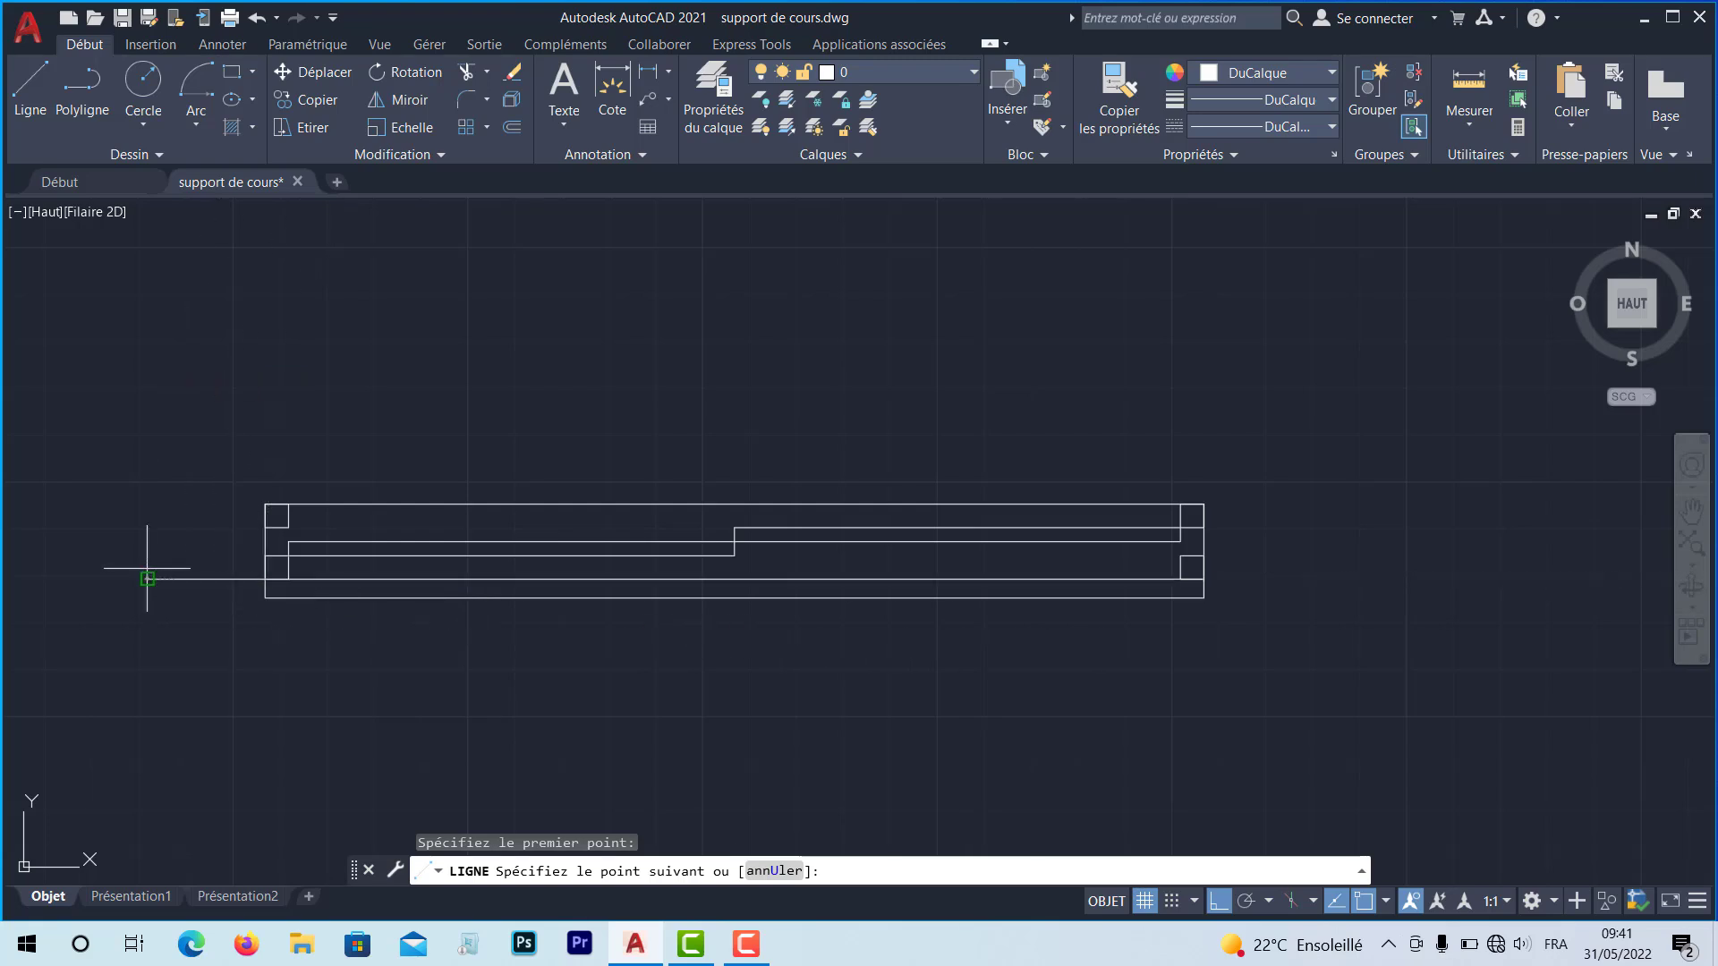
left_click(147, 574)
key("Escape")
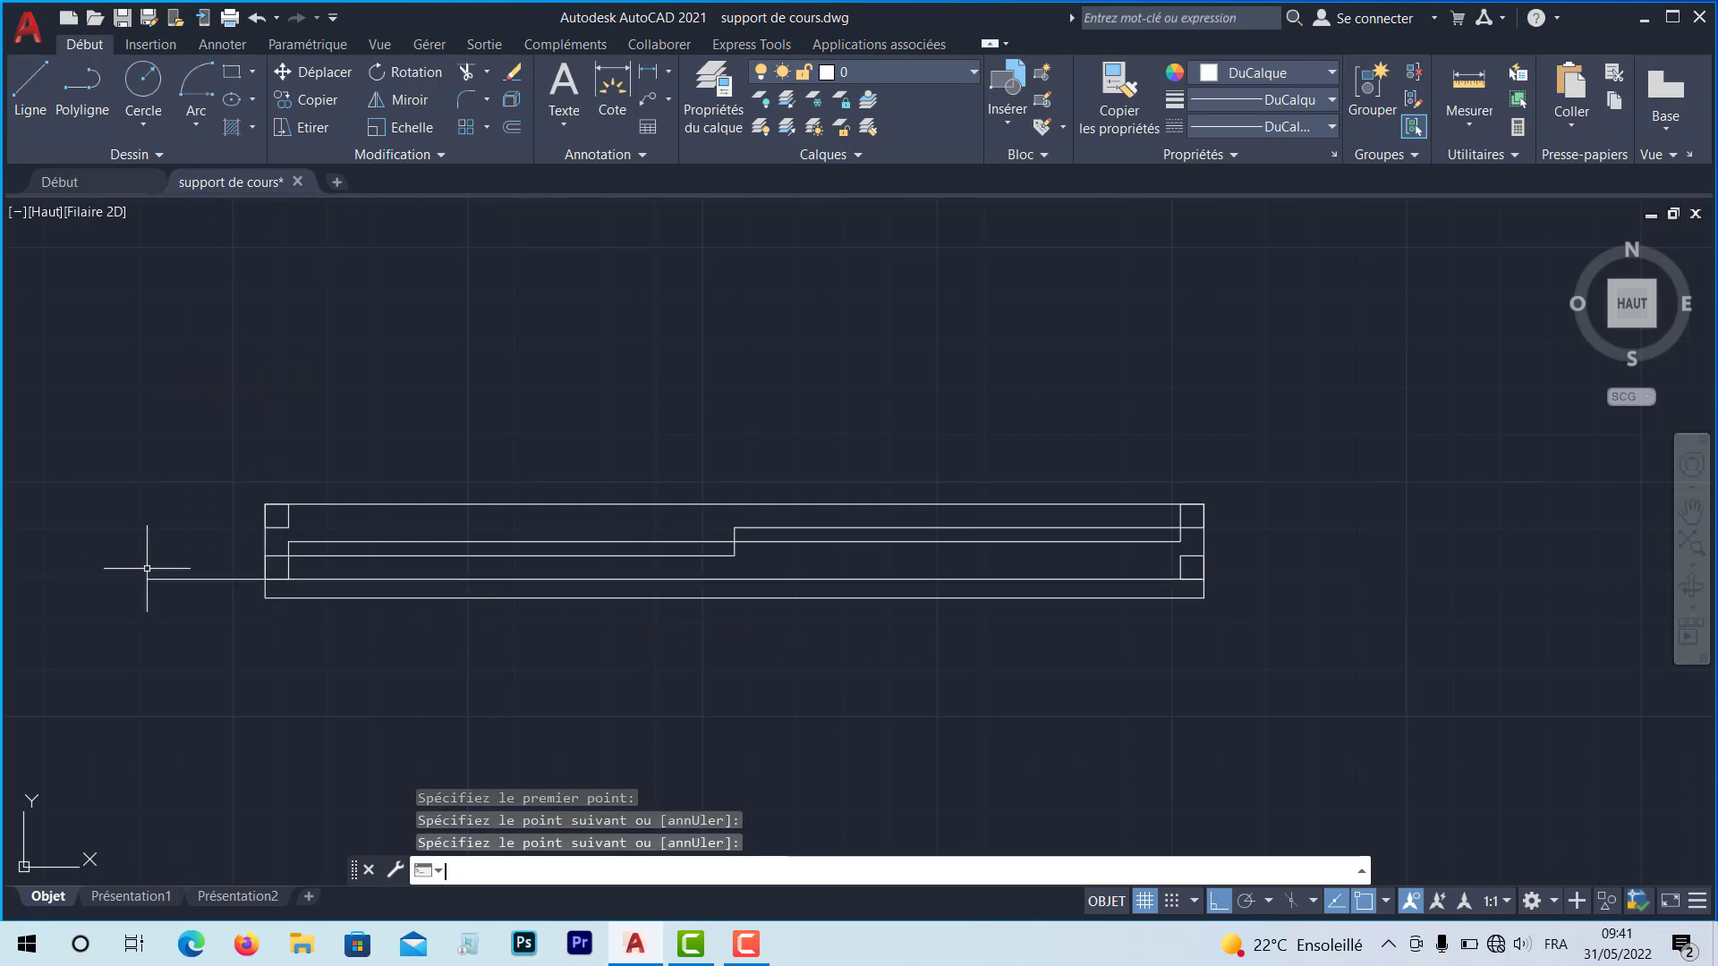
Trim off the frame's lower strip below the new line and the line's overhang past the frame's left end
left_click(468, 76)
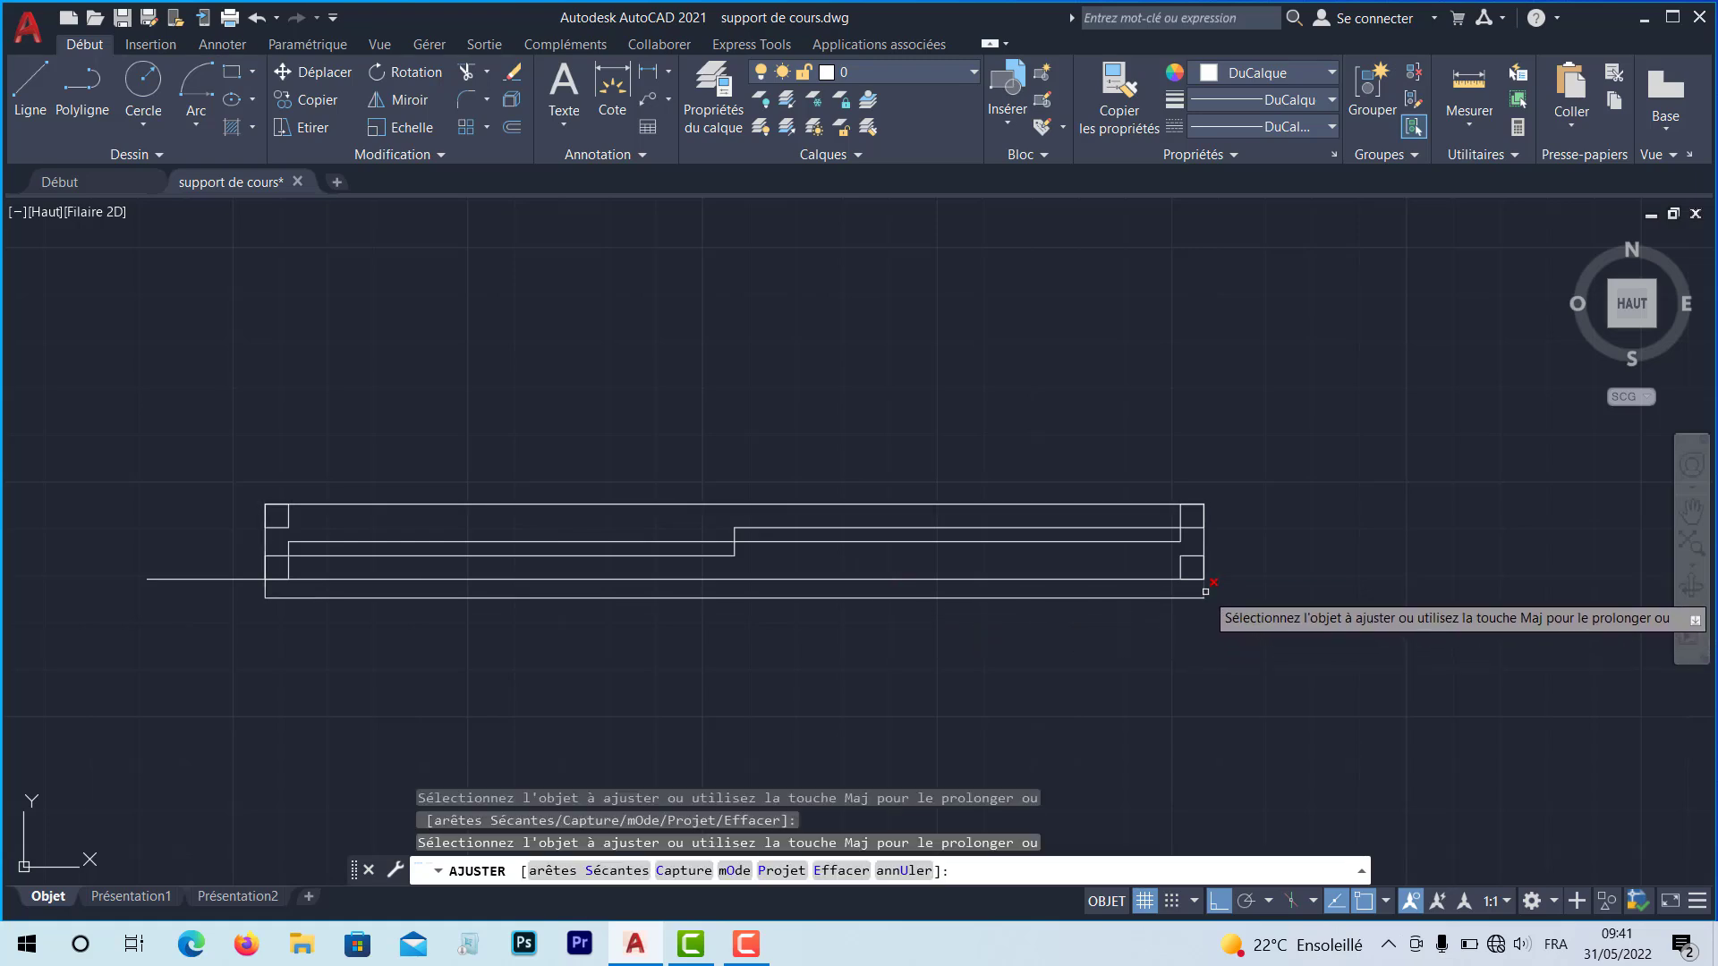
left_click(1199, 594)
left_click(1199, 595)
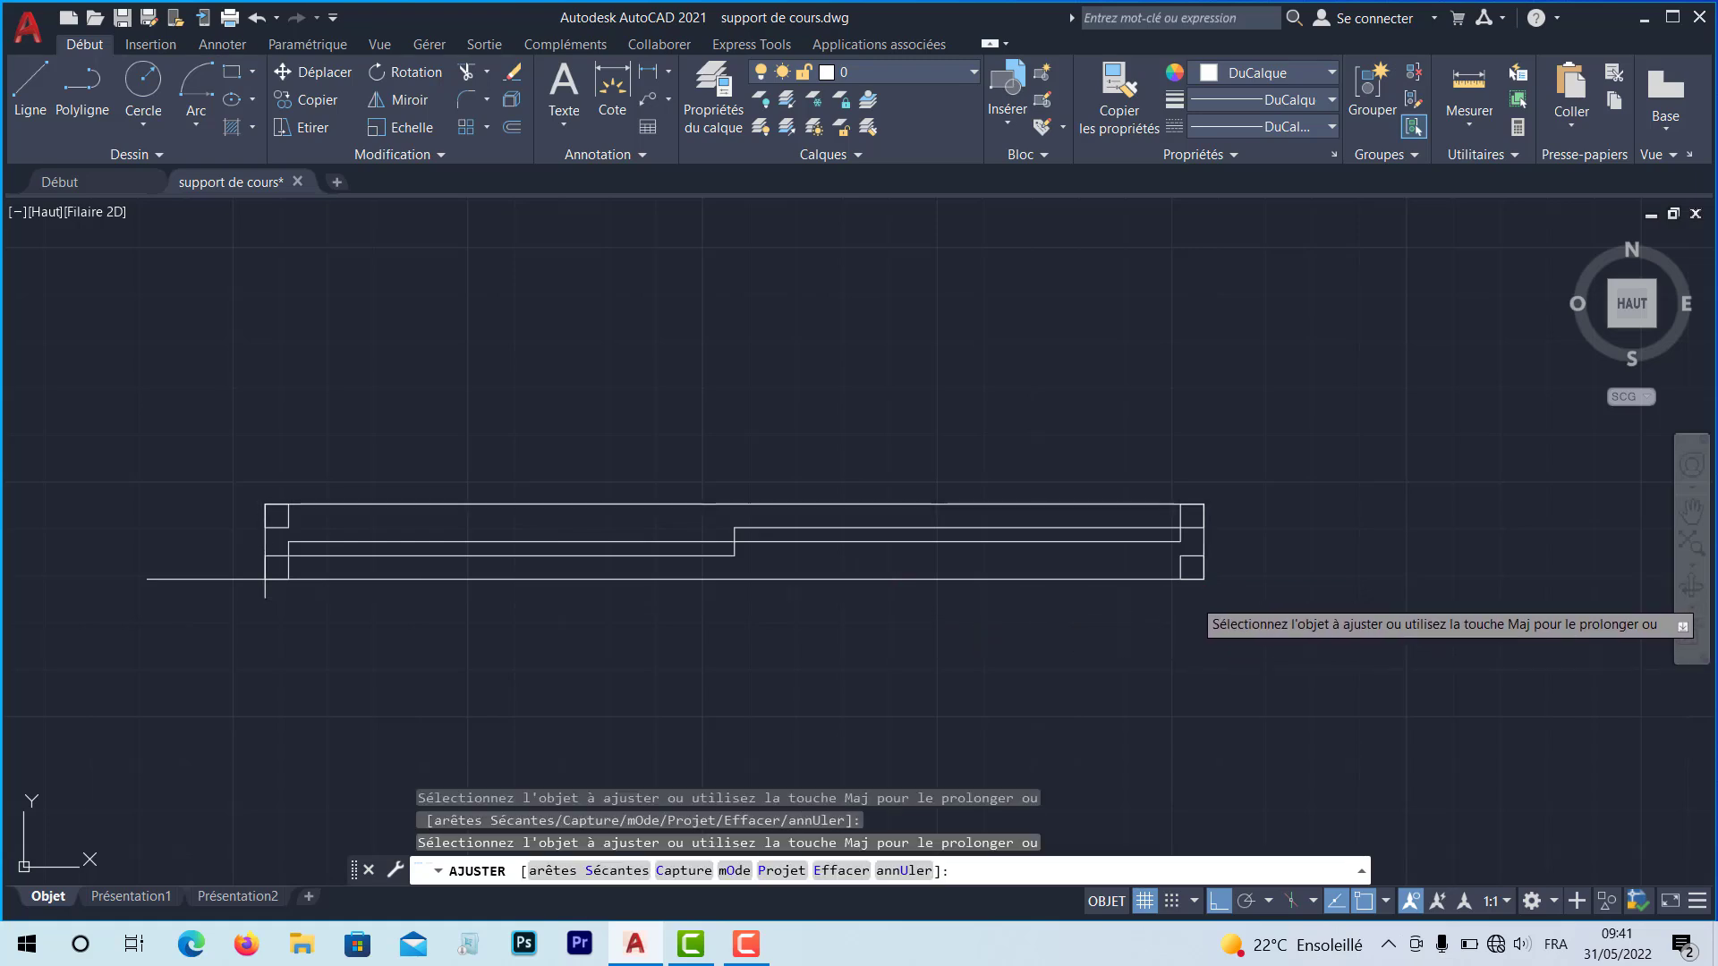
left_click(263, 594)
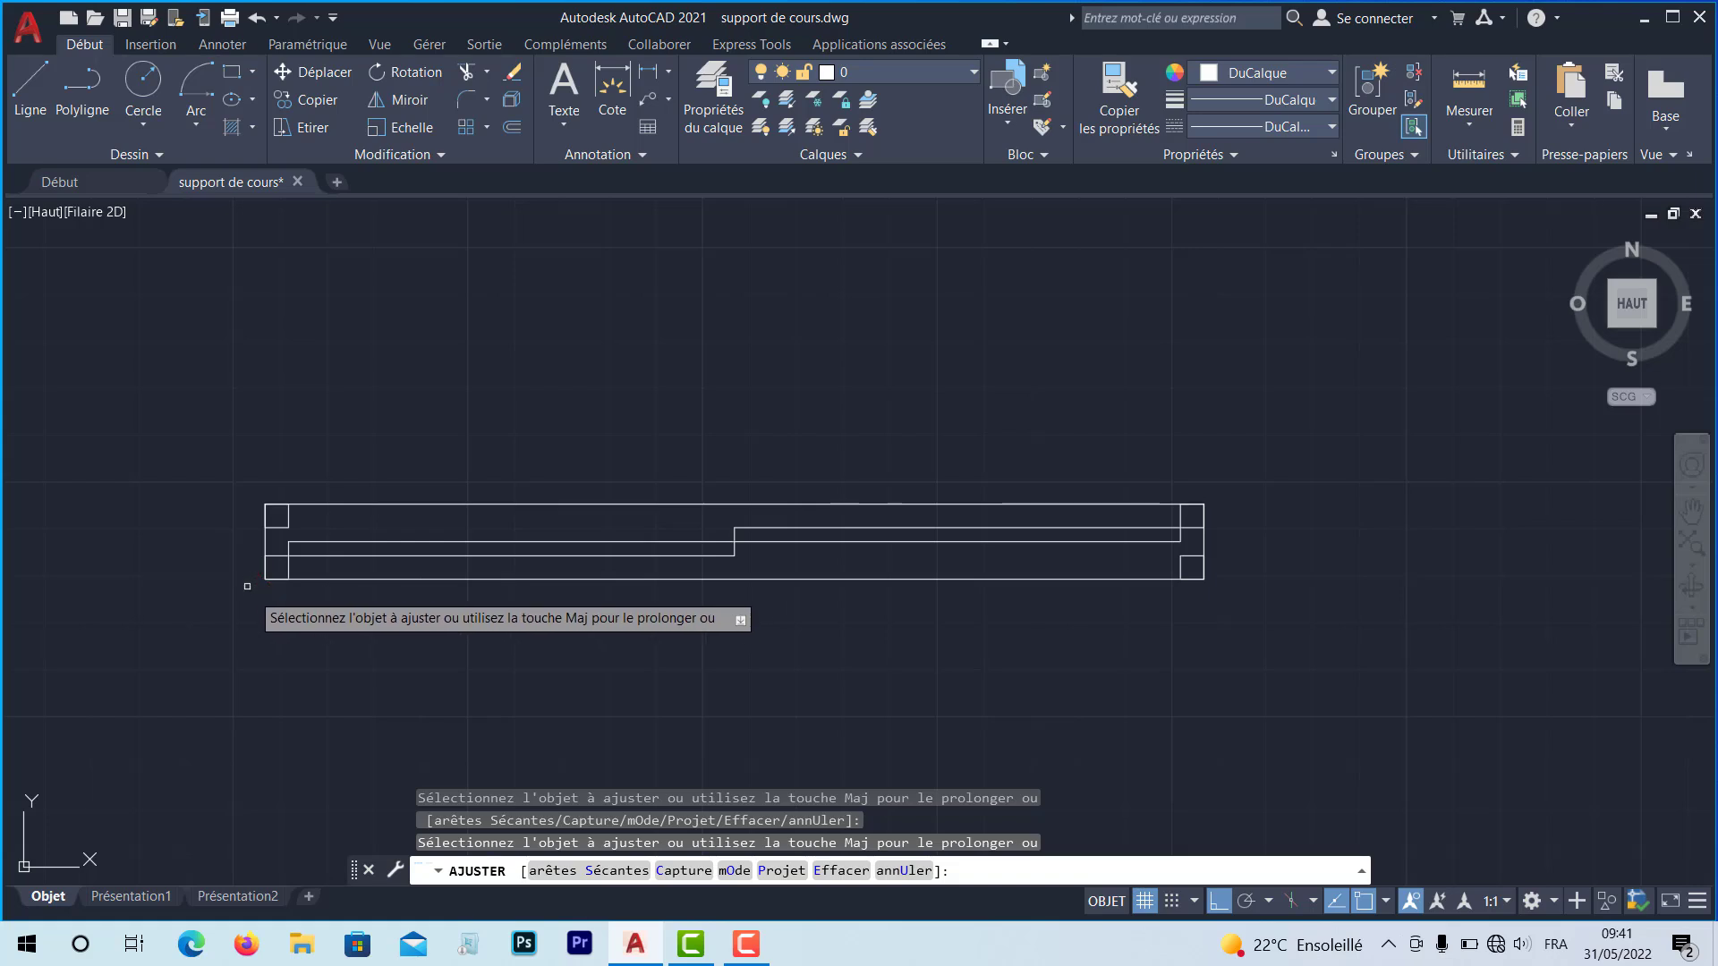
key("Return")
Group all the objects of the sliding window symbol into one unnamed group
scroll(558, 634, "down", 4)
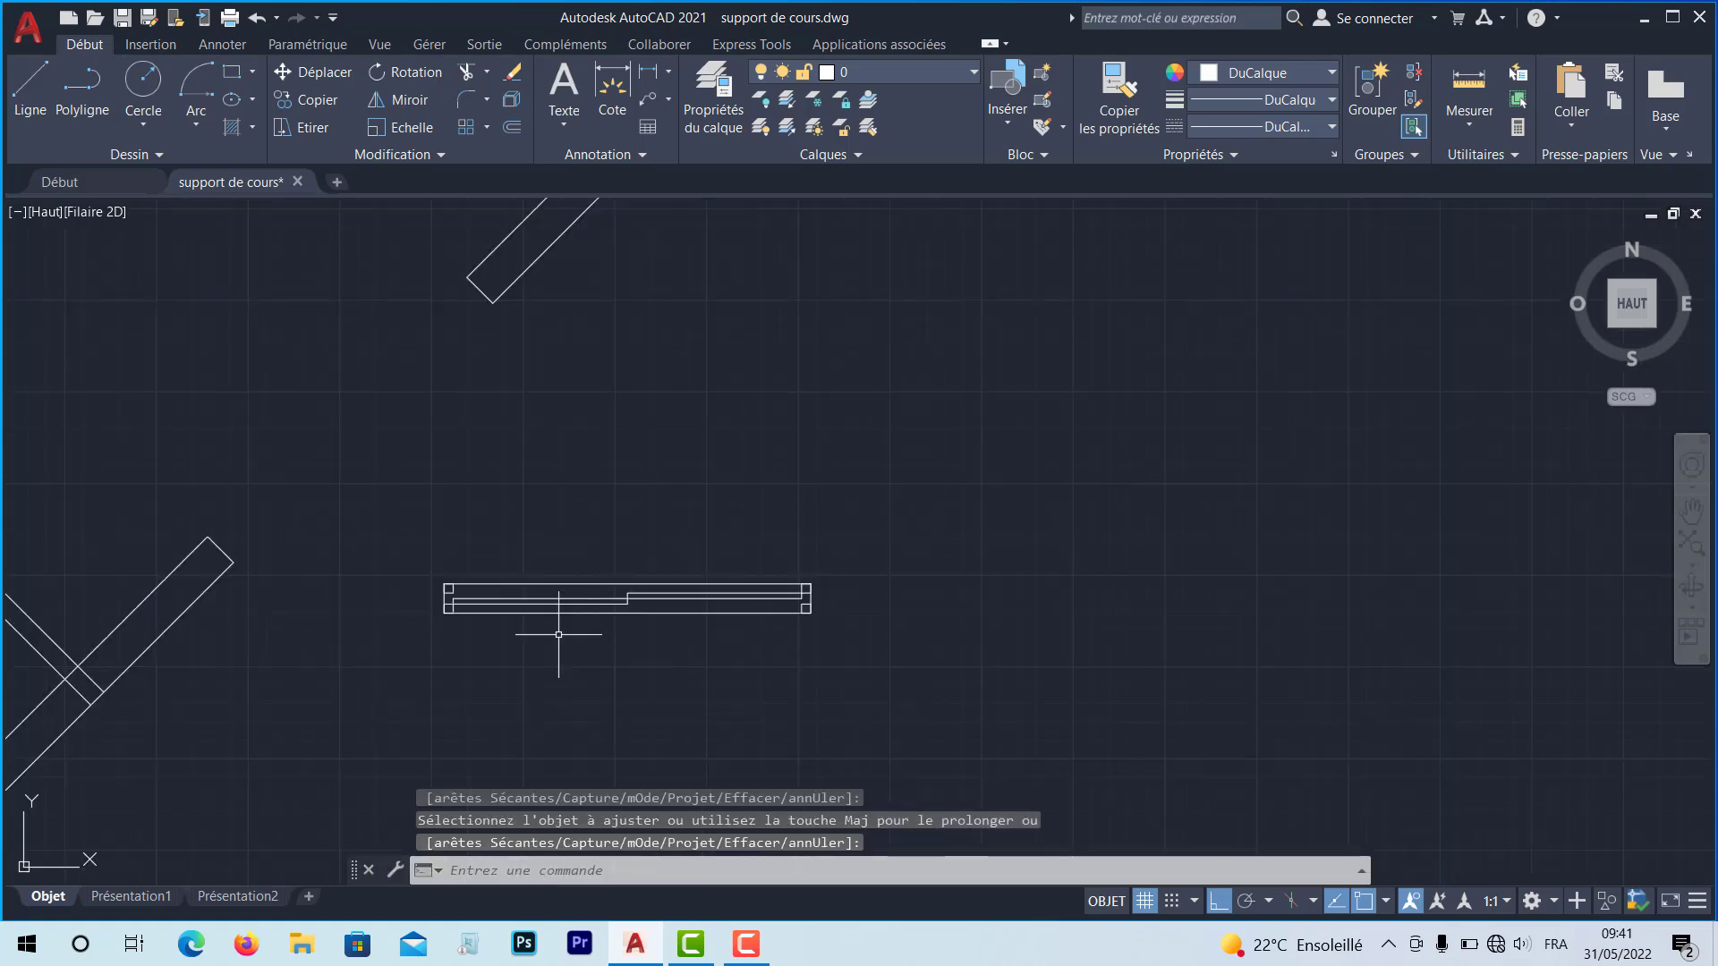
middle_click(642, 568)
middle_click(642, 568)
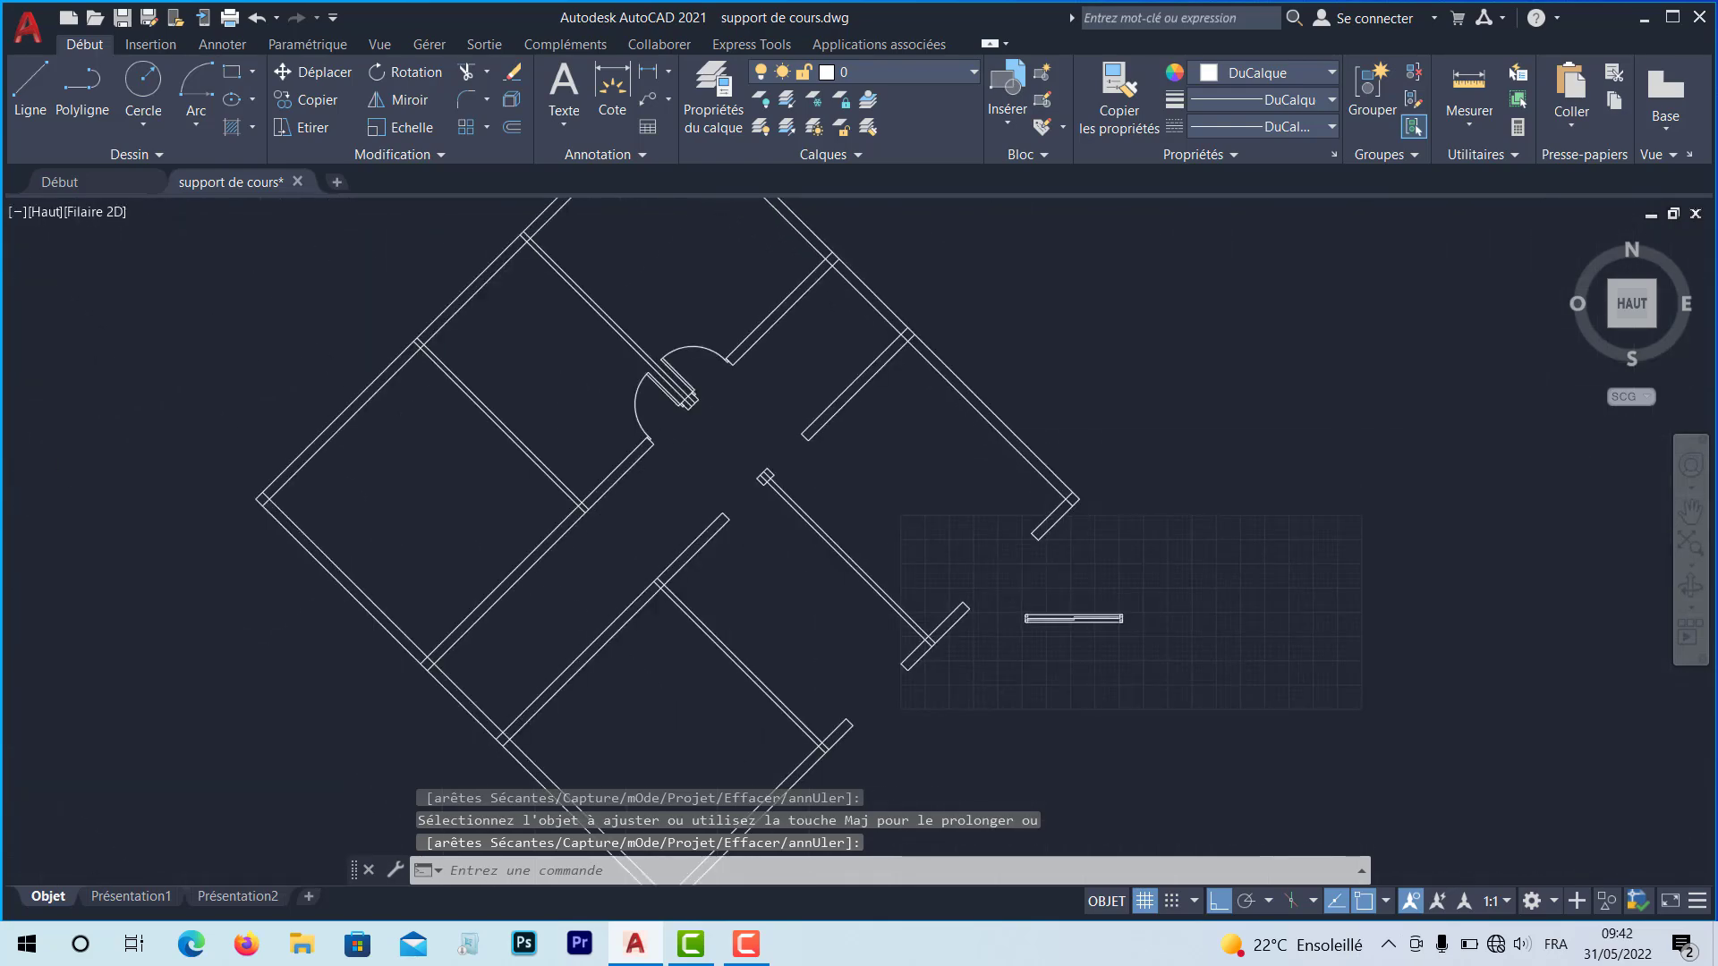
middle_click_drag(1203, 648, 770, 605)
scroll(769, 604, "up", 5)
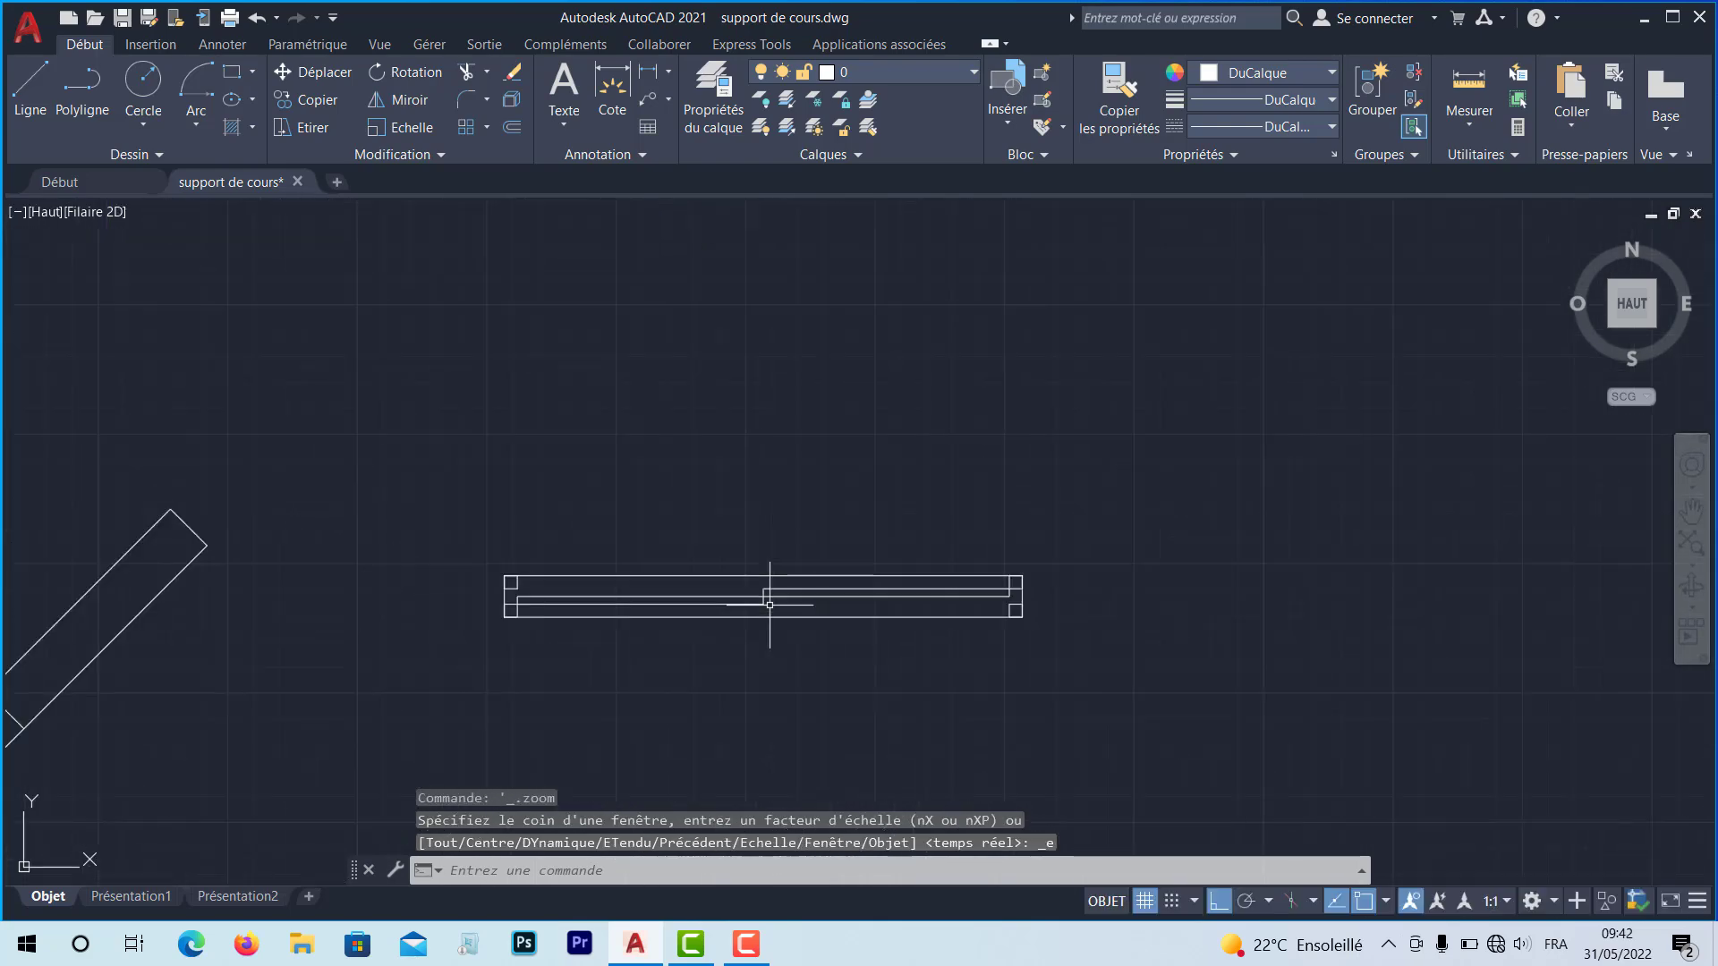
left_click(1378, 99)
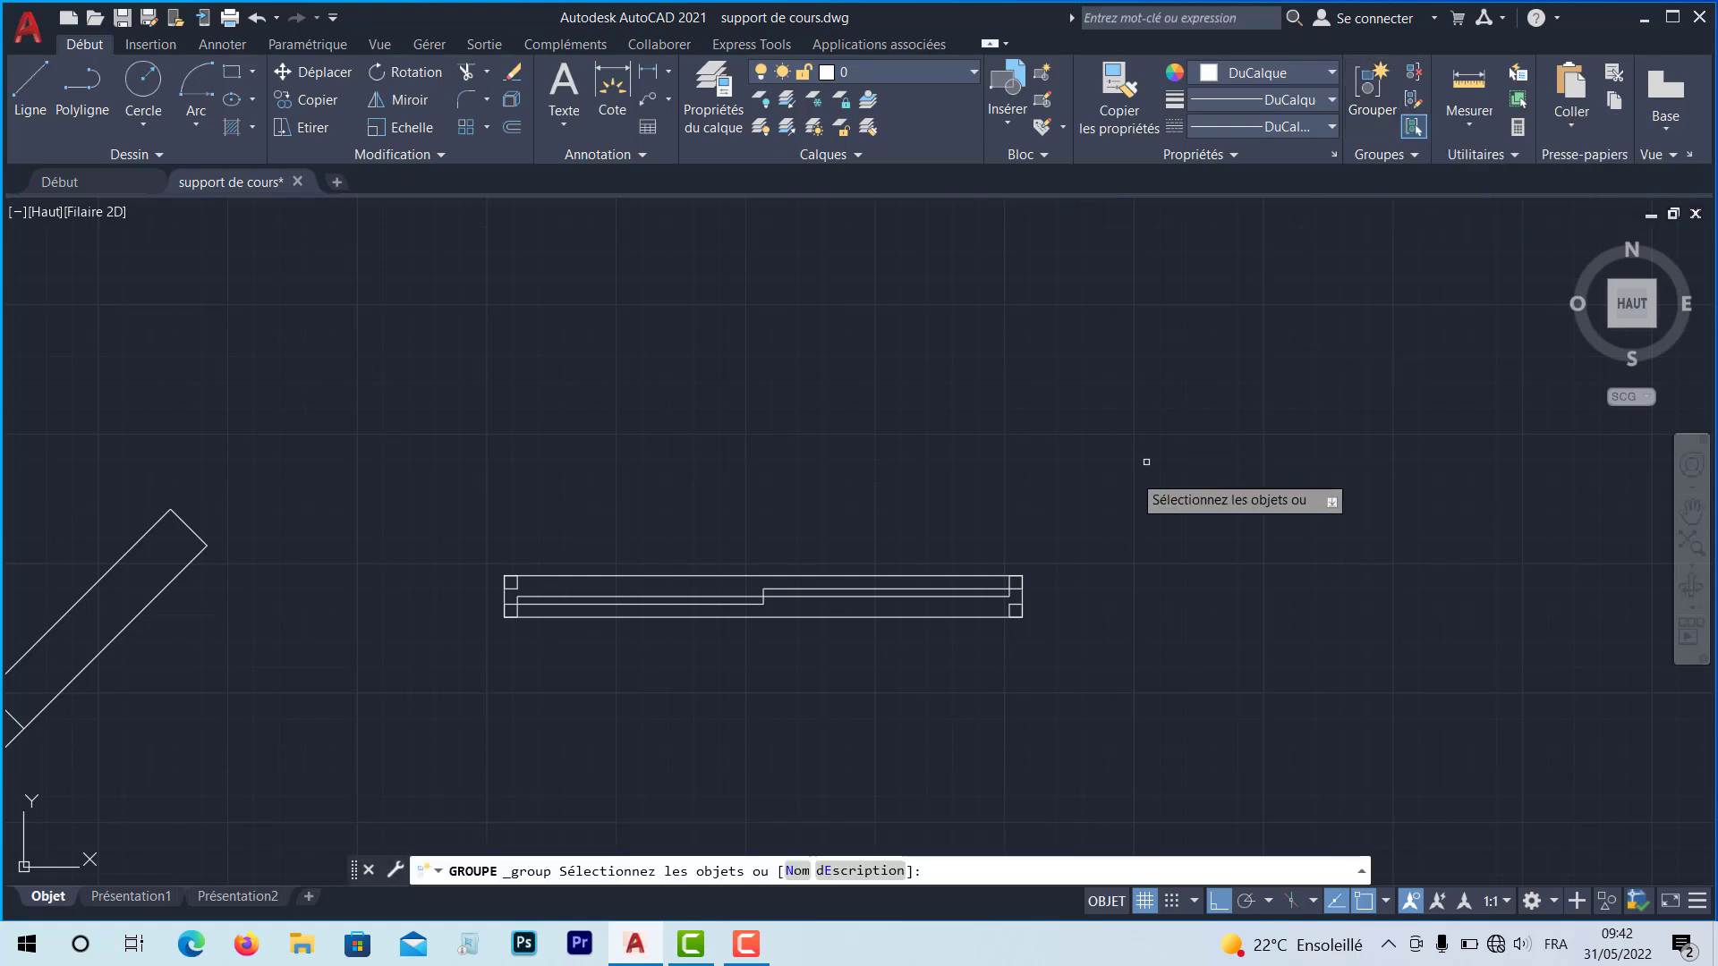
left_click(1111, 502)
left_click(461, 699)
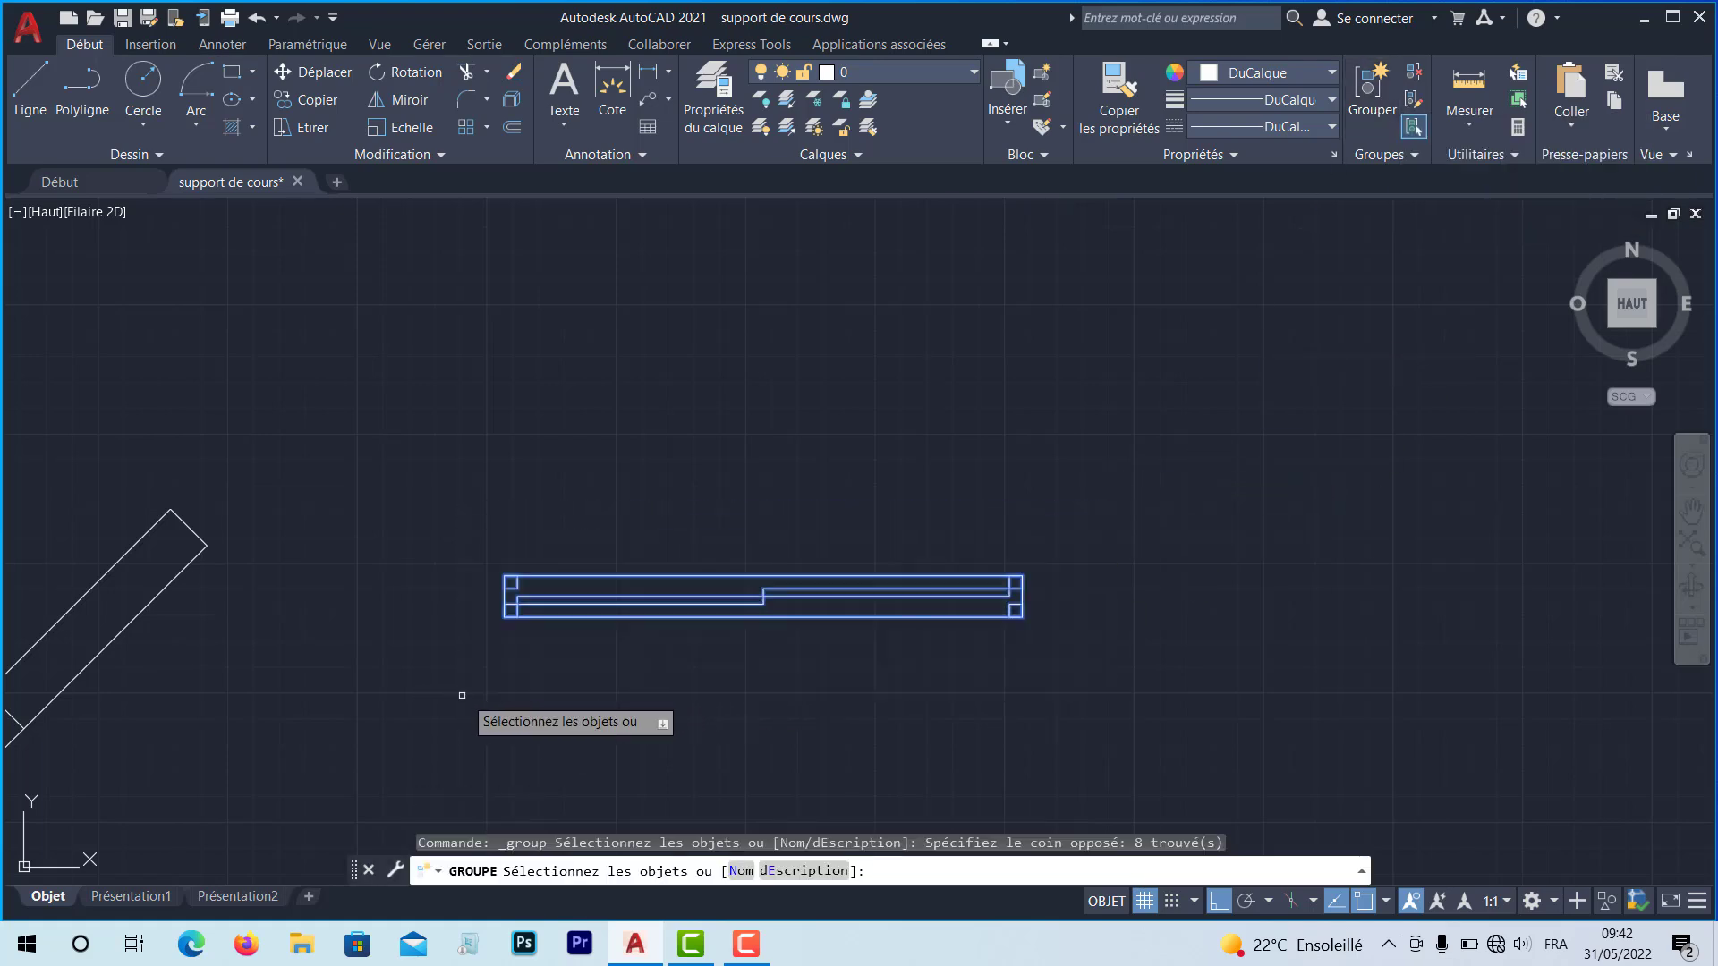
key("Return")
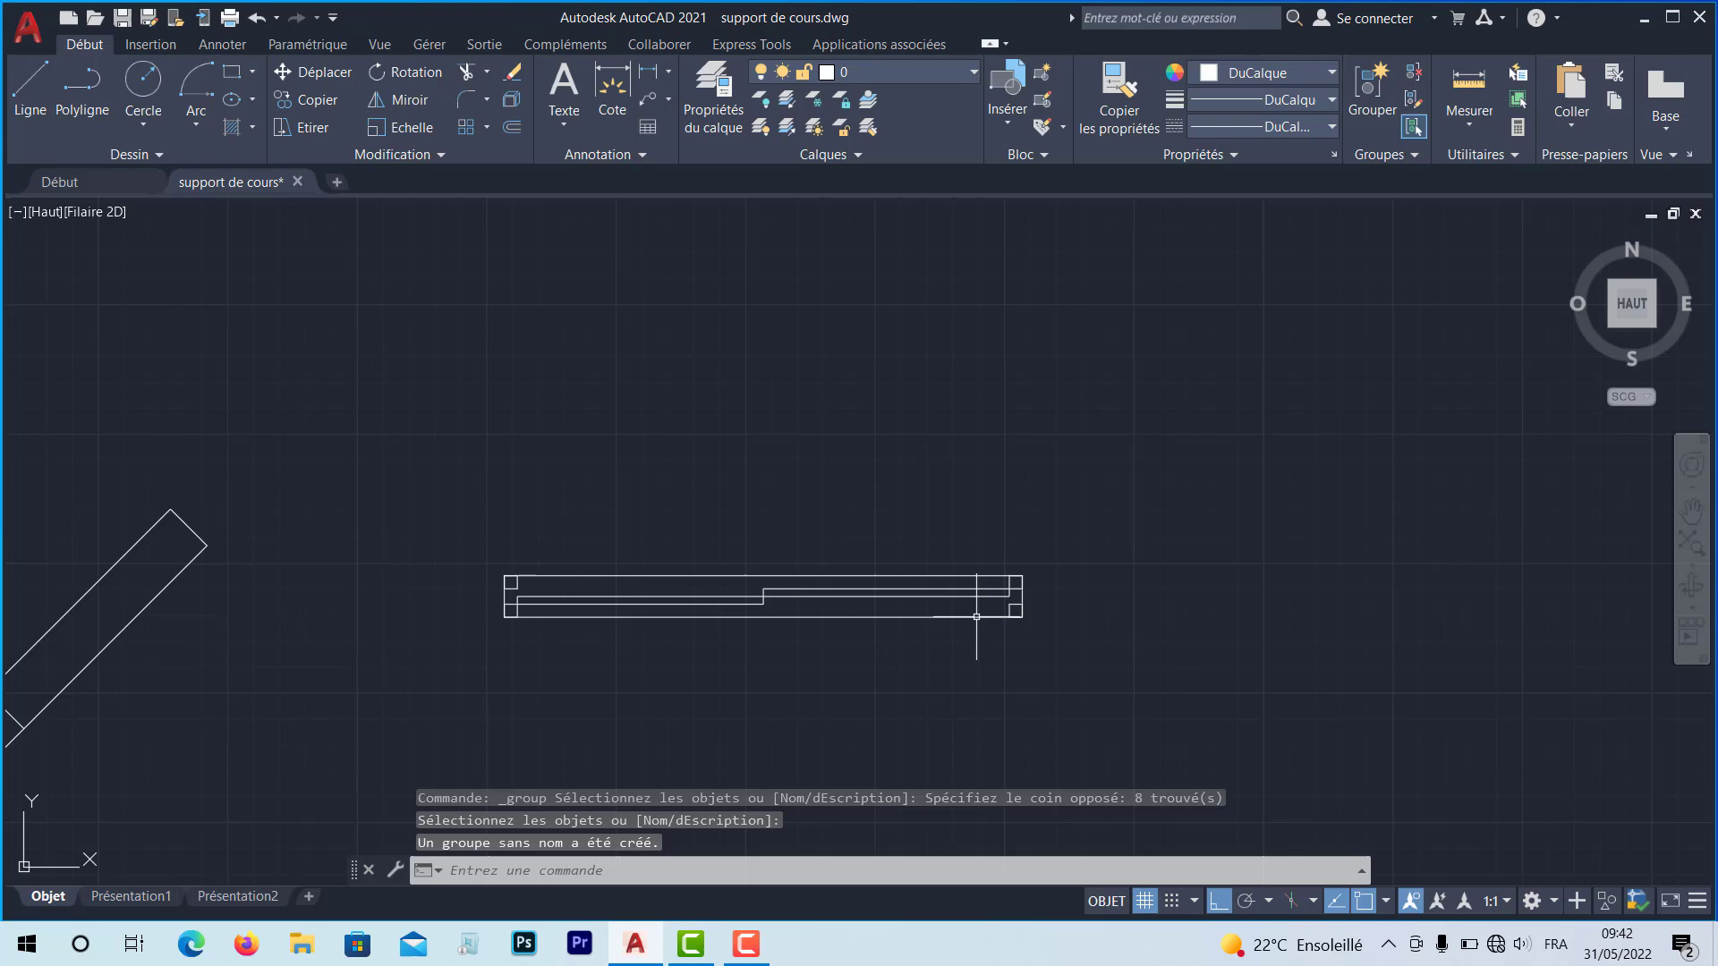
Rotate the window group 45° about the frame's upper-left corner, with Ortho off
left_click(999, 576)
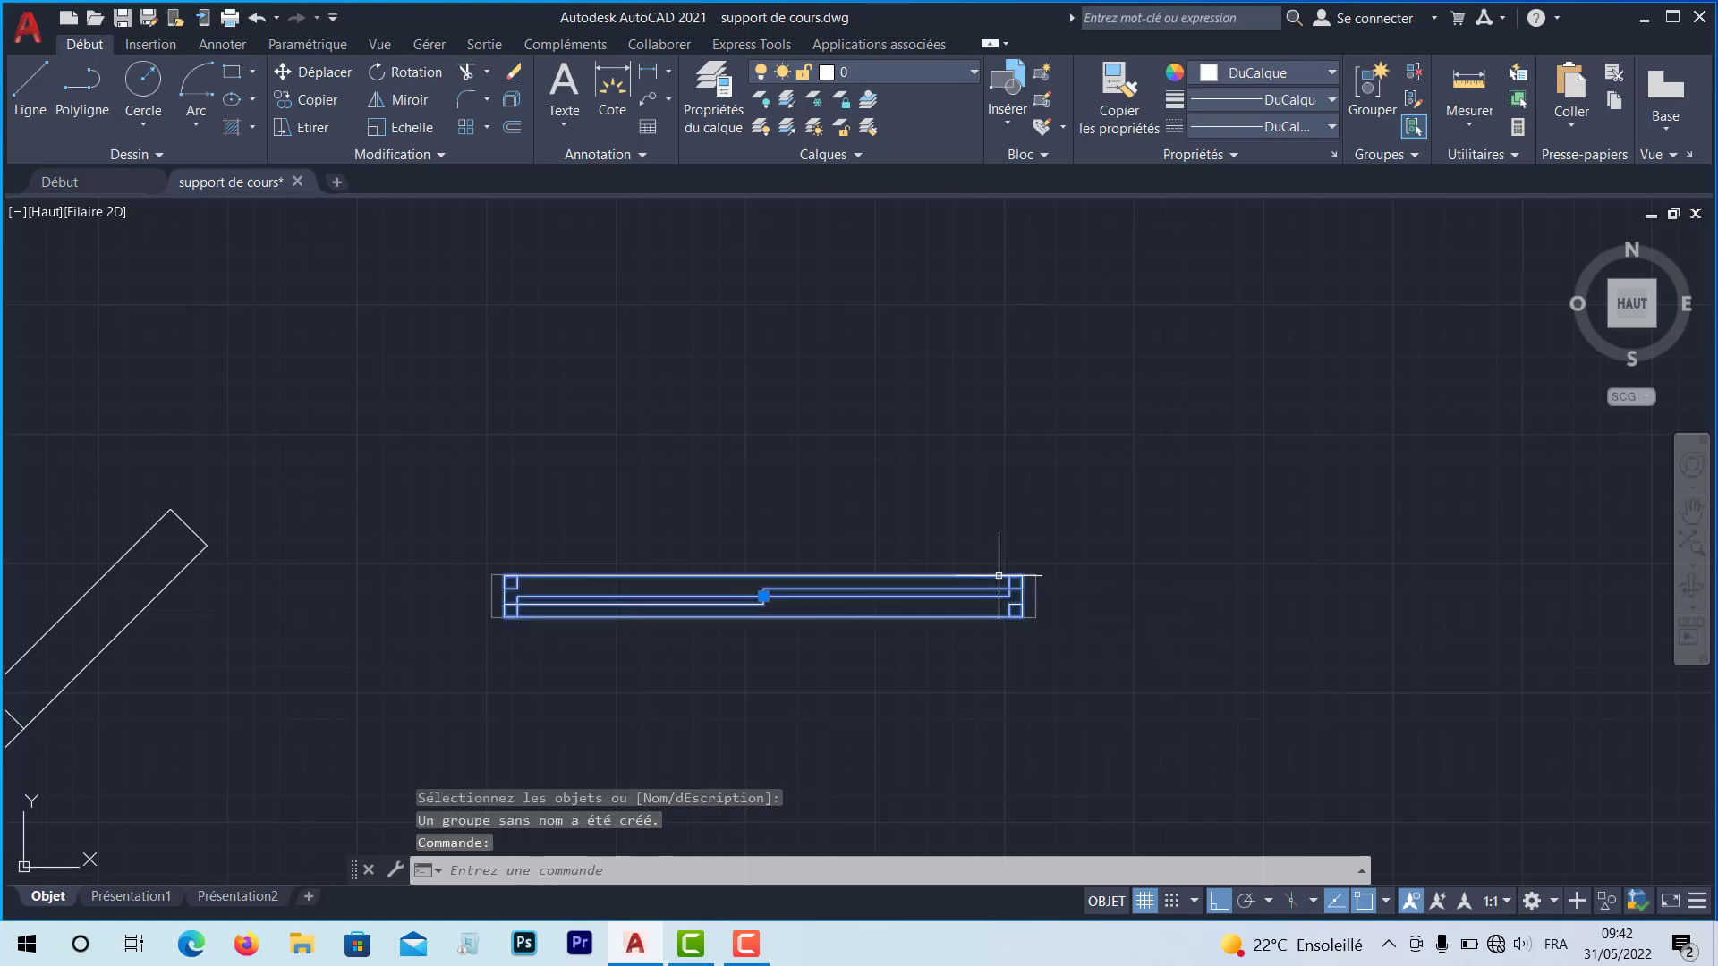
left_click(386, 72)
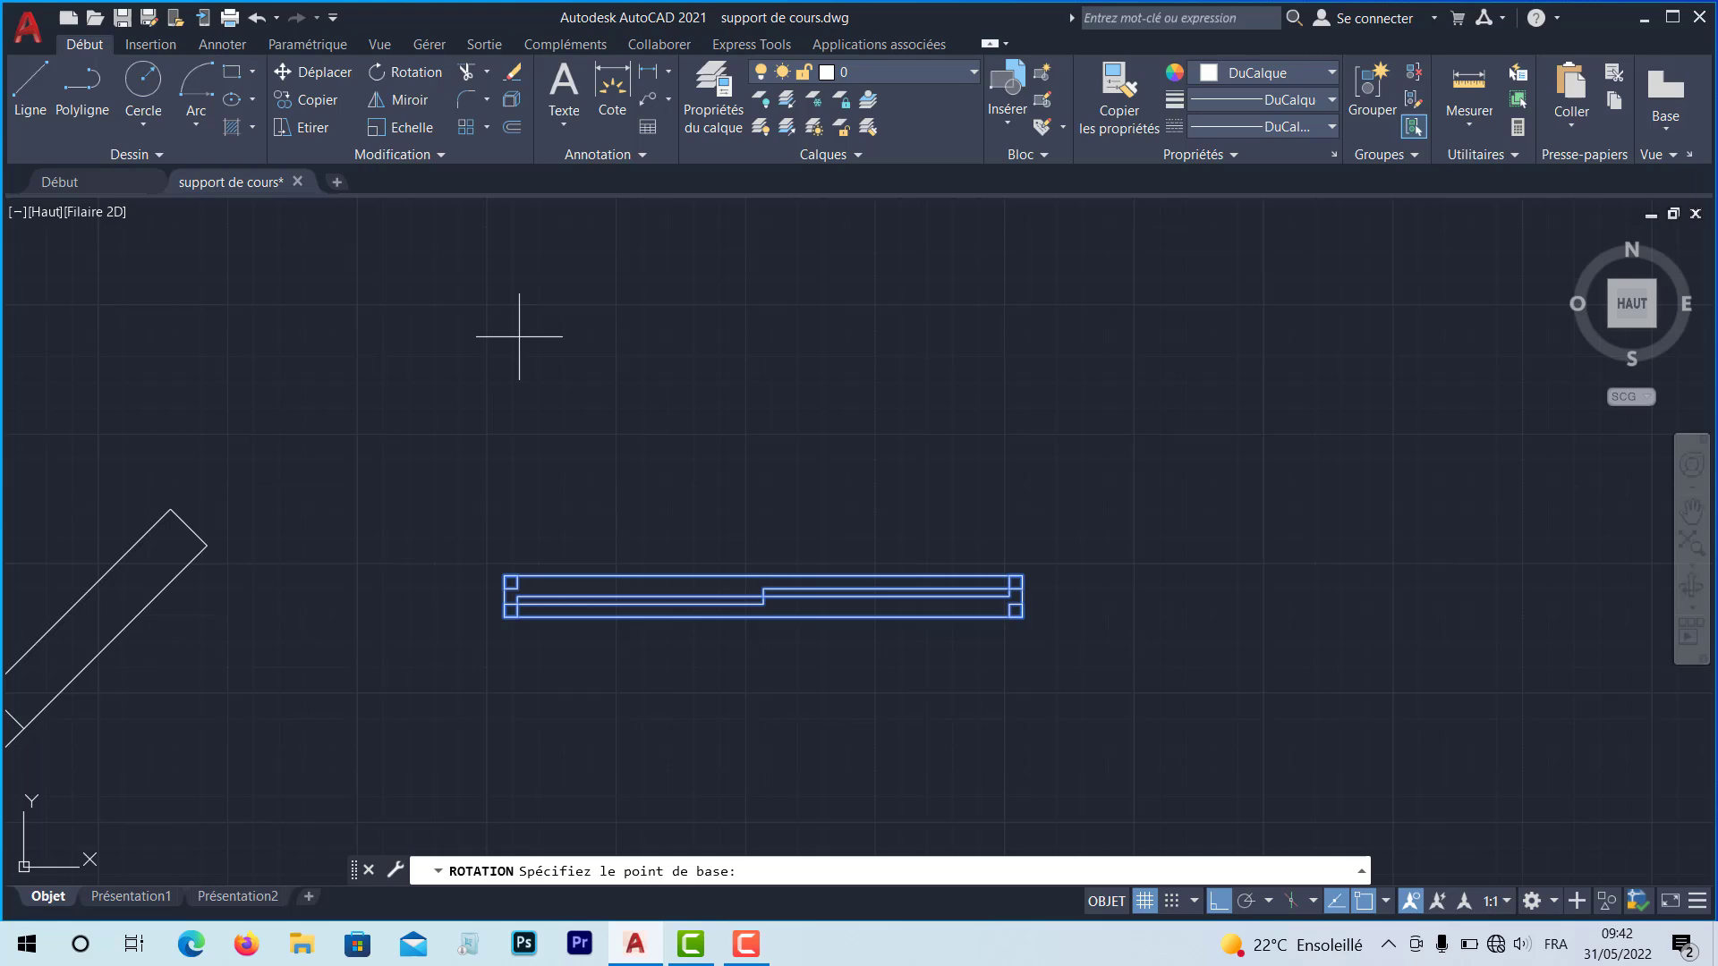
left_click(505, 575)
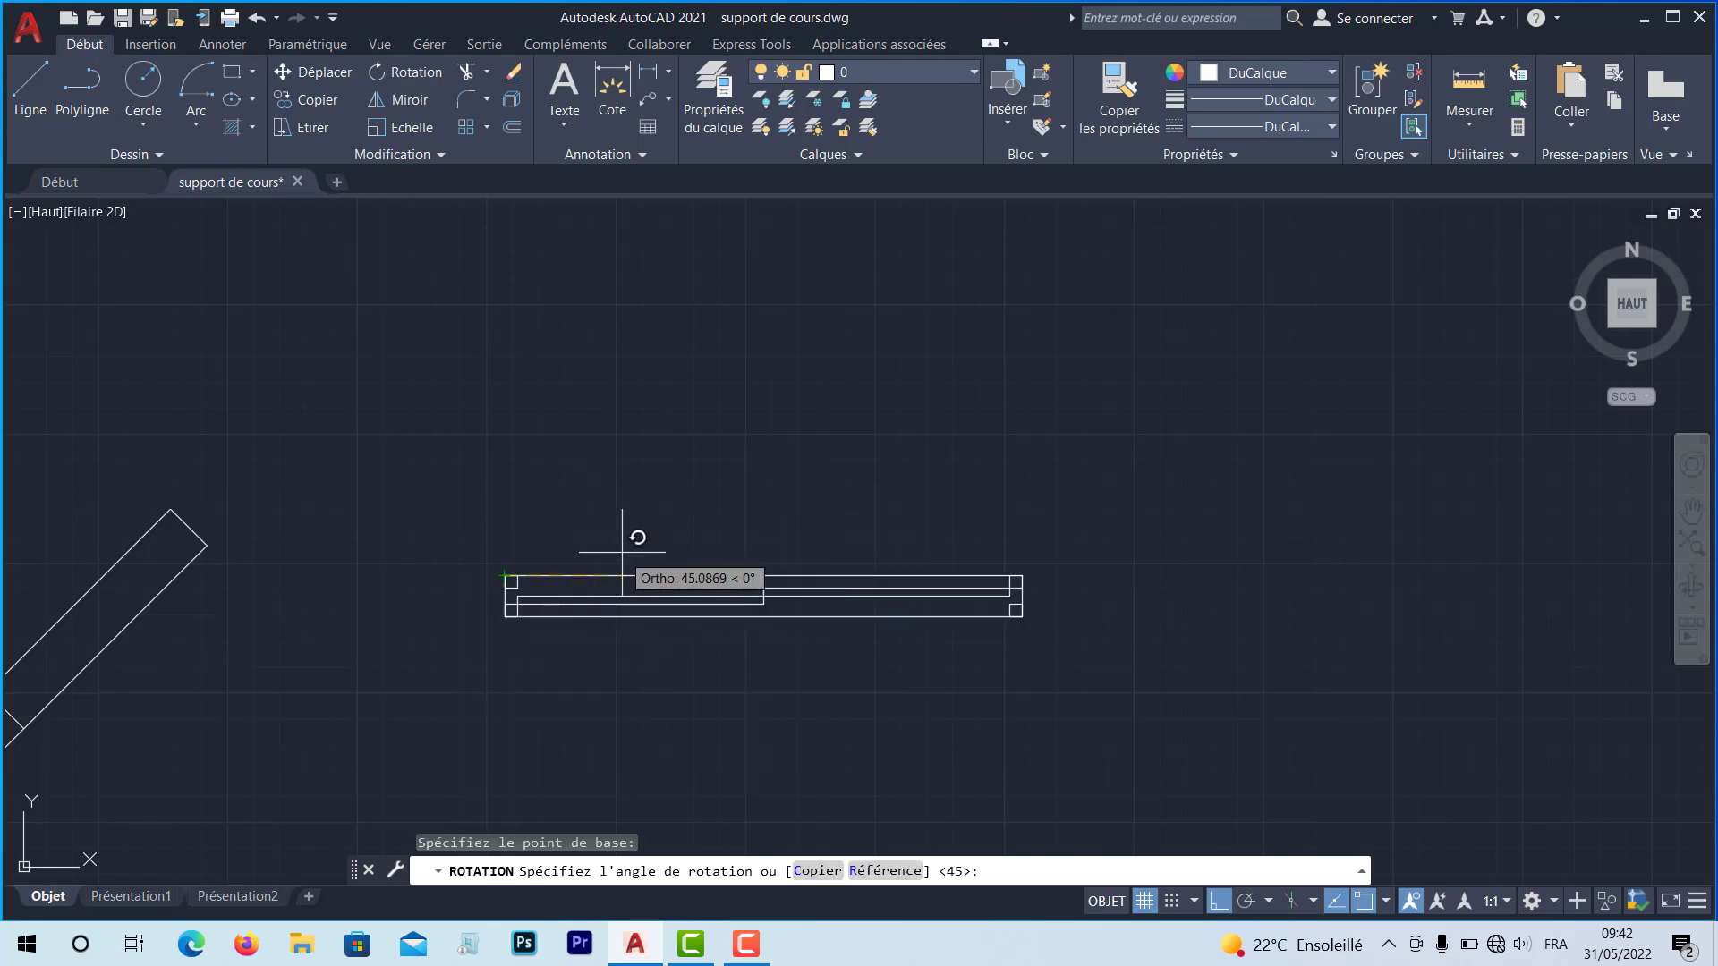
key("F8")
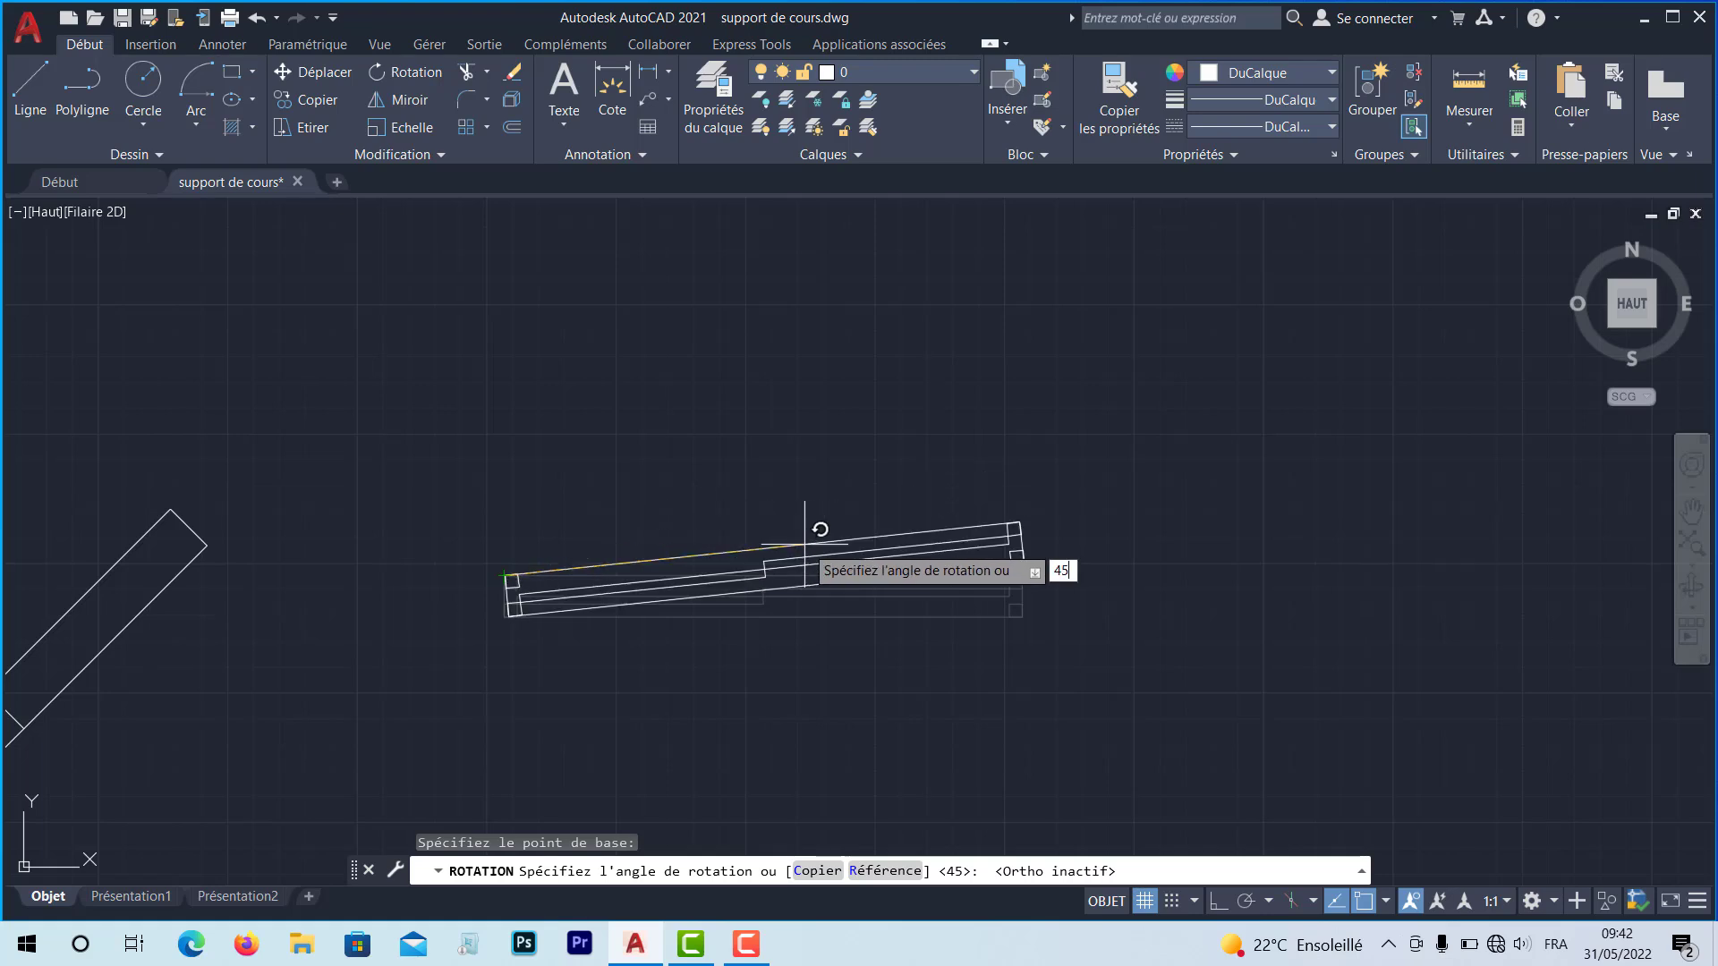
key("Return")
scroll(809, 545, "down", 6)
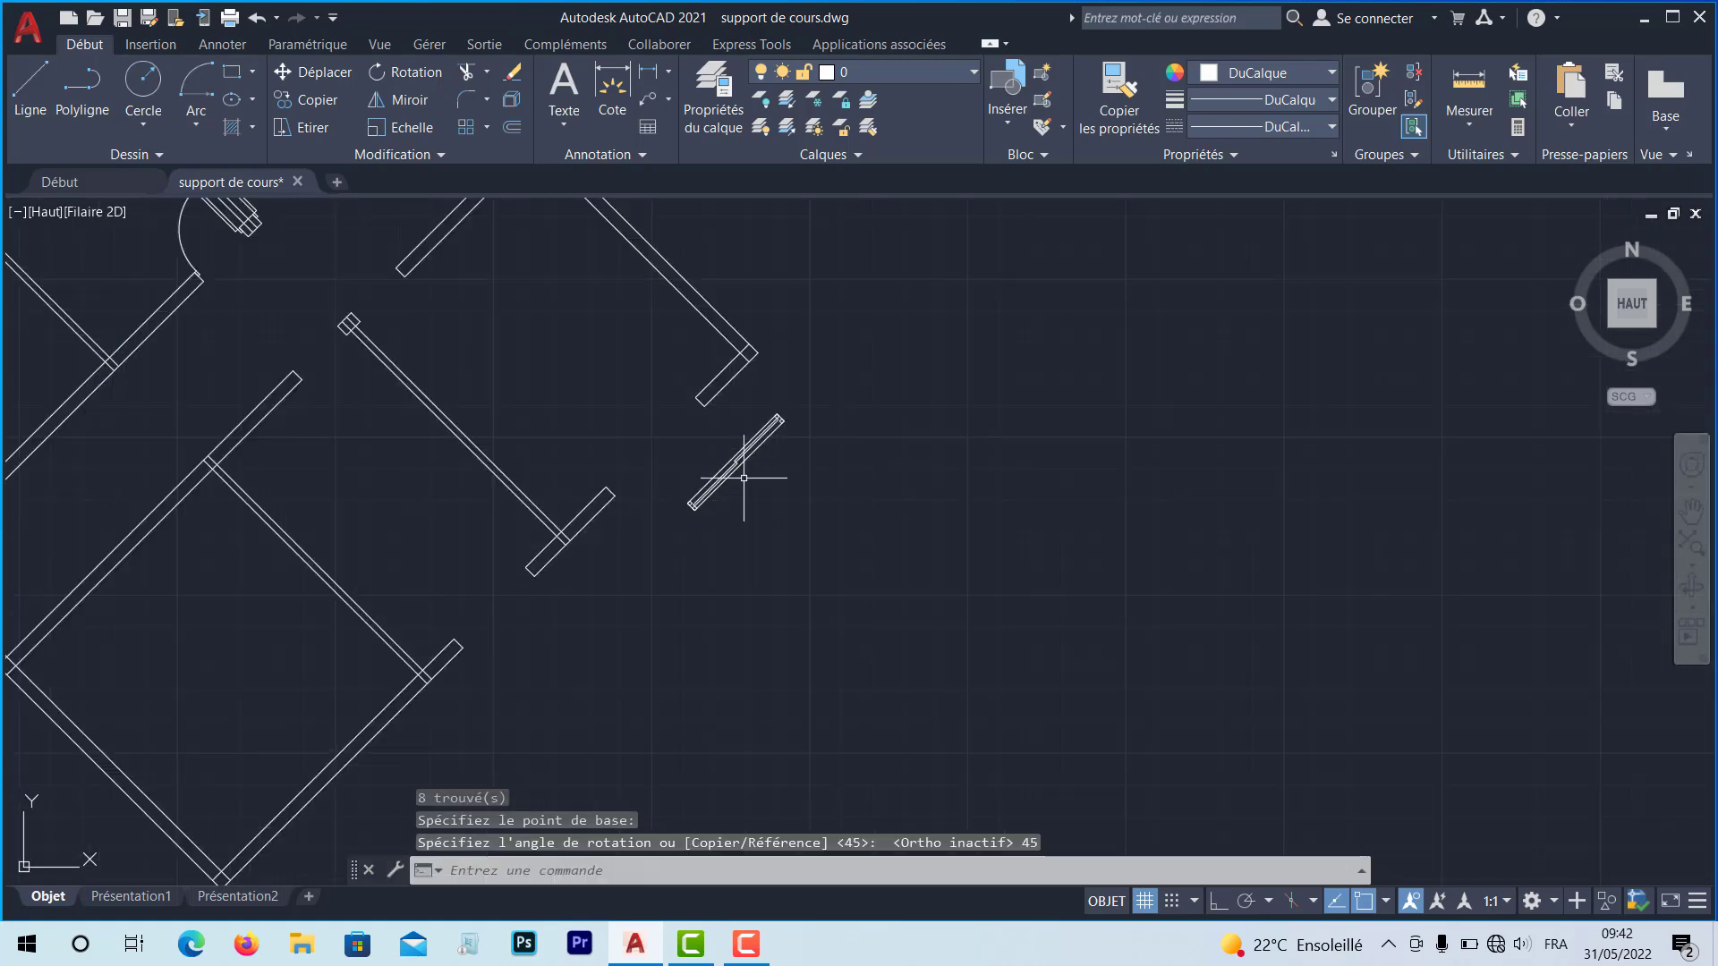
Move the rotated window group into the upper-right wall opening, snapping its top corner to the inner corner of the upper wall end
mouse_move(740, 480)
middle_mouse_down()
mouse_move(713, 487)
mouse_move(686, 454)
mouse_move(644, 572)
middle_mouse_up()
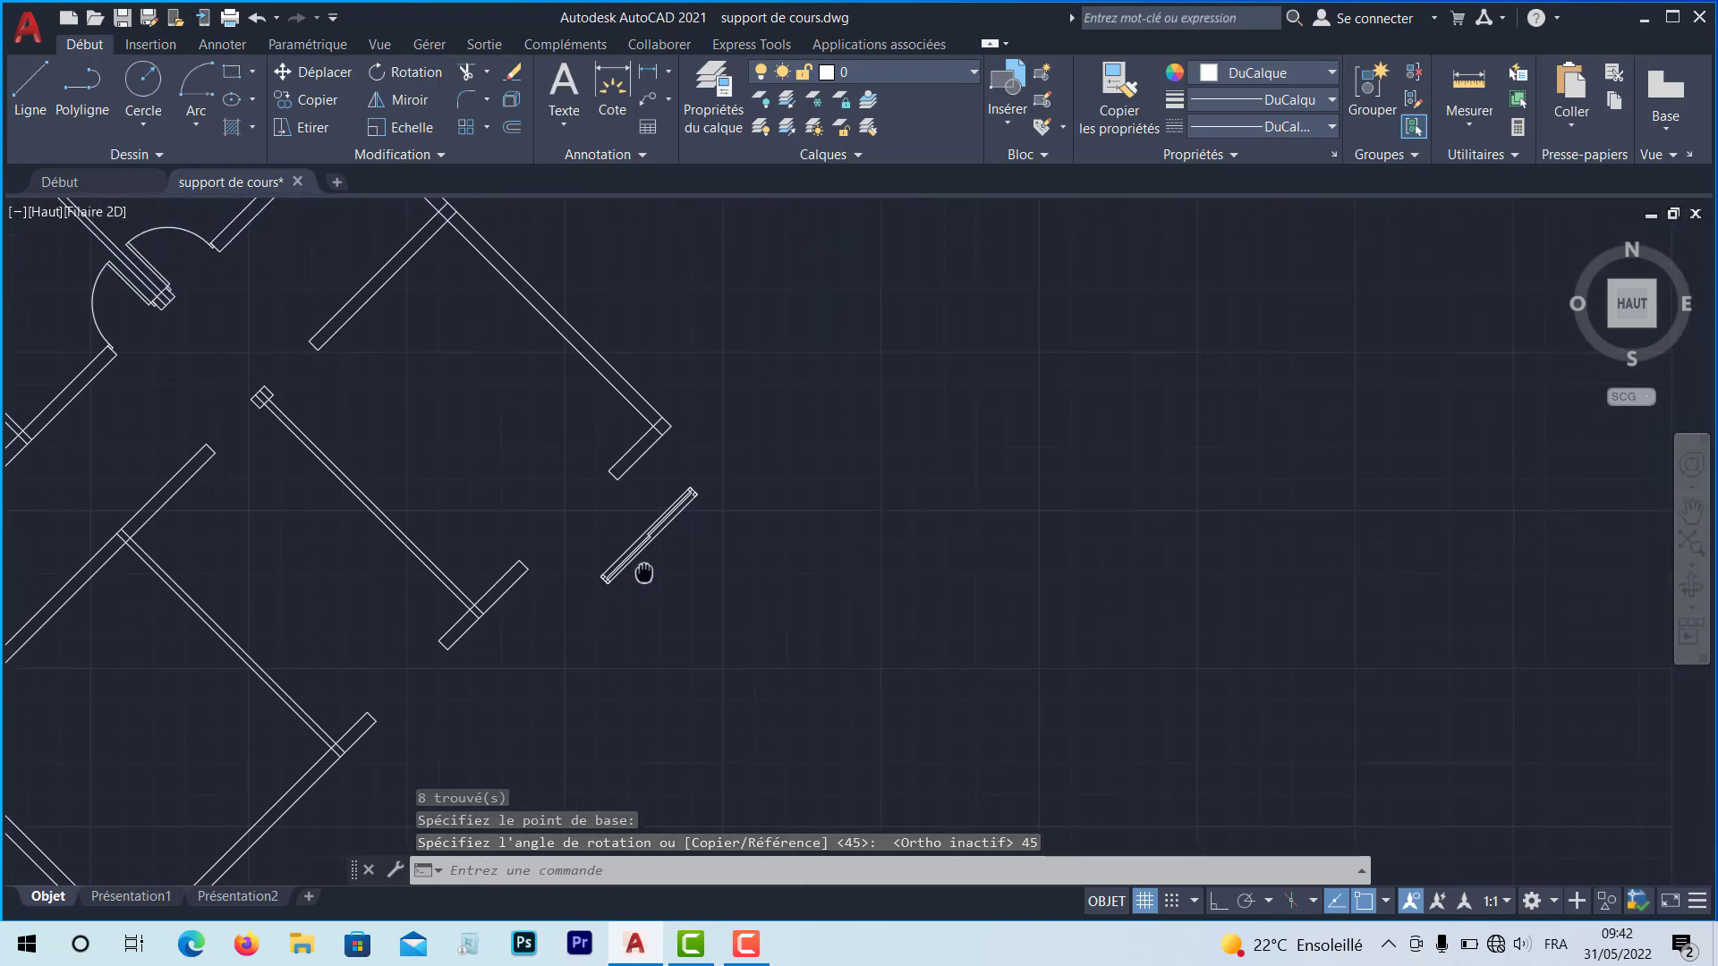
left_click(313, 72)
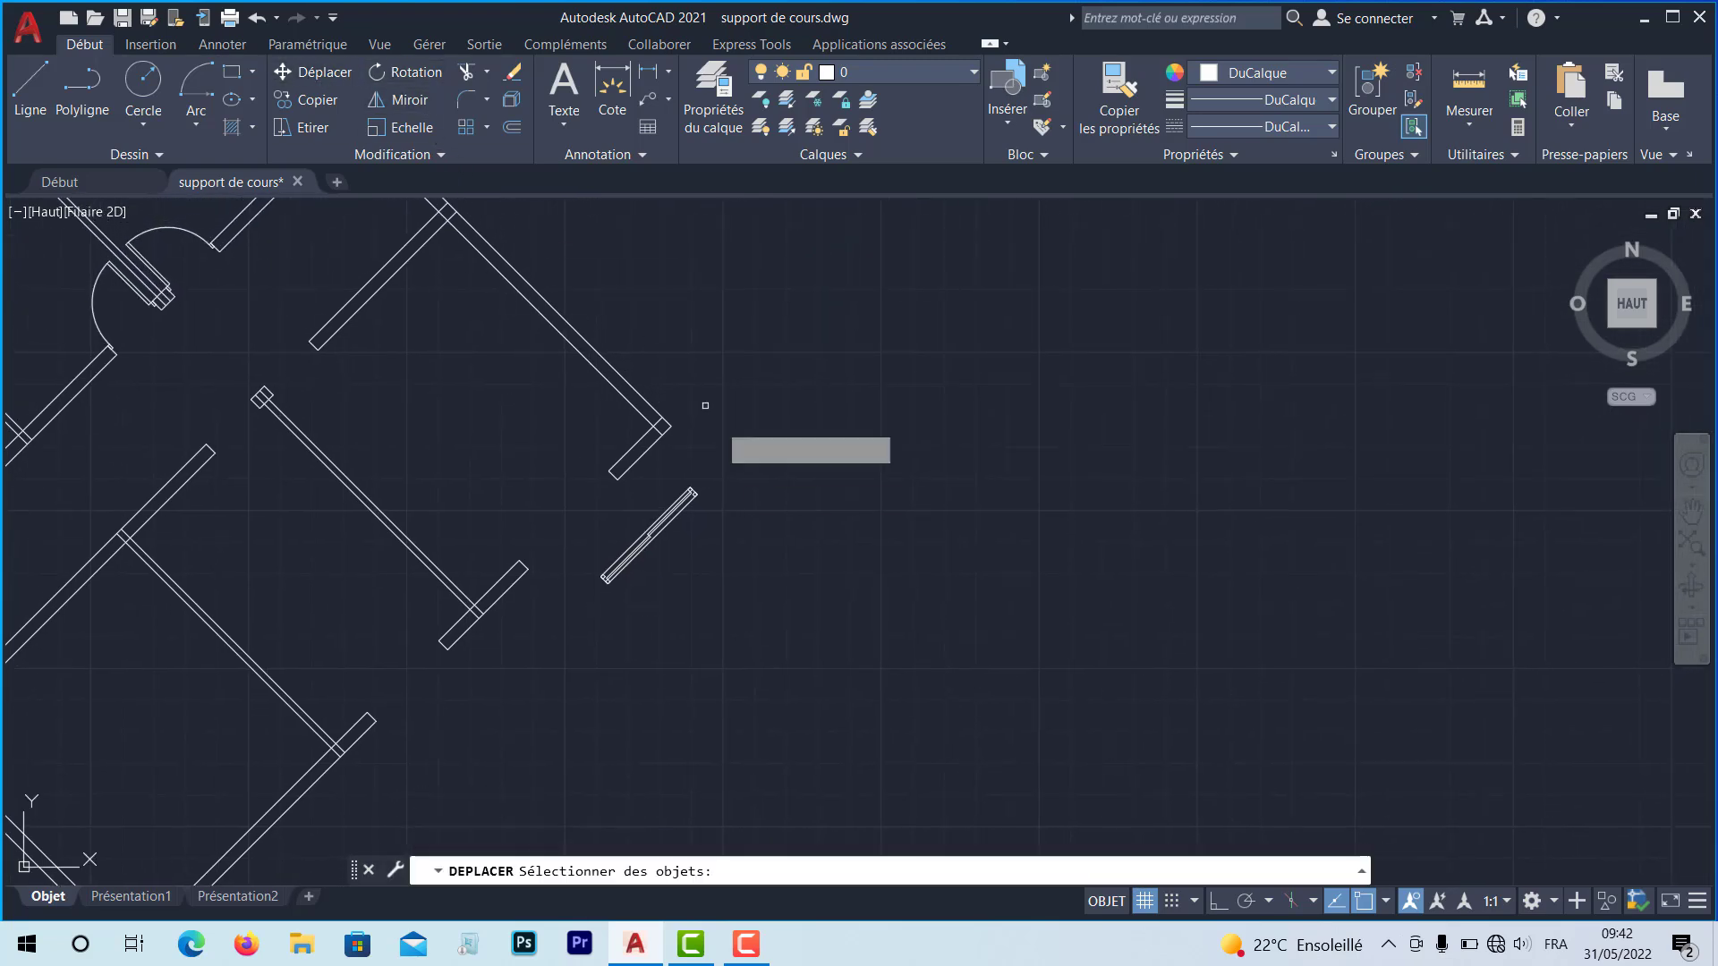
left_click(695, 493)
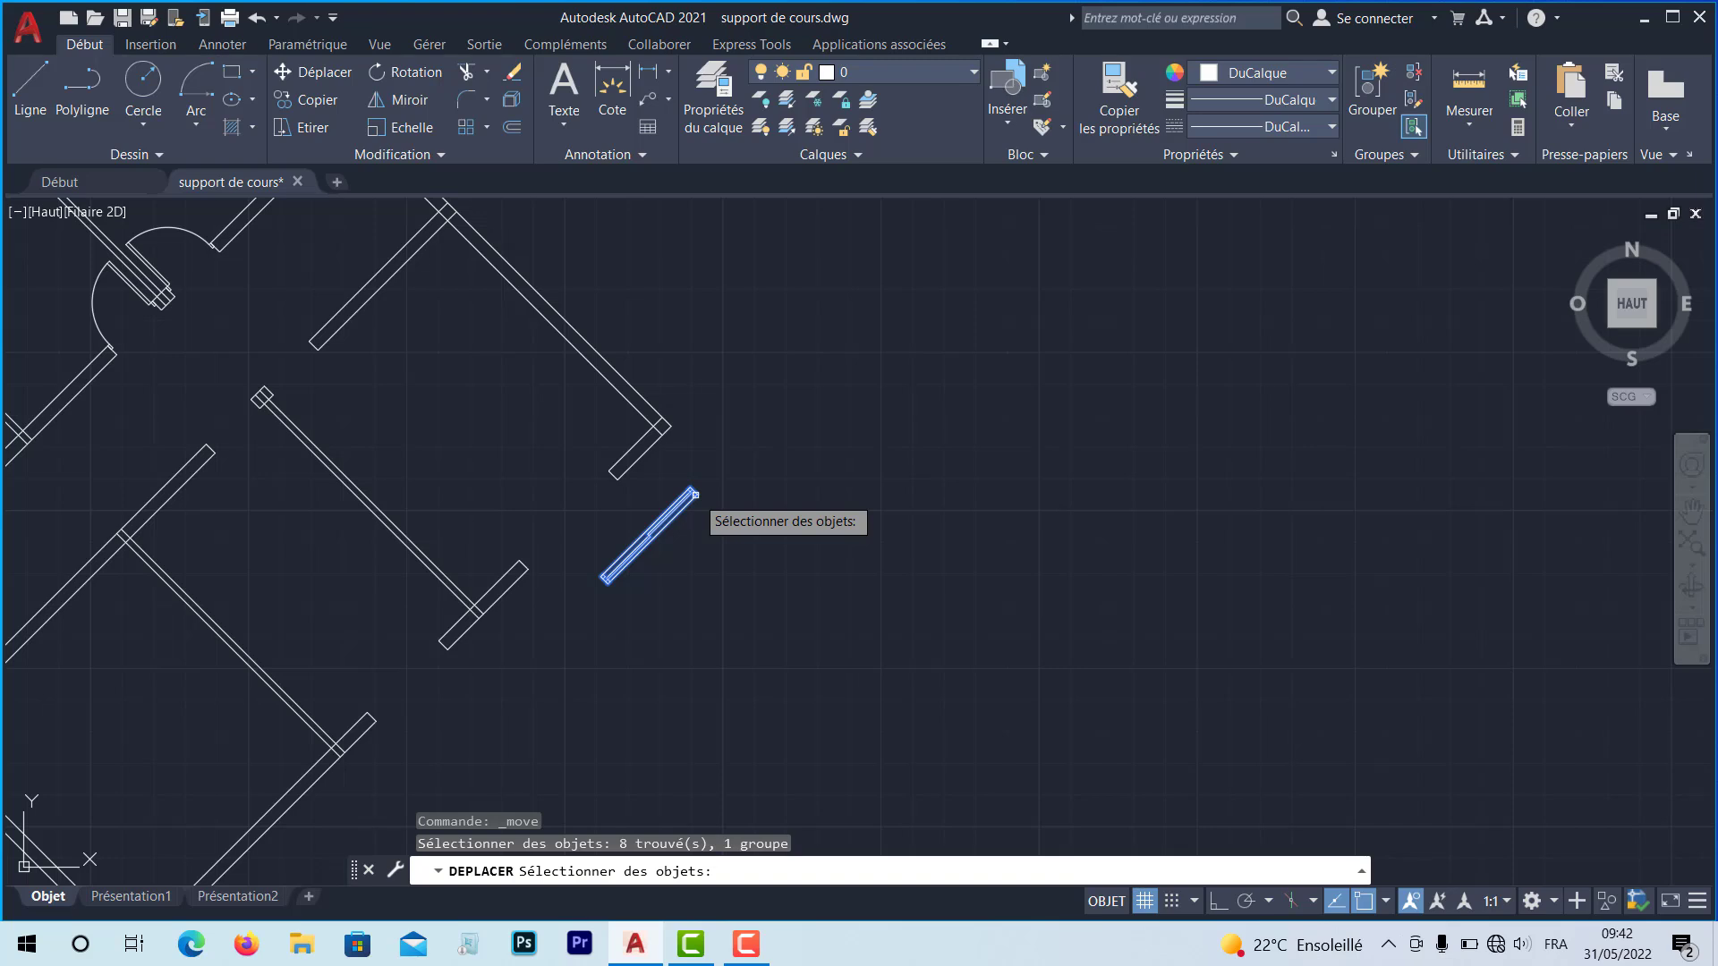
key("Return")
scroll(691, 488, "up", 3)
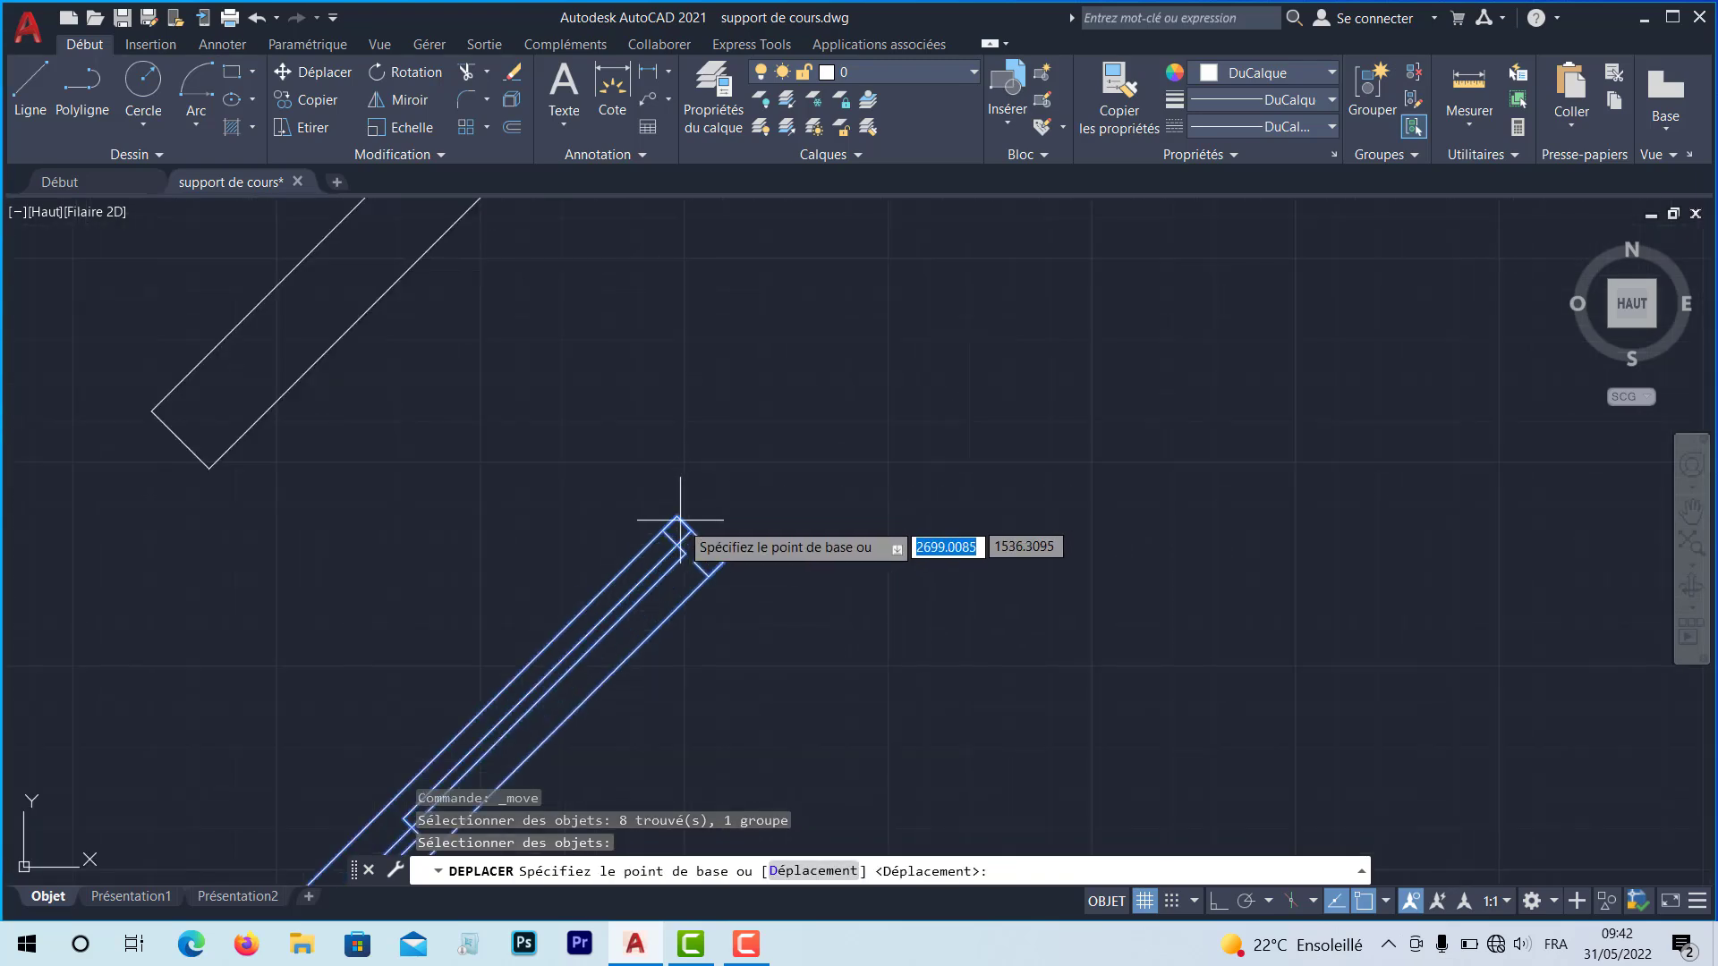
left_click(678, 519)
middle_click_drag(273, 449, 789, 522)
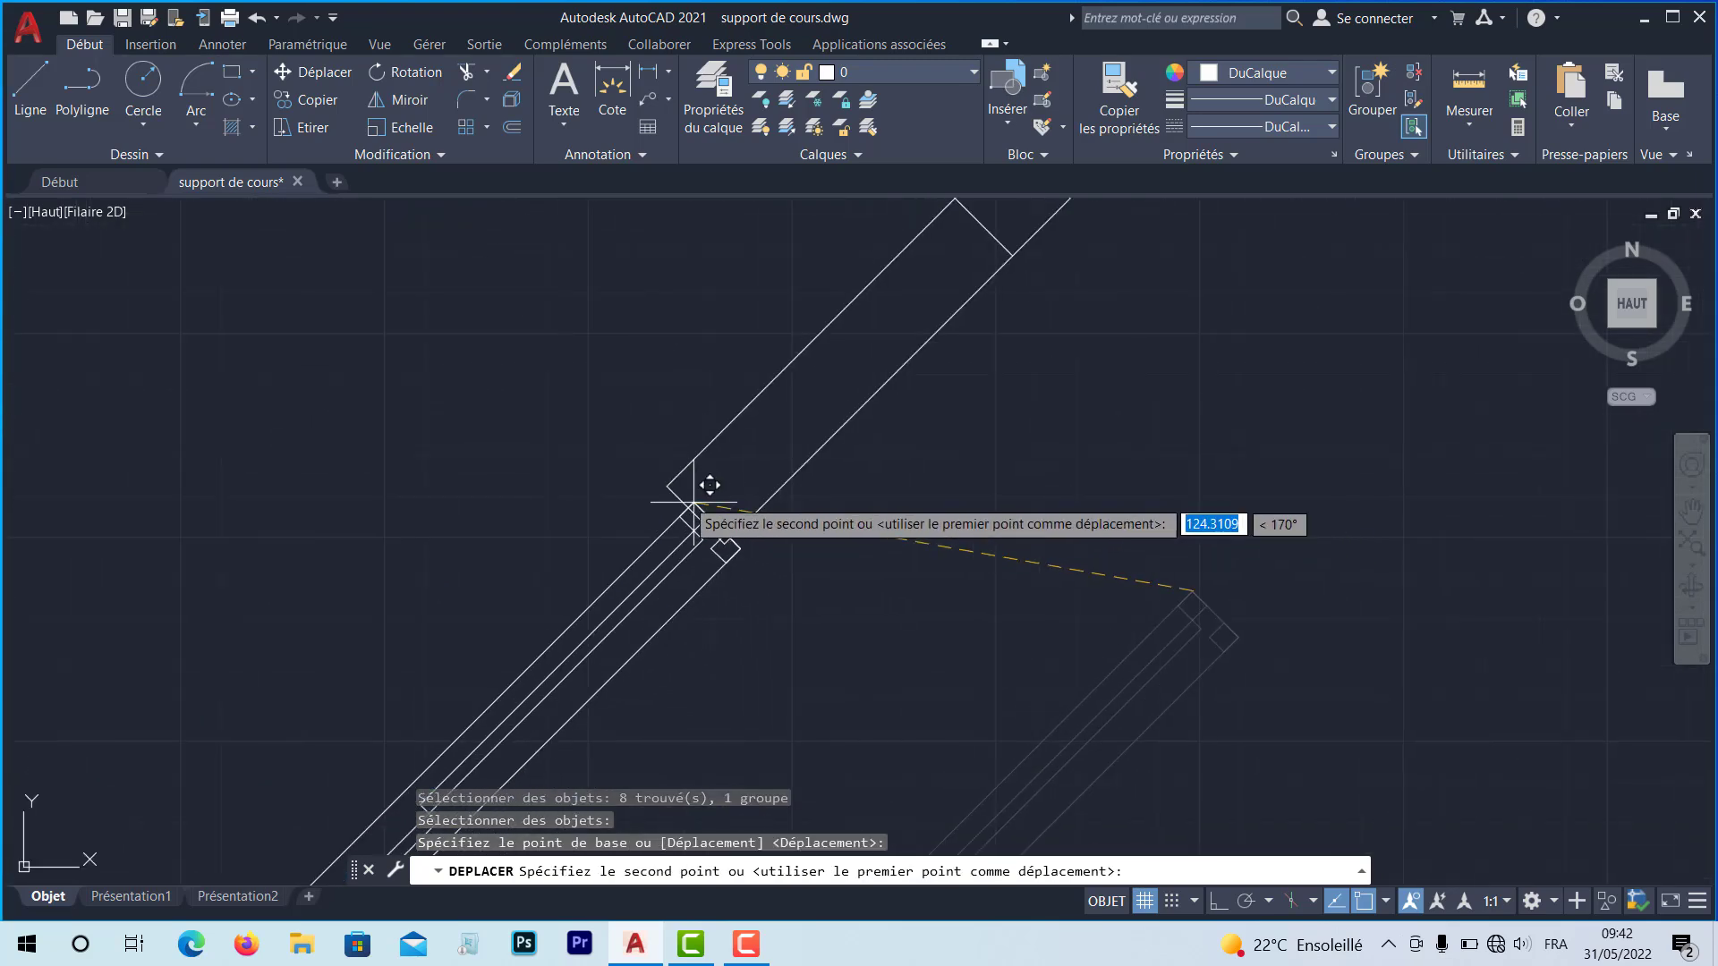
left_click(693, 502)
scroll(700, 578, "down", 3)
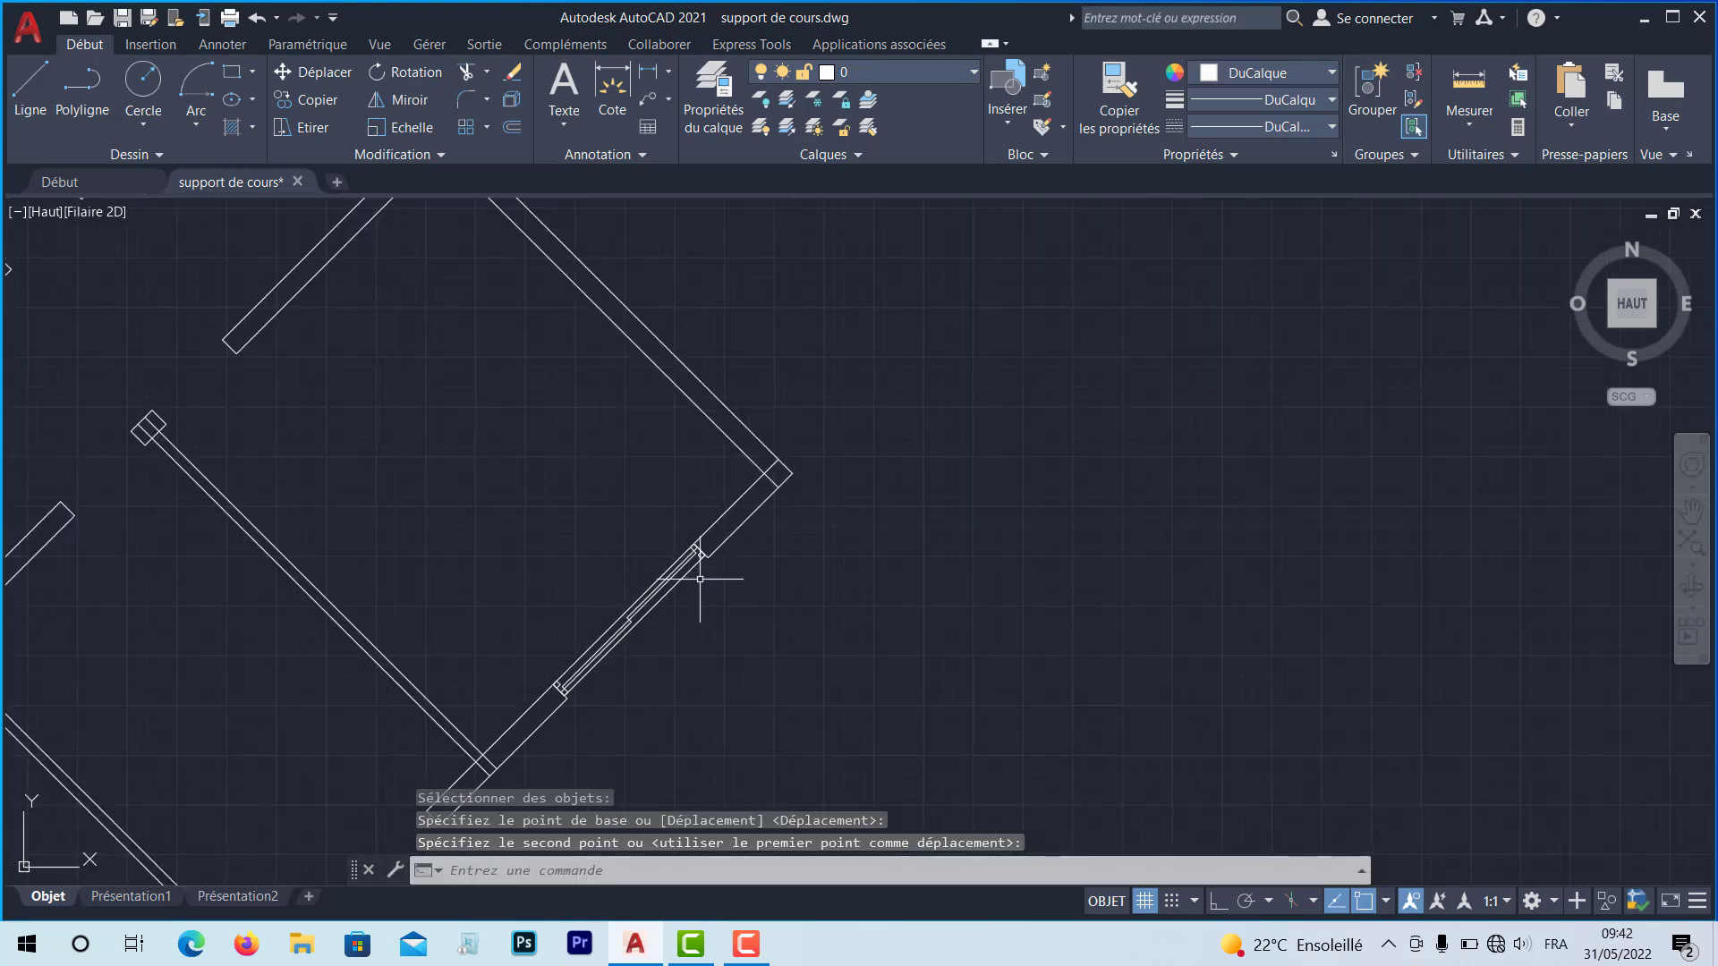
middle_click_drag(700, 579, 727, 559)
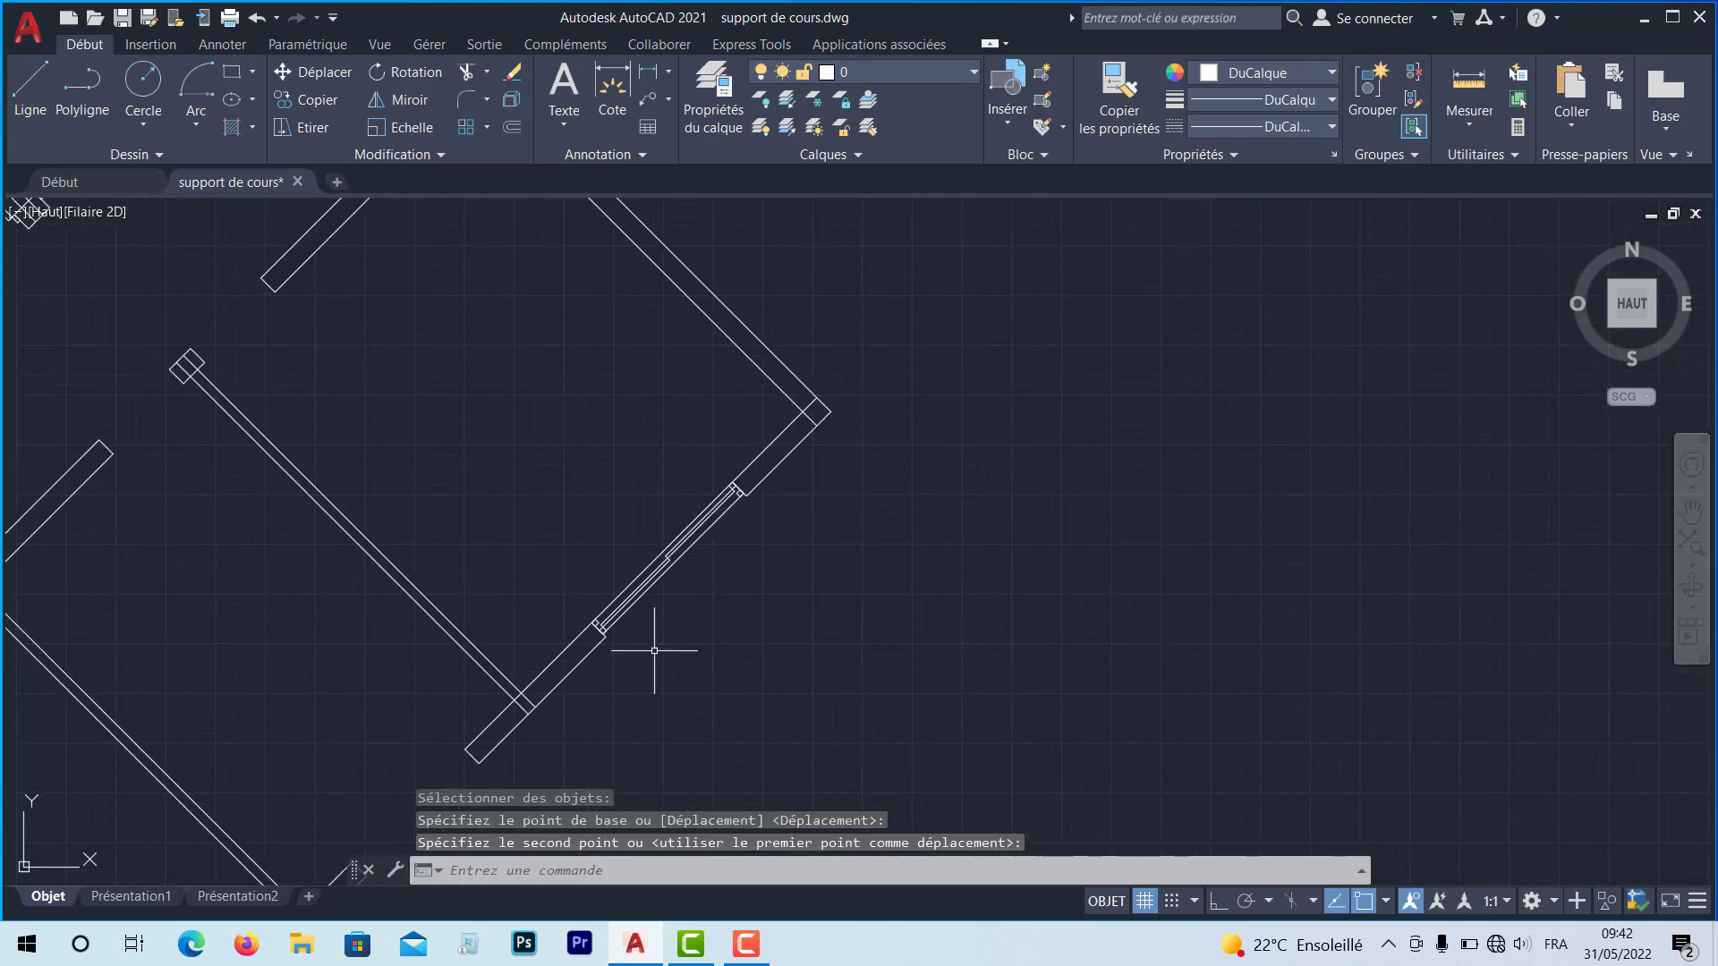
Copy the placed window into the next opening down the same wall, from its lower inner corner to the lower wall end's inner corner
middle_click_drag(654, 650, 739, 539)
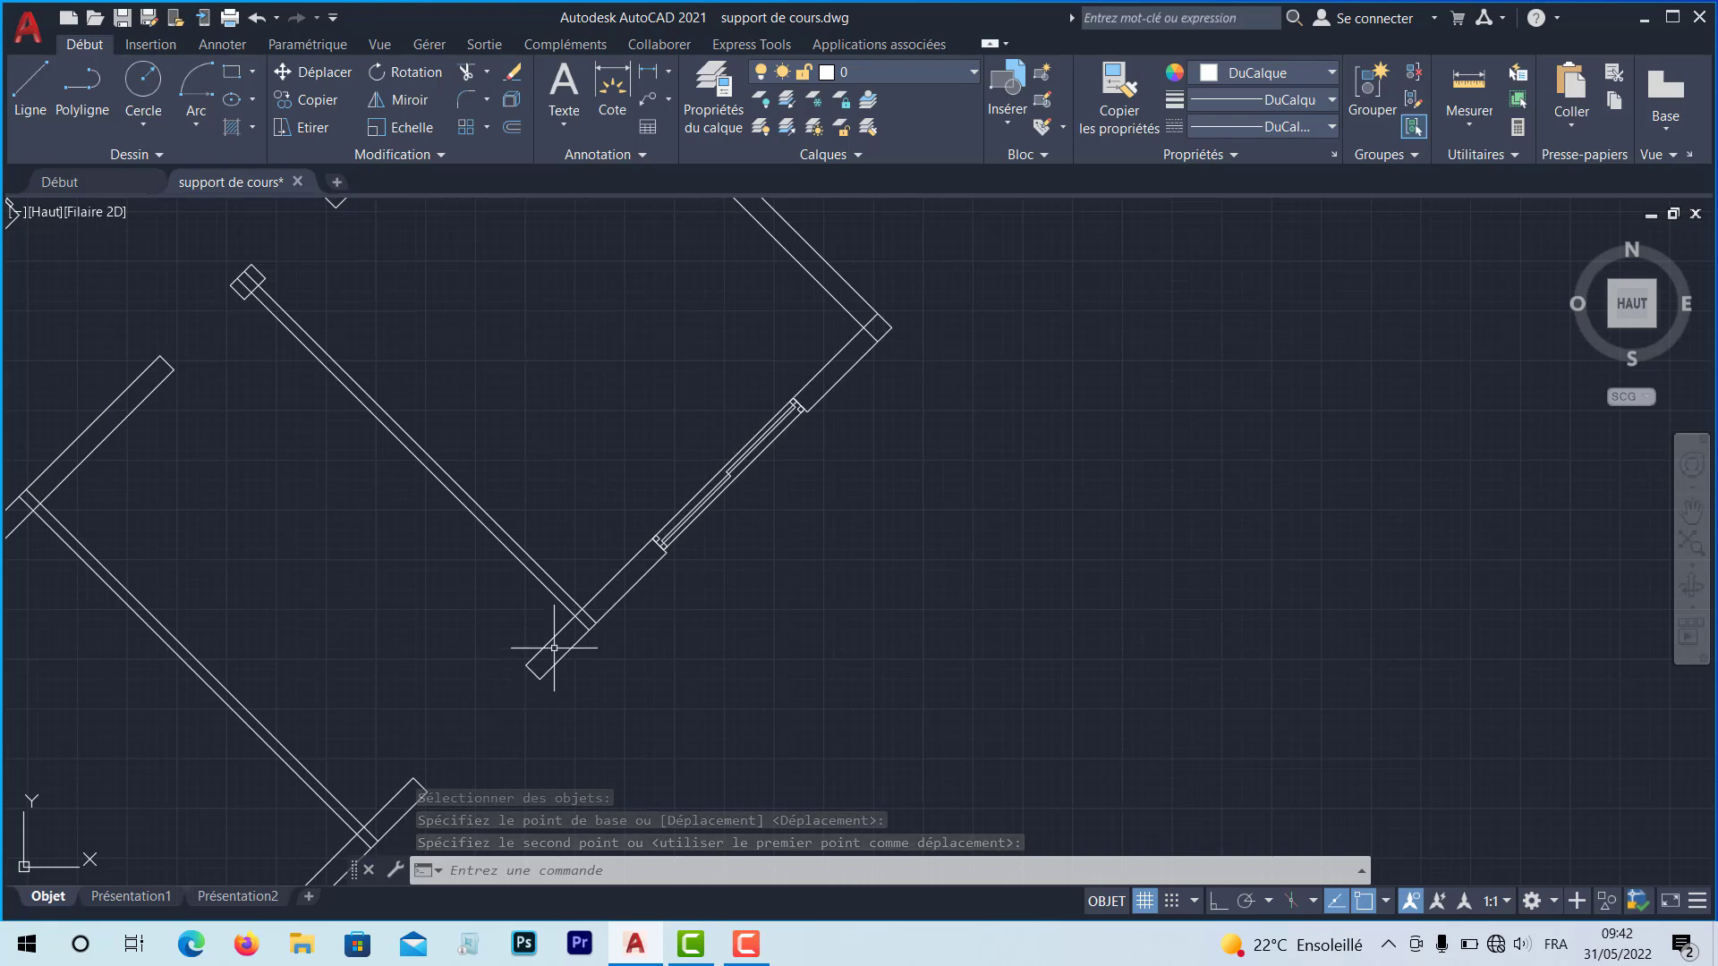
mouse_move(555, 648)
middle_mouse_down()
mouse_move(659, 452)
mouse_move(655, 470)
middle_mouse_up()
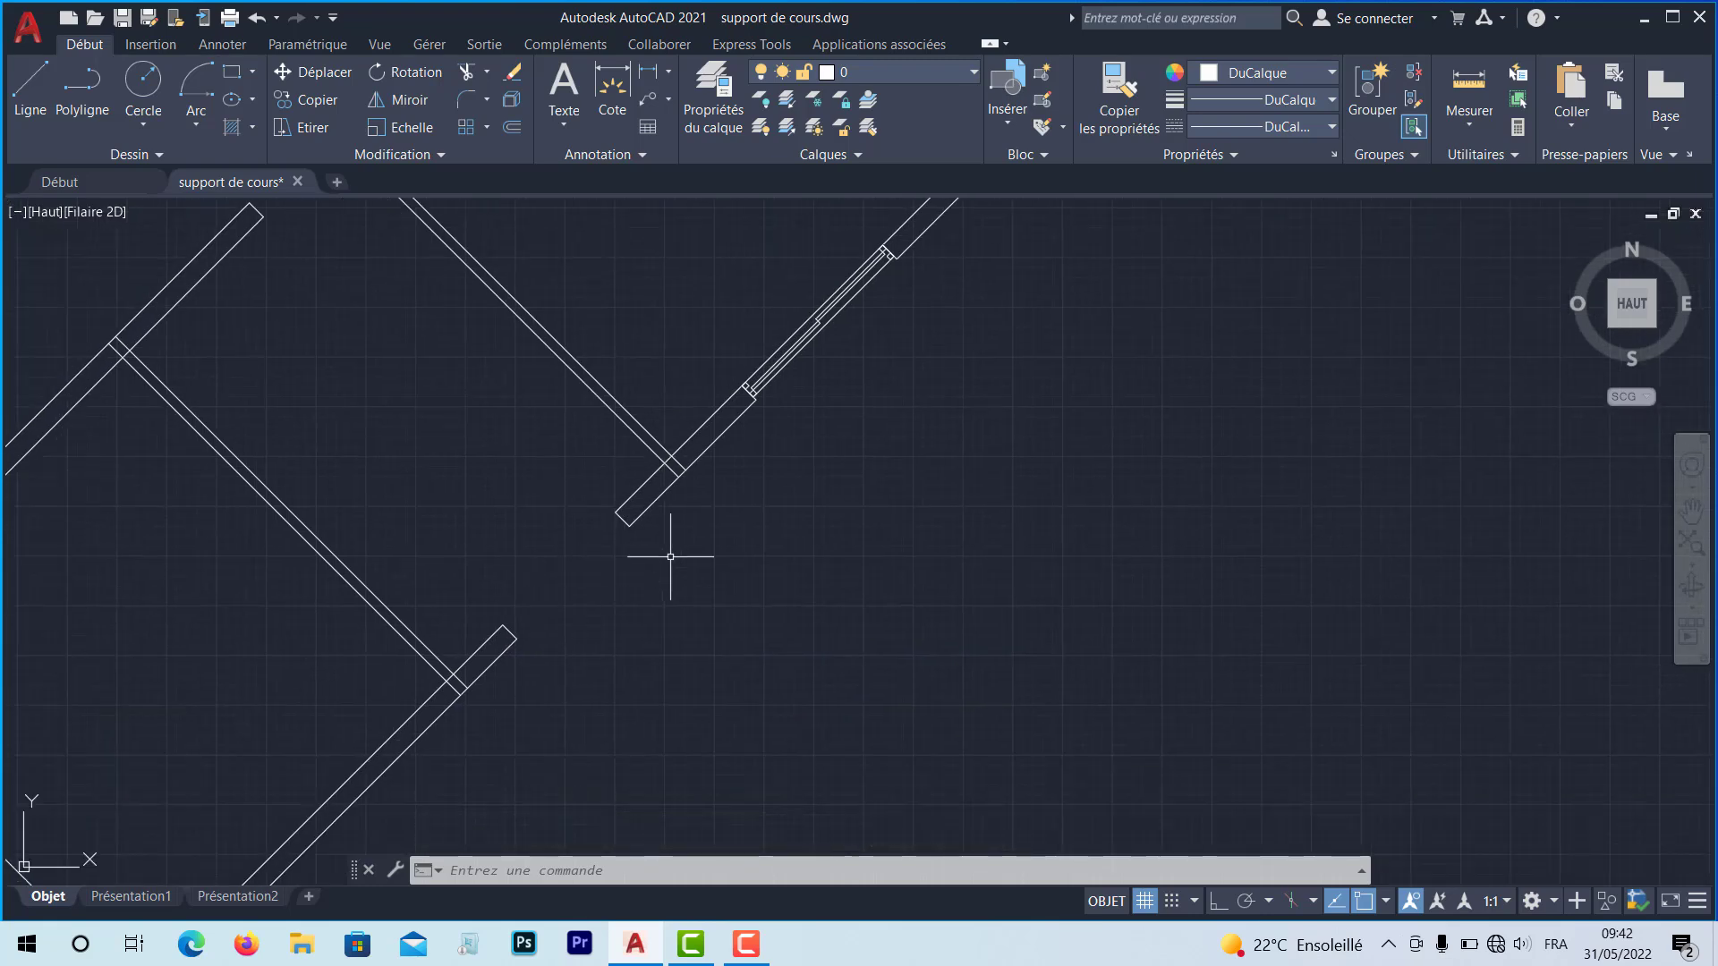
middle_click_drag(795, 434, 729, 429)
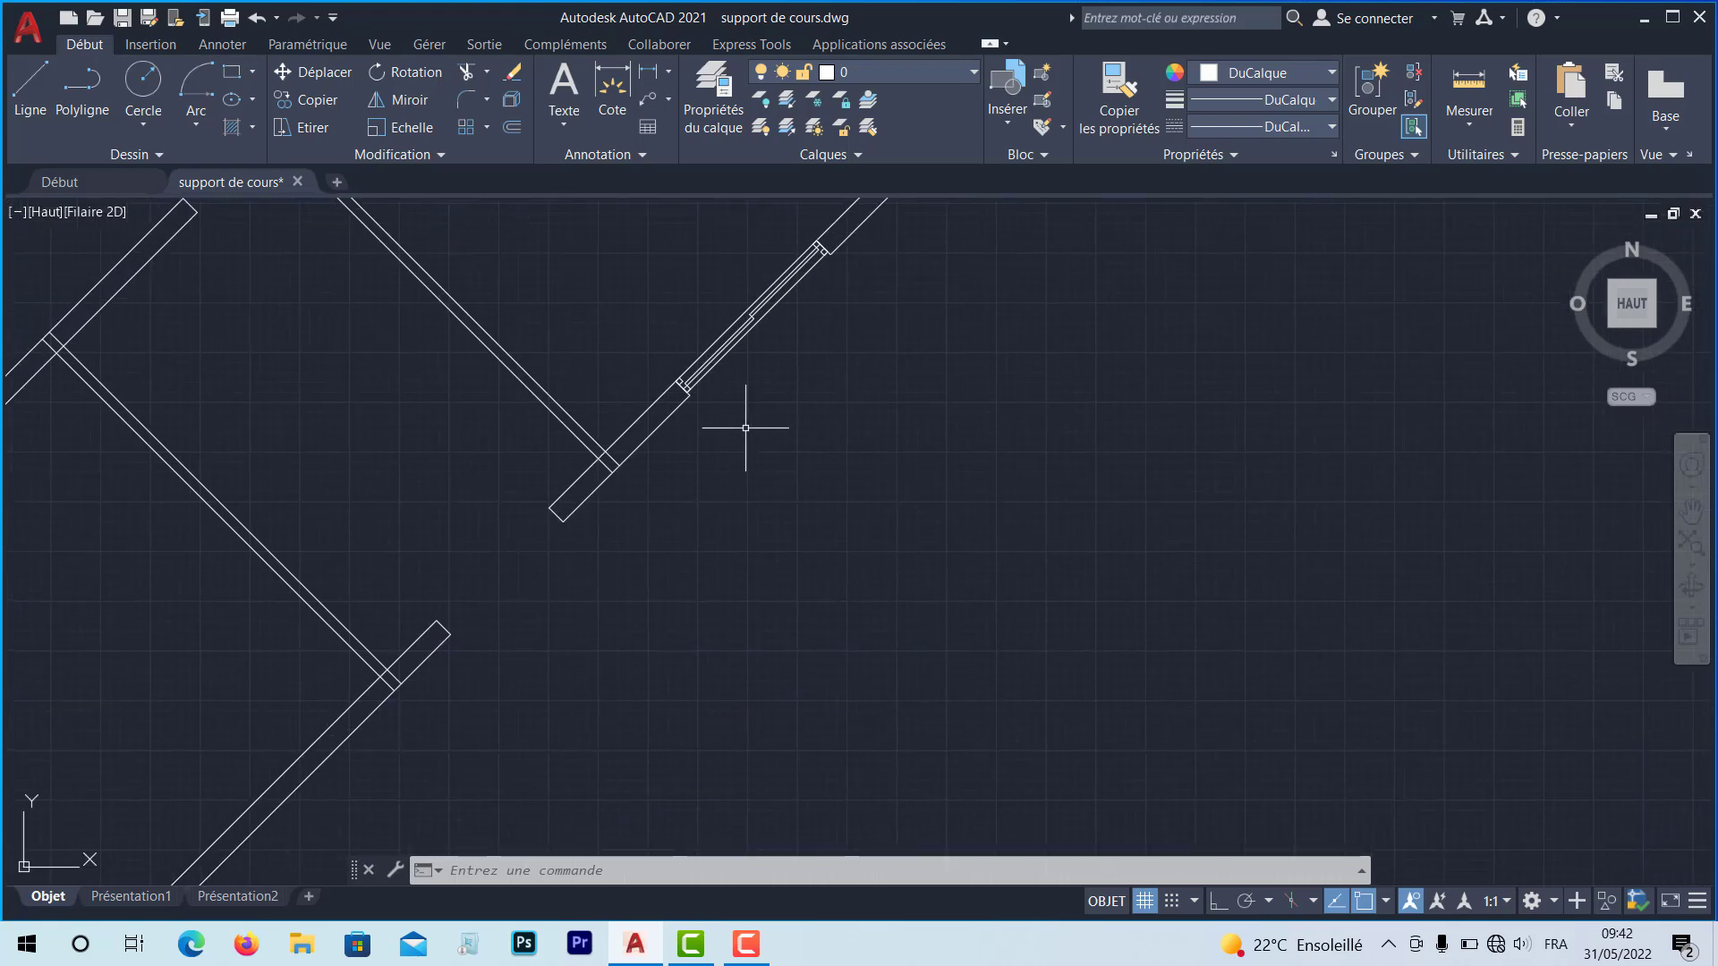
left_click(726, 348)
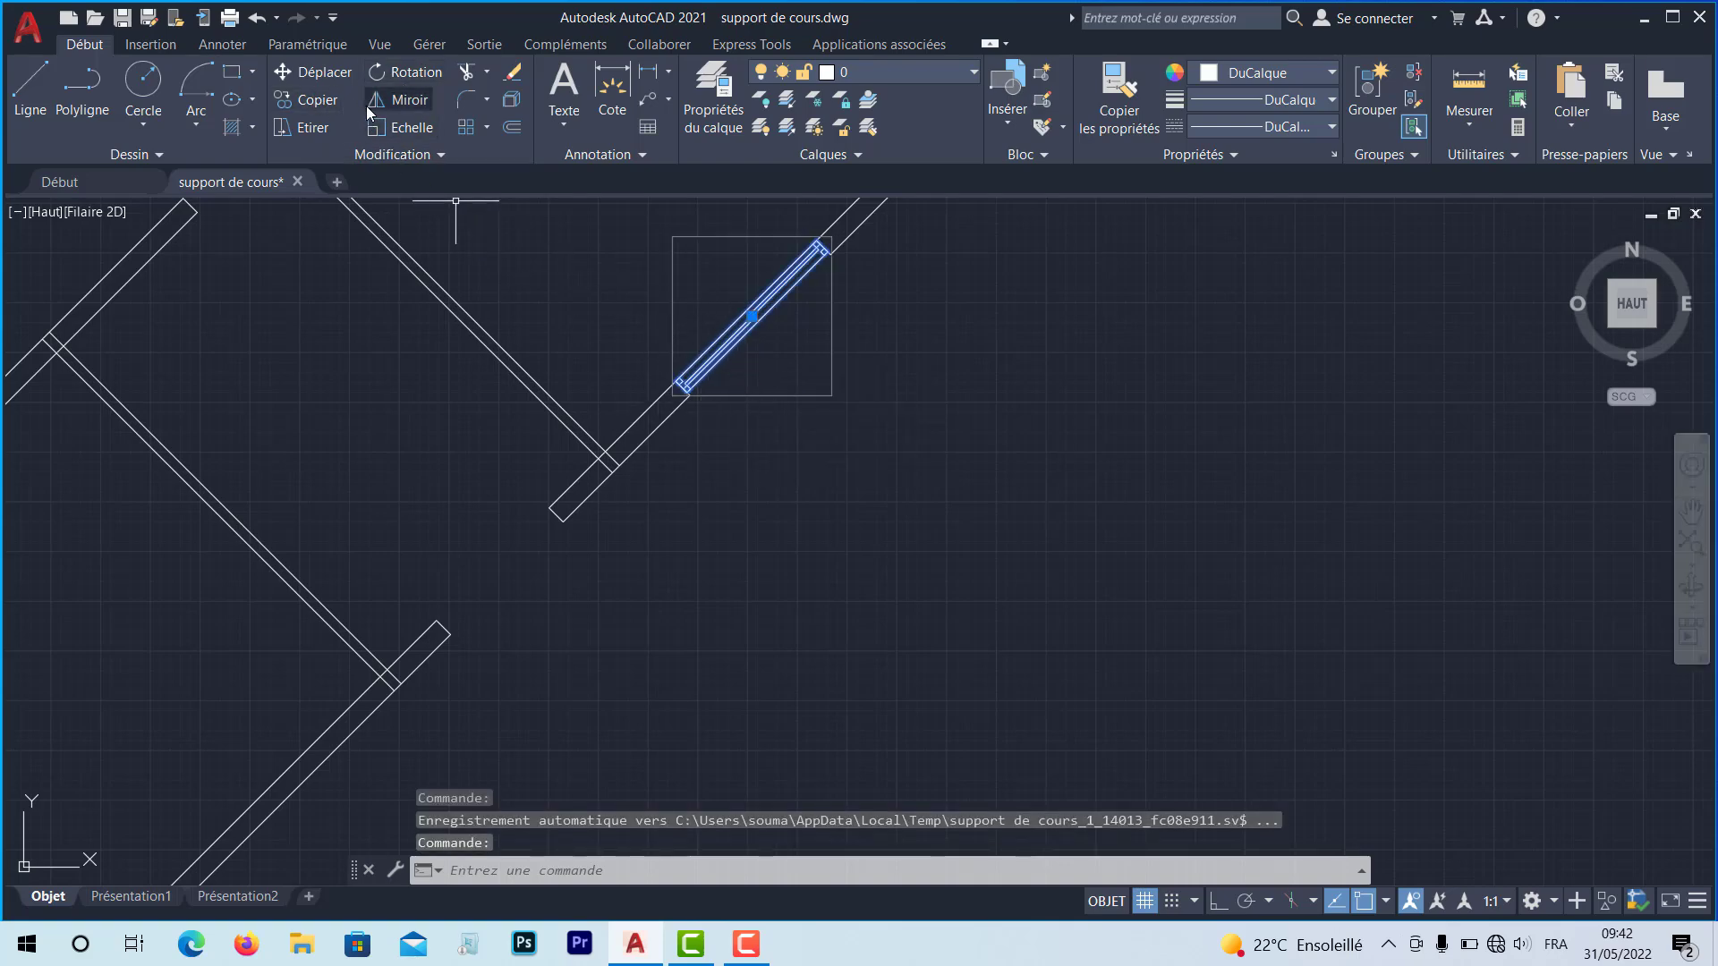
left_click(312, 102)
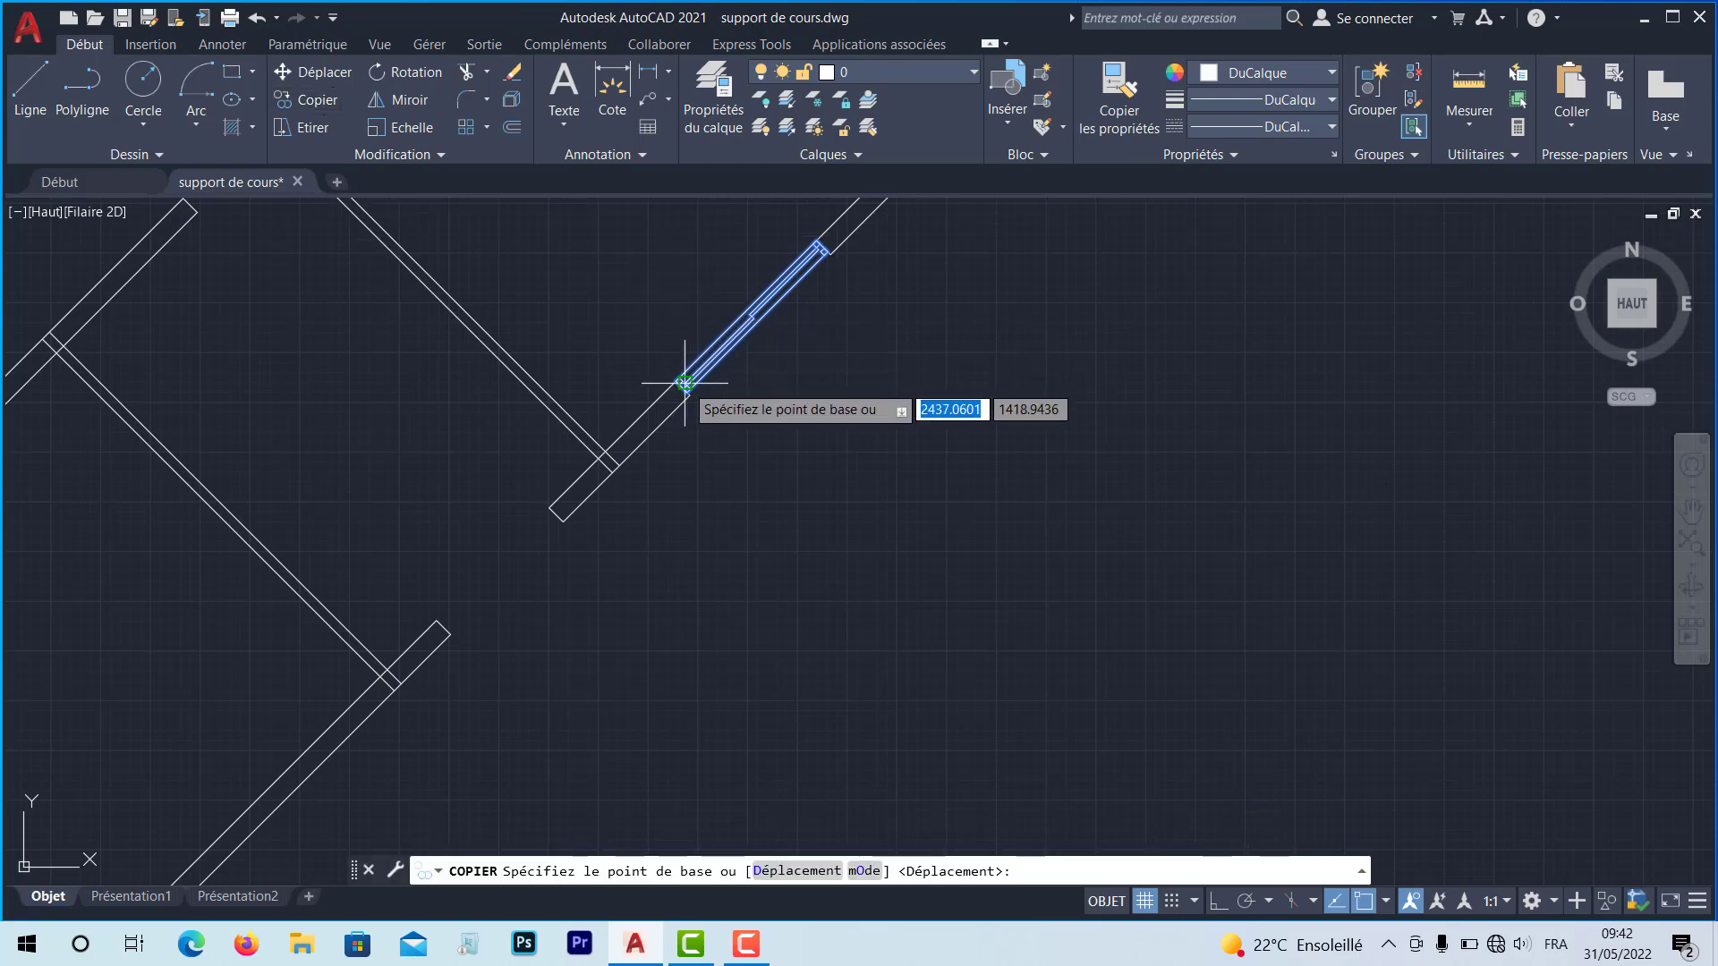
scroll(678, 381, "up", 3)
left_click(599, 367)
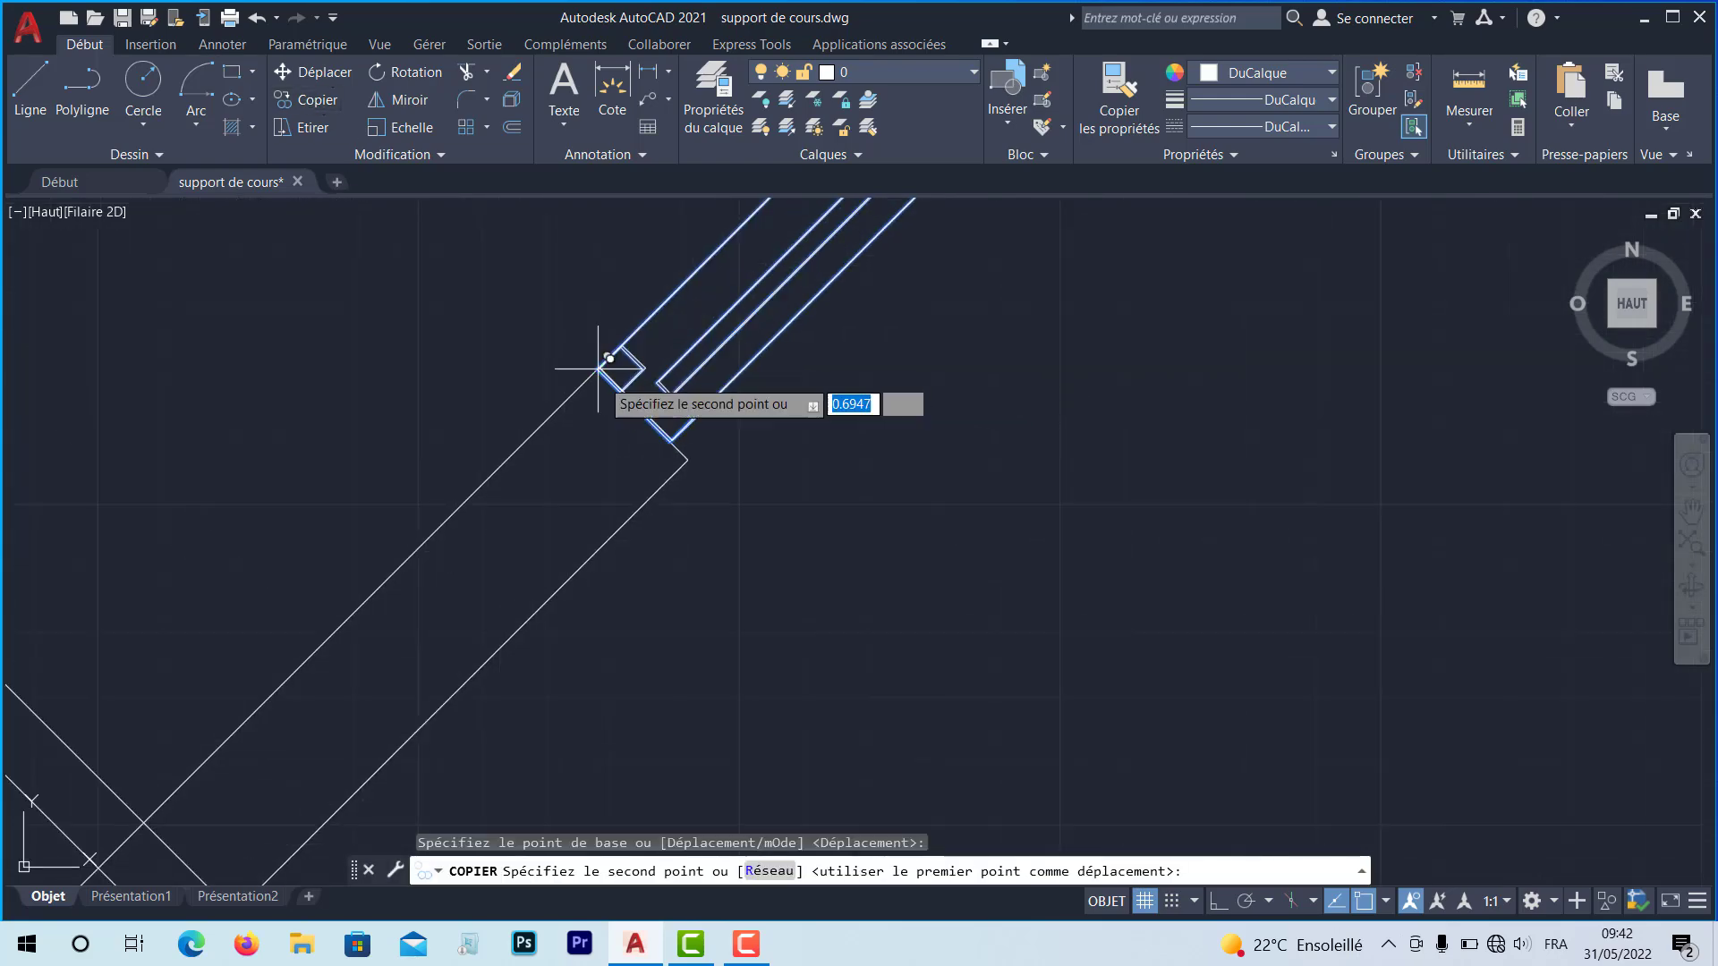
middle_click_drag(549, 601, 567, 591)
scroll(1042, 413, "down", 8)
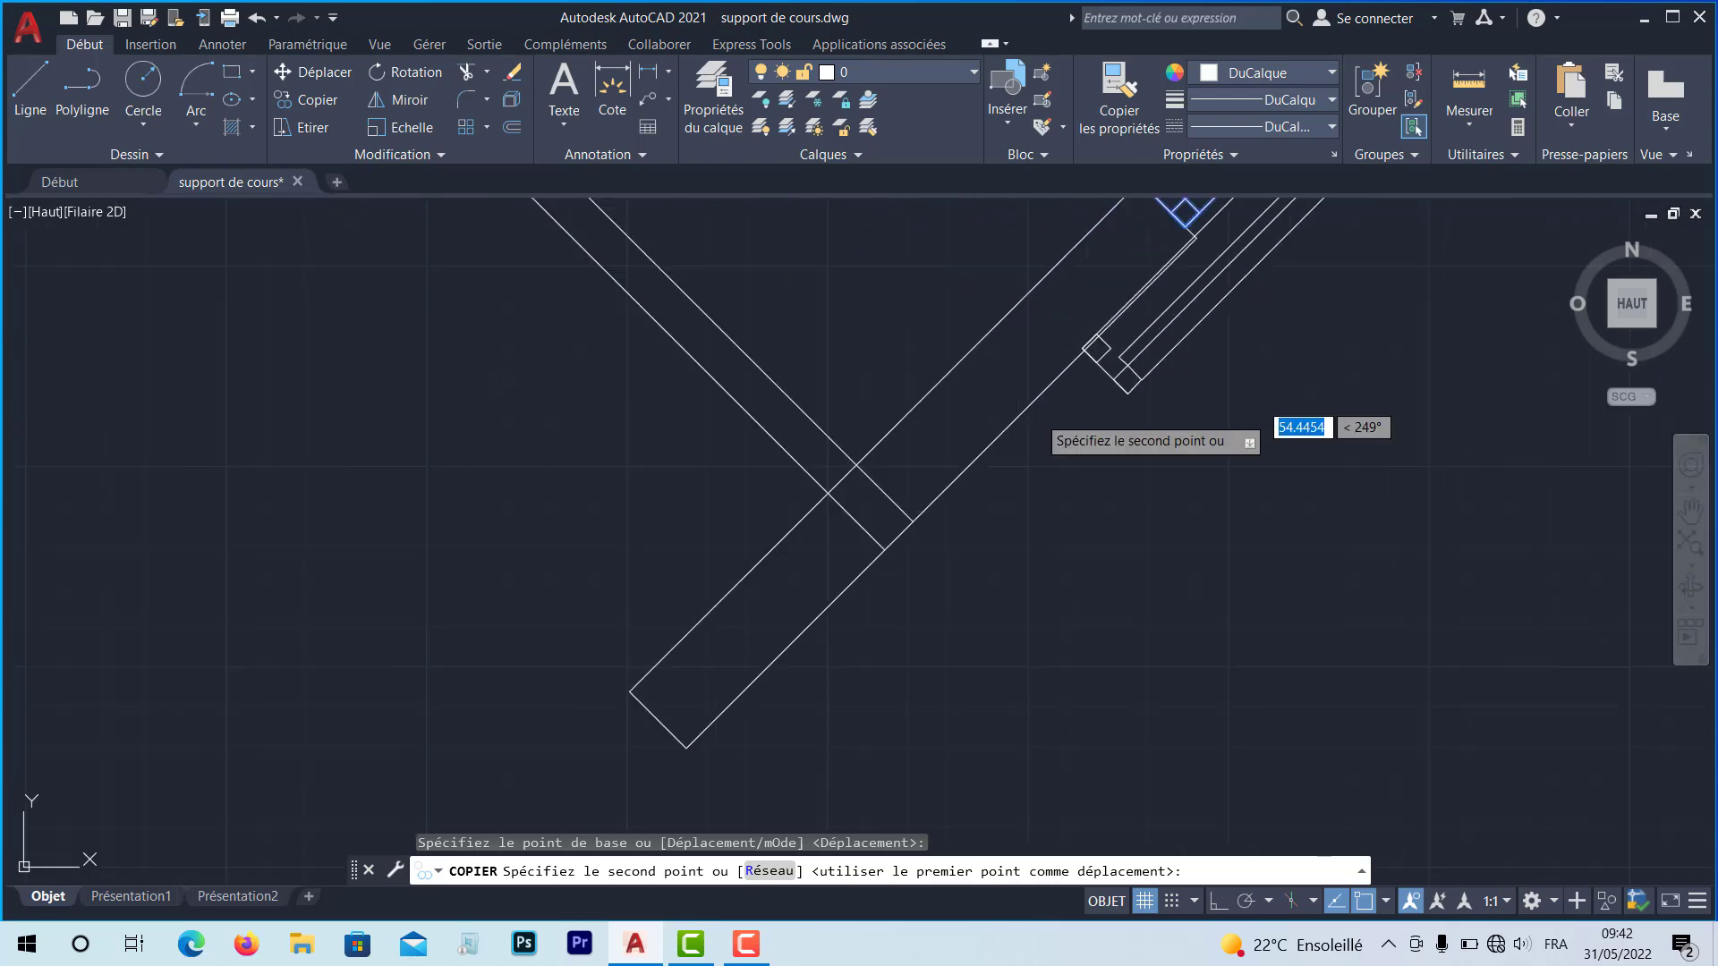
left_click(819, 613)
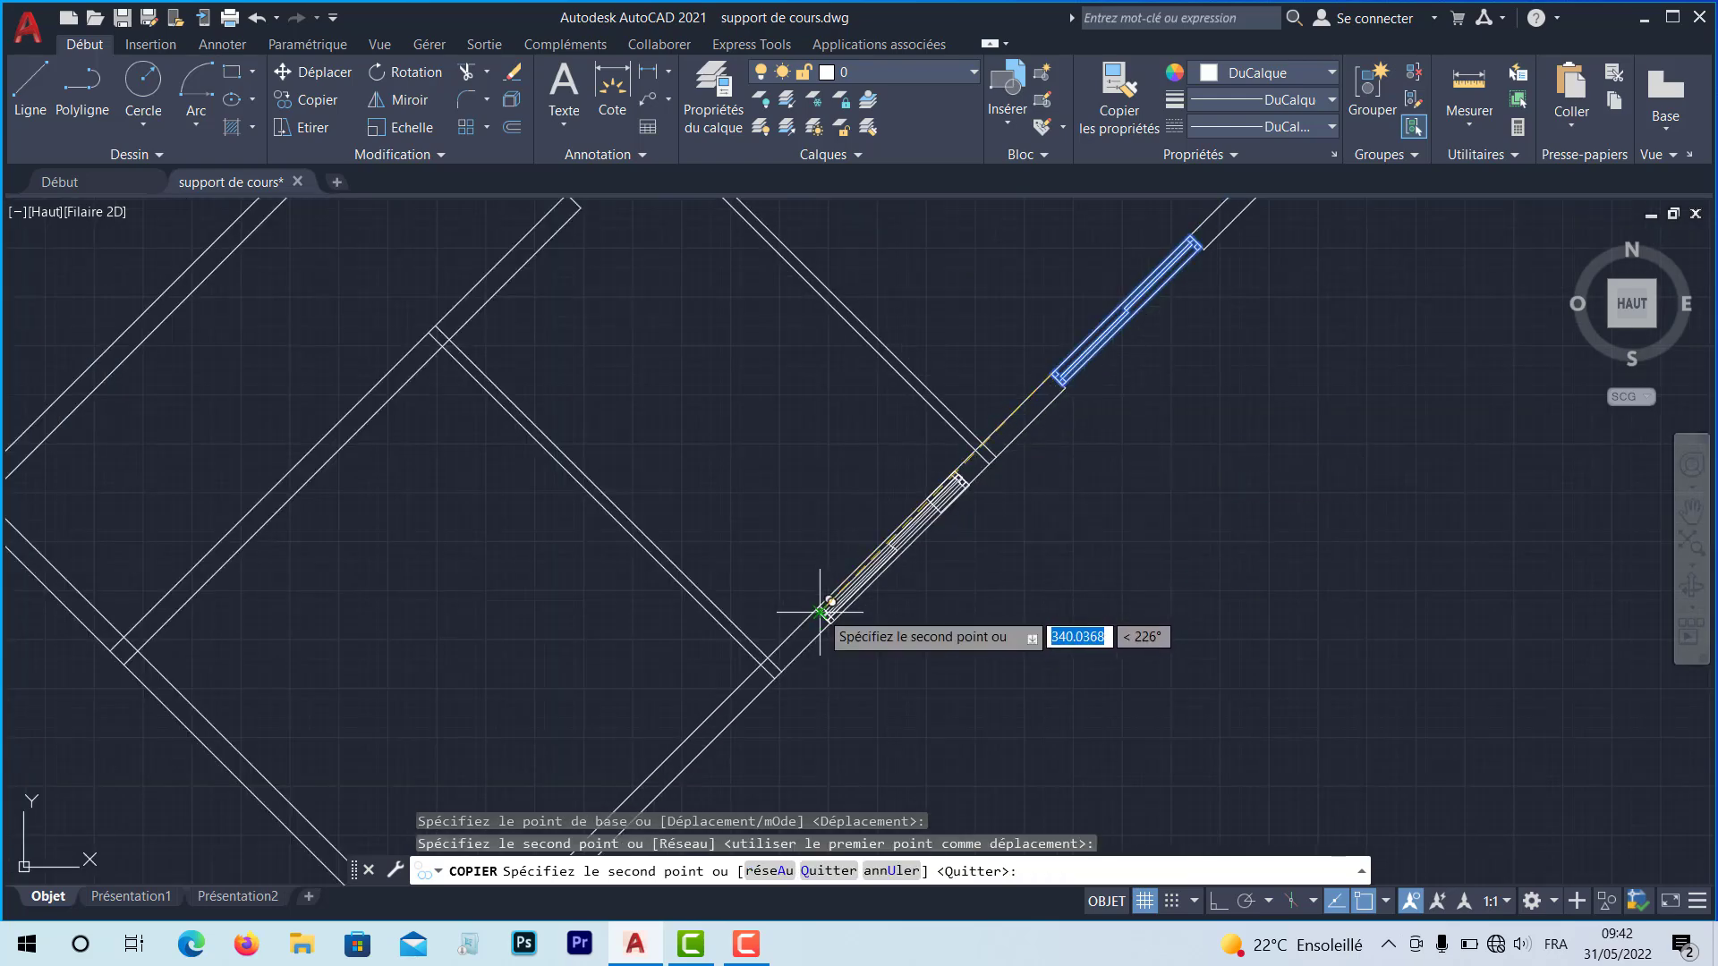
key("Return")
scroll(836, 537, "up", 4)
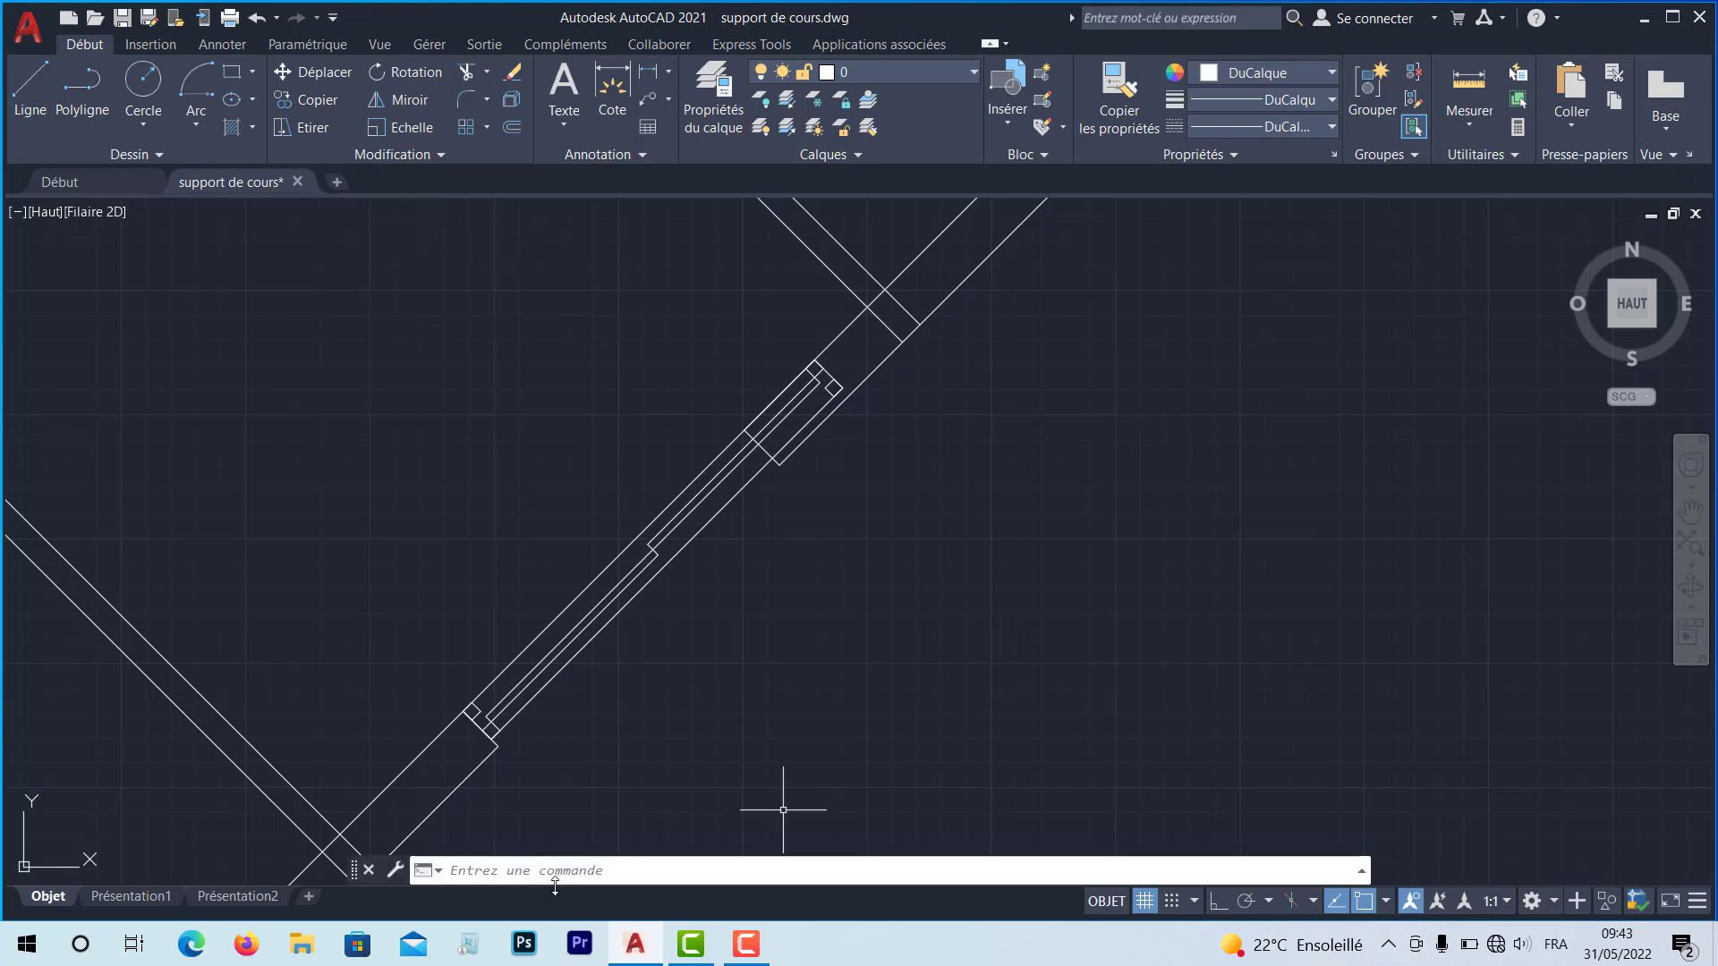
left_click(1416, 944)
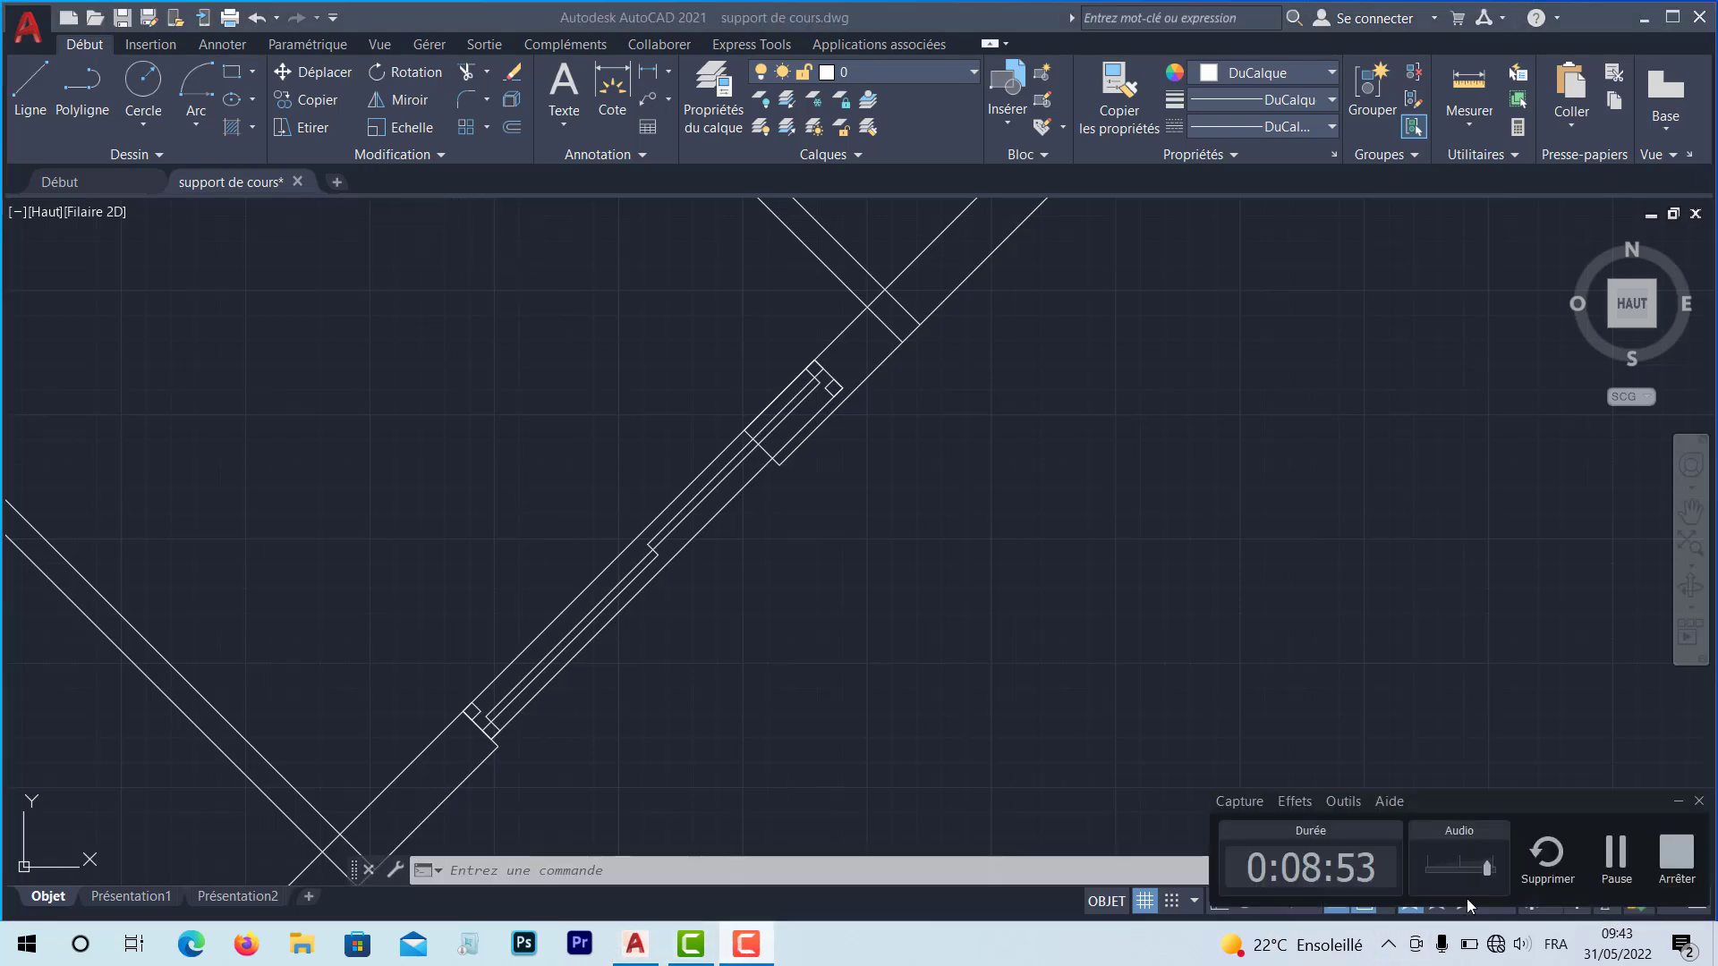
left_click(1623, 862)
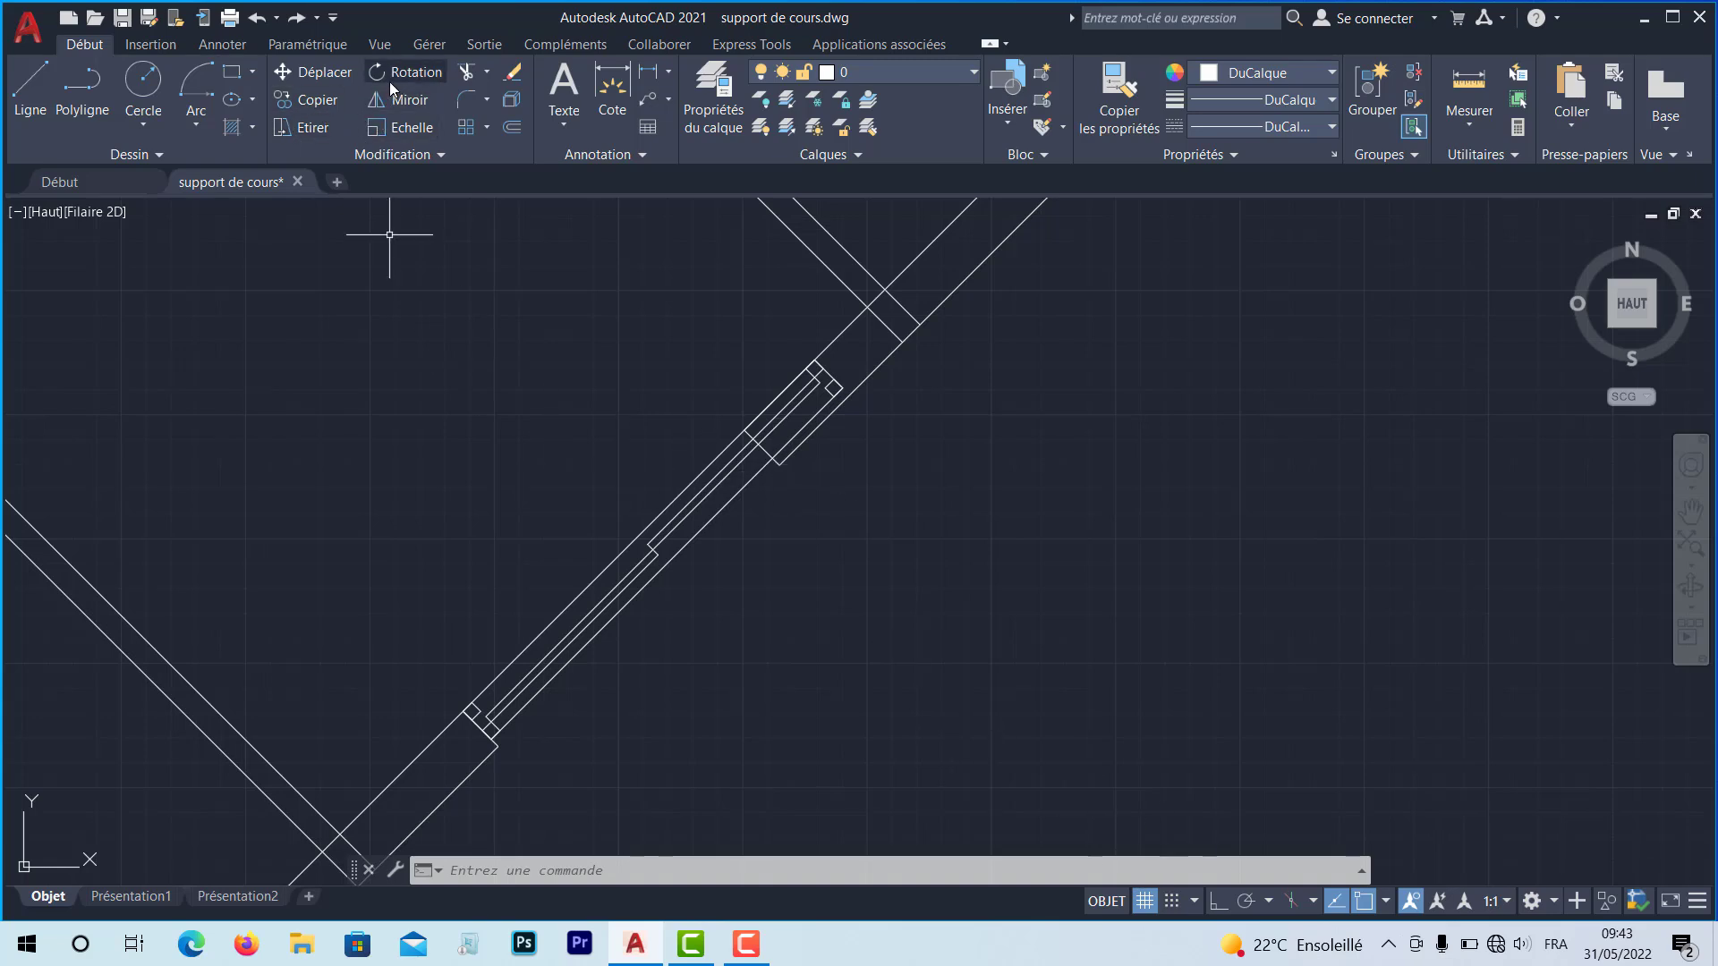
Scale the copied window group by reference from its lower inner corner, fitting its full inner edge to the upper wall end's inner corner
left_click(401, 127)
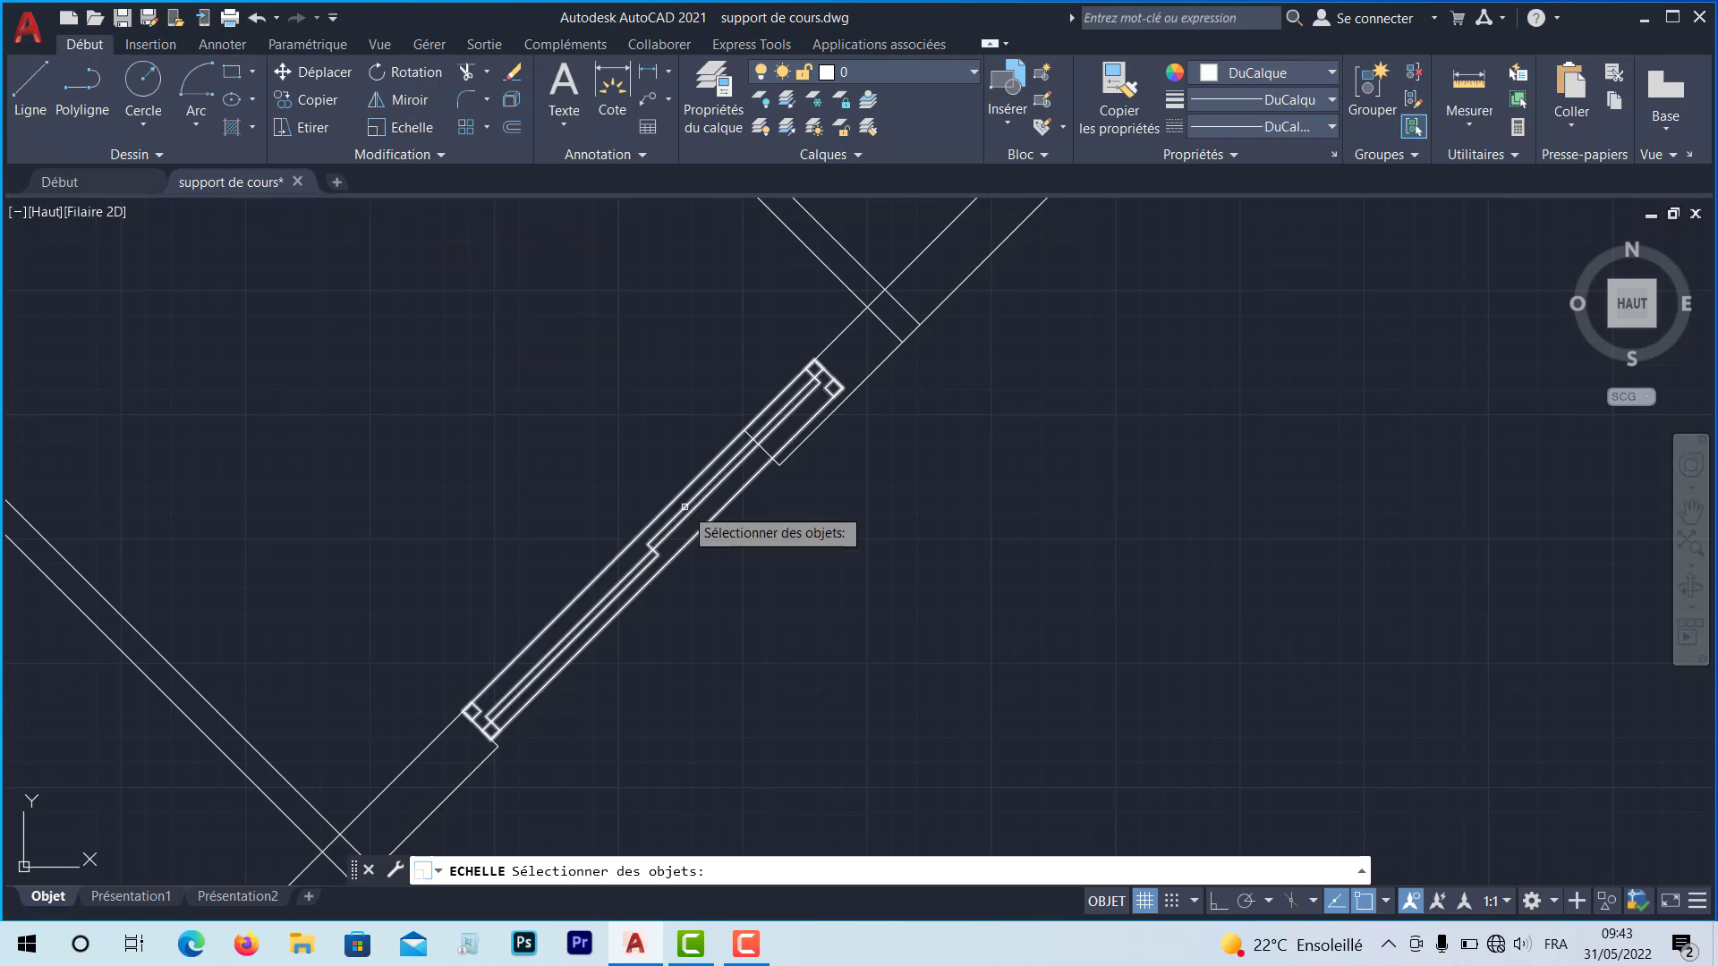
left_click(645, 586)
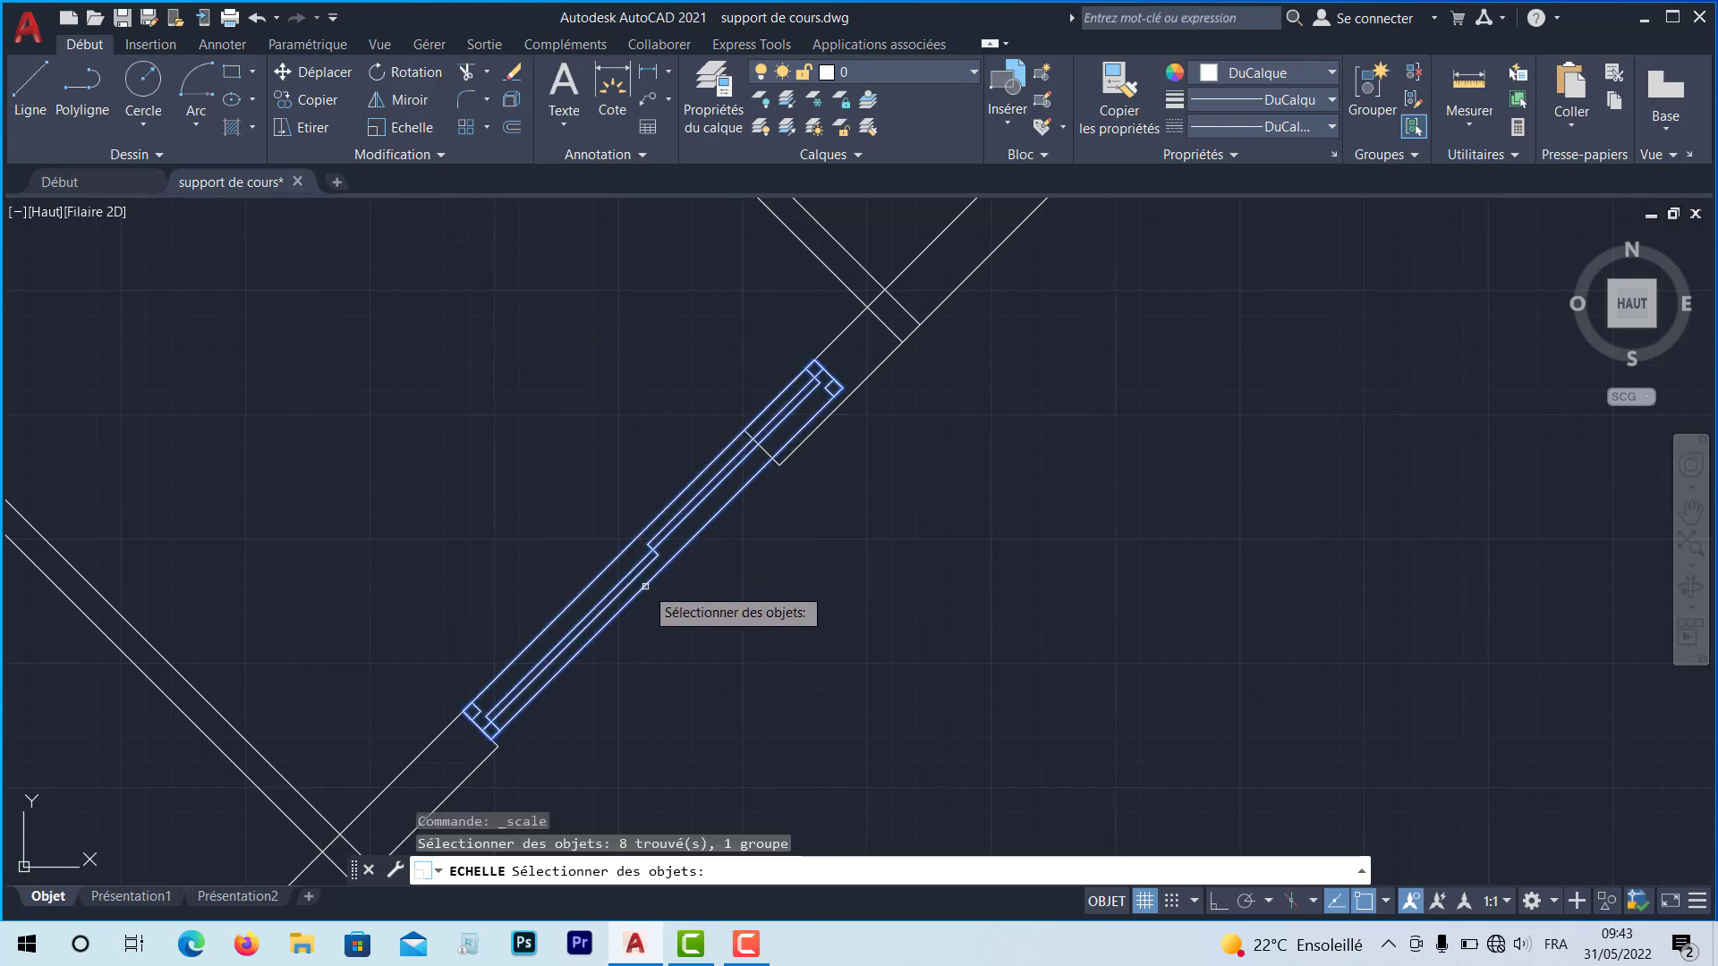
key("Return")
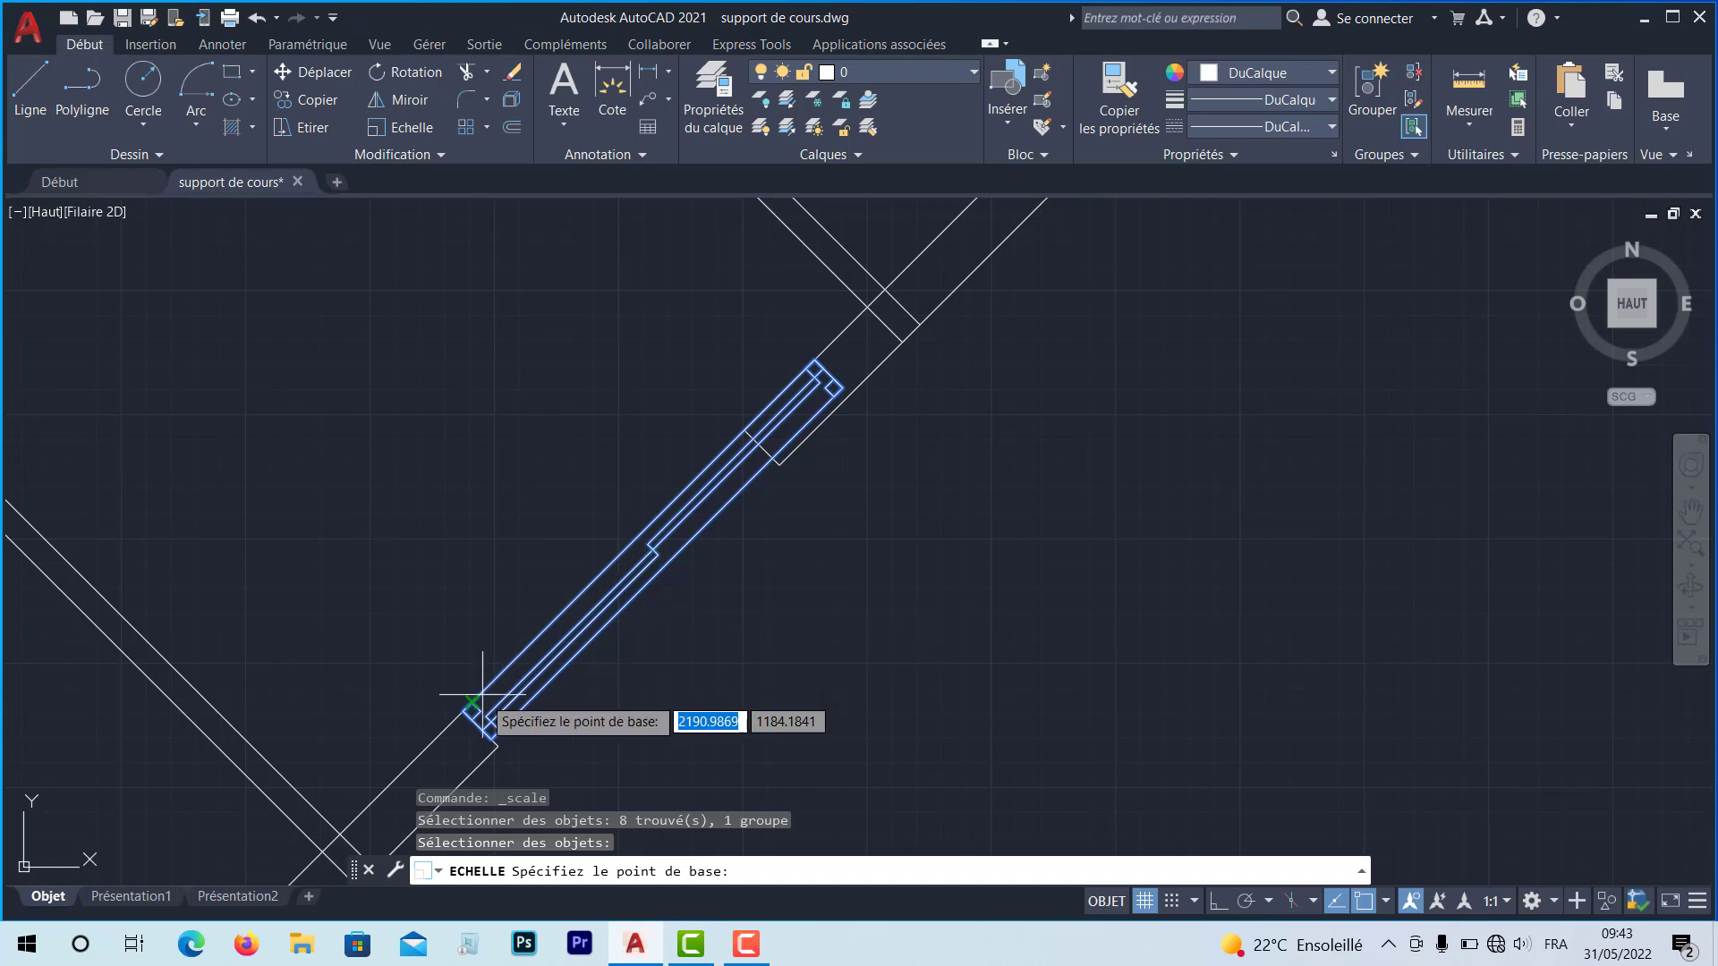
scroll(474, 703, "up", 3)
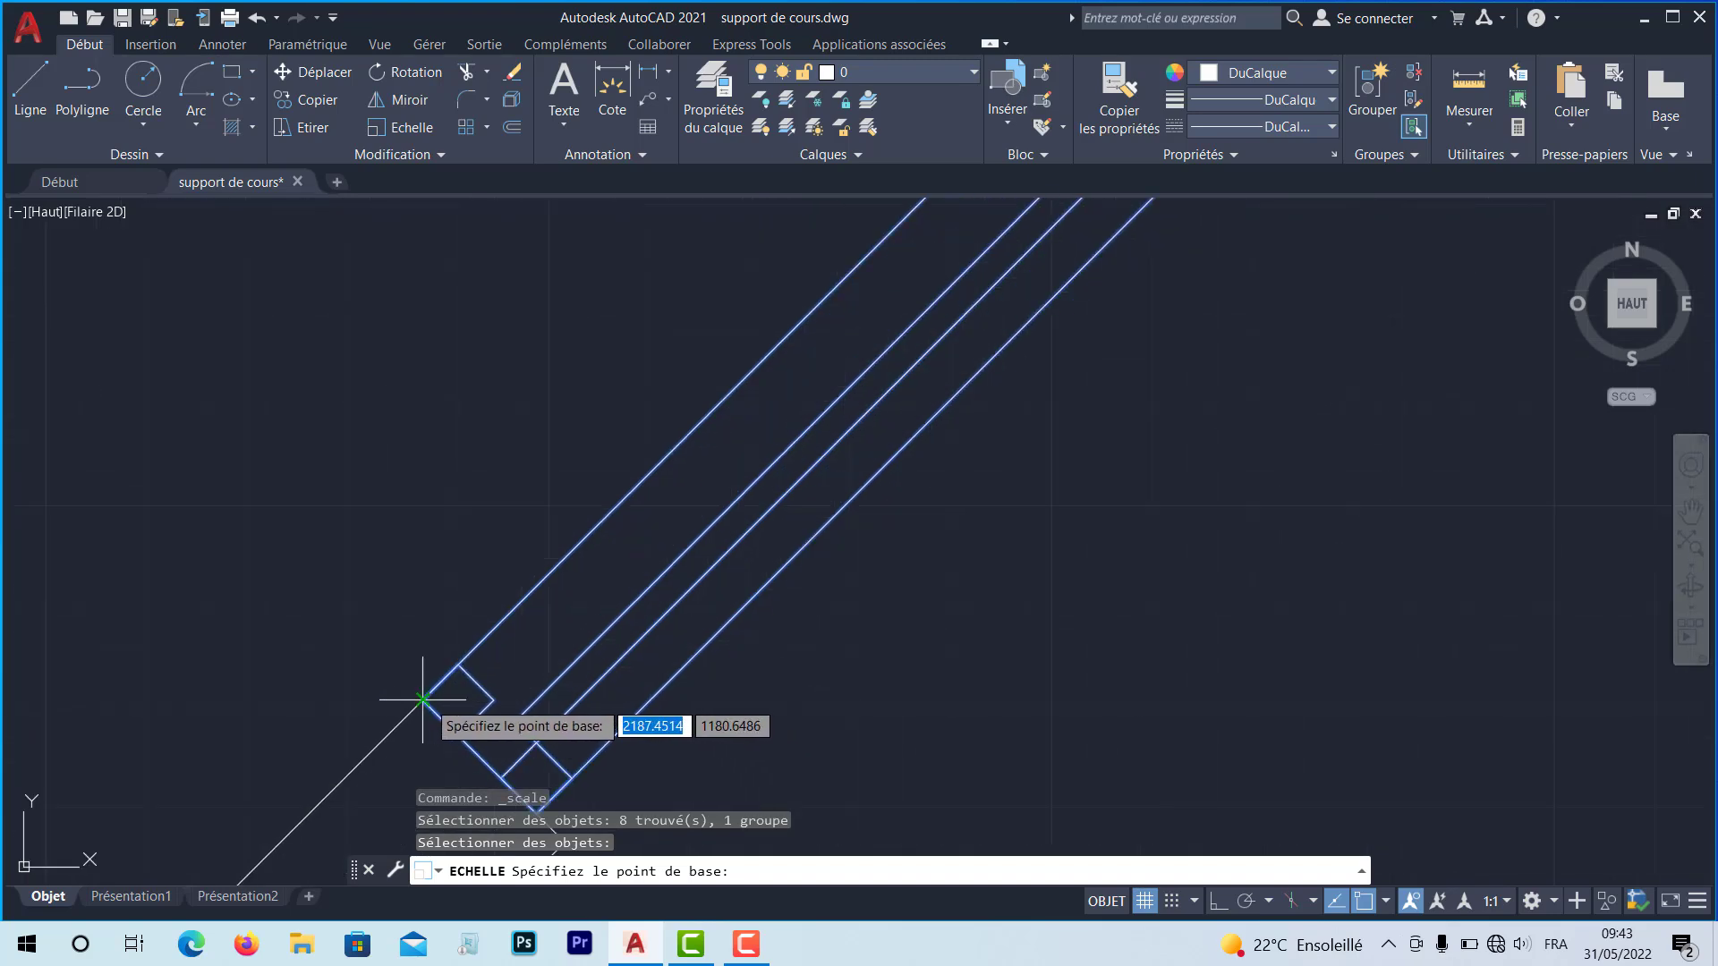
left_click(422, 700)
middle_click_drag(728, 652, 602, 710)
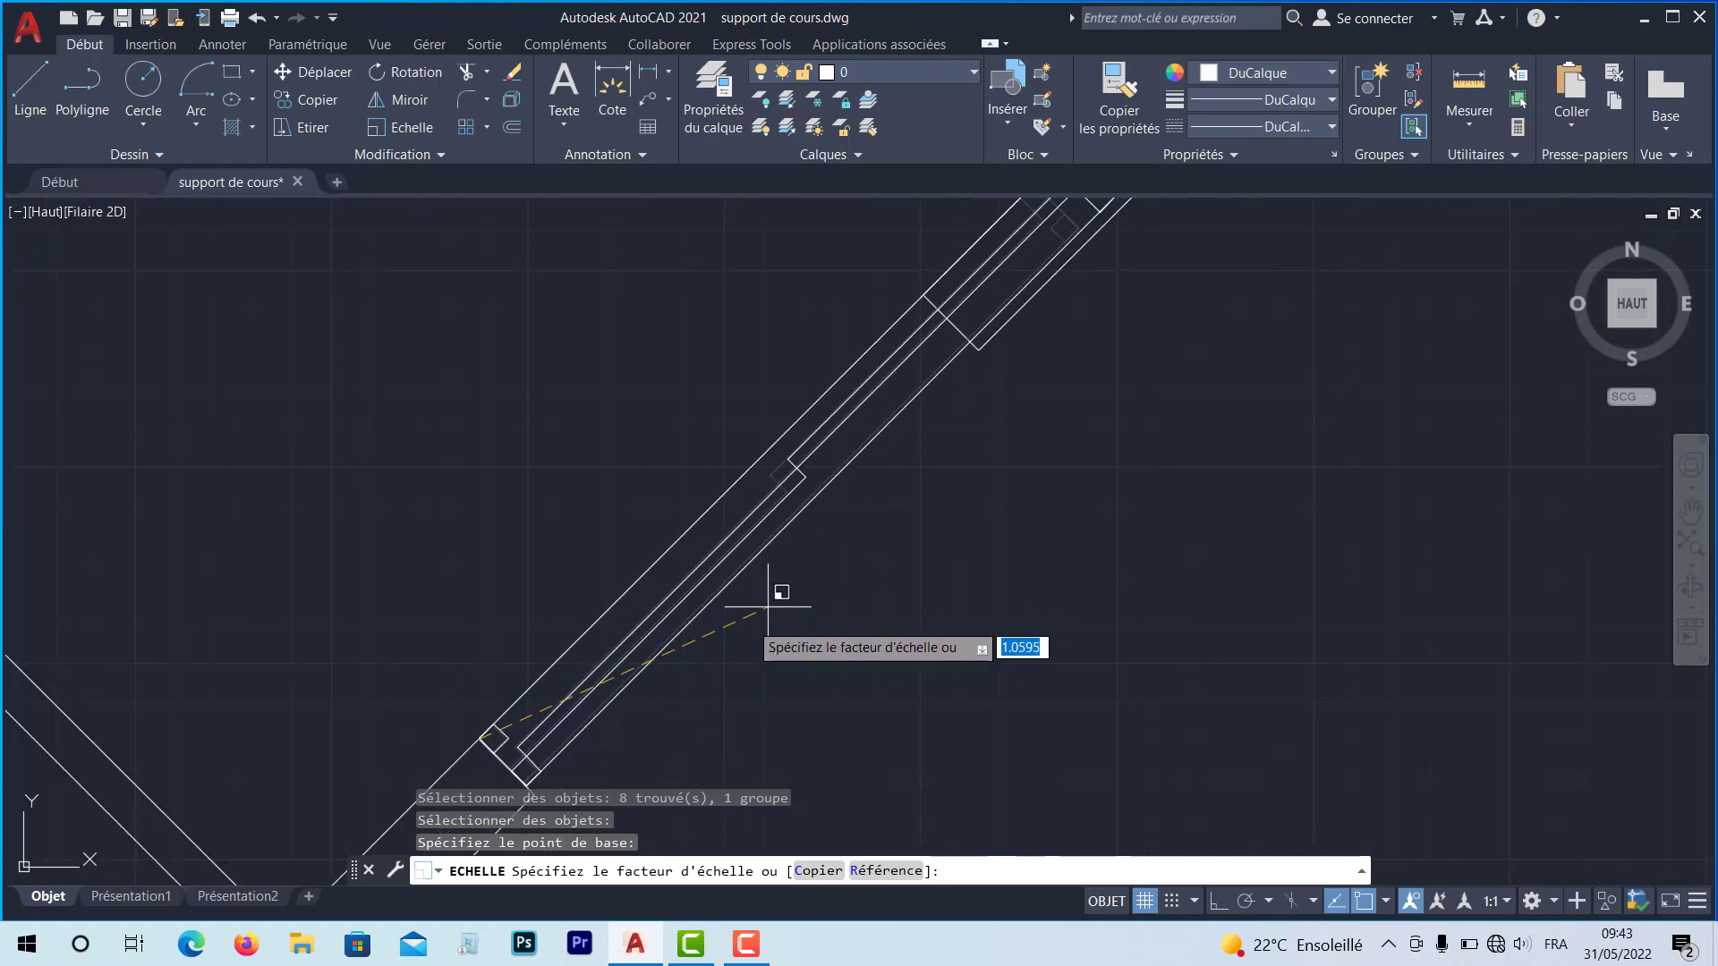
left_click(885, 872)
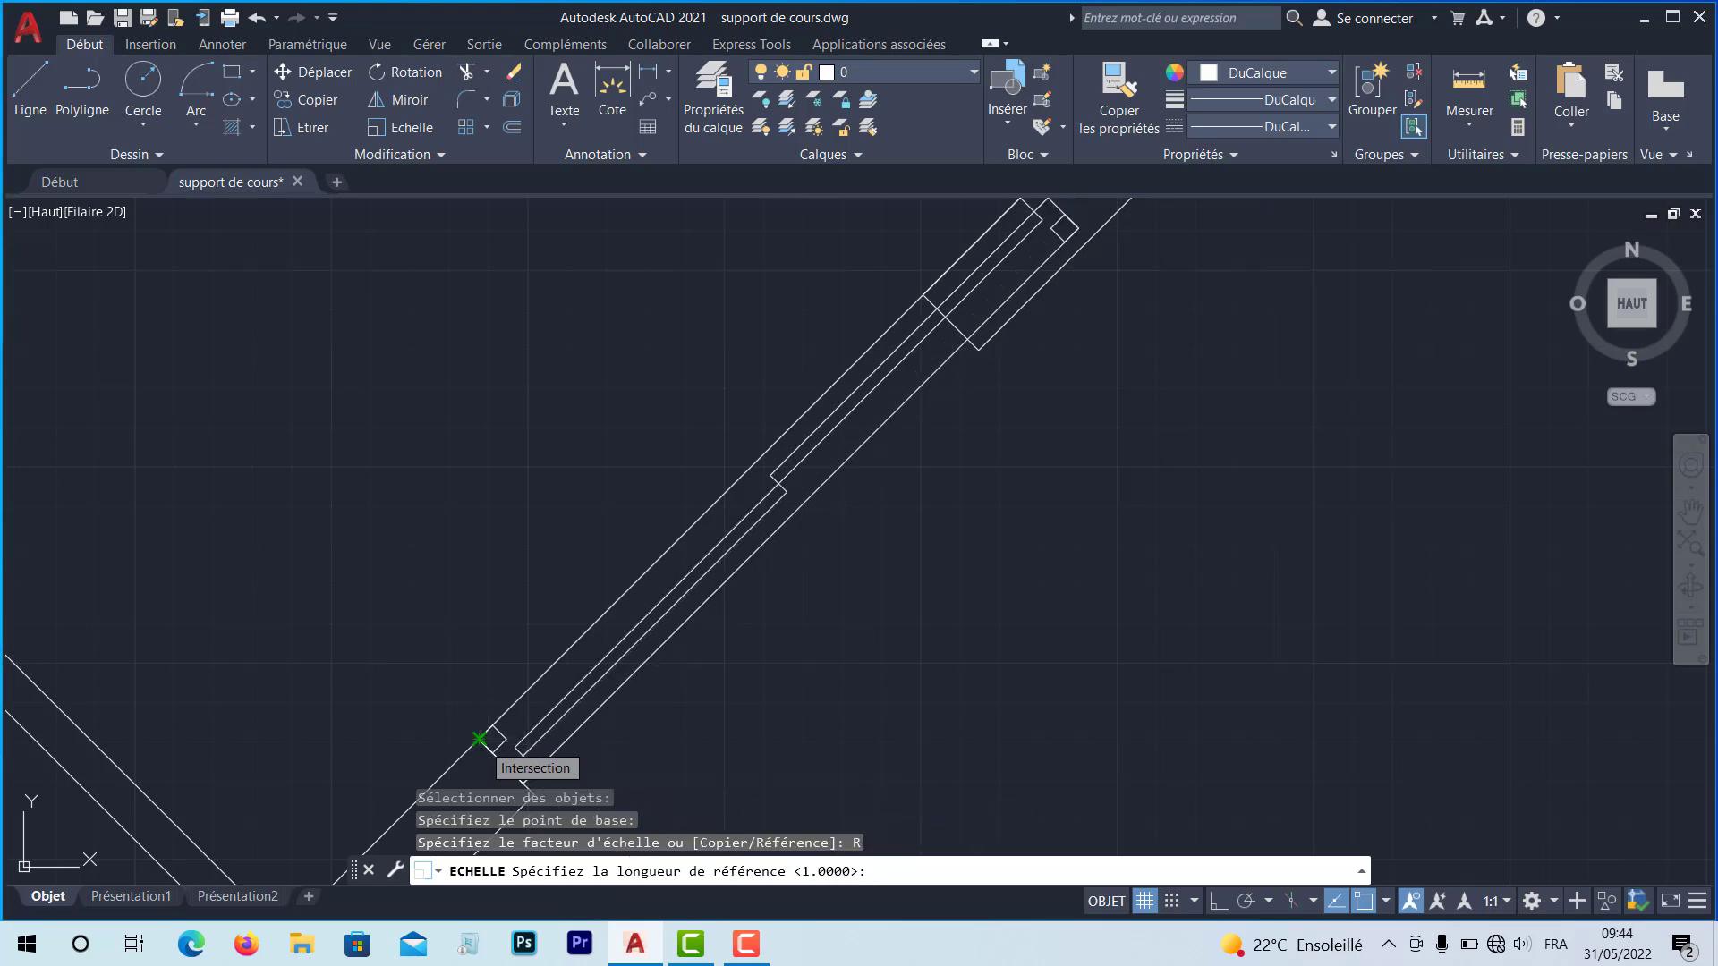
left_click(480, 739)
middle_click_drag(996, 334, 872, 658)
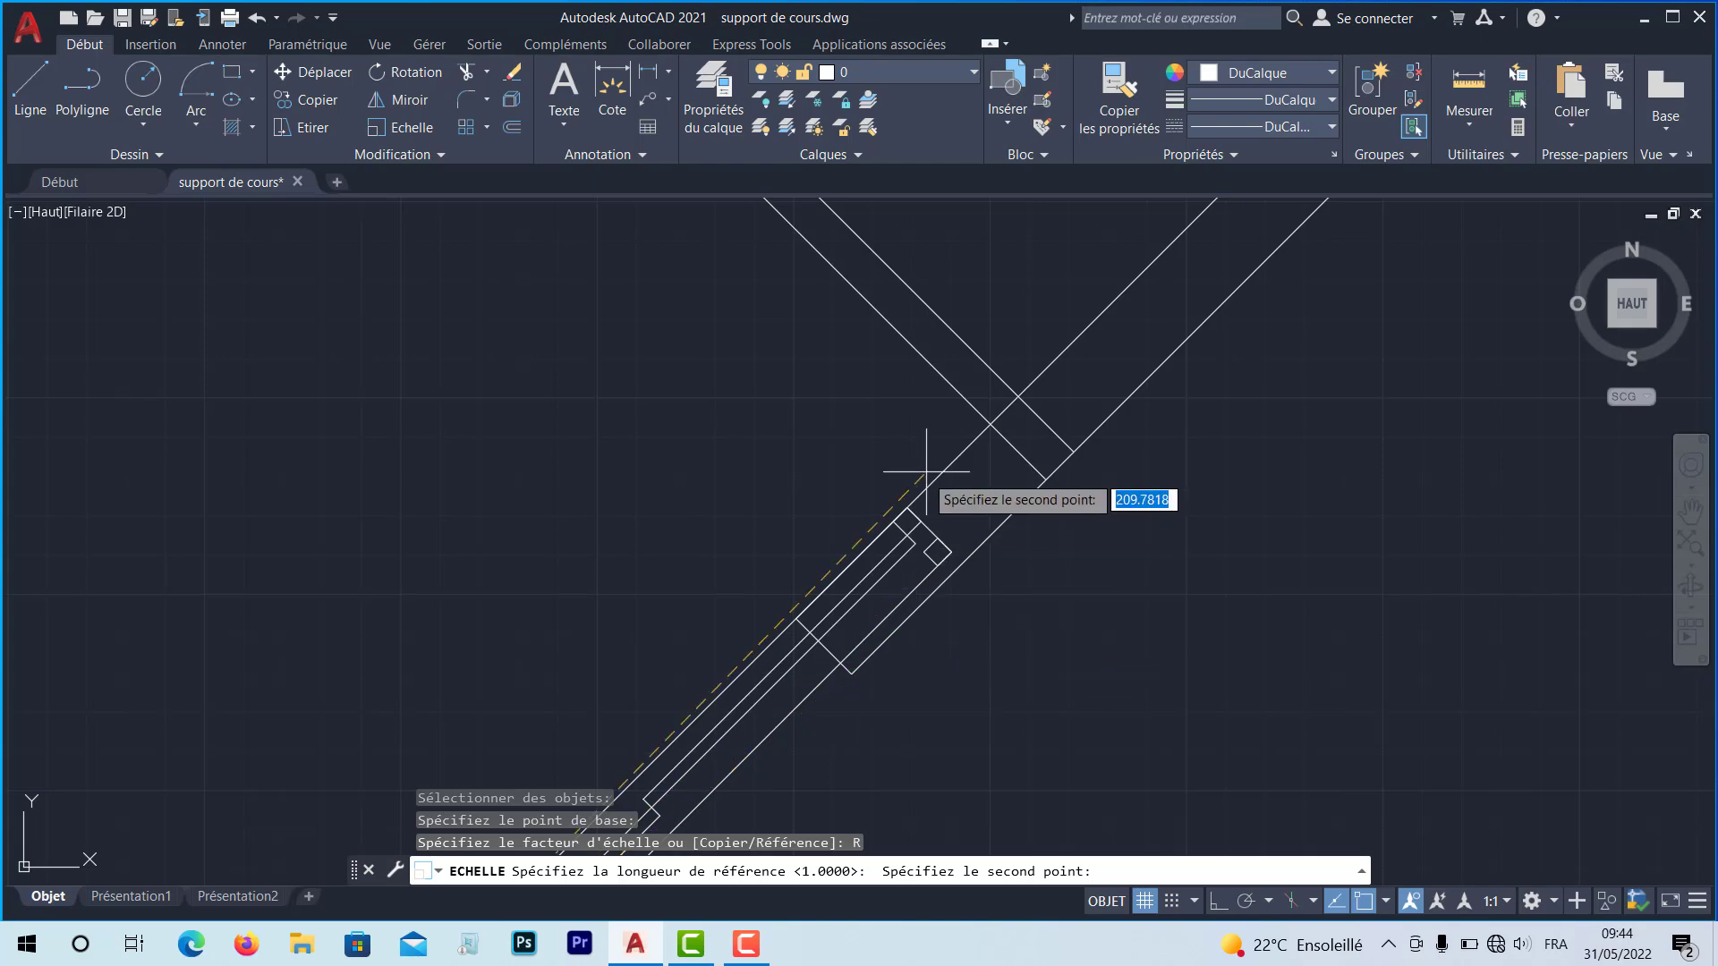
scroll(926, 492, "up", 4)
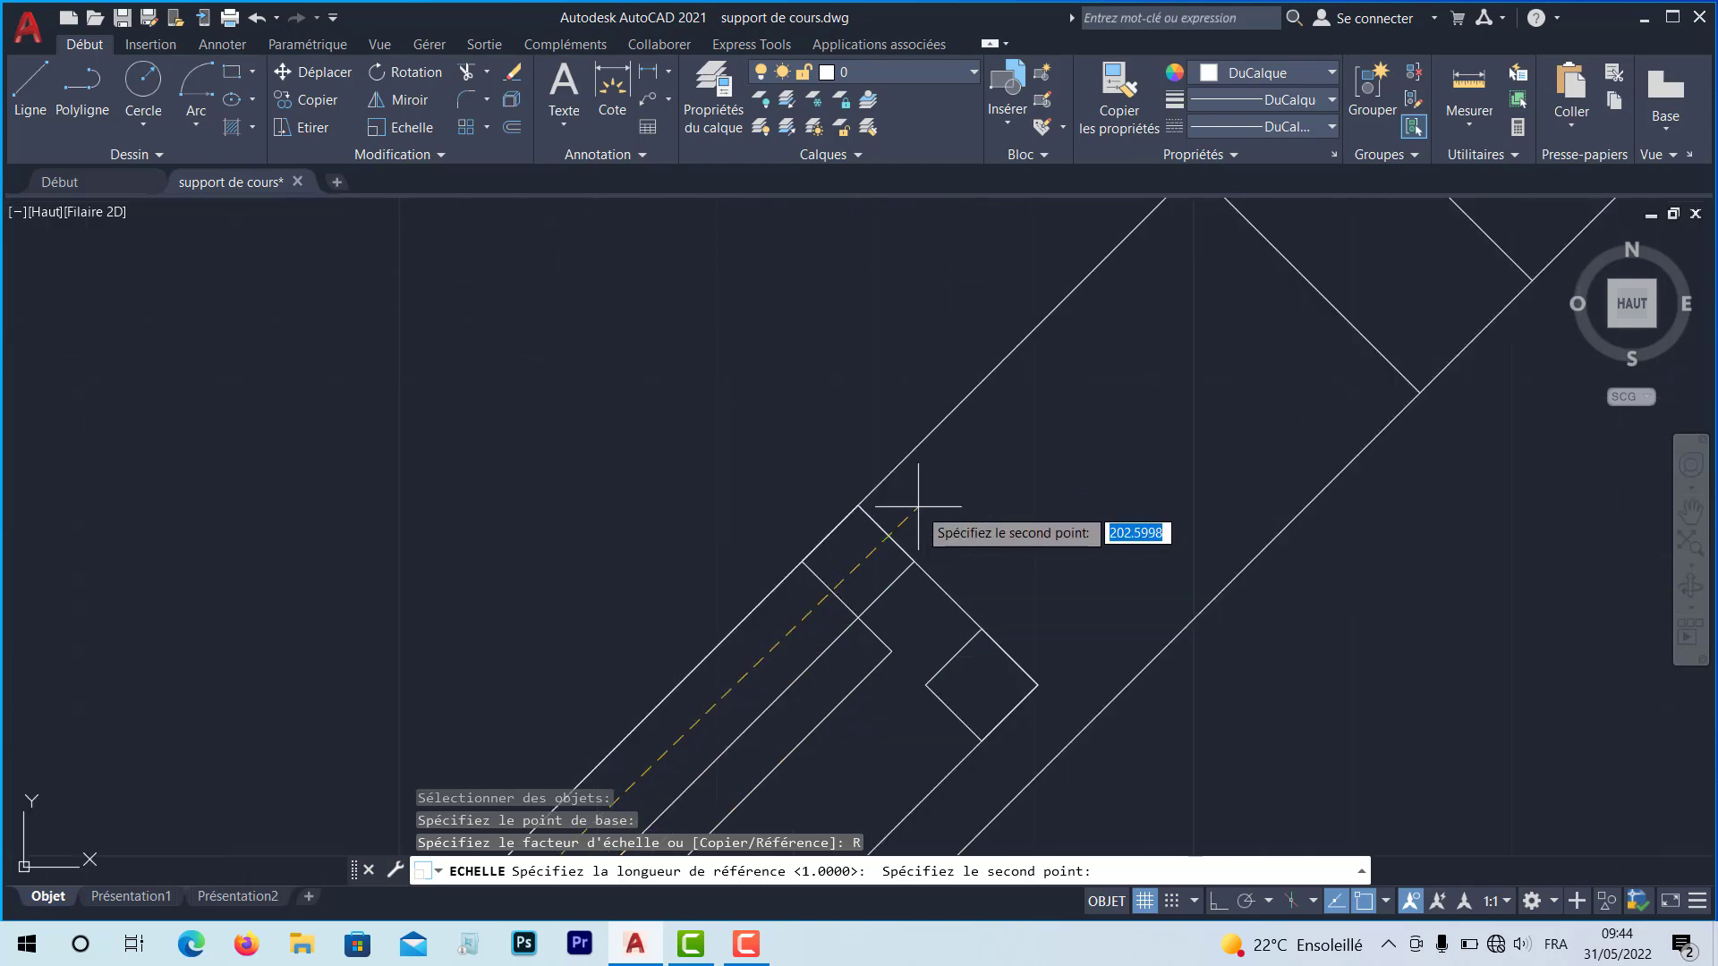
left_click(858, 506)
scroll(859, 549, "down", 3)
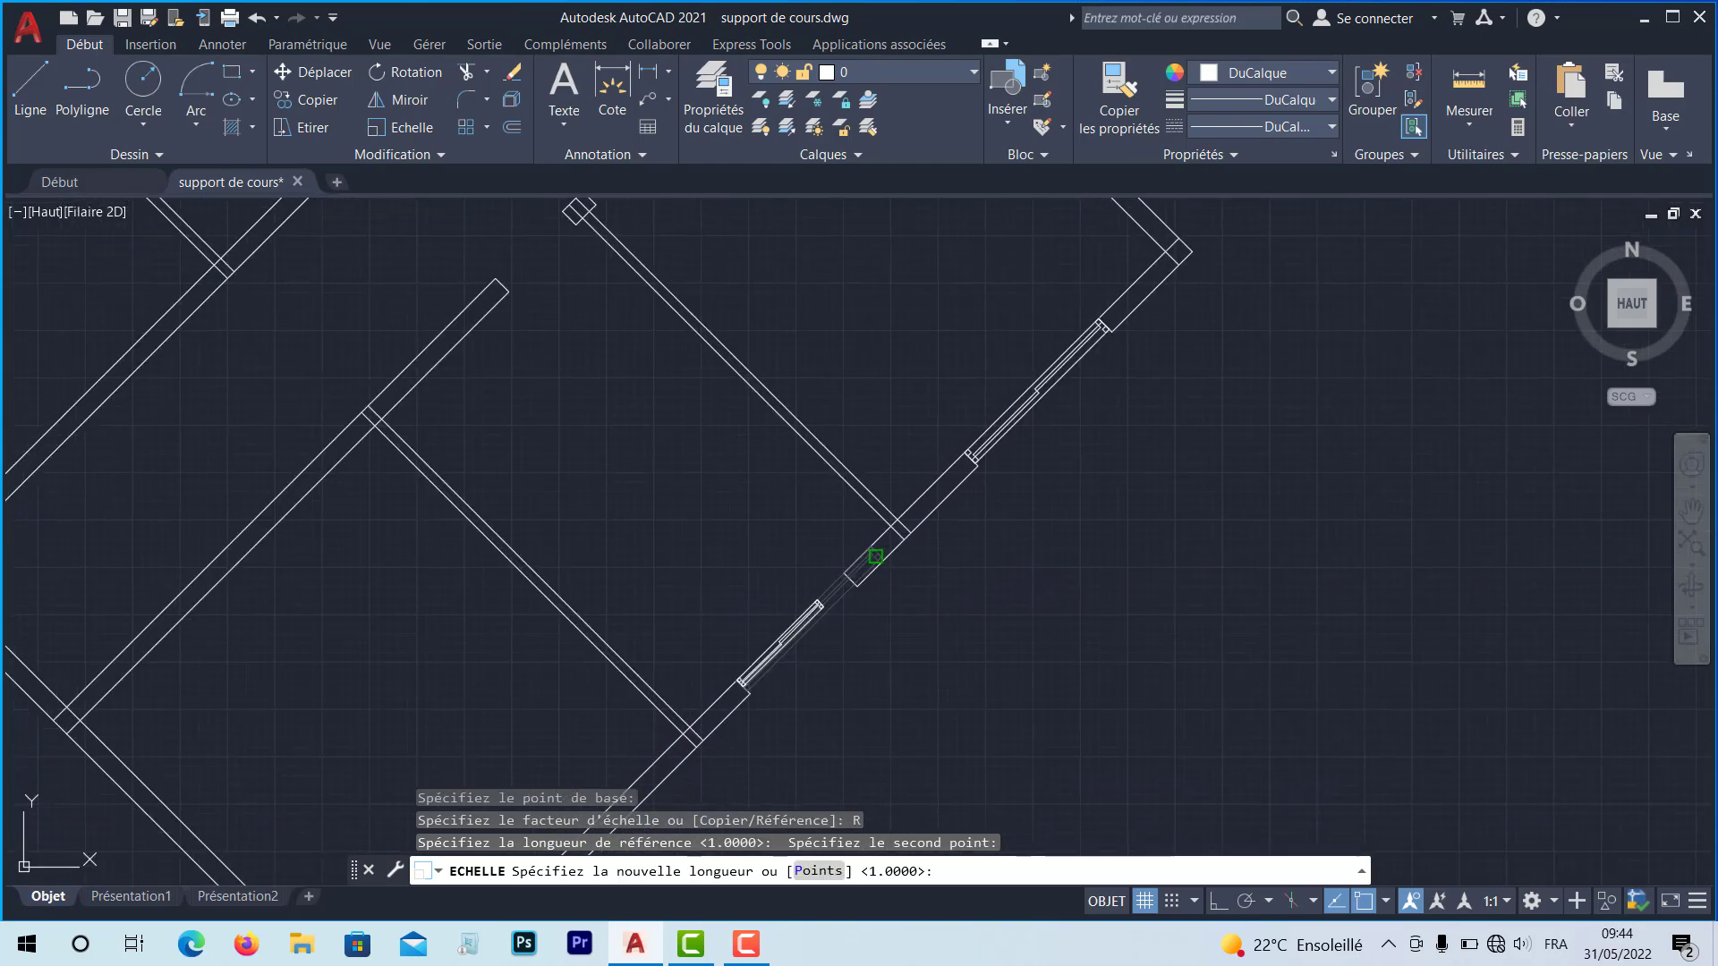
scroll(875, 556, "up", 3)
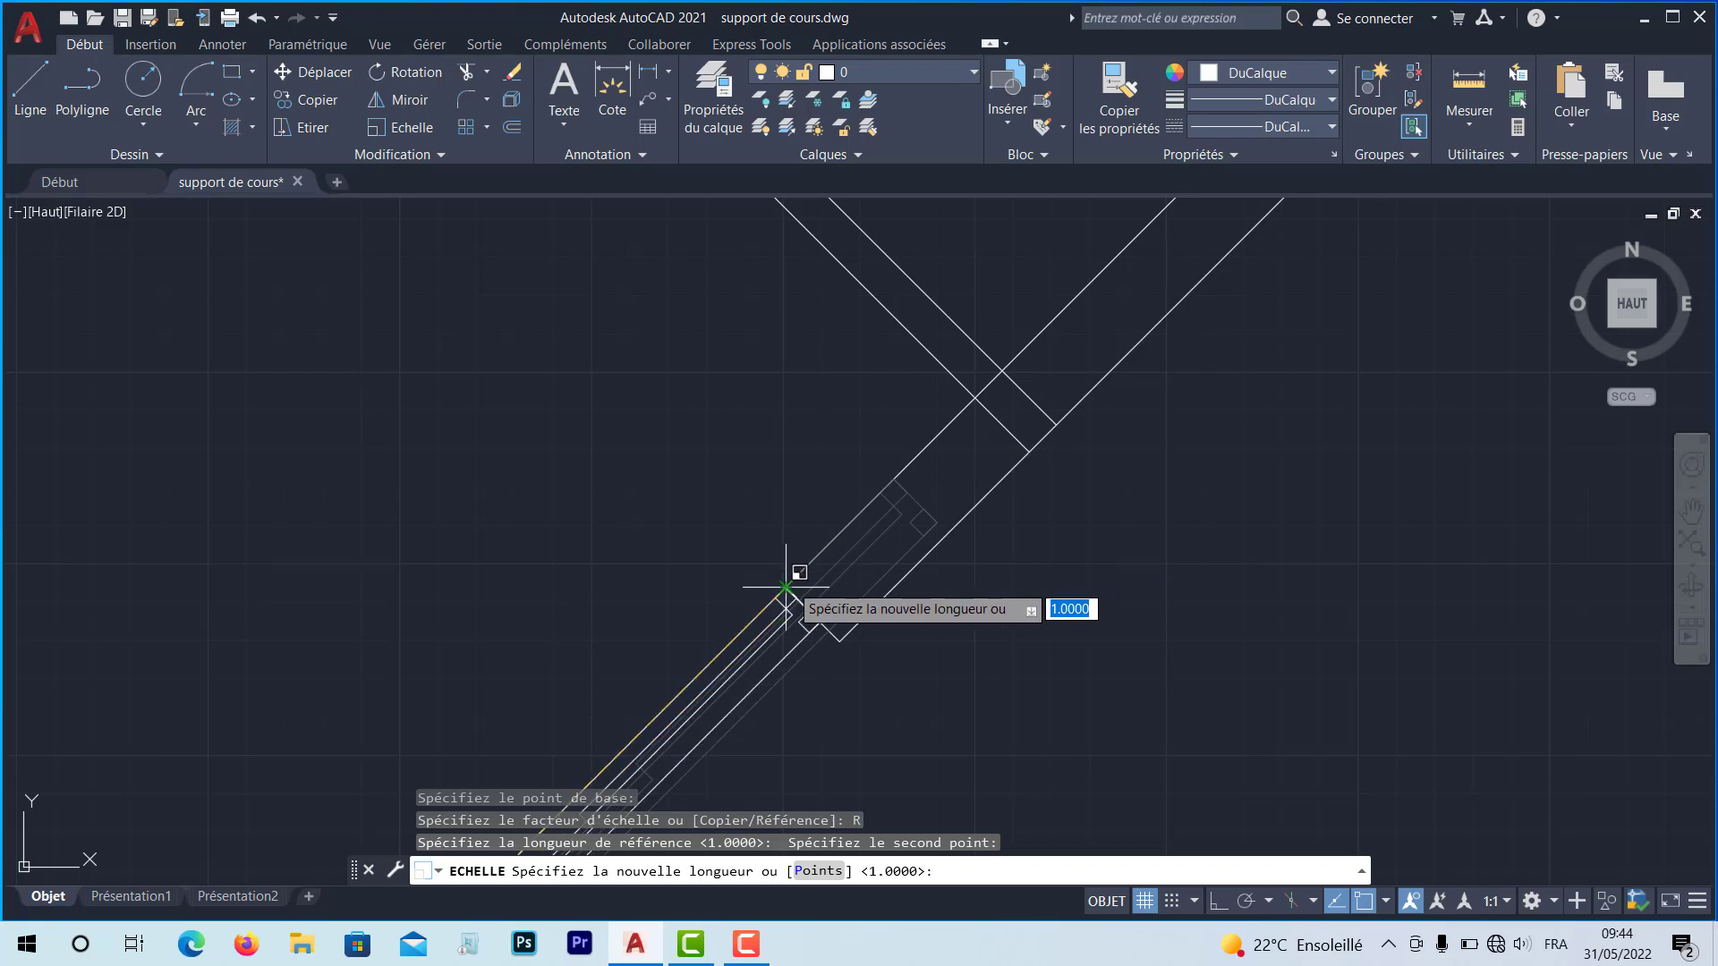
scroll(786, 588, "up", 4)
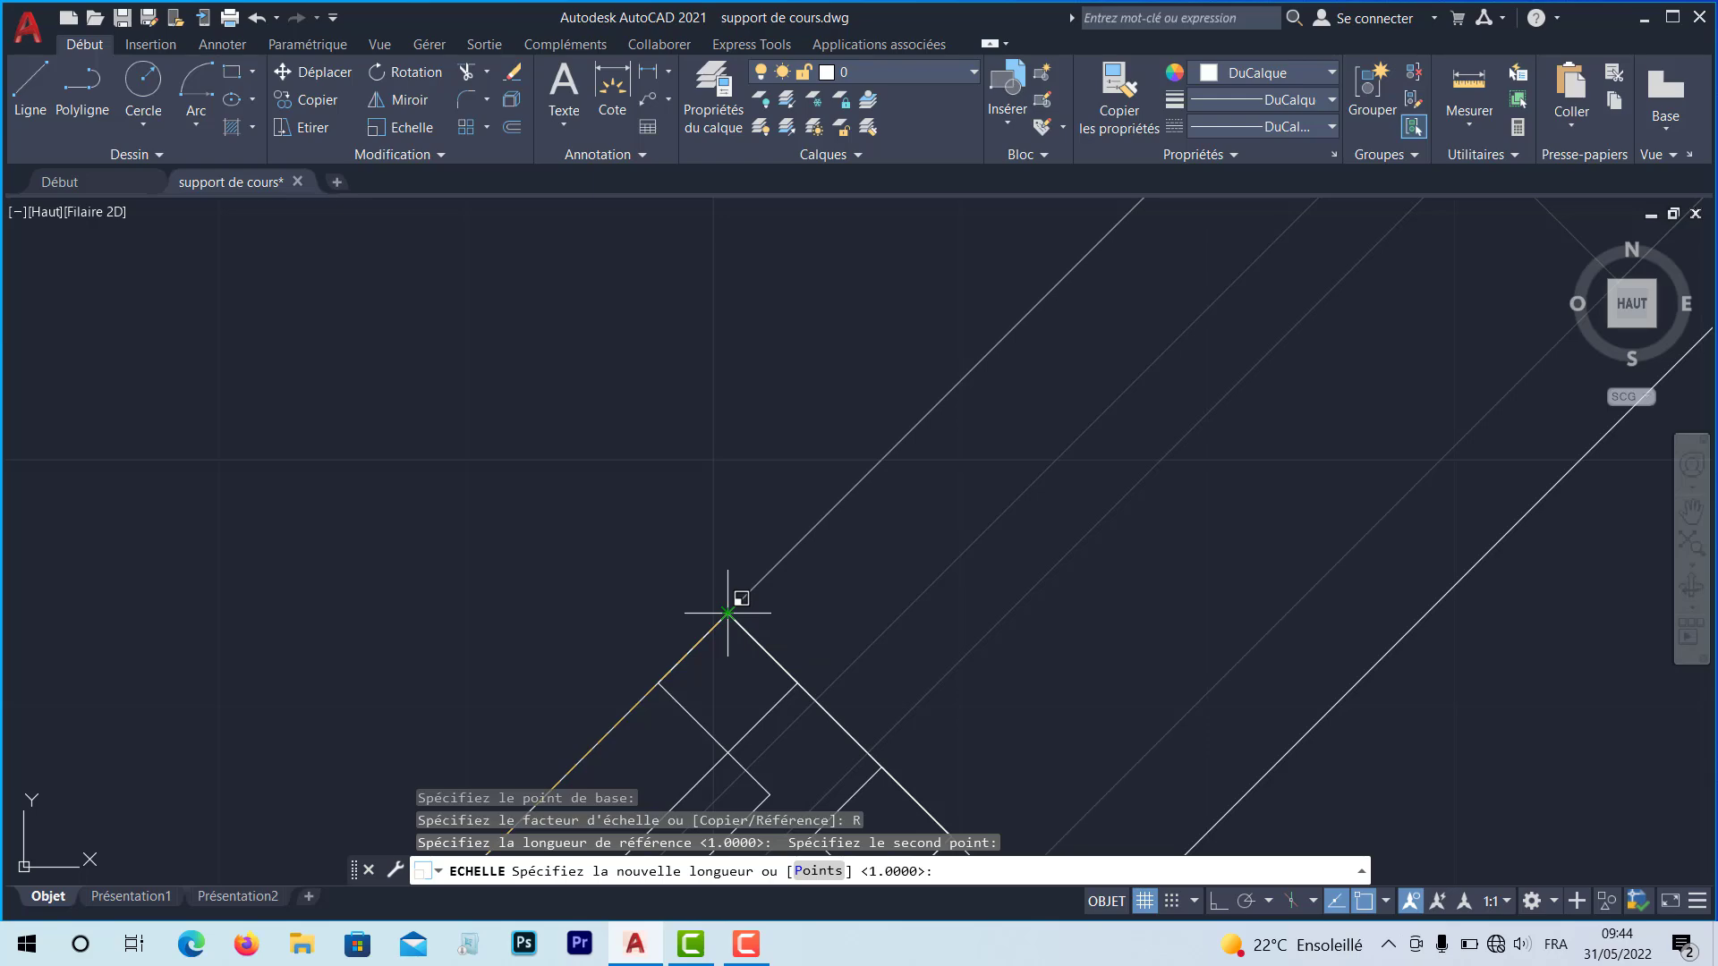
left_click(728, 613)
scroll(752, 617, "up", 5)
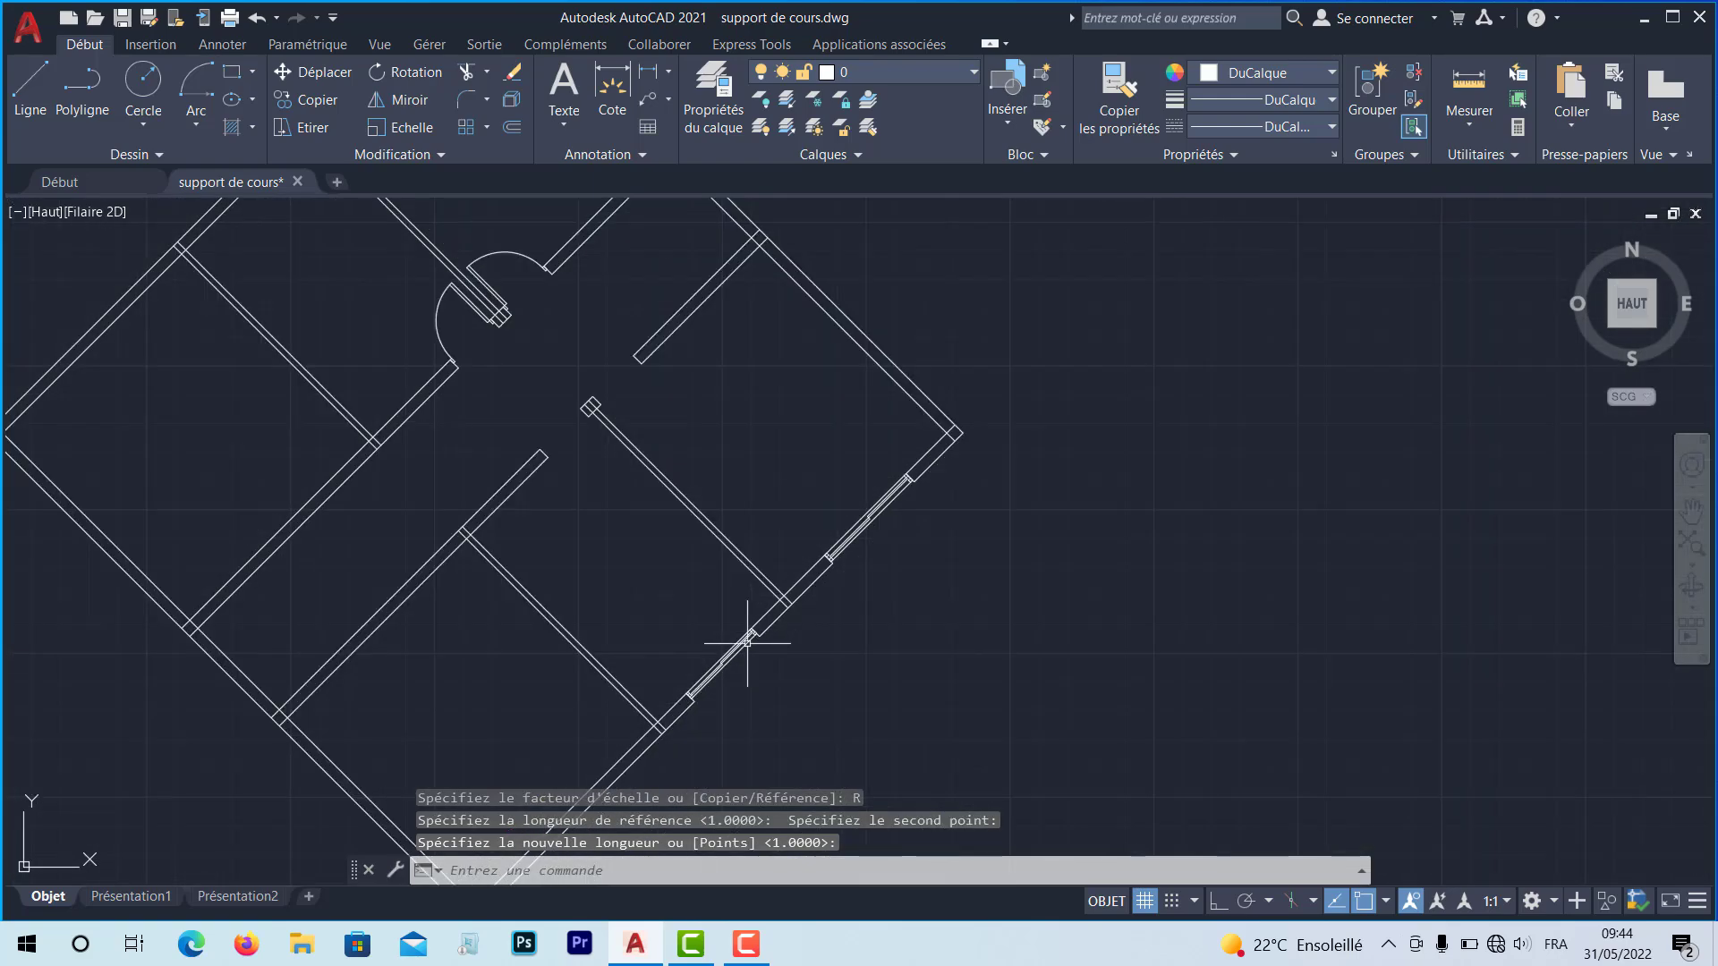
middle_click_drag(748, 642, 717, 583)
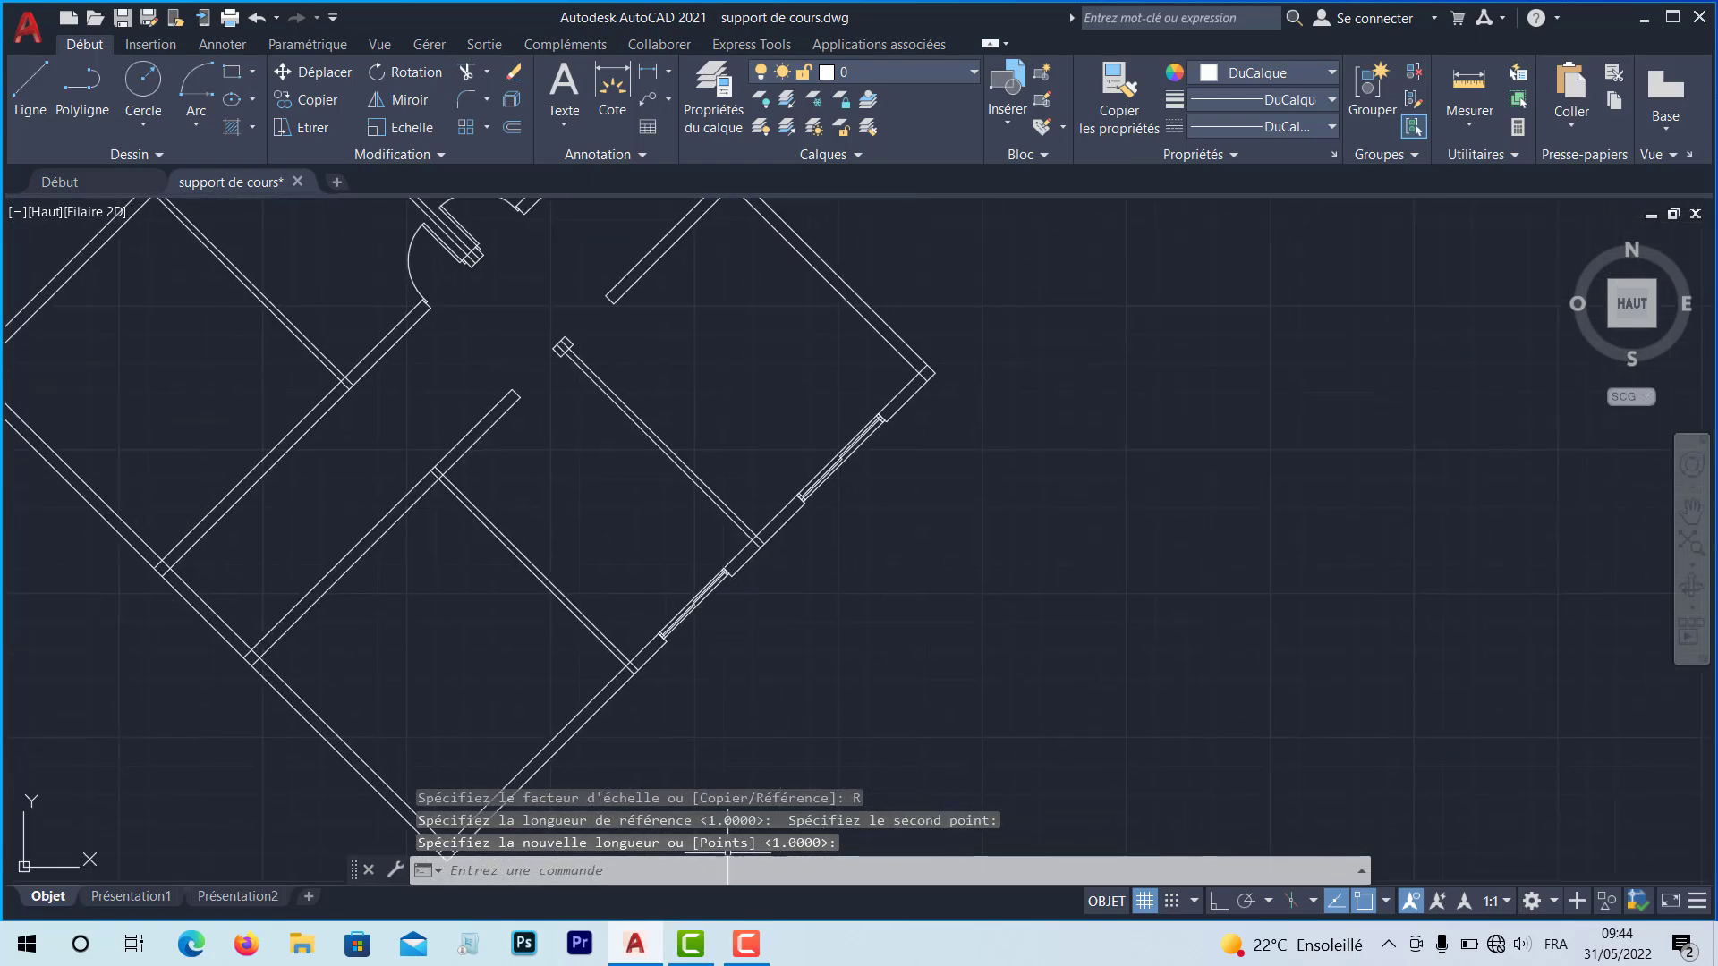
middle_click_drag(736, 474, 828, 604)
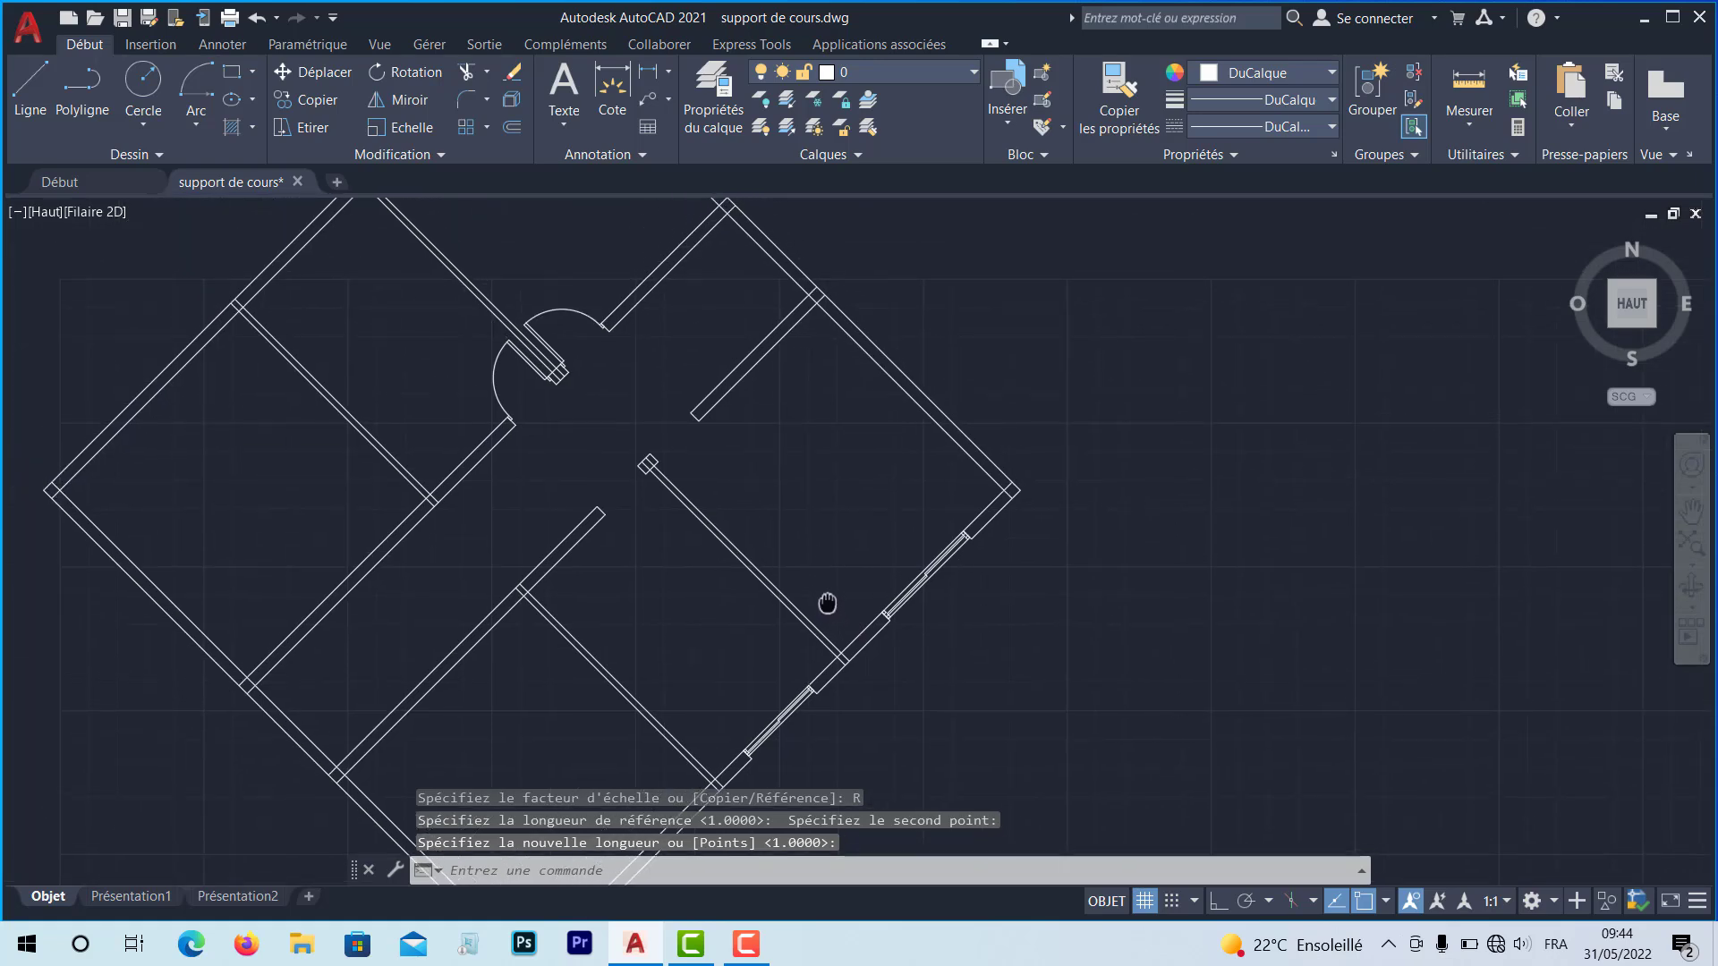